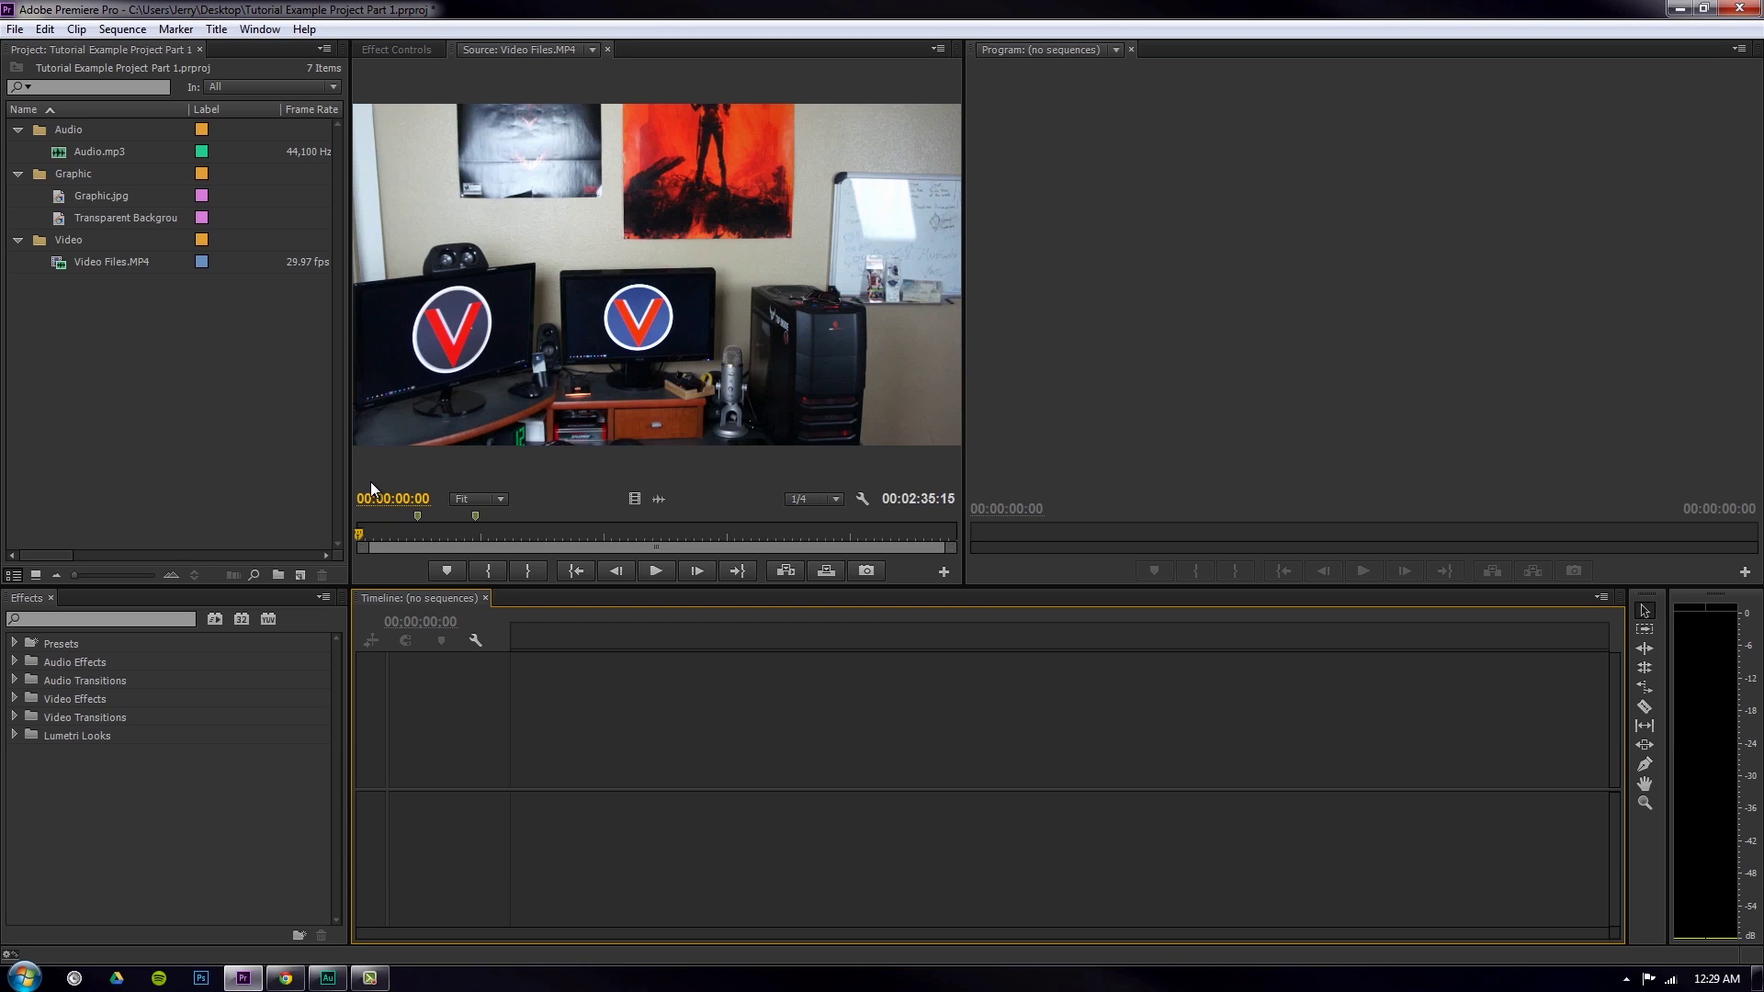
# - Create a sequence from Video Files.MP4 and scrub the playhead about a minute in
pyautogui.moveTo(101, 262); pyautogui.dragTo(299, 575)
pyautogui.moveTo(776, 634); pyautogui.dragTo(904, 711)
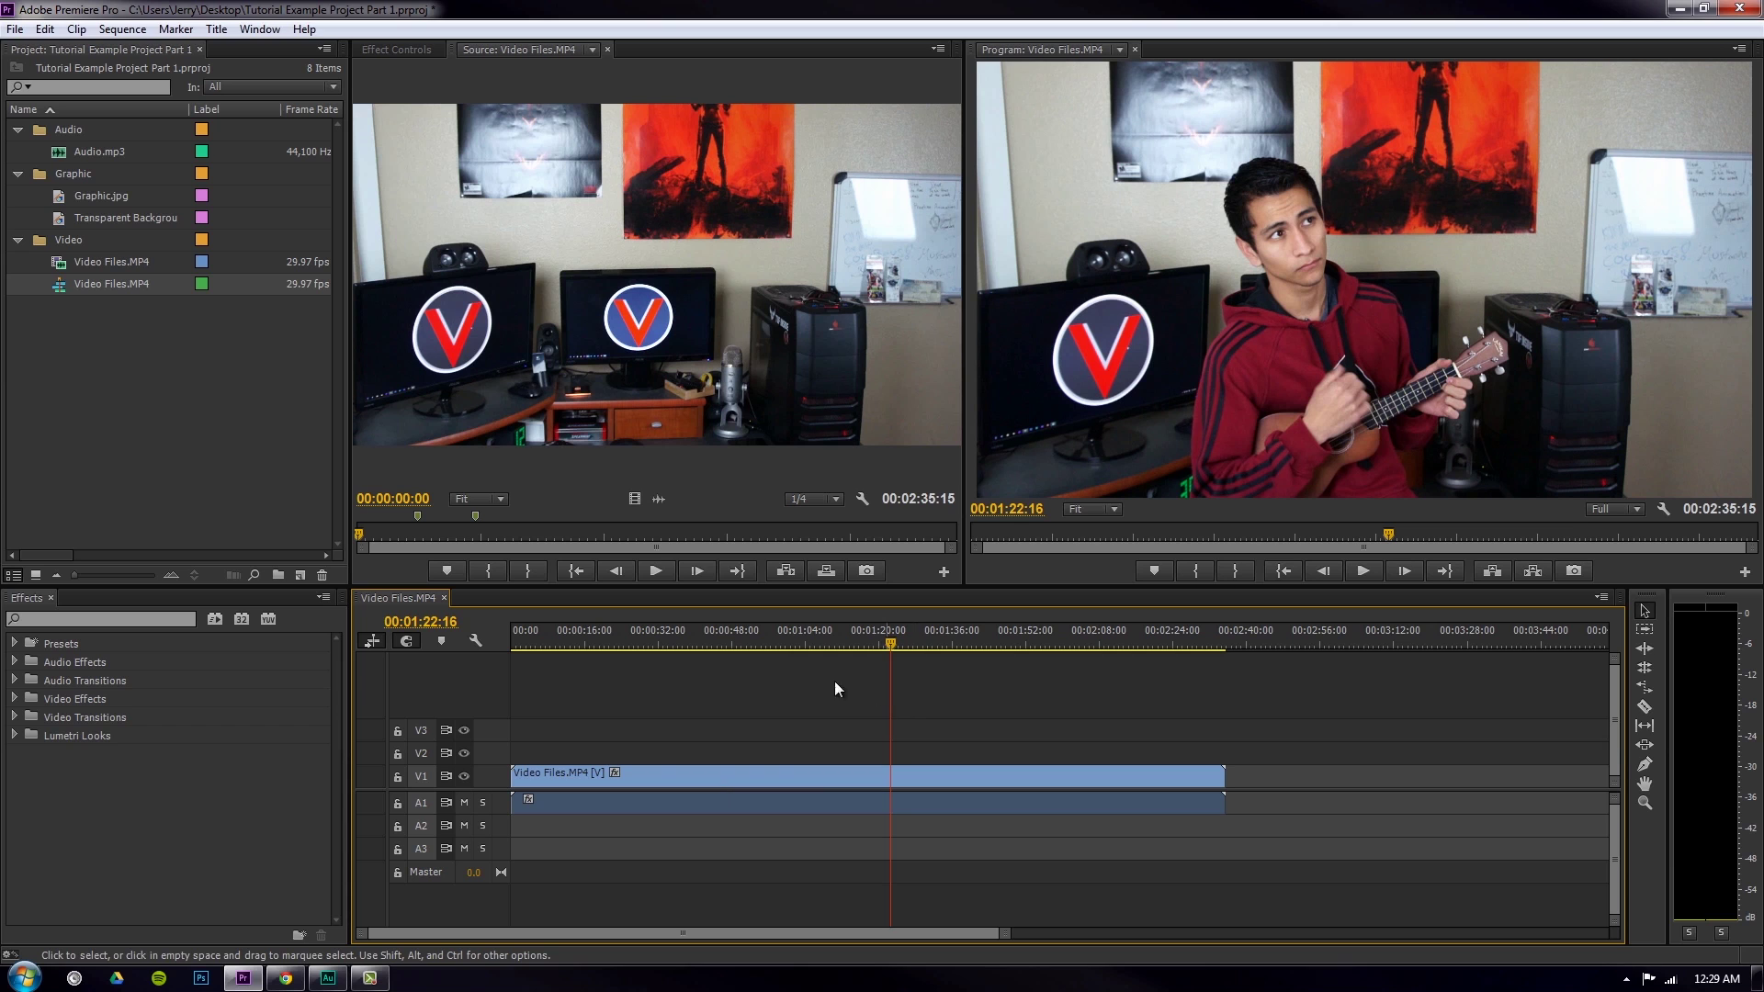
pyautogui.moveTo(887, 648)
pyautogui.mouseDown()
pyautogui.moveTo(871, 667)
pyautogui.moveTo(847, 630)
pyautogui.moveTo(937, 626)
pyautogui.moveTo(875, 623)
pyautogui.mouseUp()
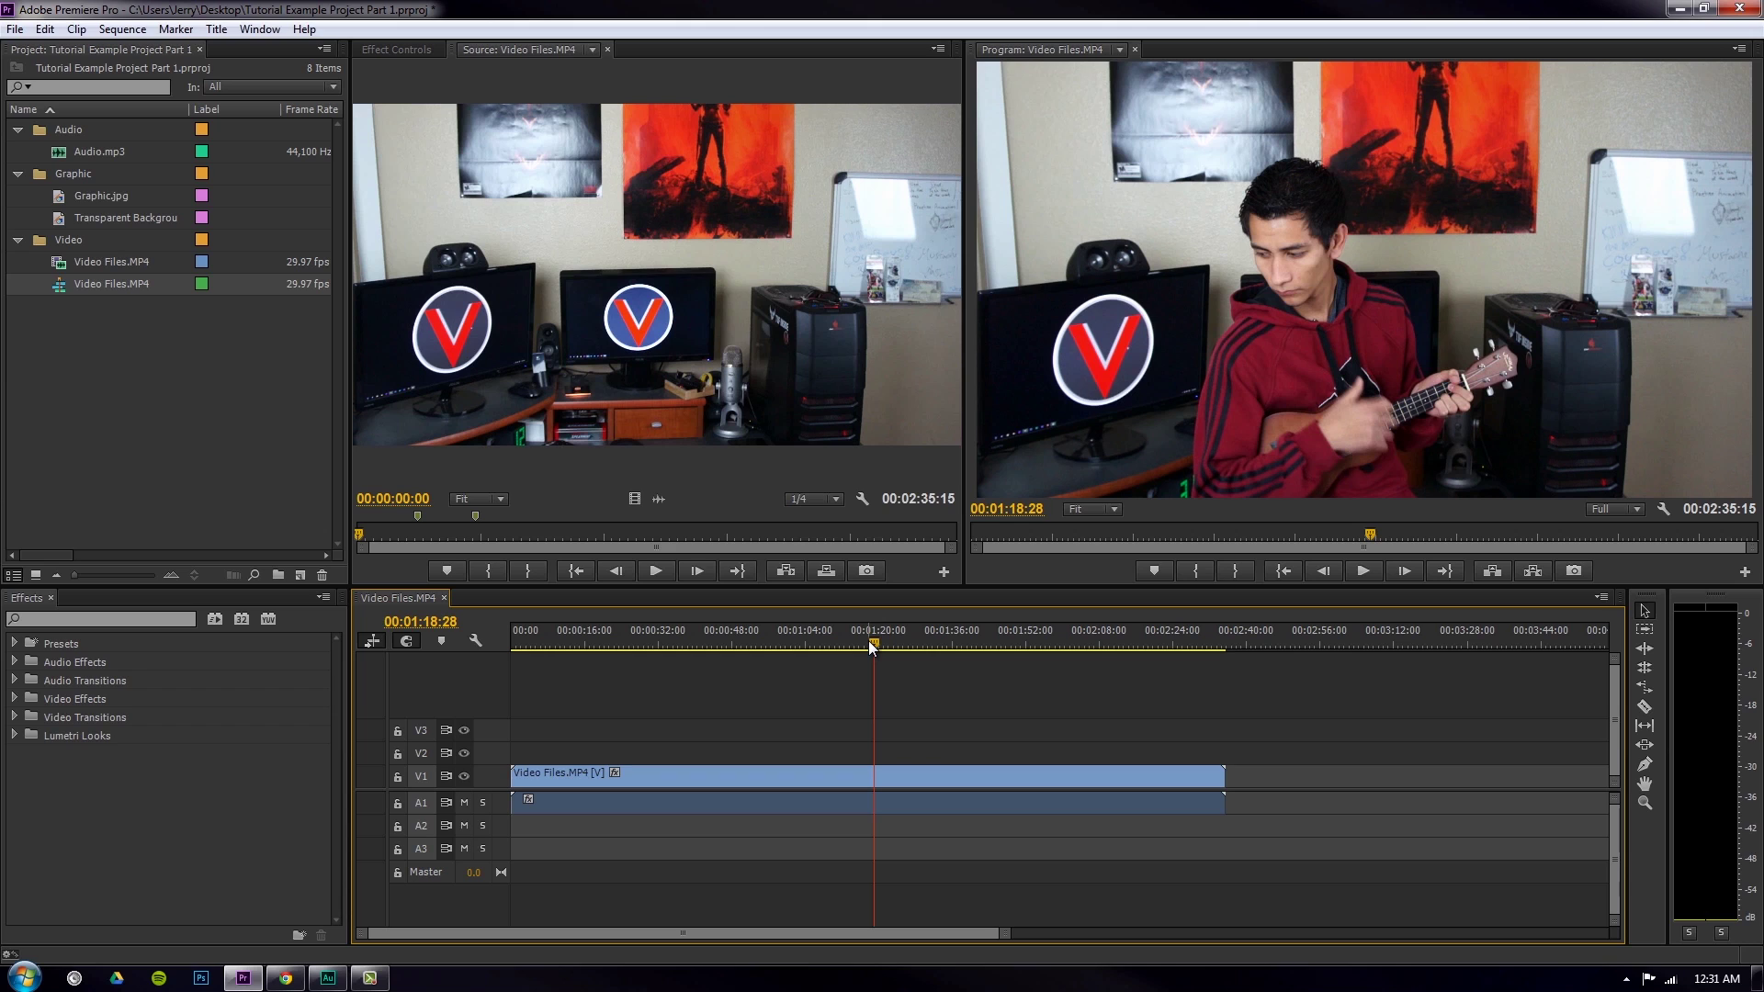
pyautogui.moveTo(874, 641); pyautogui.dragTo(682, 651)
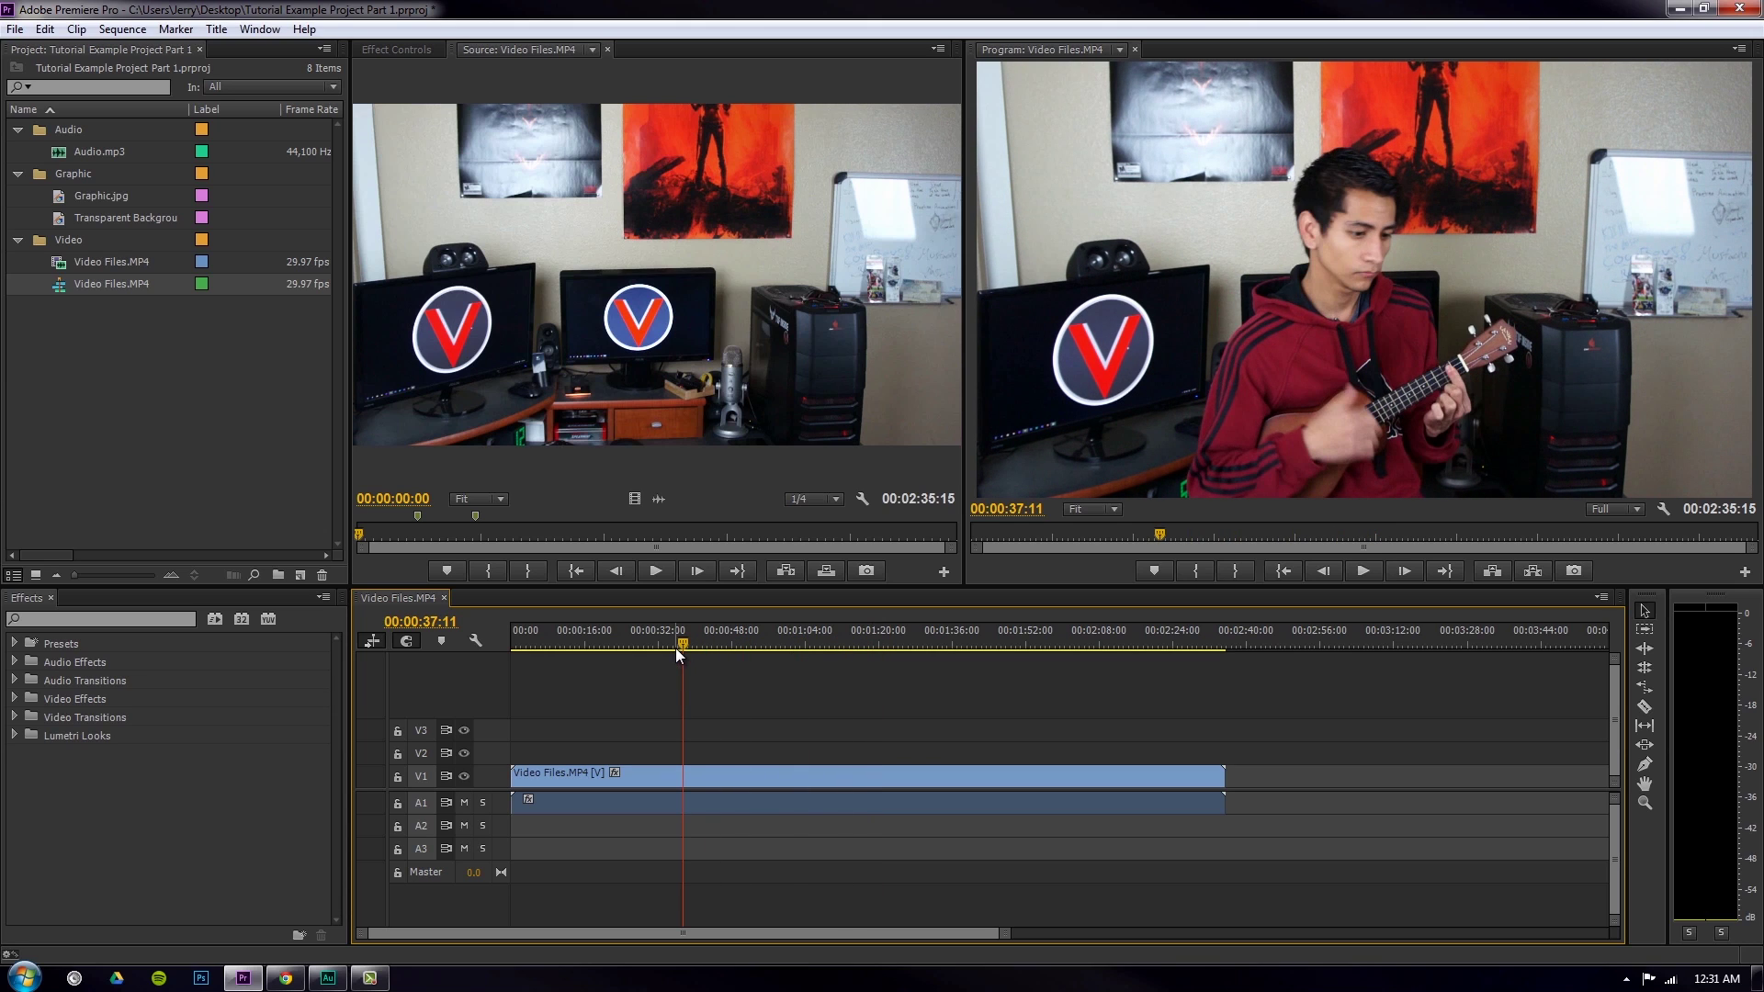
# - Expand V1 and A1 to show thumbnails and waveform, and park the playhead at 00:00:53:28
pyautogui.doubleClick(492, 774)
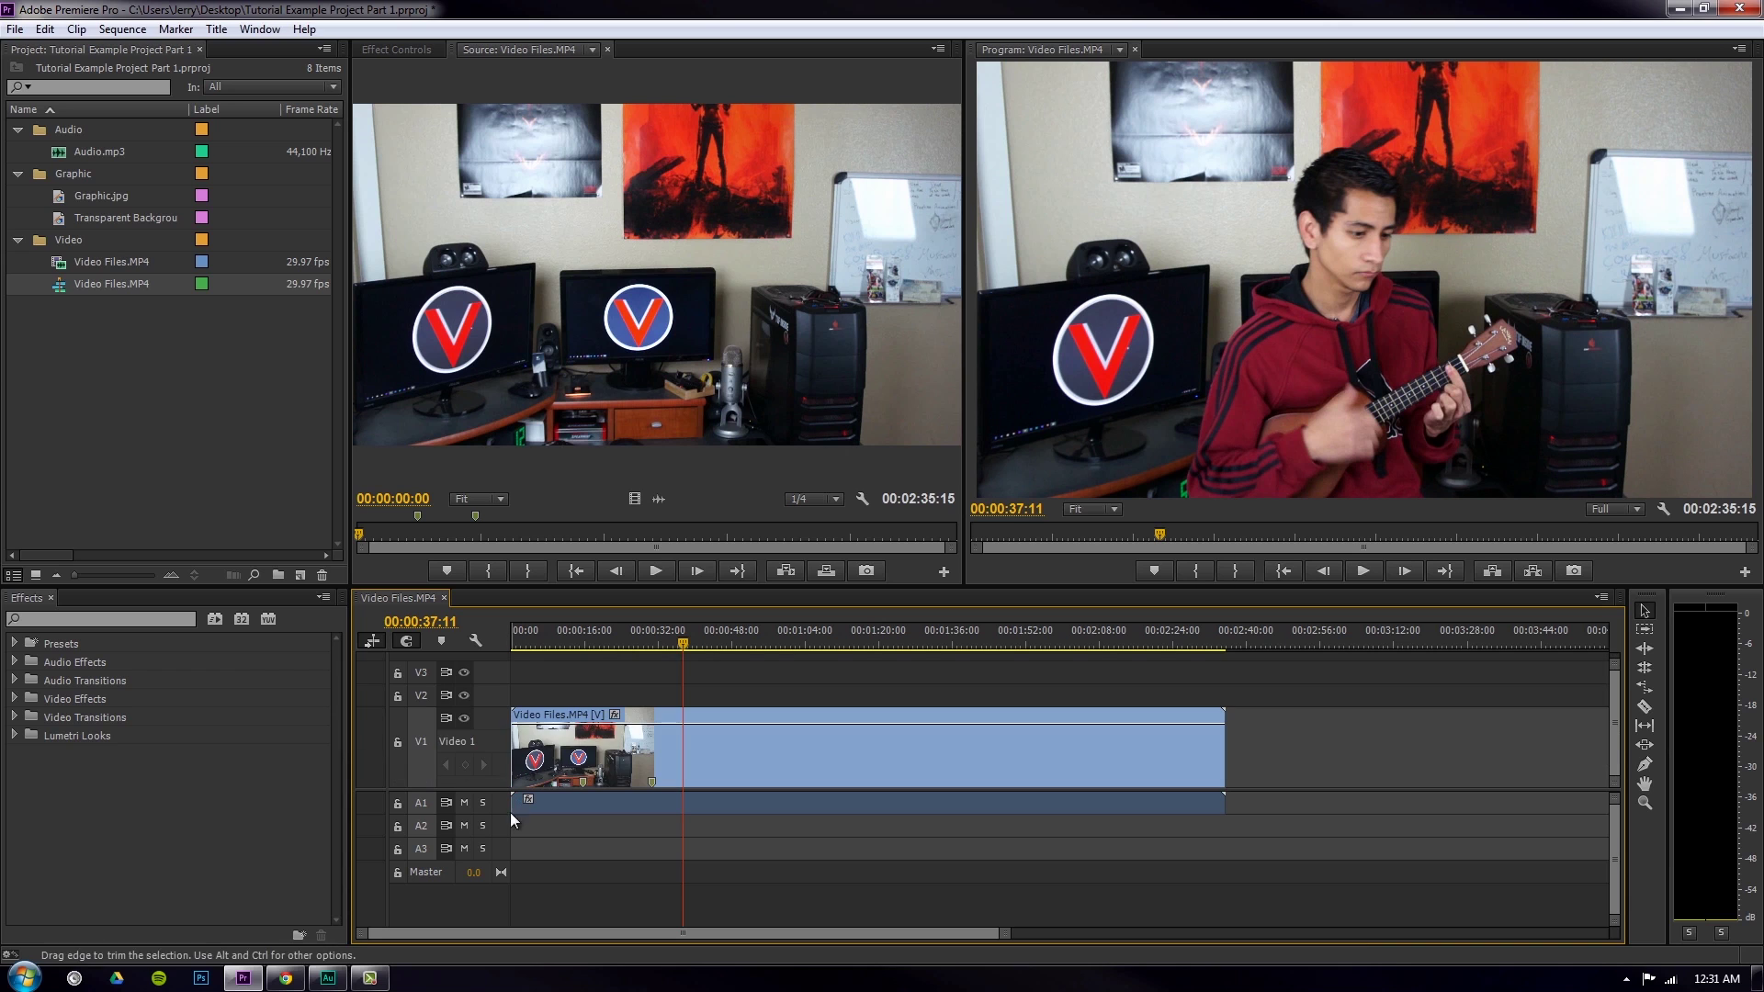
pyautogui.doubleClick(498, 815)
pyautogui.moveTo(594, 642); pyautogui.dragTo(760, 664)
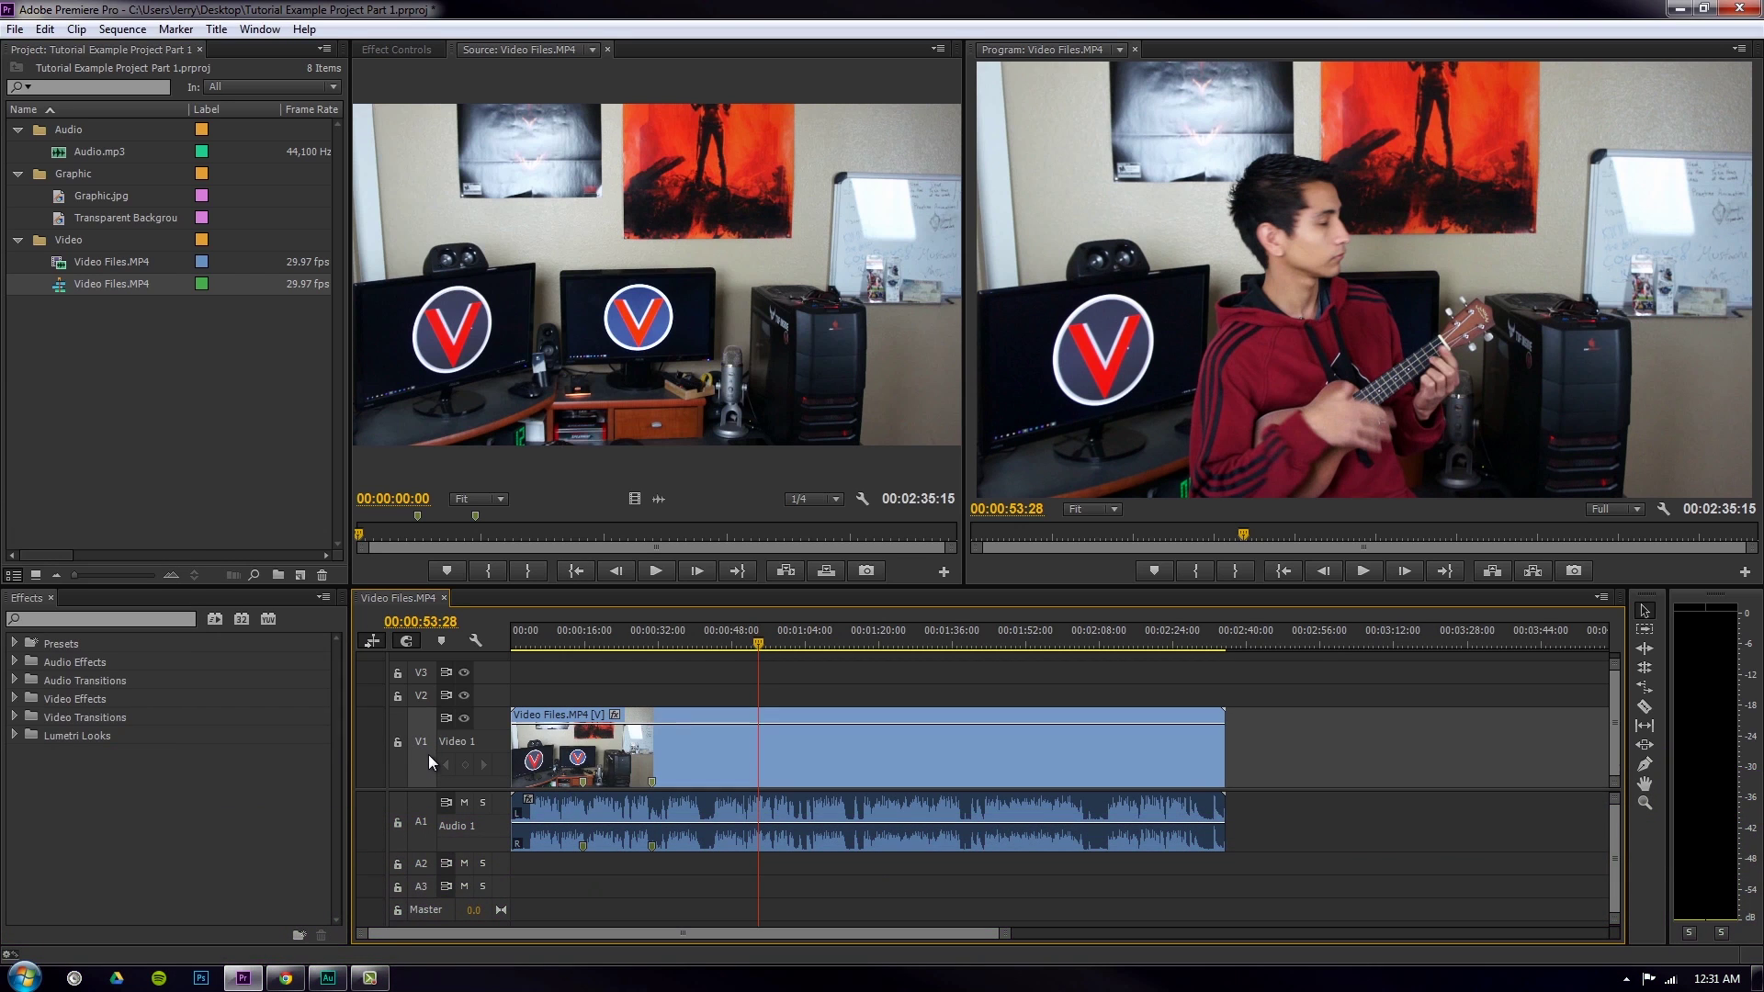
# - Split at the playhead with Ctrl+K, undo, then split with Ctrl+Shift+K and move the right piece later
pyautogui.hotkey('ctrl', 'k')
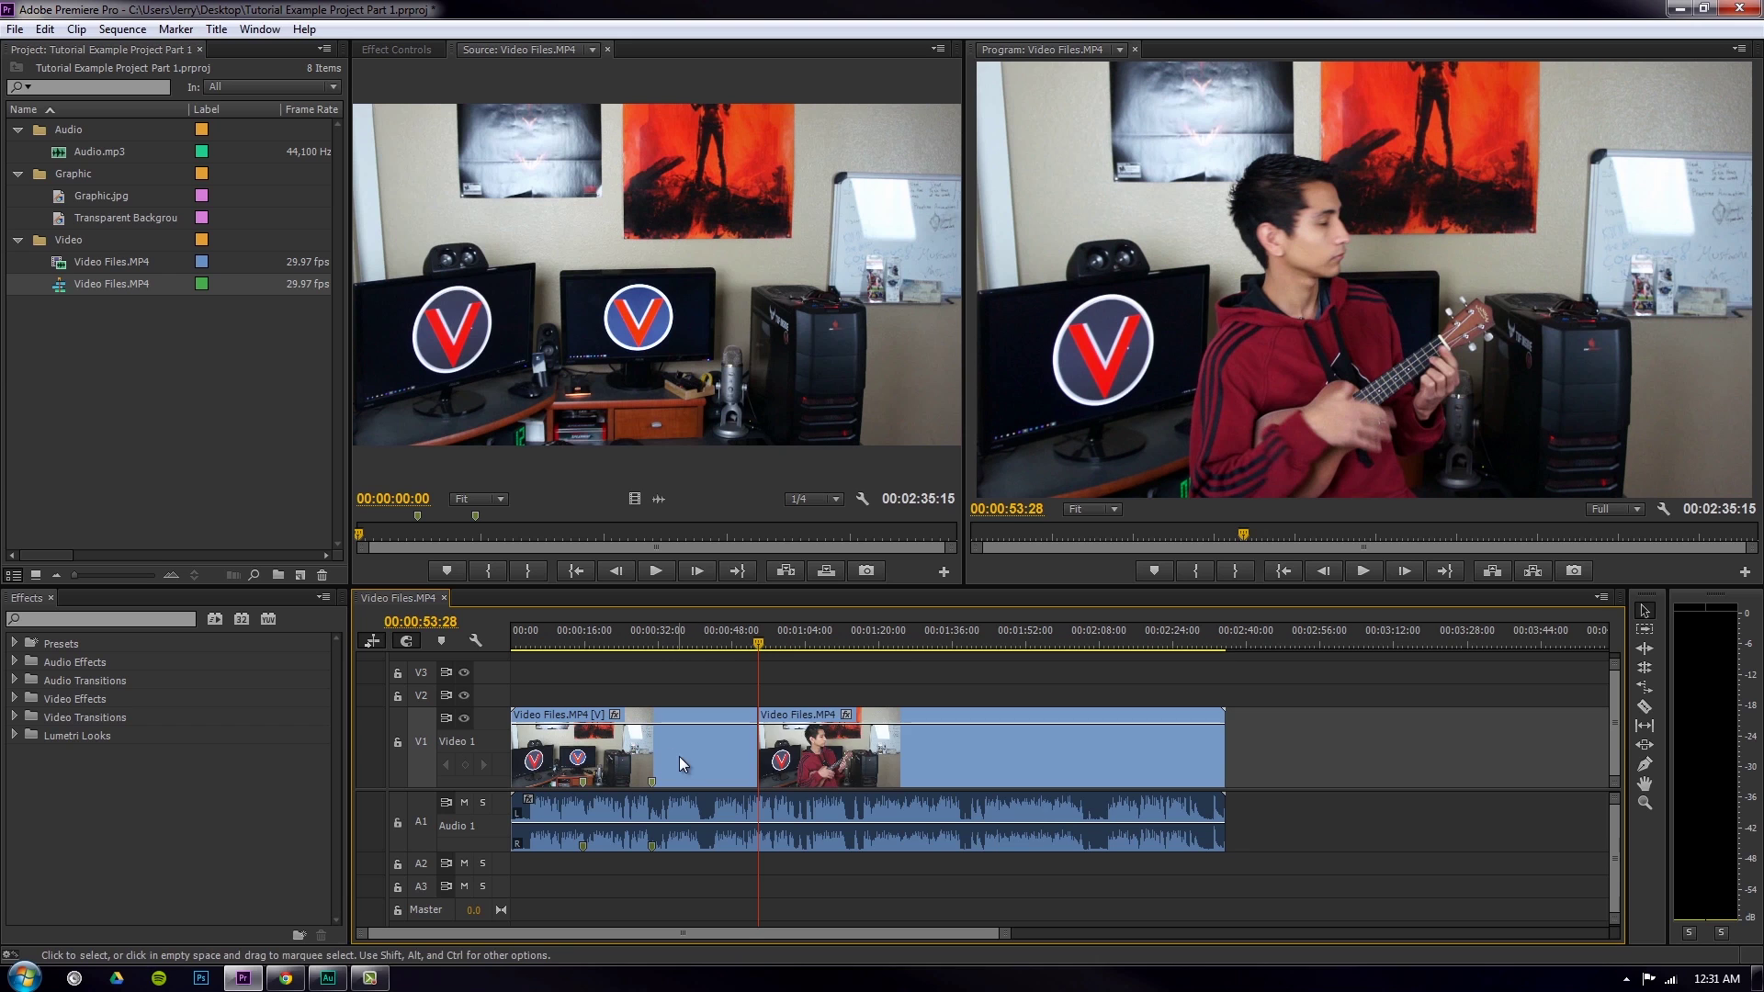
pyautogui.hotkey('ctrl', 'z')
pyautogui.hotkey('ctrl', 'shift', 'k')
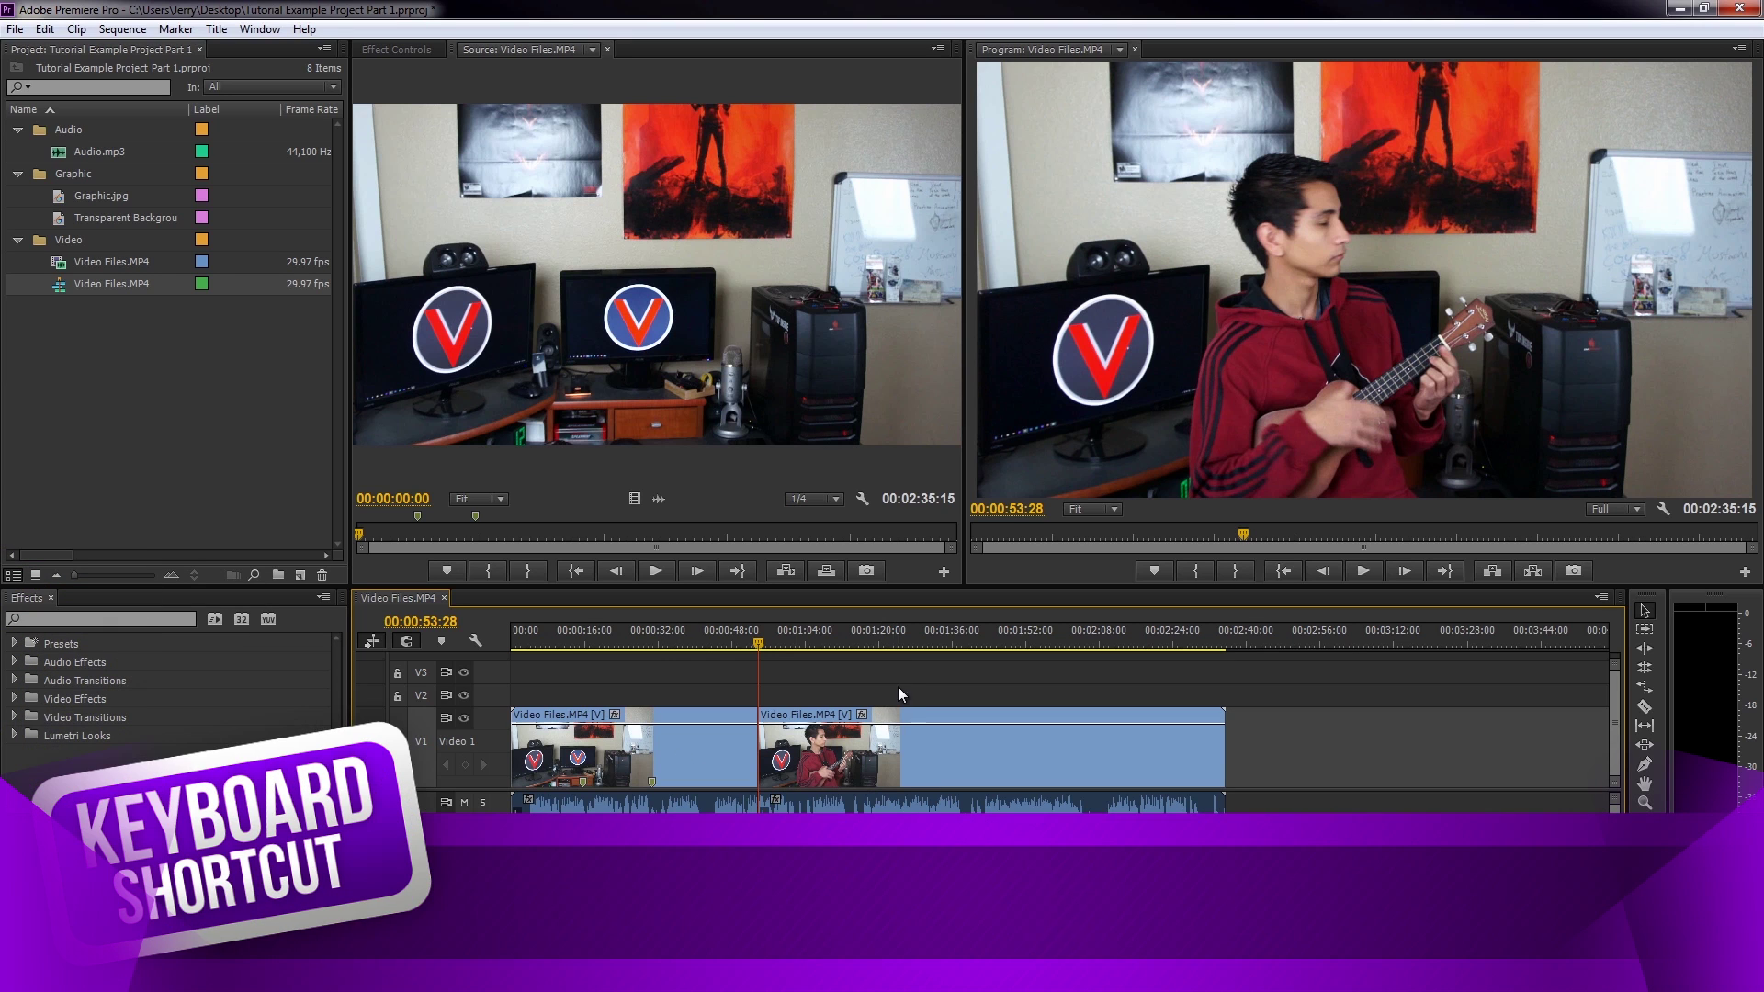
pyautogui.click(875, 774)
pyautogui.moveTo(874, 775); pyautogui.dragTo(1000, 777)
# - Split the first piece at 00:00:32:05, deselect the pieces, and pick the Razor tool
pyautogui.click(660, 643)
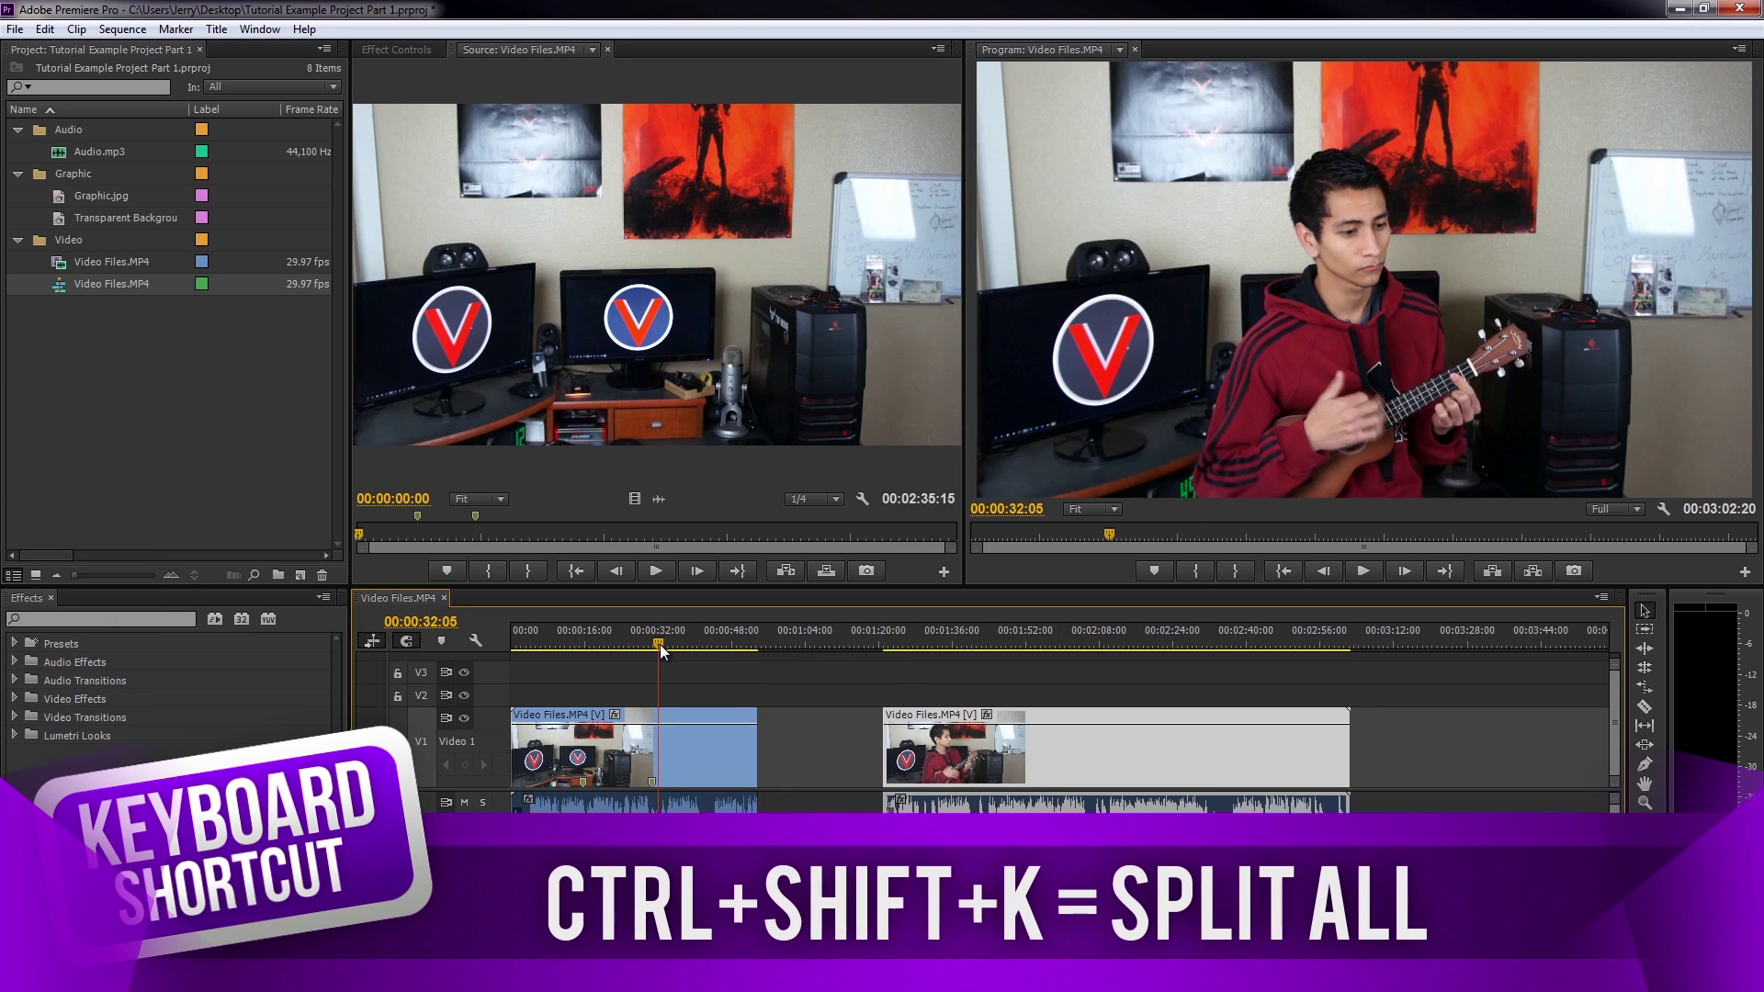
pyautogui.hotkey('ctrl', 'shift', 'k')
pyautogui.click(831, 669)
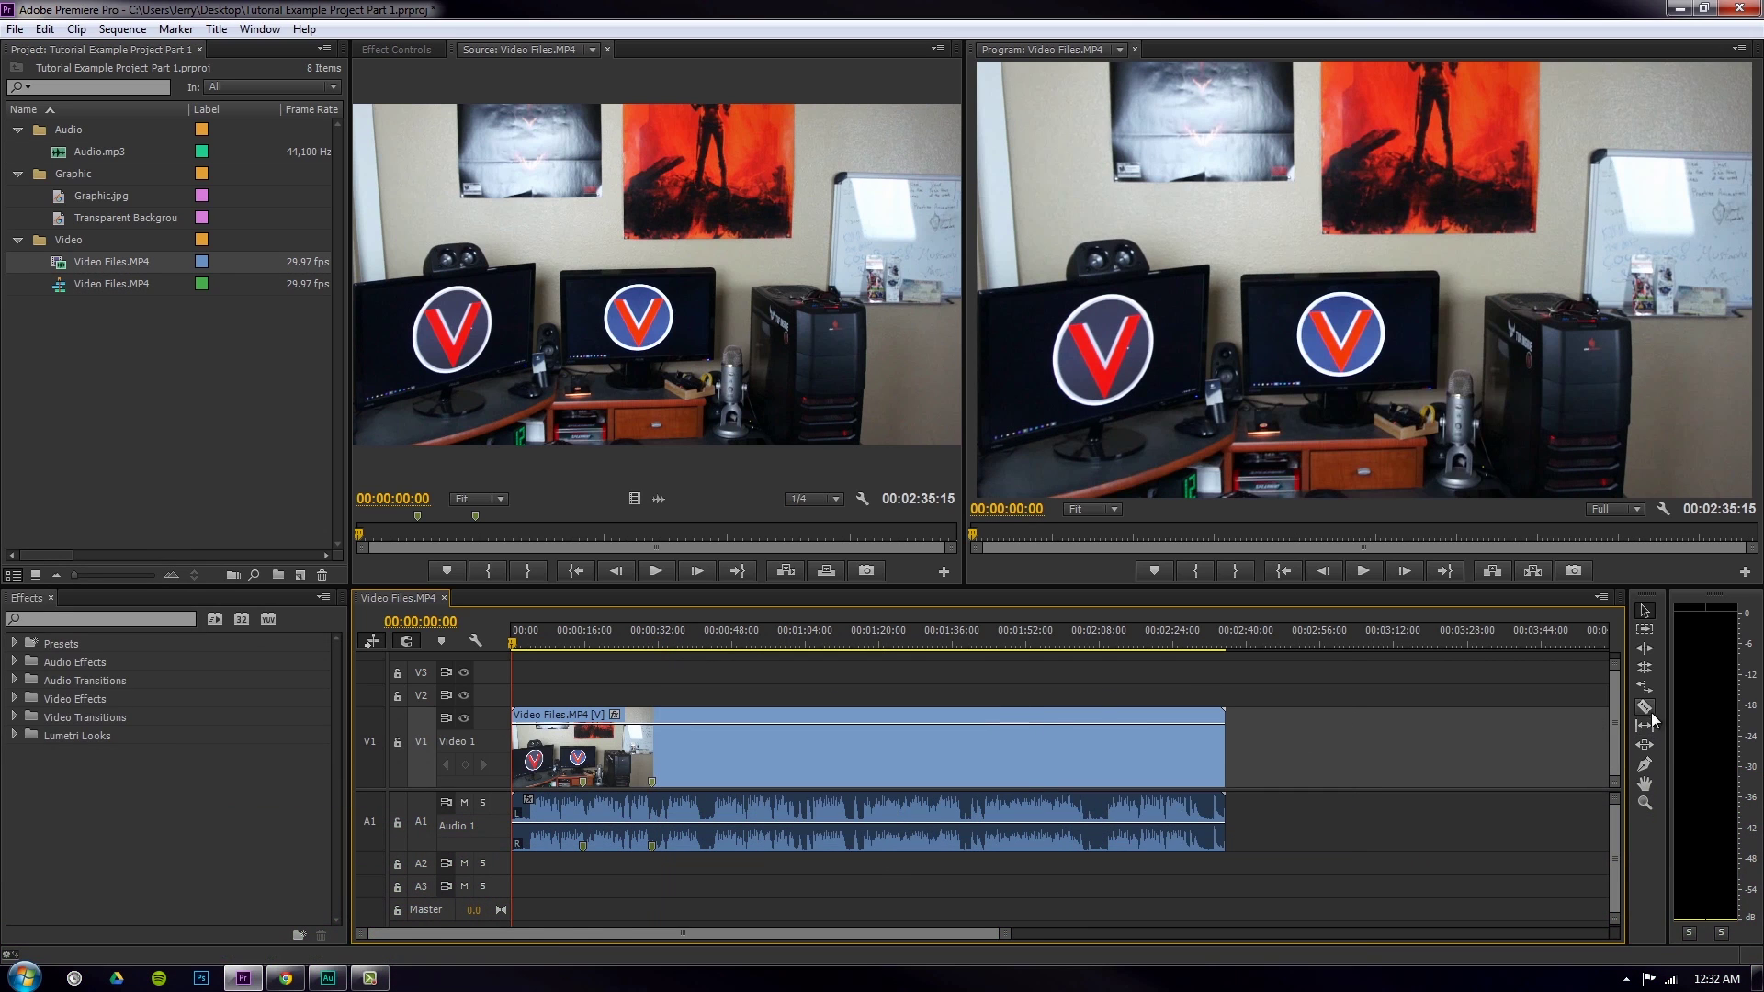
pyautogui.click(1646, 708)
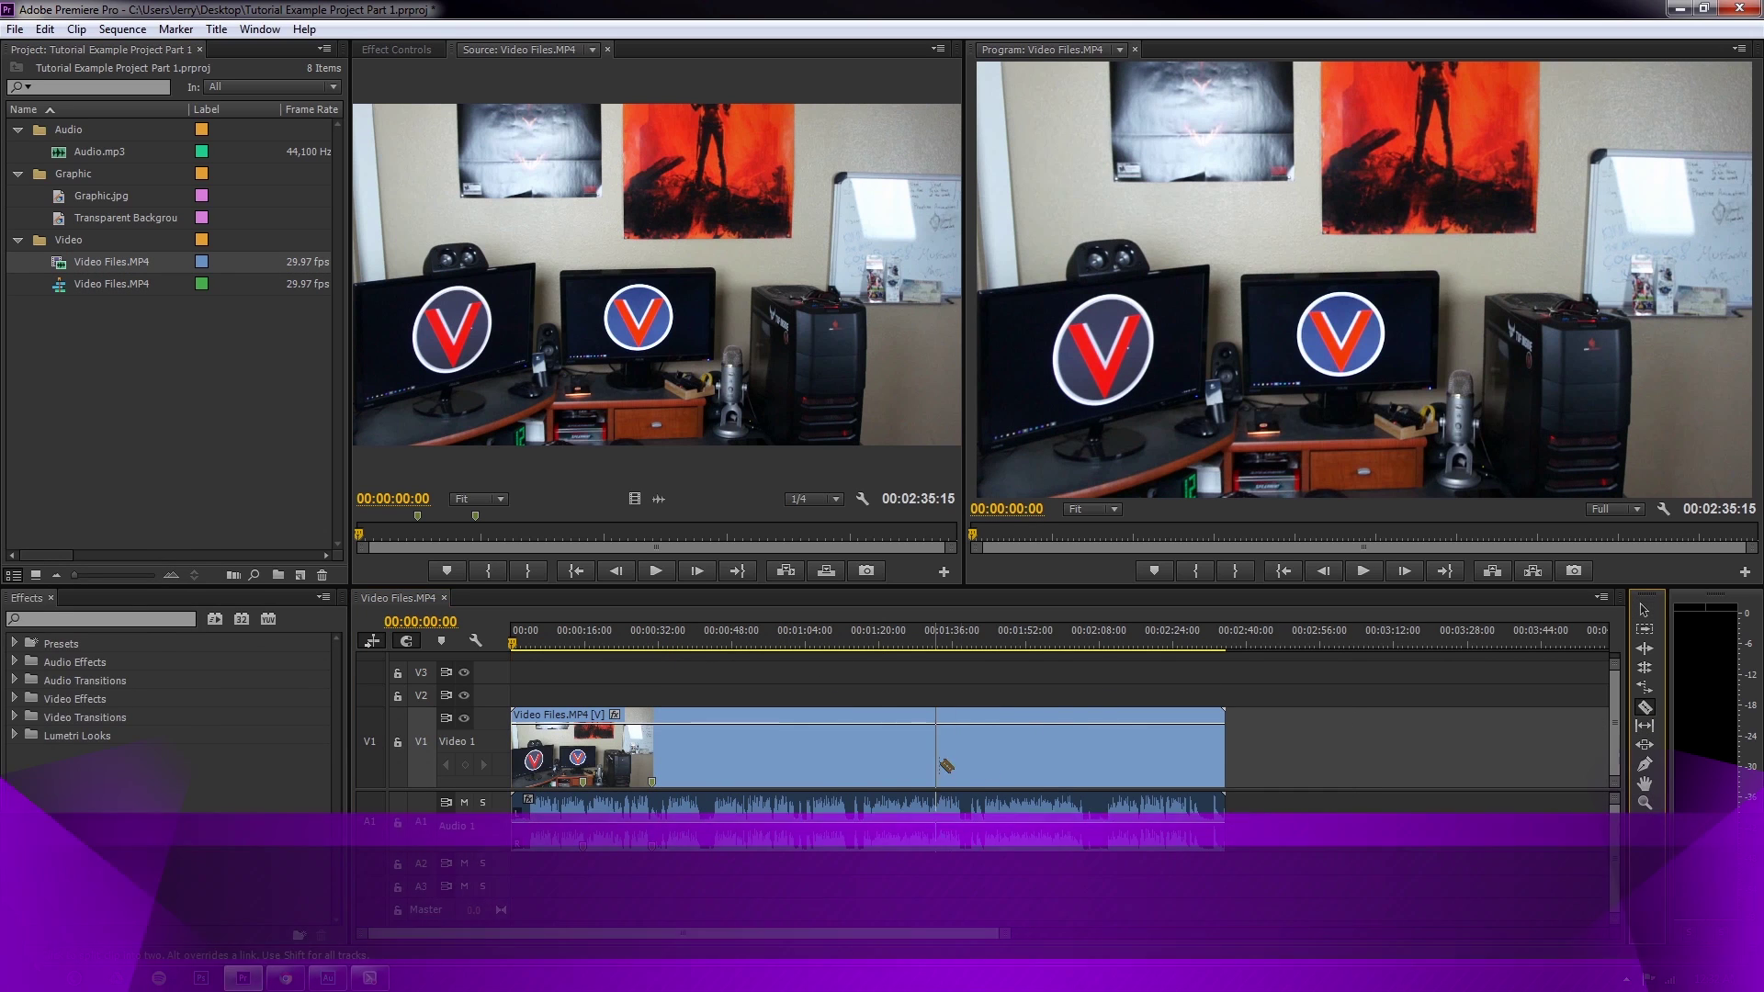
pyautogui.click(936, 762)
pyautogui.click(759, 763)
pyautogui.click(617, 762)
pyautogui.click(536, 763)
pyautogui.click(840, 767)
pyautogui.click(1072, 771)
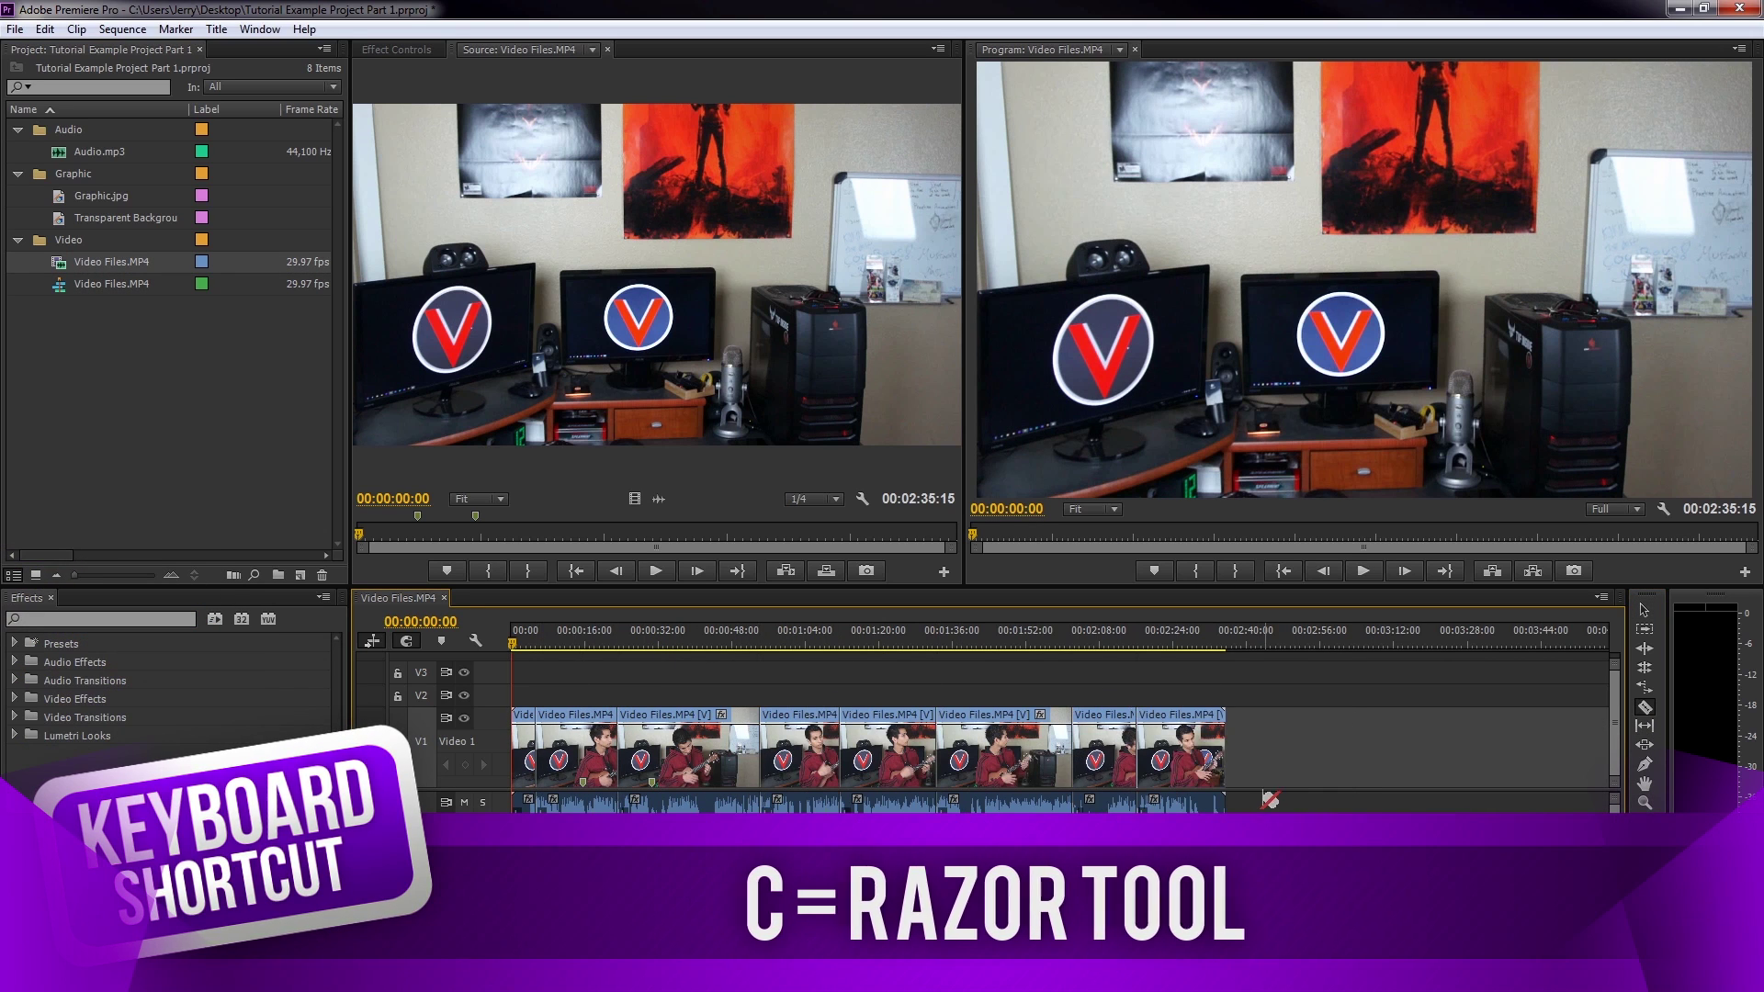
pyautogui.hotkey('ctrl', 'z')
pyautogui.hotkey('ctrl', 'z')
pyautogui.hotkey('ctrl', 'z')
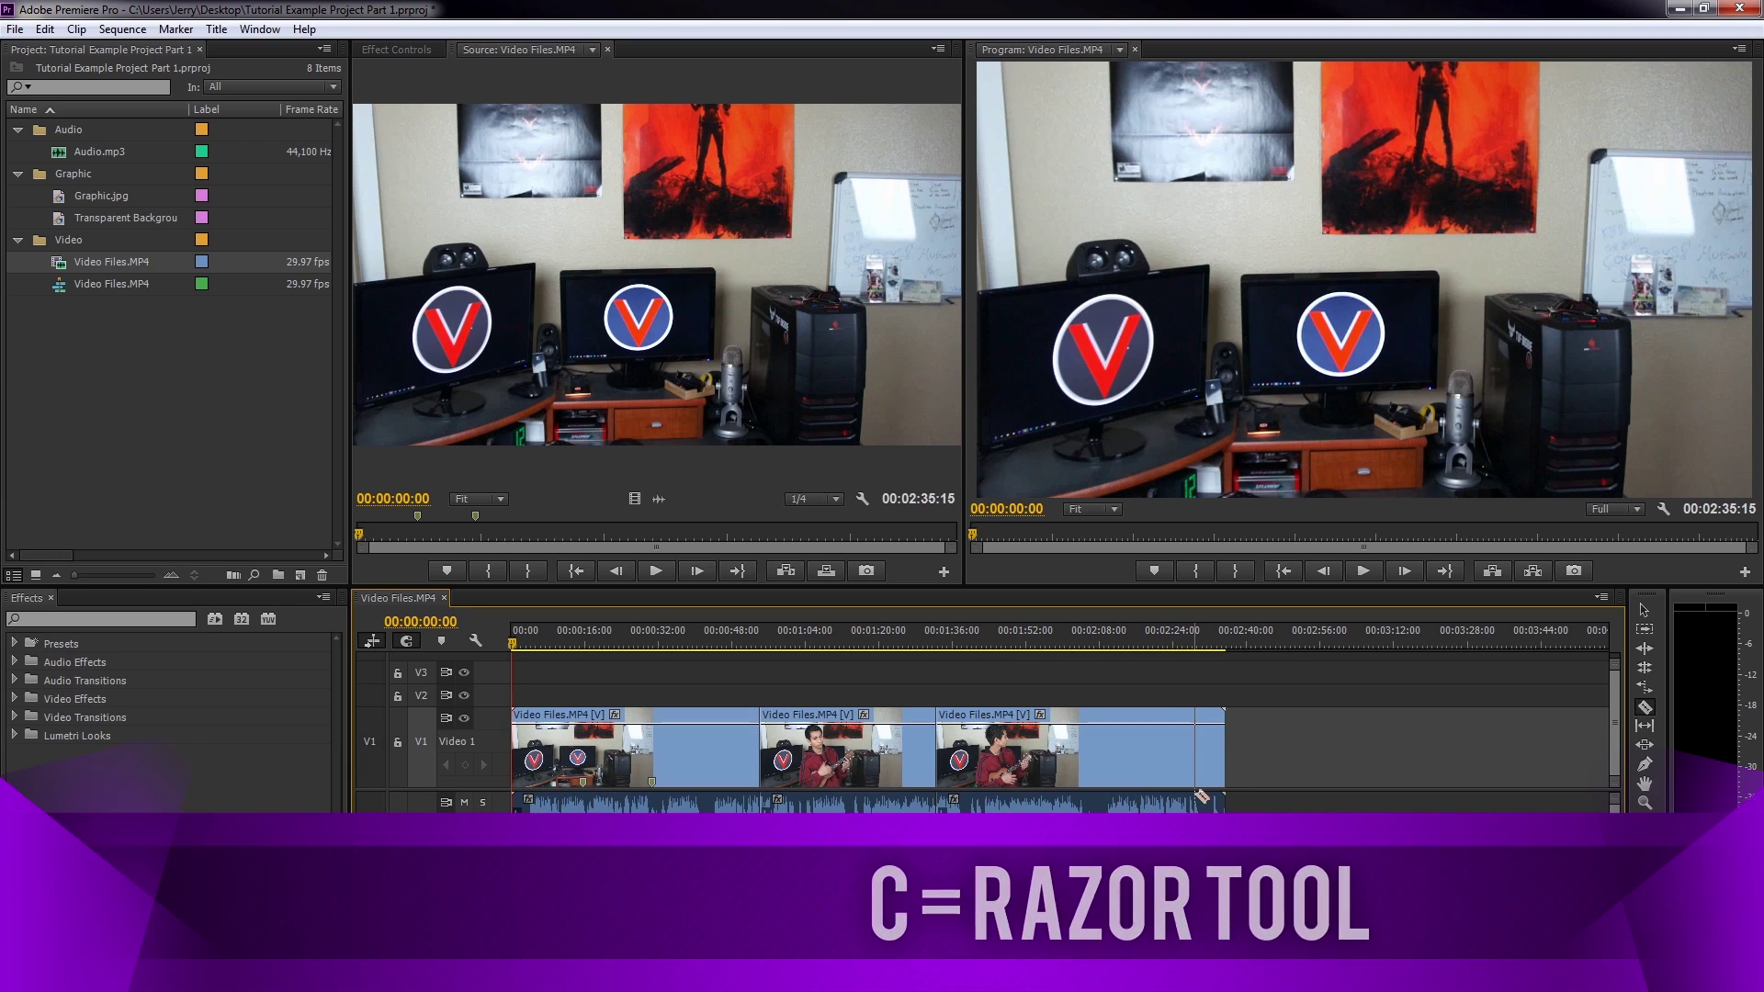
pyautogui.click(739, 749)
pyautogui.click(716, 749)
pyautogui.hotkey('ctrl', 'z')
pyautogui.hotkey('ctrl', 'z')
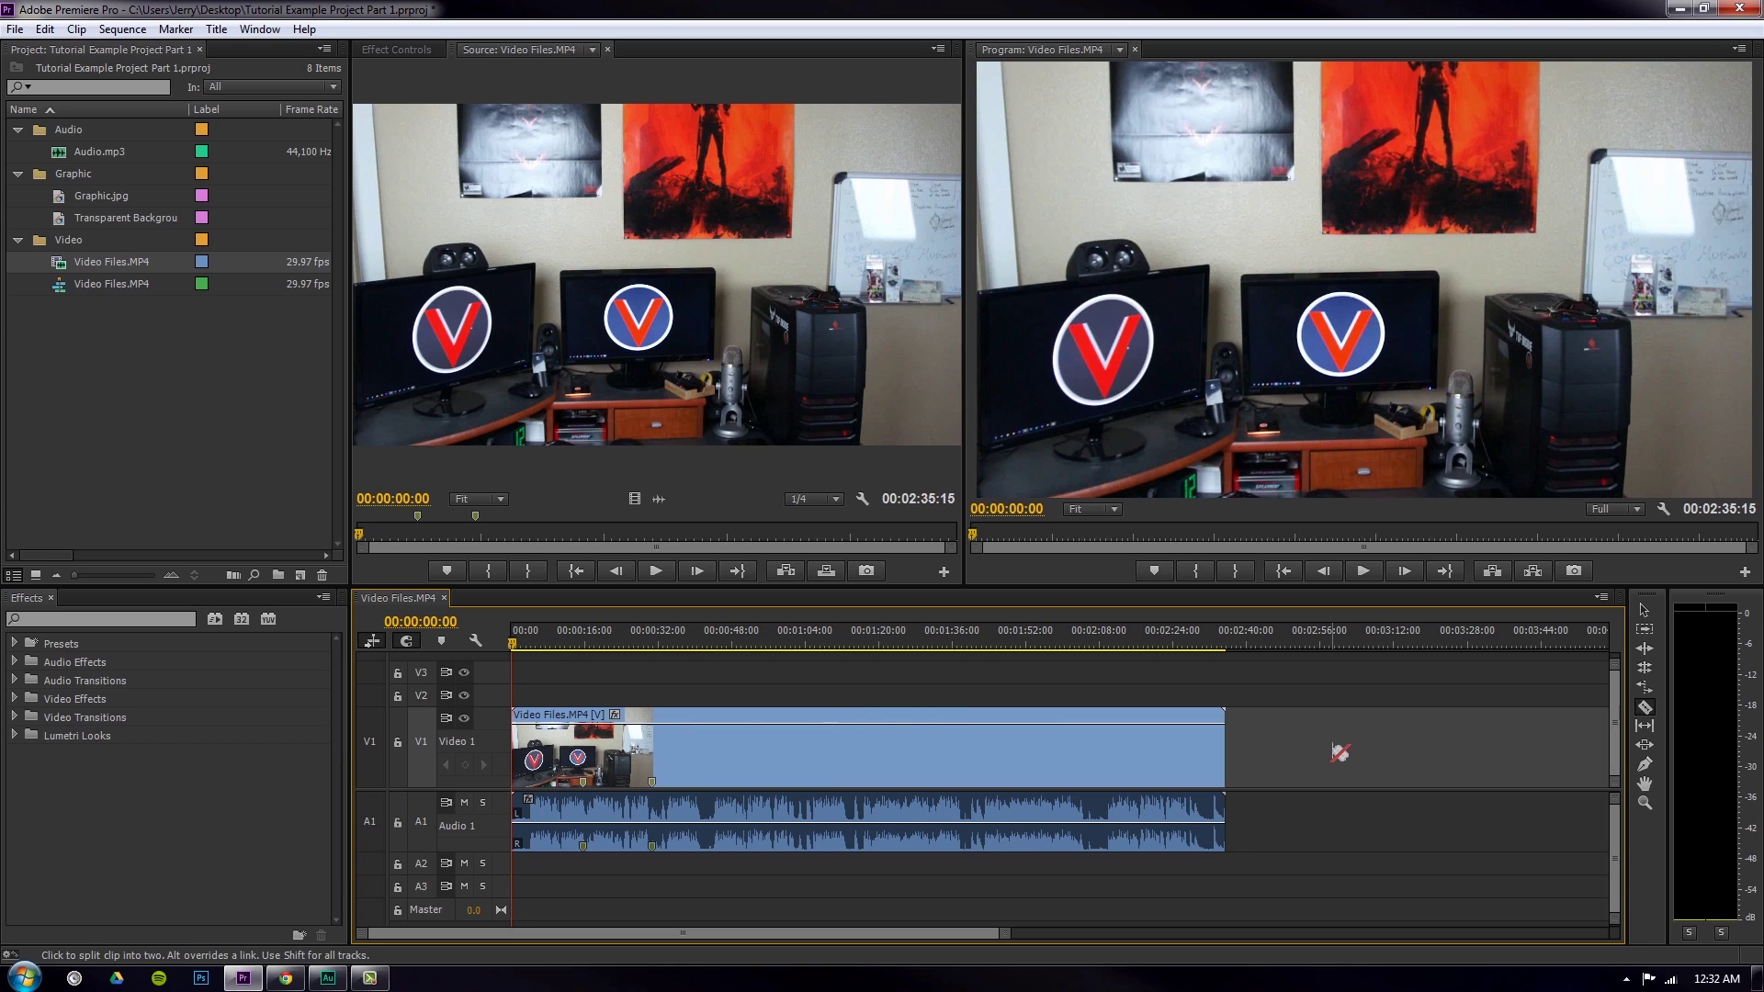
pyautogui.press('v')
pyautogui.click(942, 784)
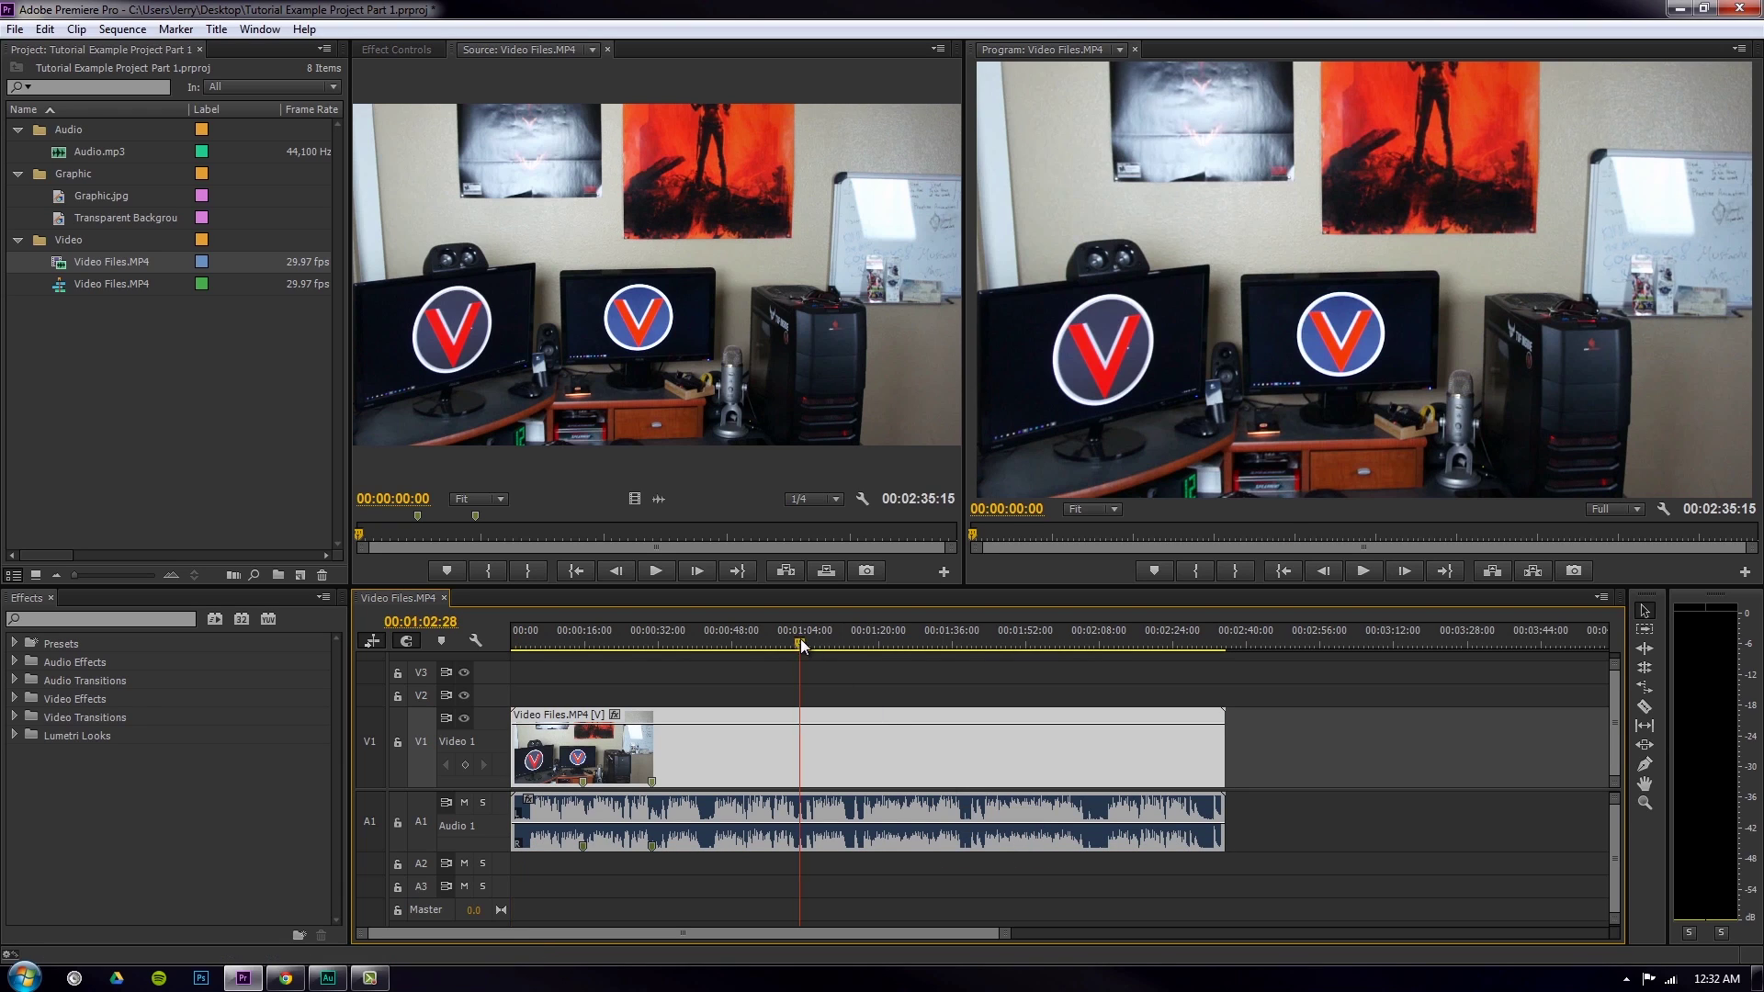
pyautogui.moveTo(802, 638); pyautogui.dragTo(770, 645)
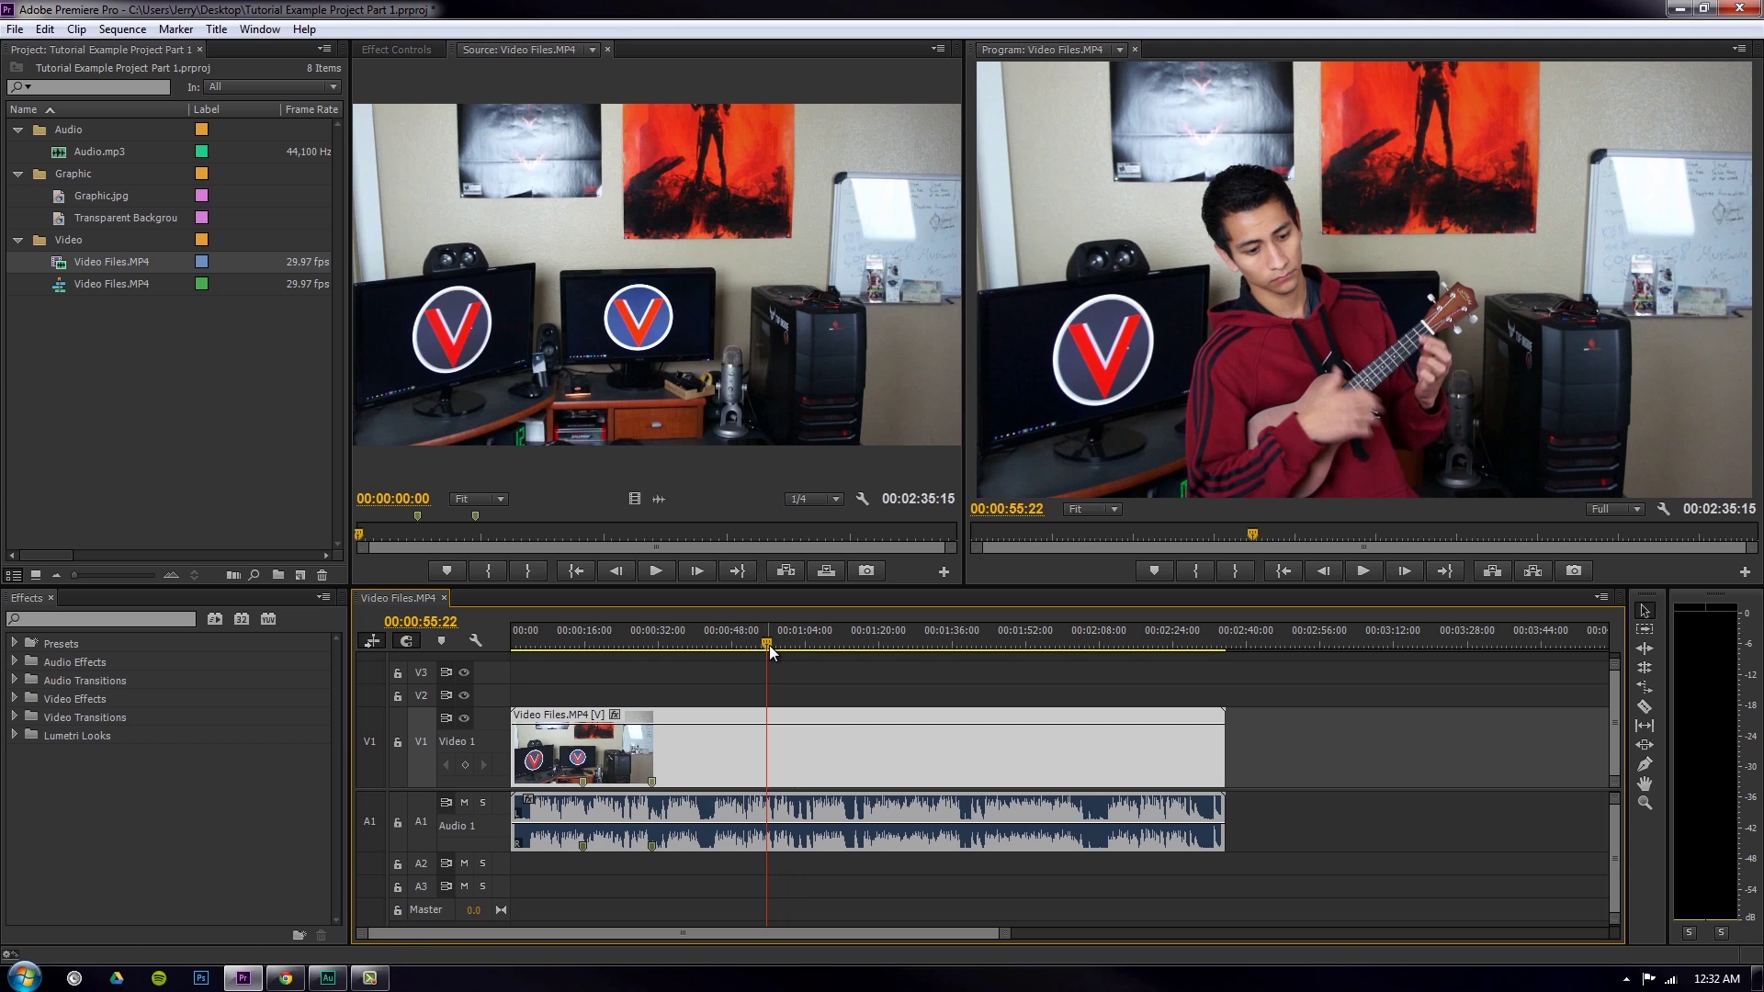
pyautogui.click(884, 673)
pyautogui.click(884, 749)
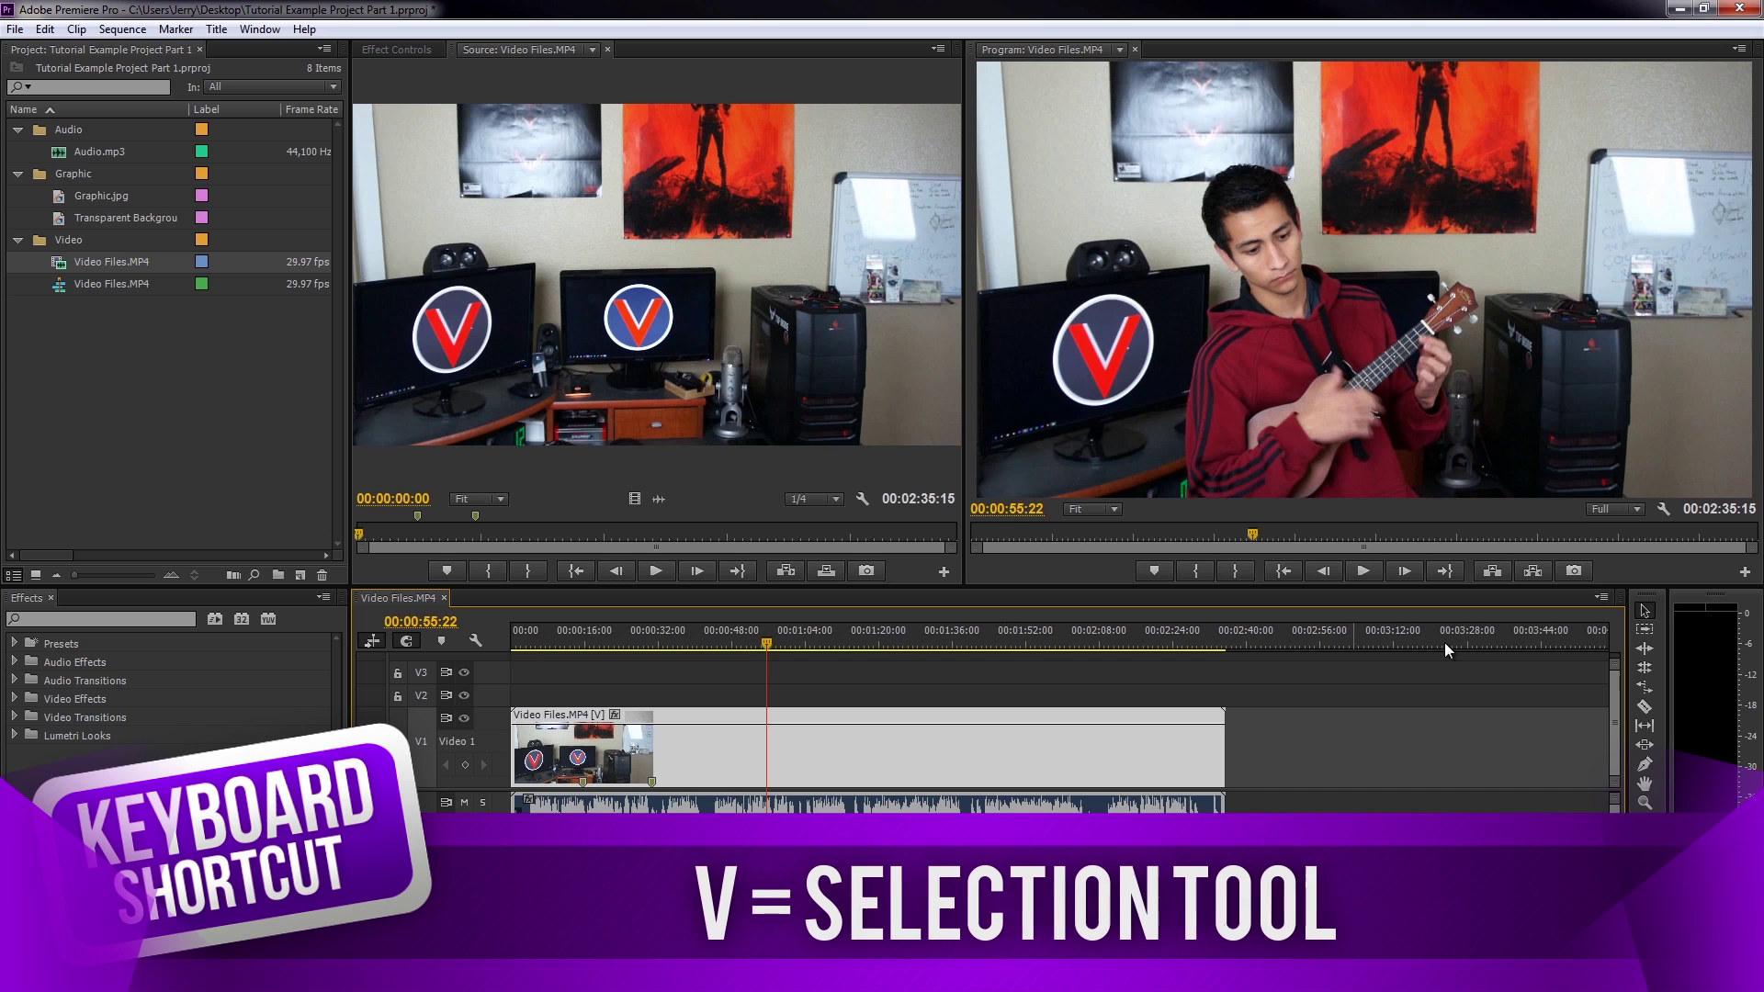
pyautogui.click(1062, 681)
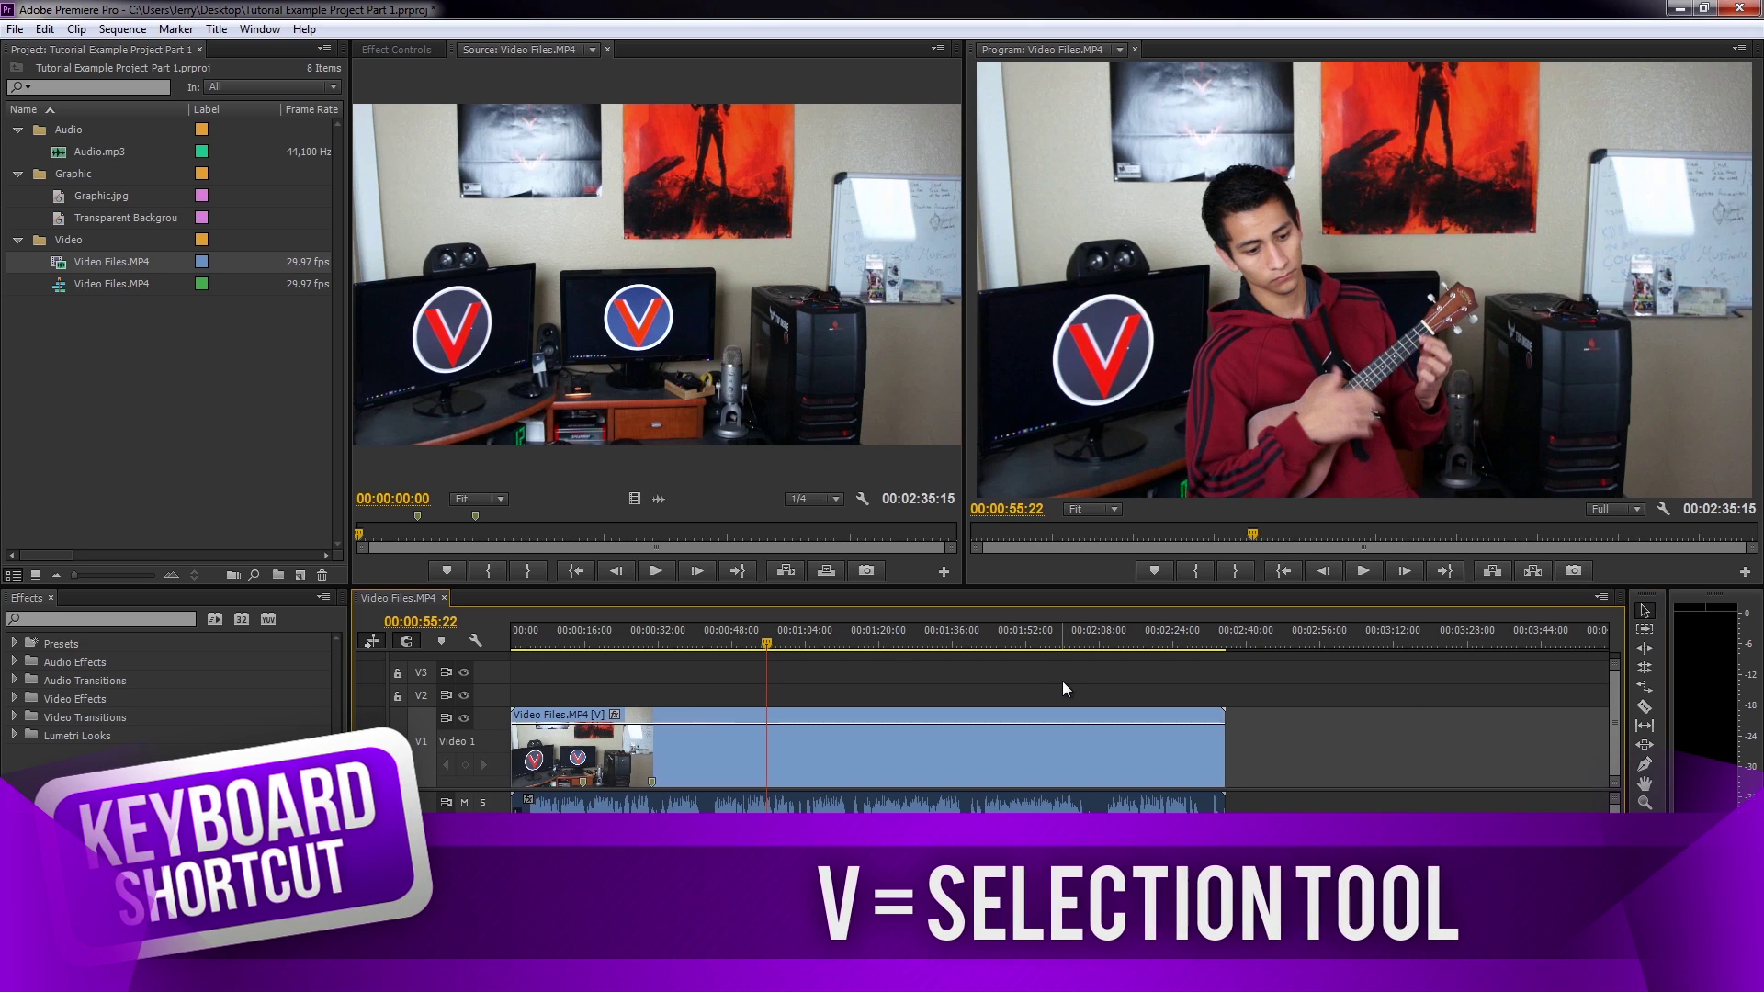
pyautogui.press('c')
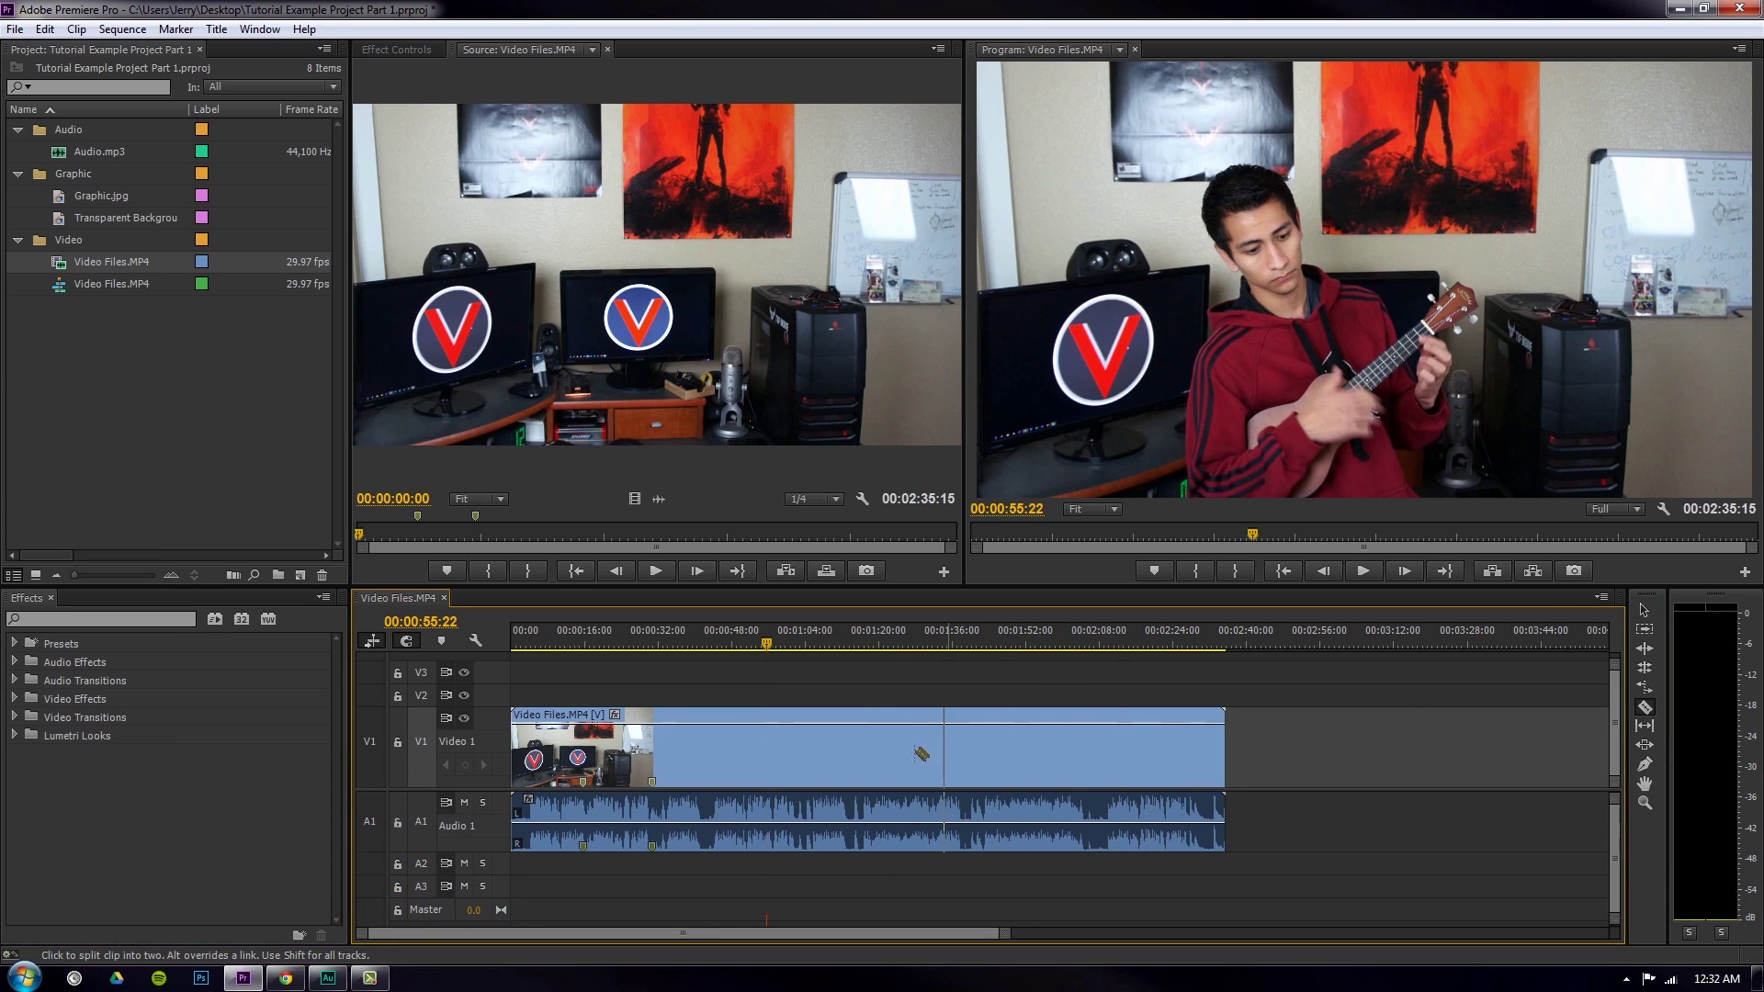
pyautogui.click(883, 755)
pyautogui.hotkey('ctrl', 'z')
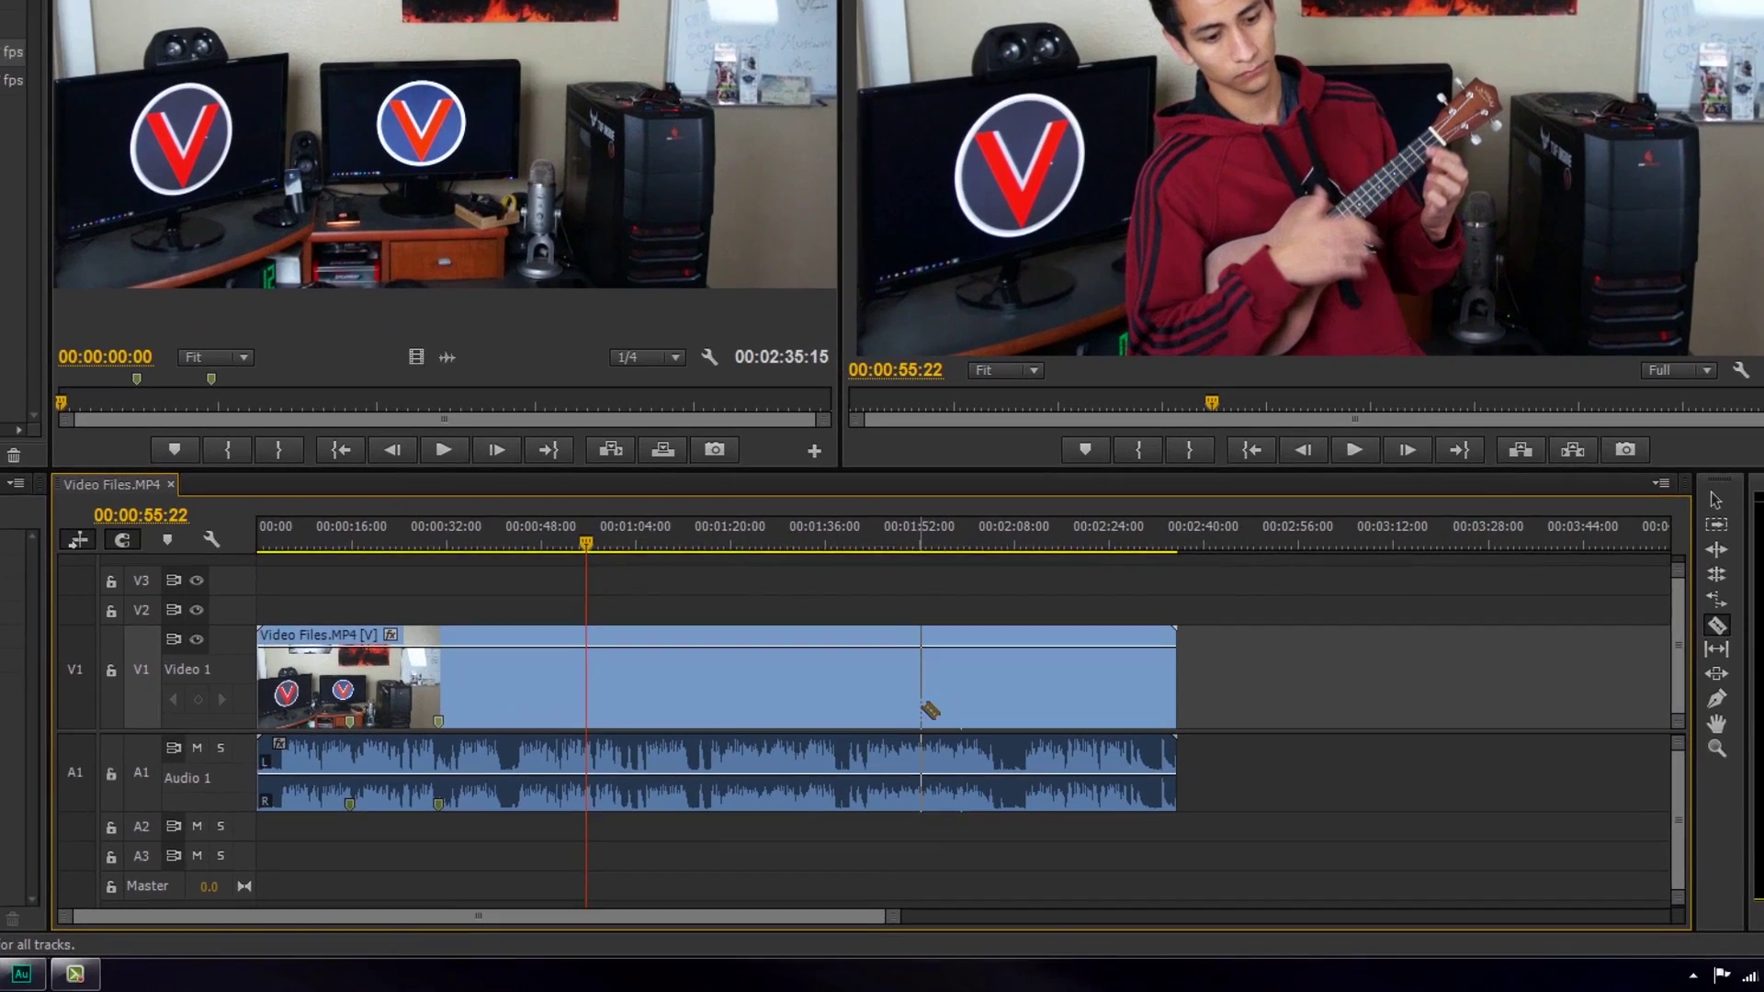
pyautogui.press('v')
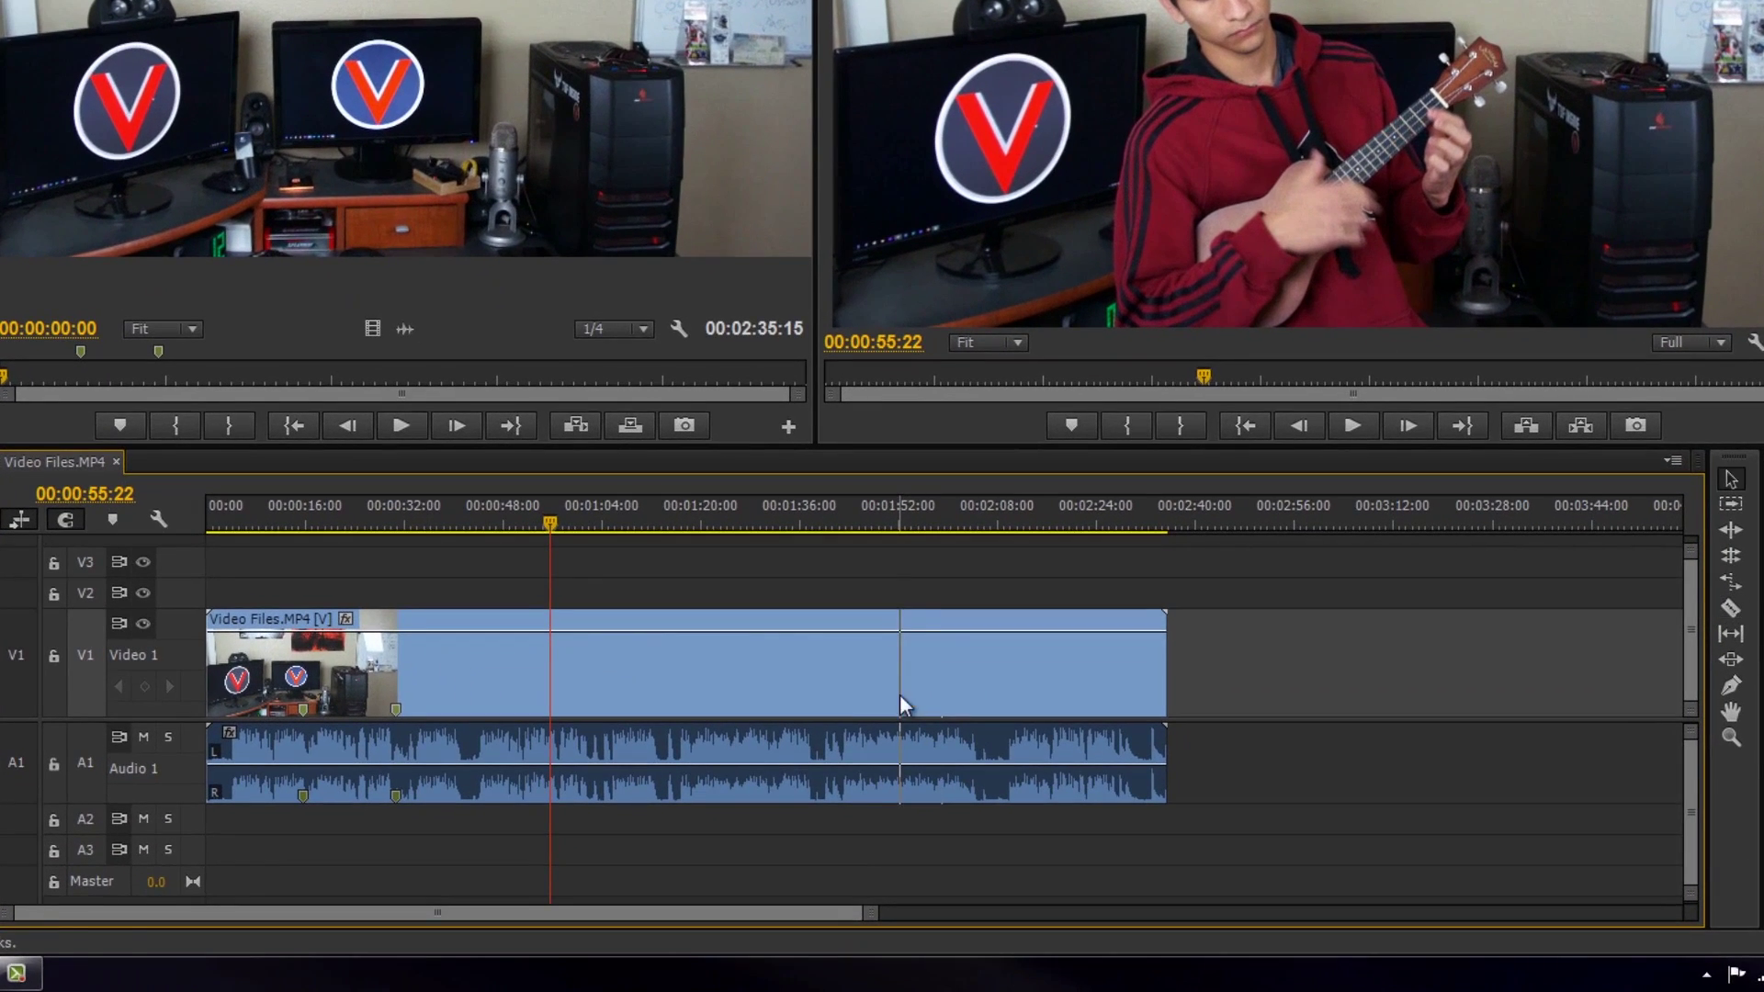
# - Drag the clip away and drop it back at its start, then rewind the playhead
pyautogui.moveTo(902, 676); pyautogui.dragTo(452, 669)
pyautogui.moveTo(878, 714); pyautogui.dragTo(598, 691)
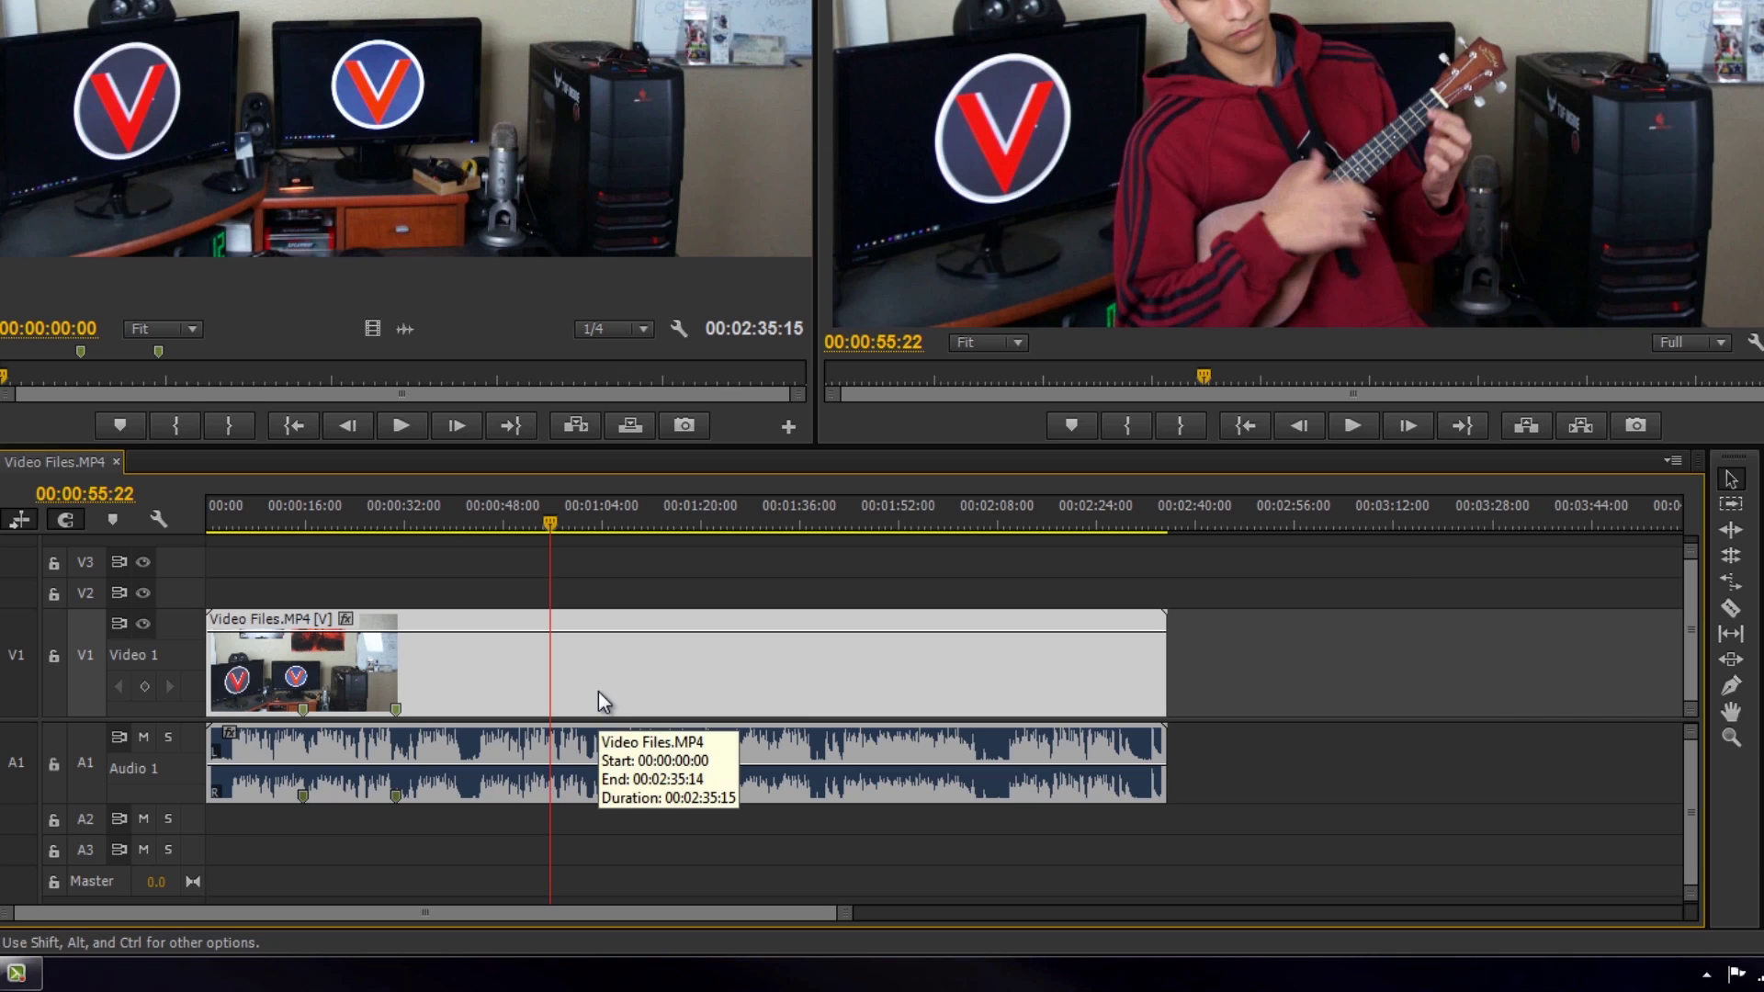
pyautogui.moveTo(549, 525); pyautogui.dragTo(360, 547)
# - Play the sequence with track A1 muted, then stop and park the playhead at 00:01:11:16
pyautogui.press('space')
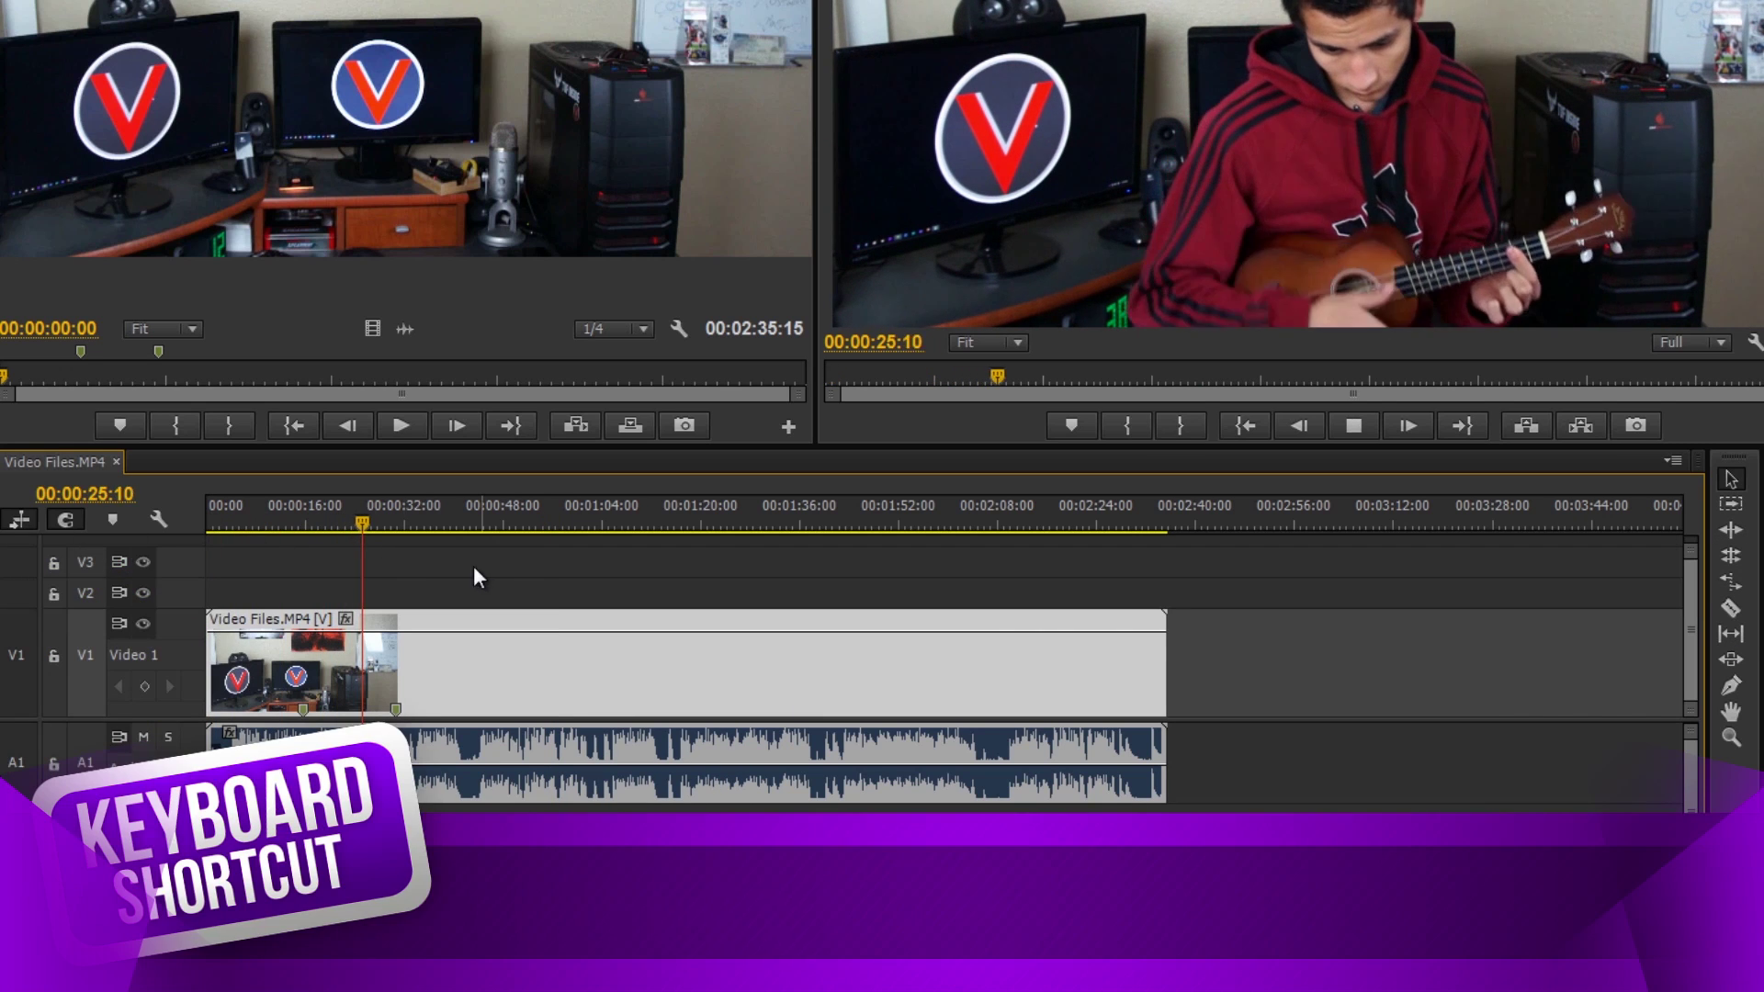
pyautogui.click(138, 737)
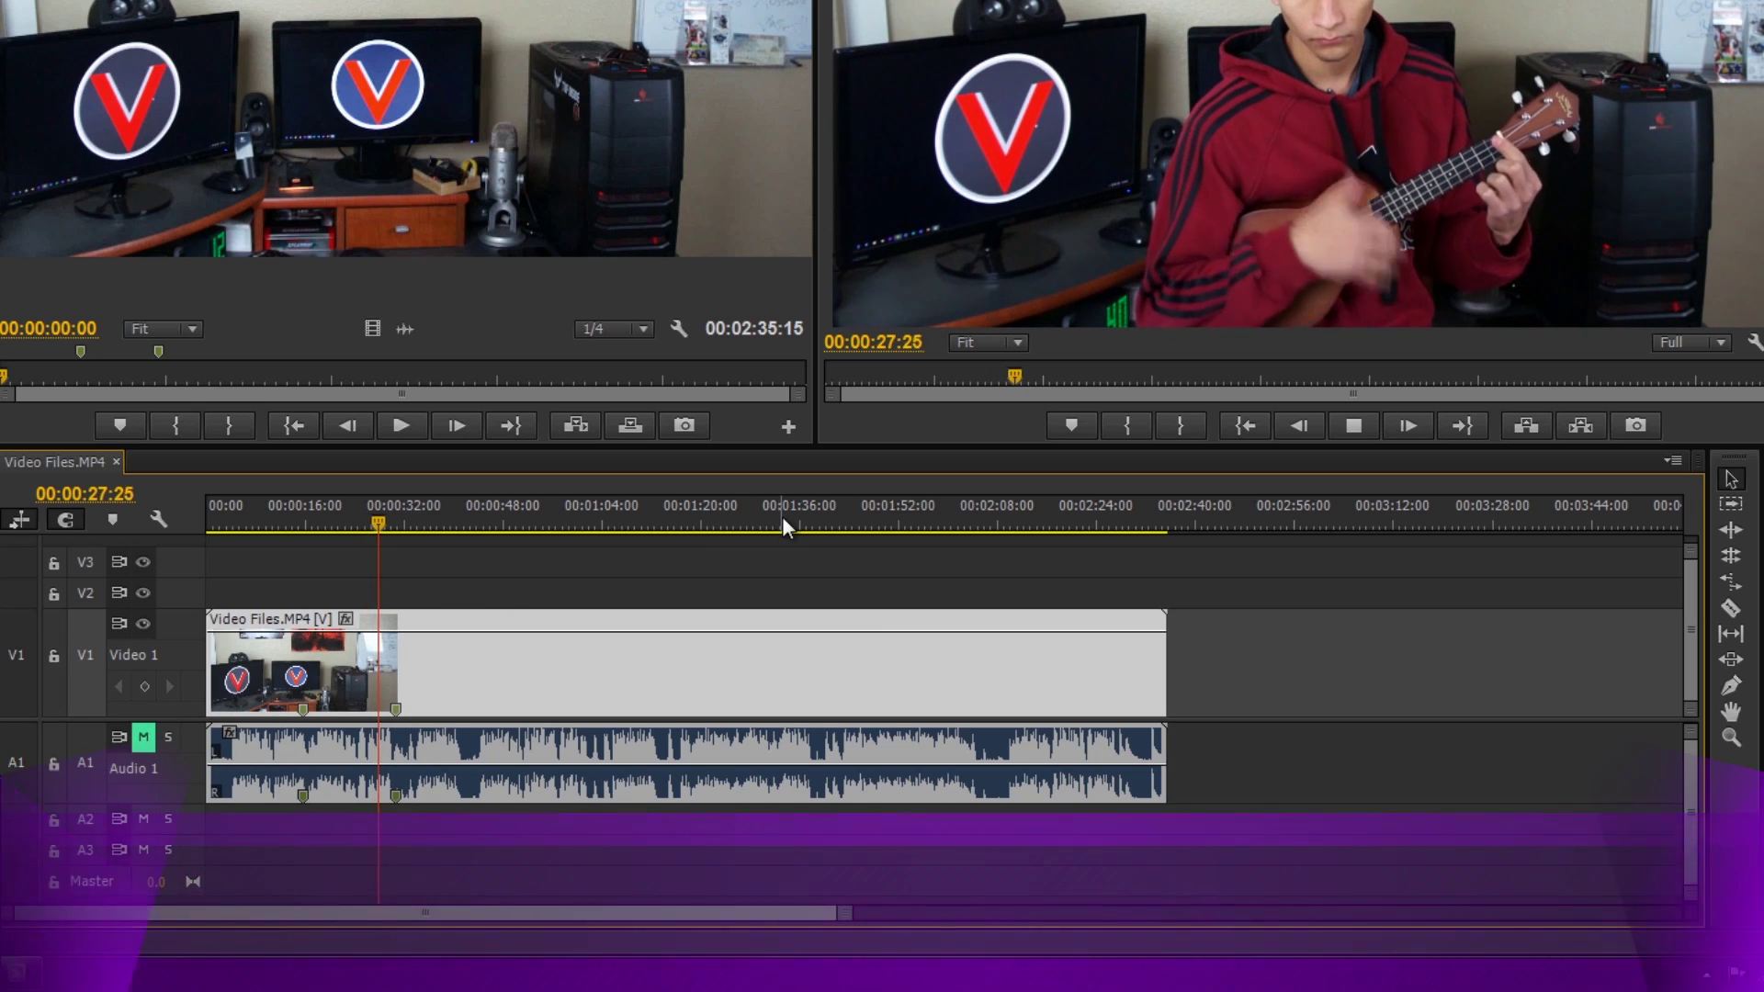
pyautogui.click(696, 520)
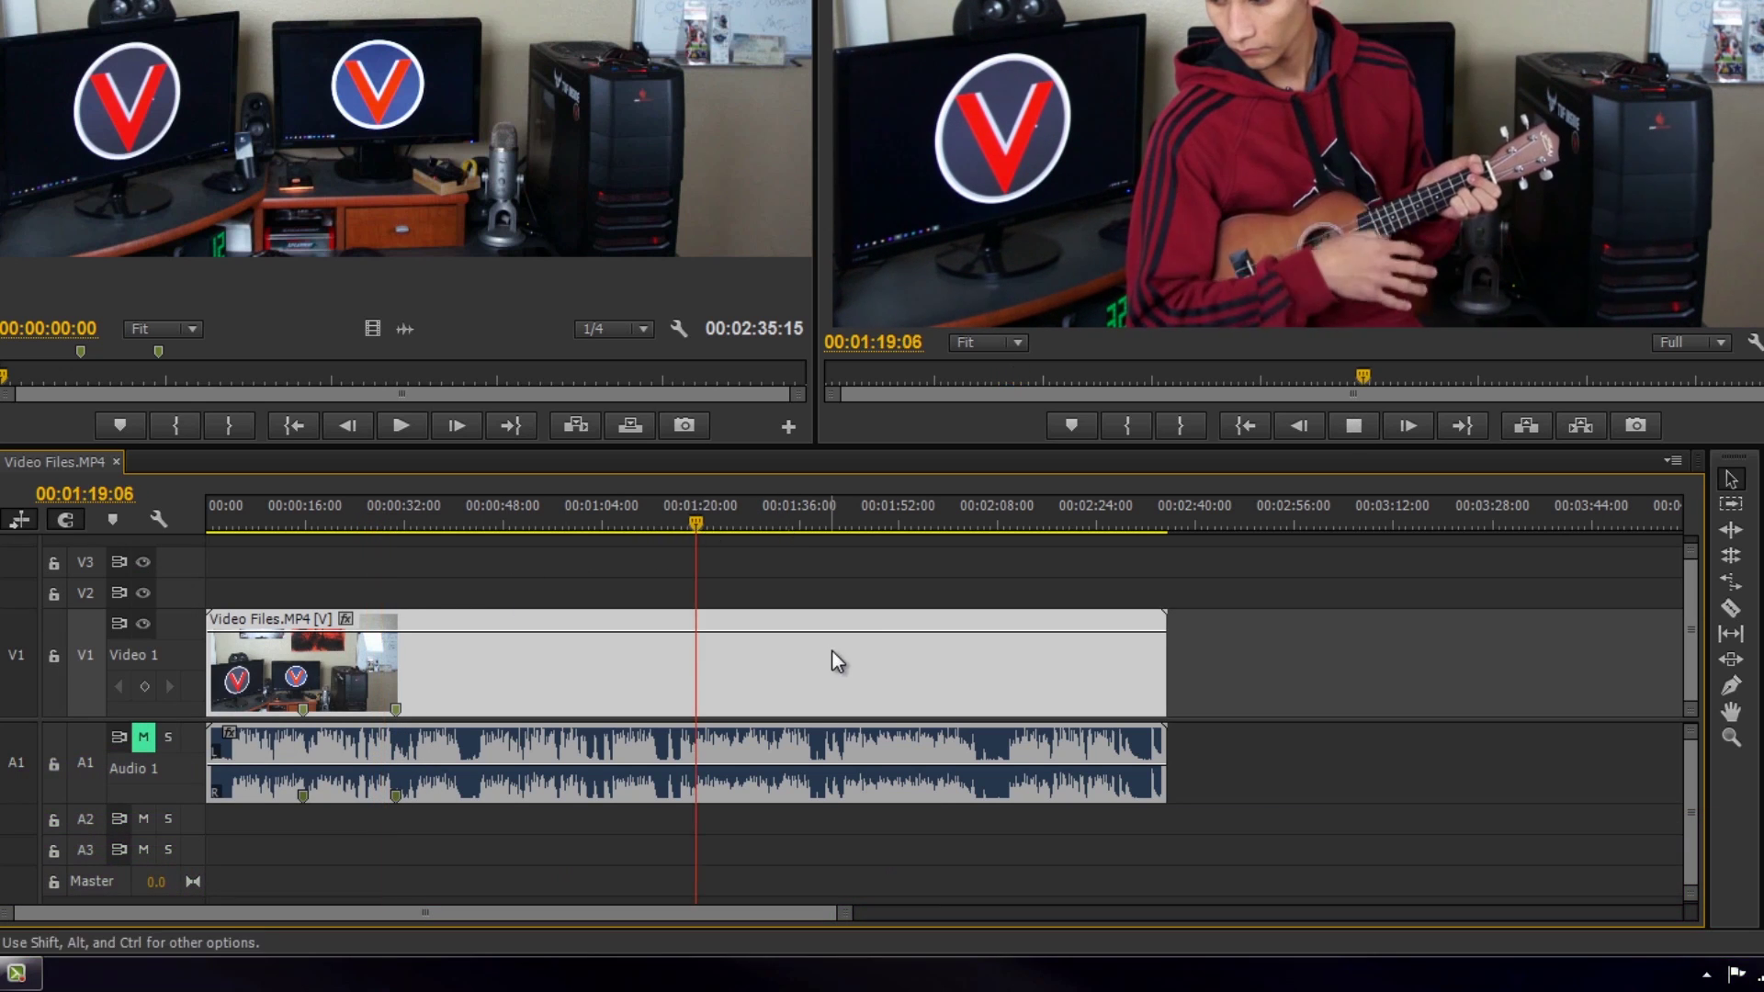
pyautogui.press('space')
pyautogui.moveTo(721, 517); pyautogui.dragTo(188, 569)
pyautogui.moveTo(543, 503); pyautogui.dragTo(648, 520)
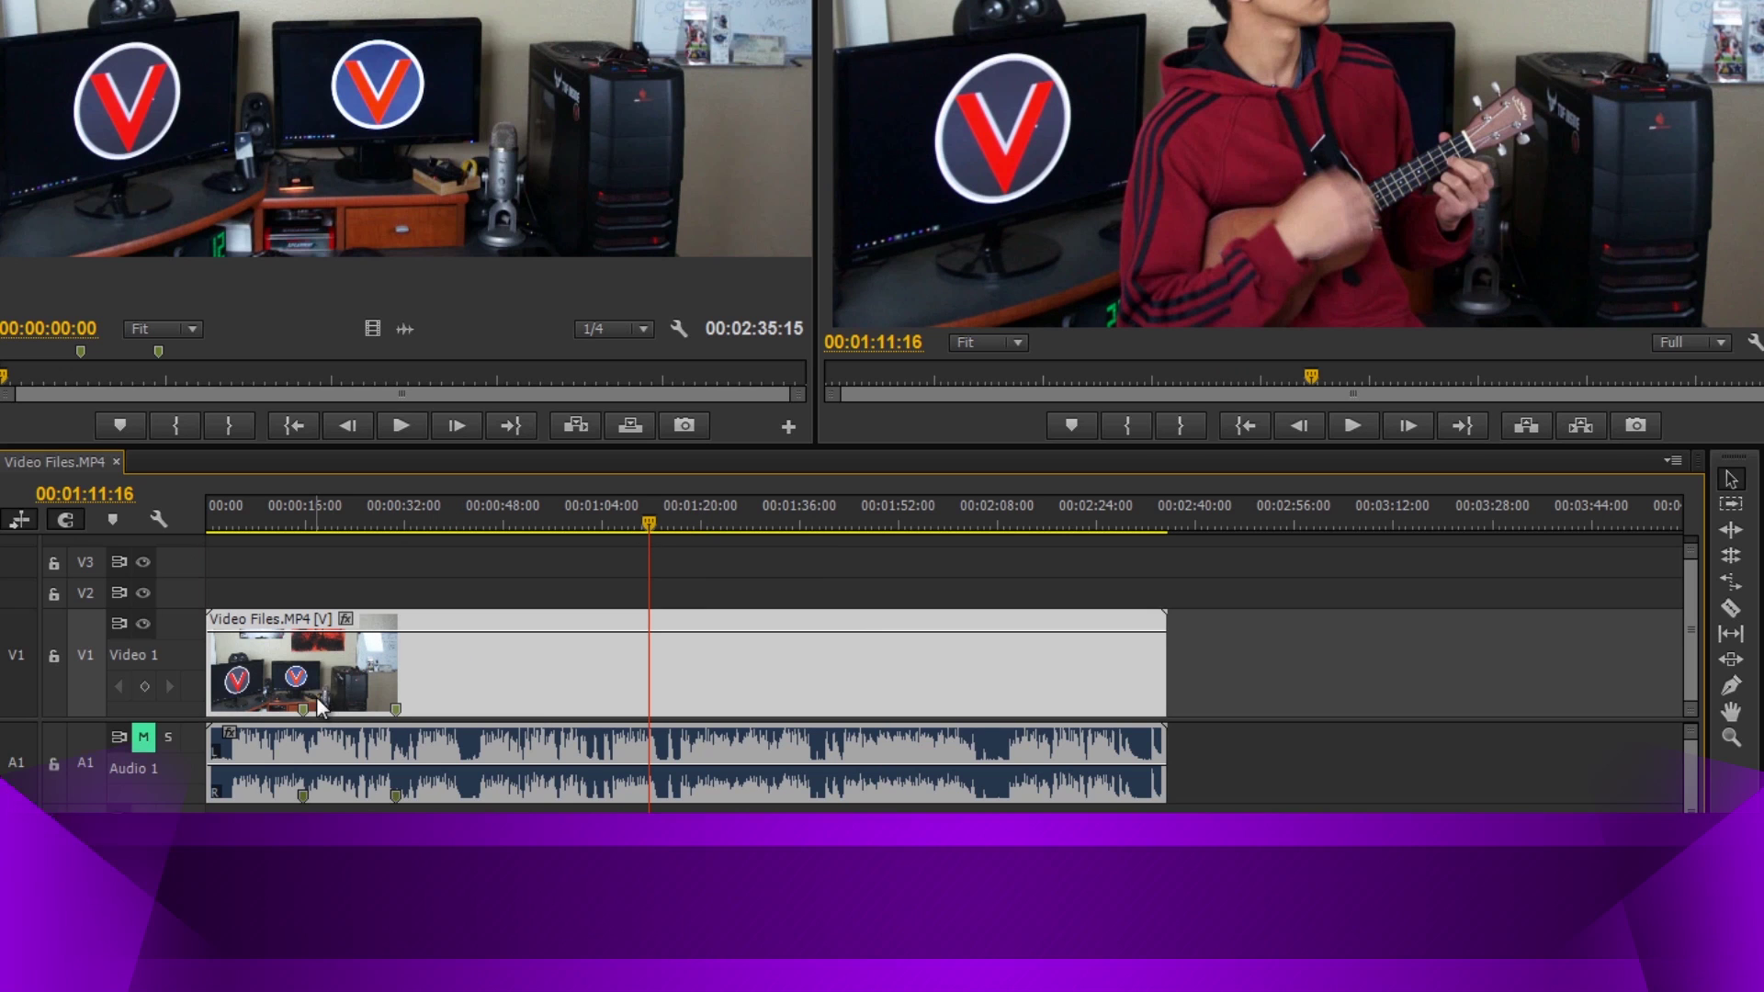
# - Zoom and scroll the timeline to frame the ukulele clip around the cut area
pyautogui.scroll(3, 333, 717)
pyautogui.scroll(-5, 485, 701)
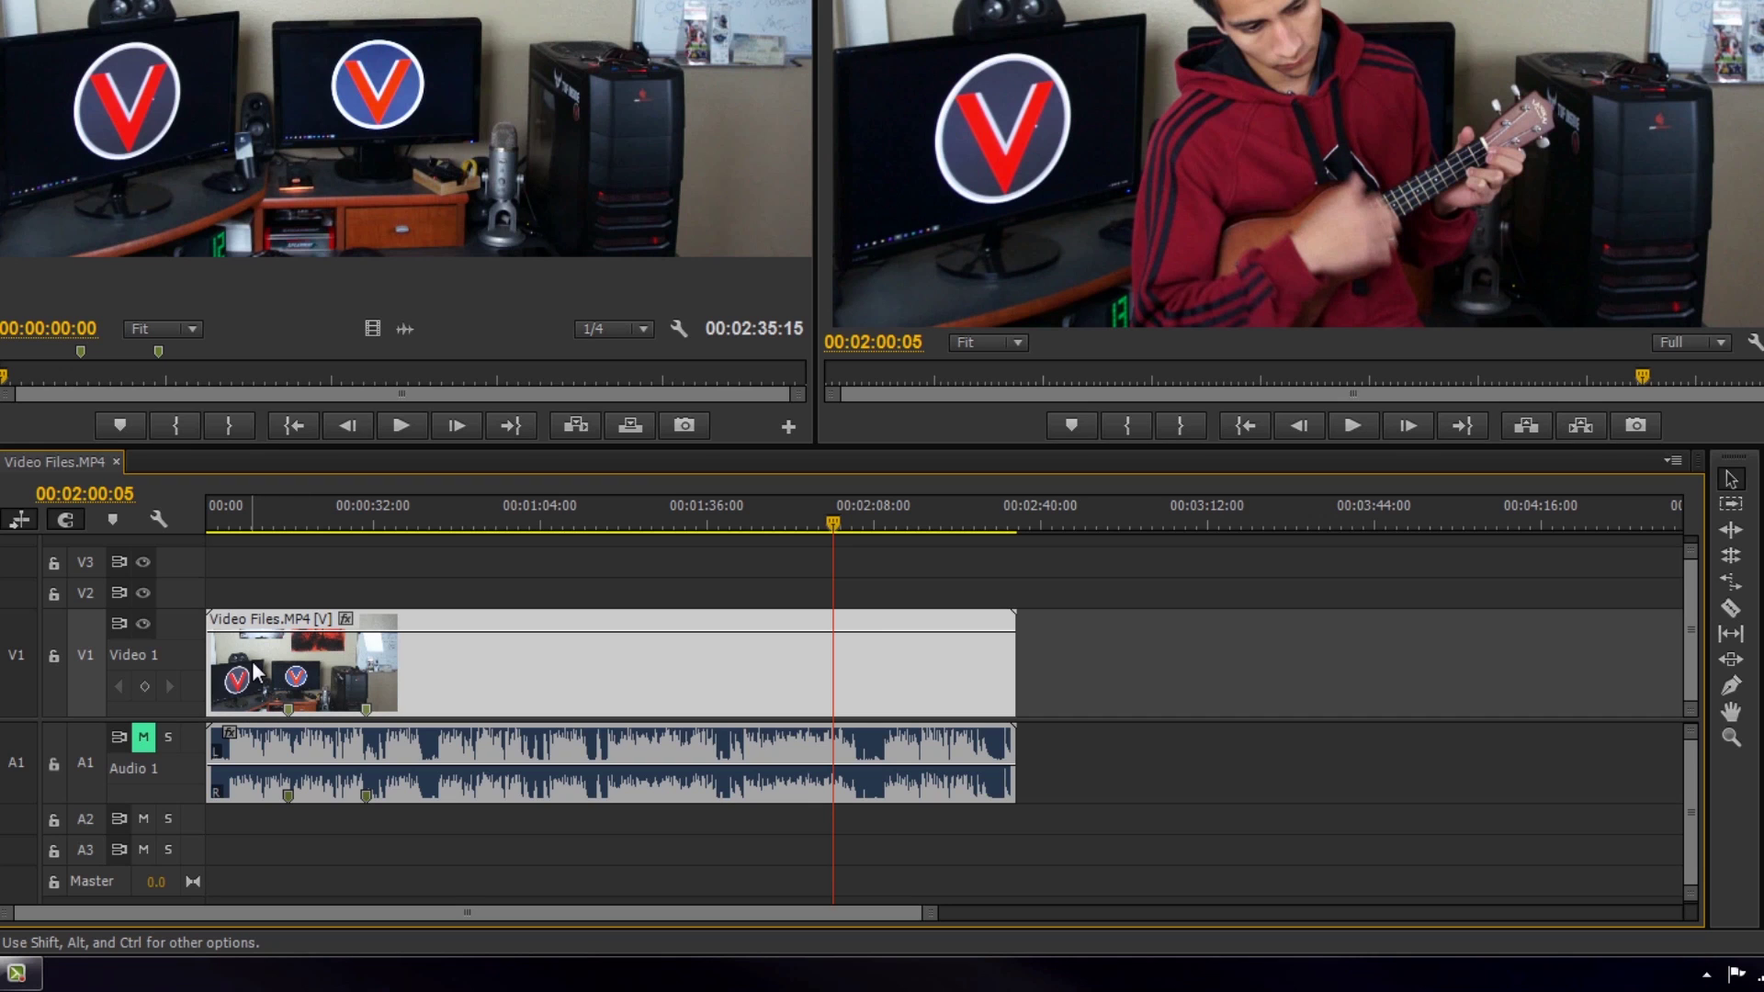
pyautogui.scroll(2, 253, 685)
pyautogui.press('=')
pyautogui.press('=')
pyautogui.press('=')
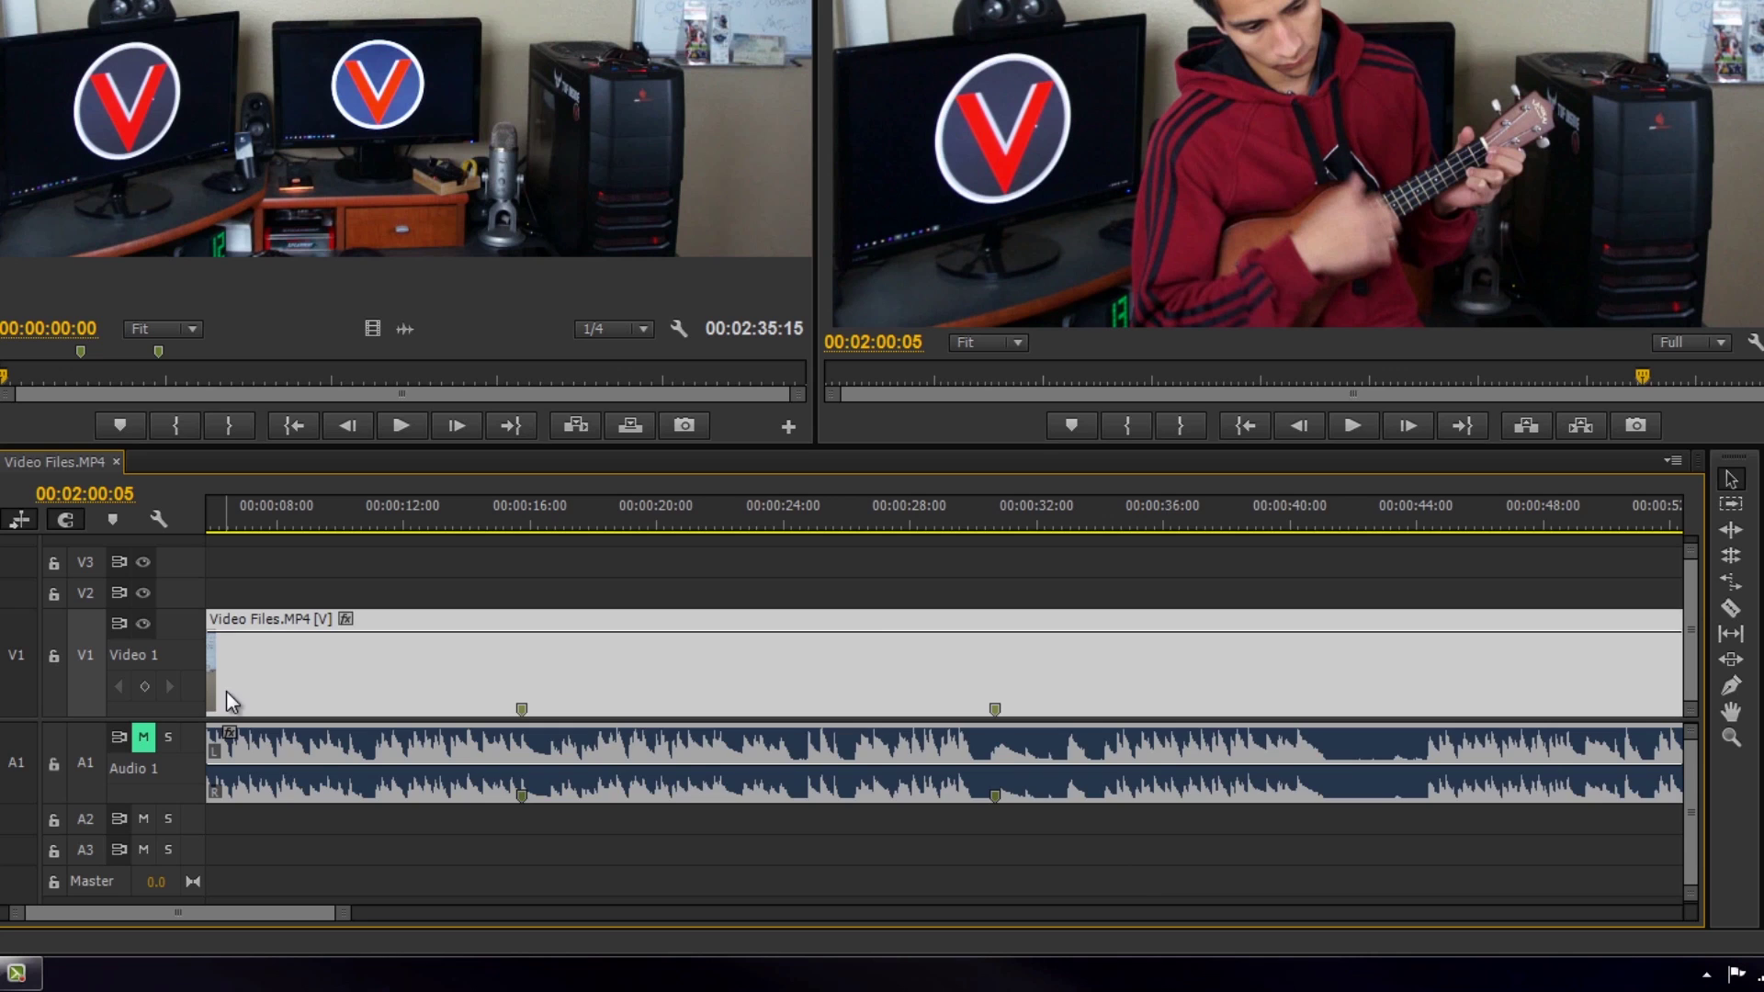
pyautogui.press('-')
pyautogui.press('-')
pyautogui.press('-')
pyautogui.press('-')
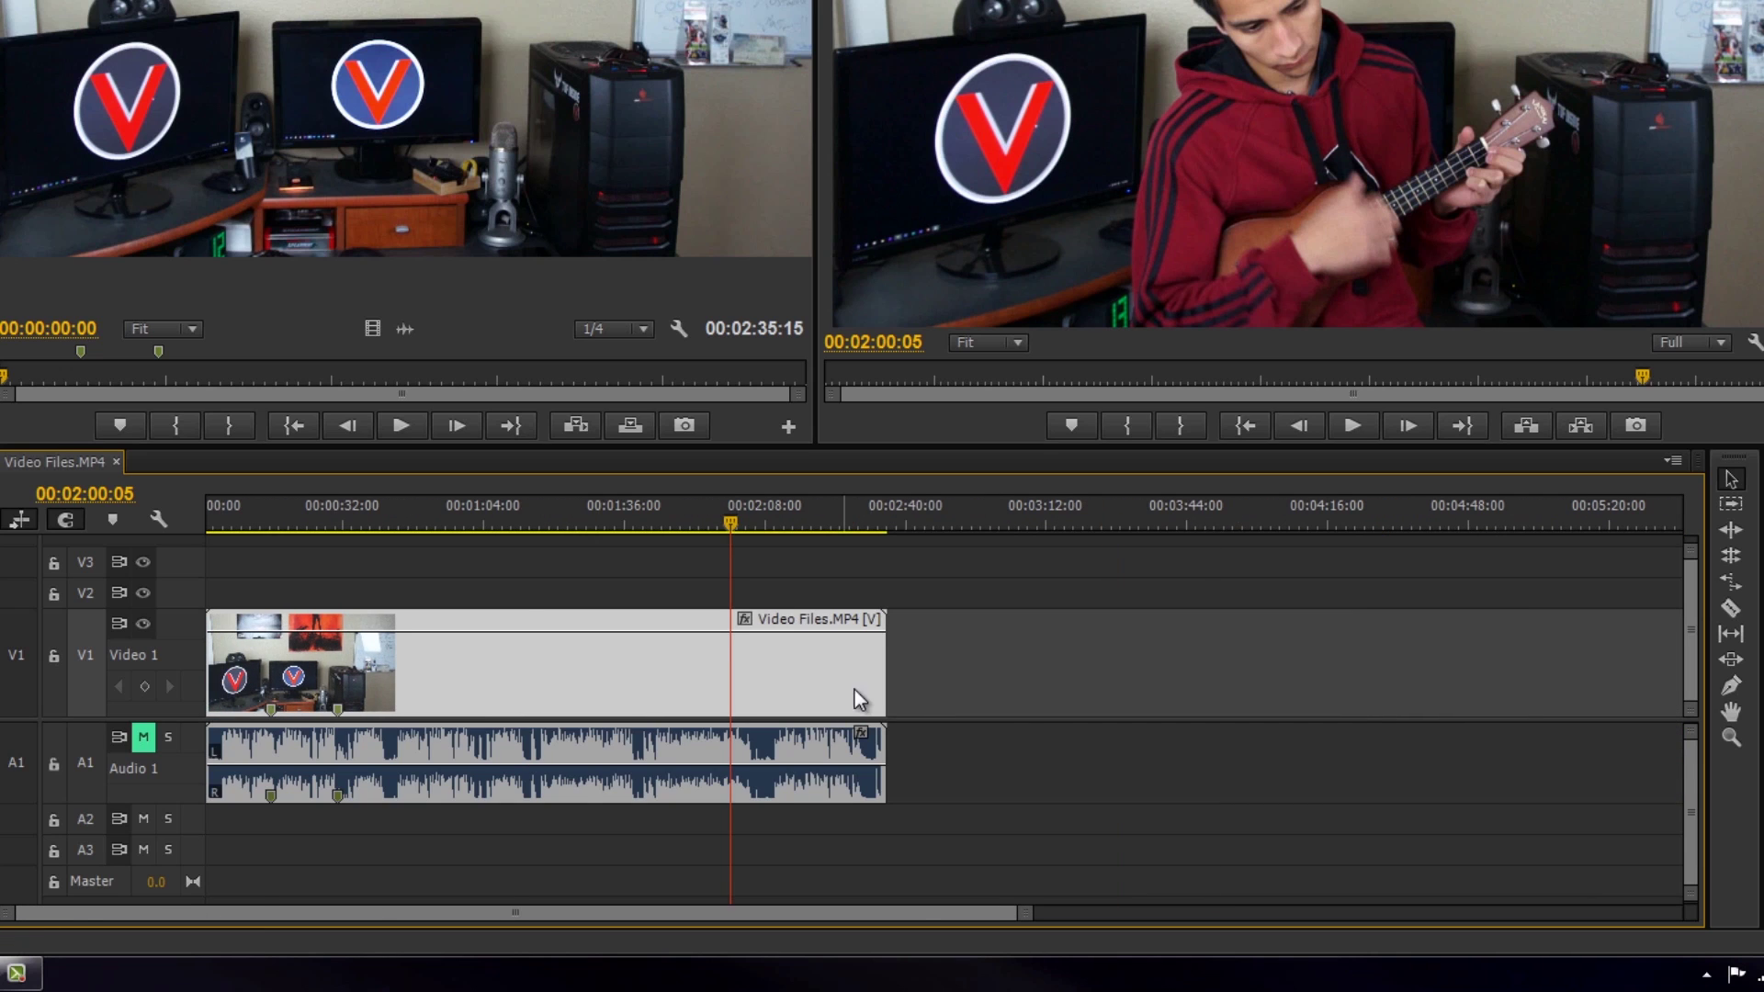
pyautogui.scroll(5, 859, 700)
pyautogui.scroll(-6, 868, 694)
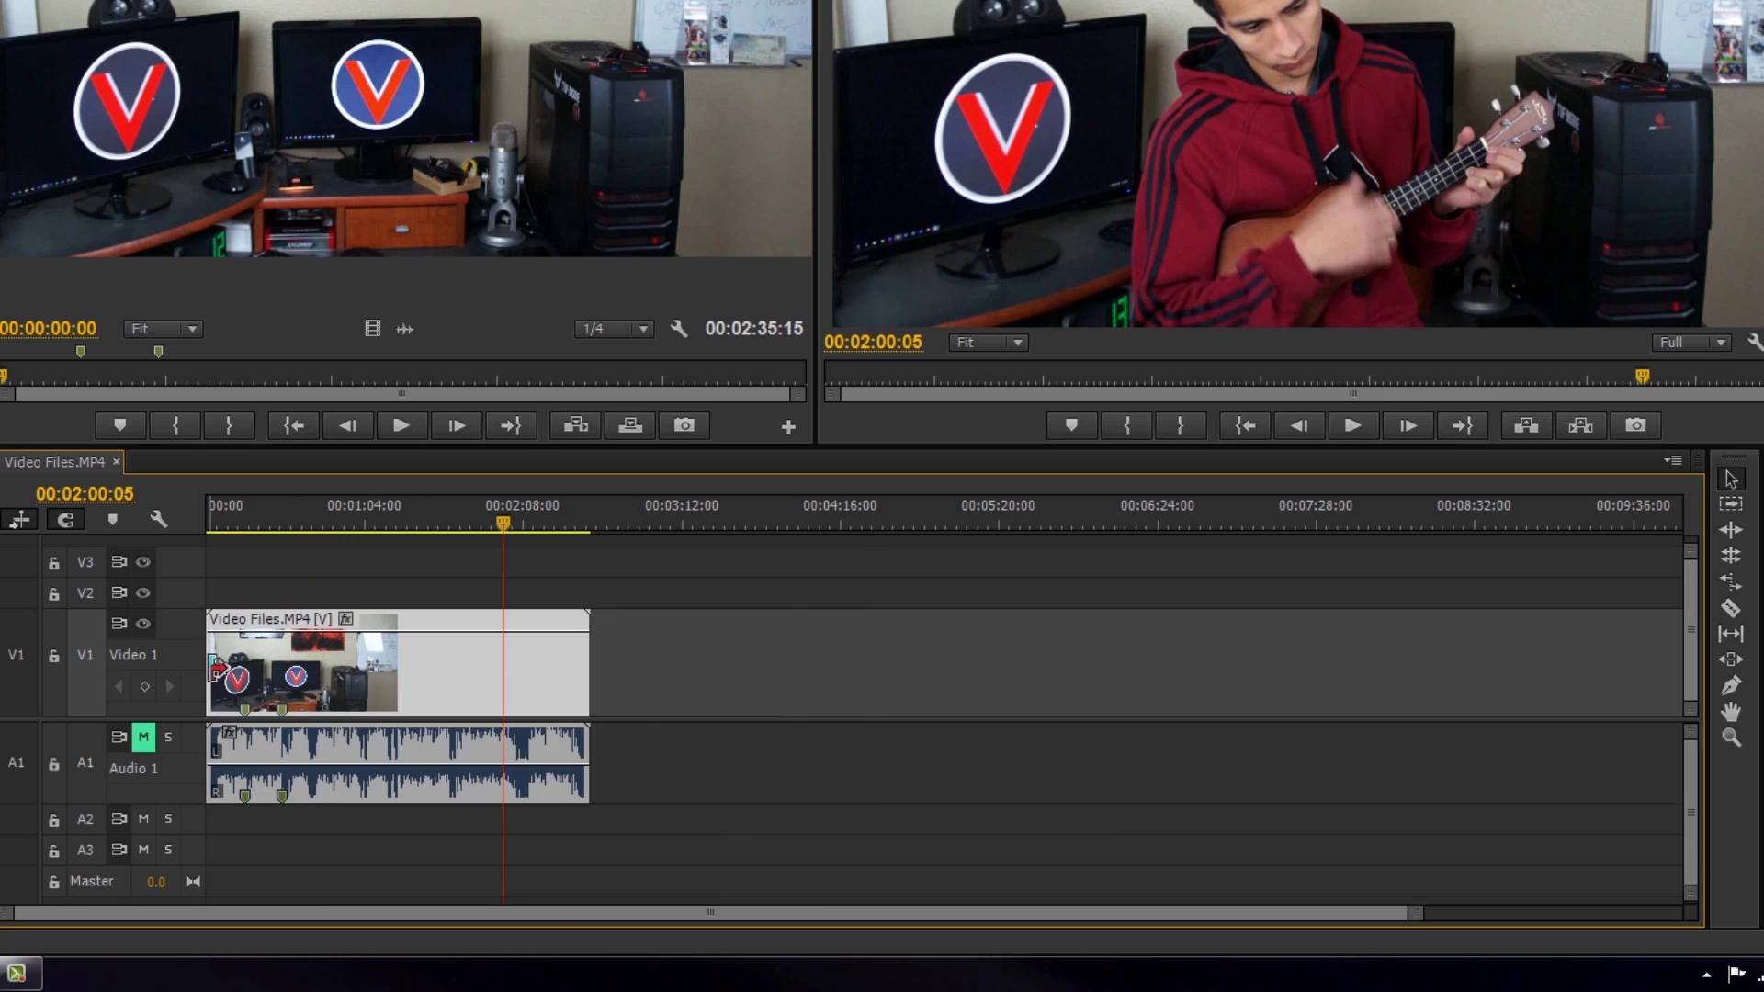
pyautogui.scroll(6, 202, 663)
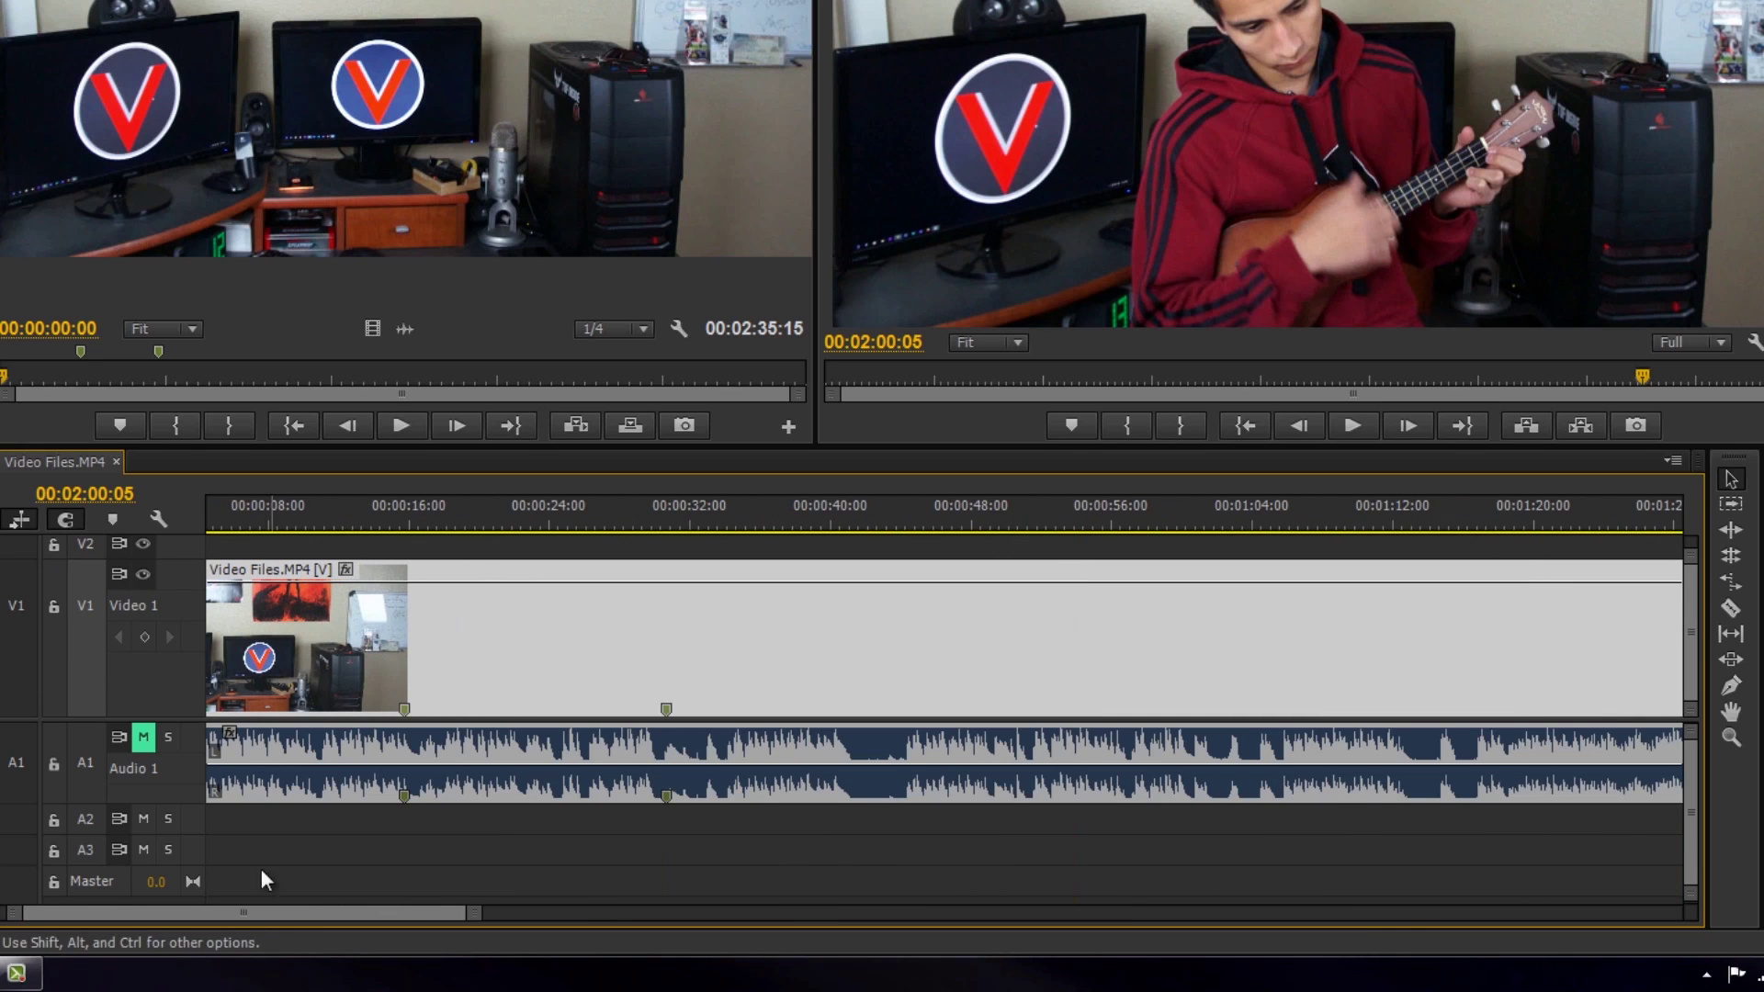
pyautogui.moveTo(248, 912); pyautogui.dragTo(240, 912)
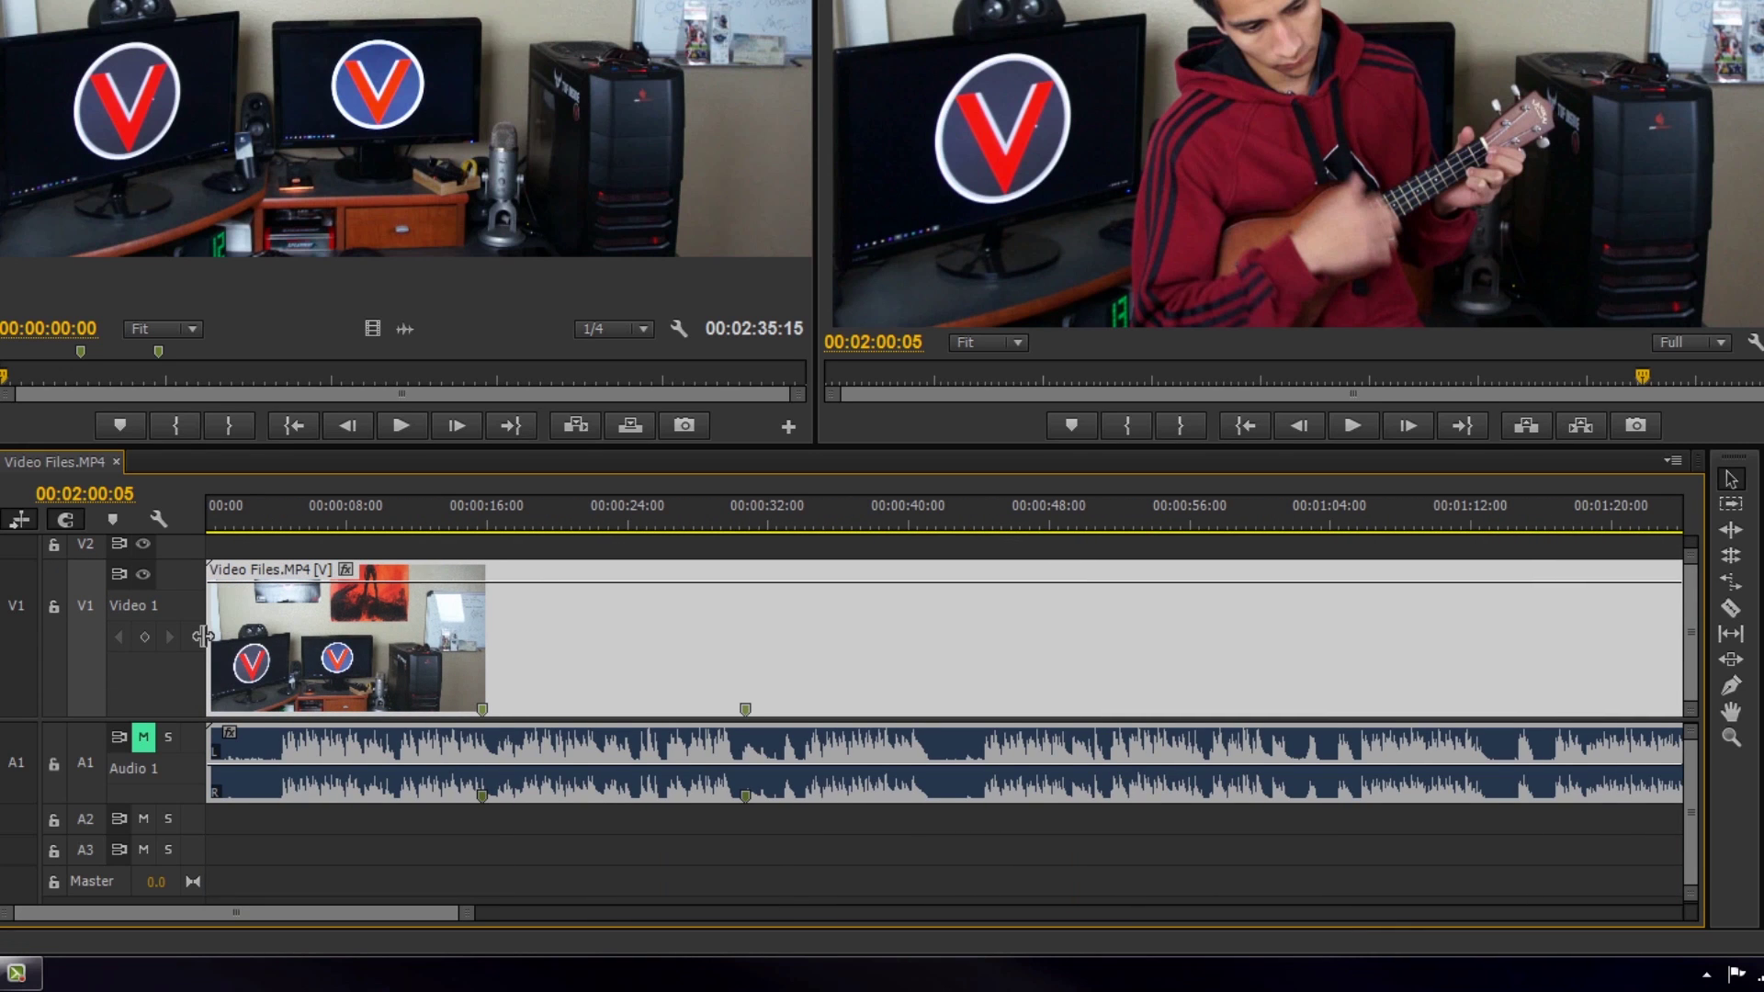
pyautogui.scroll(-5, 536, 636)
pyautogui.scroll(4, 491, 659)
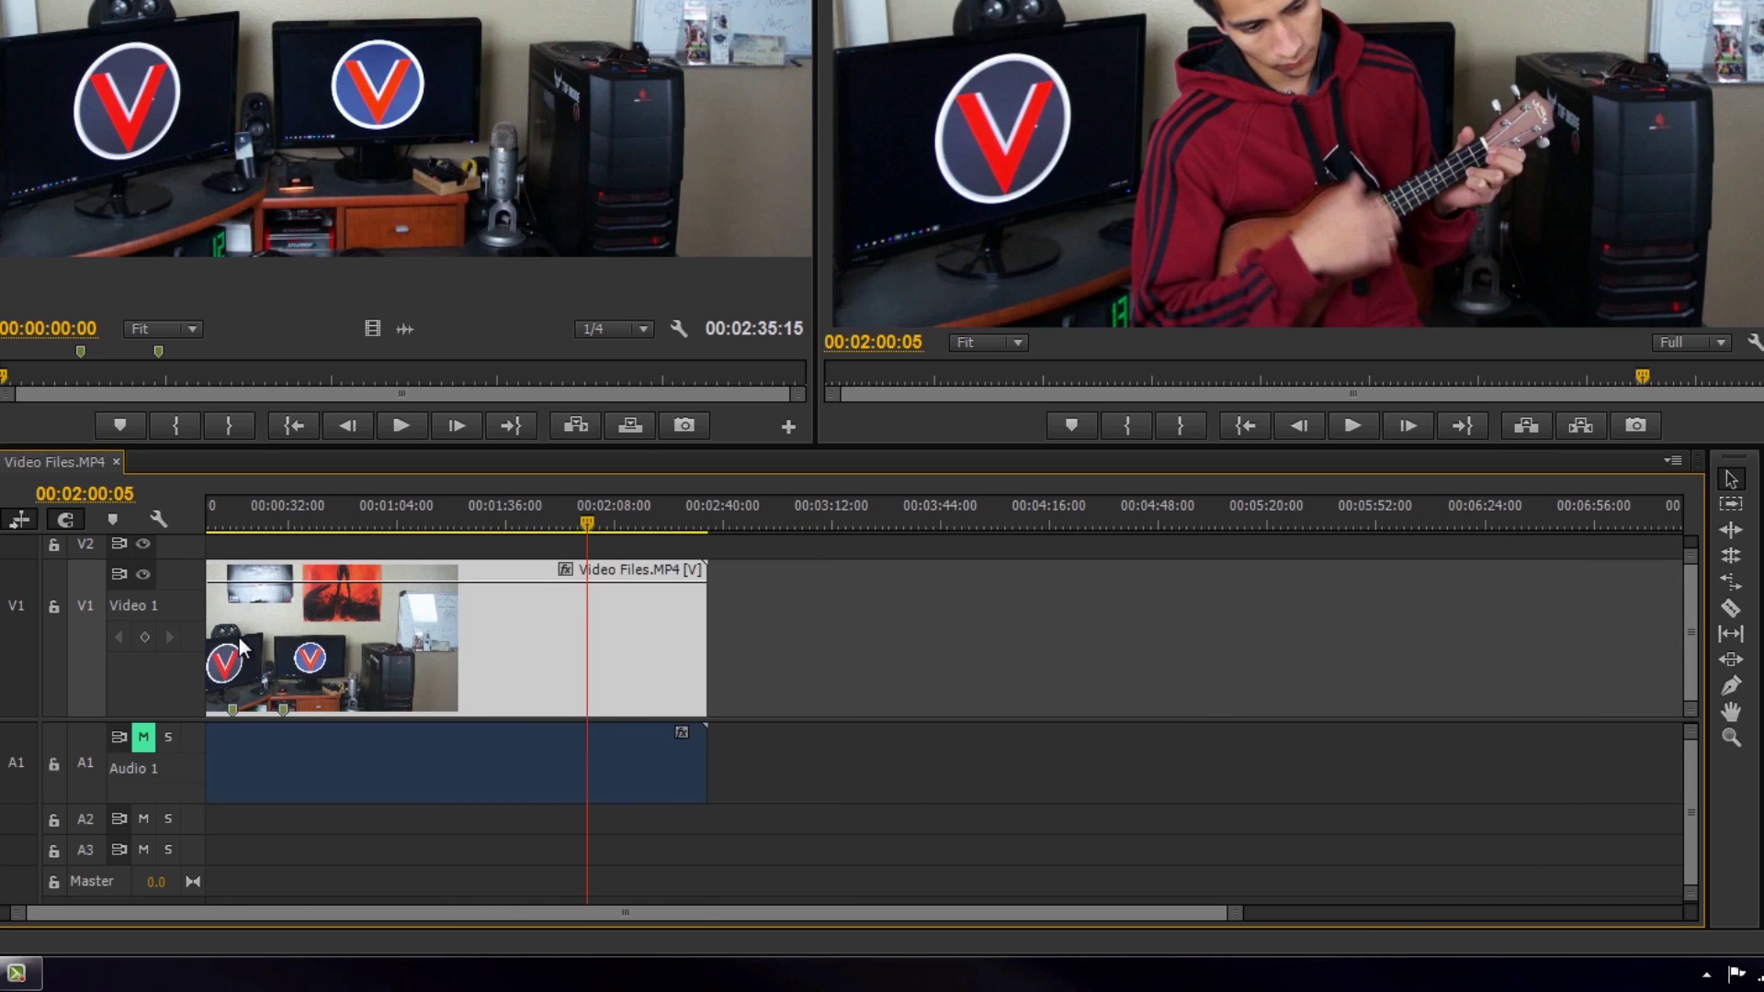
pyautogui.scroll(4, 244, 657)
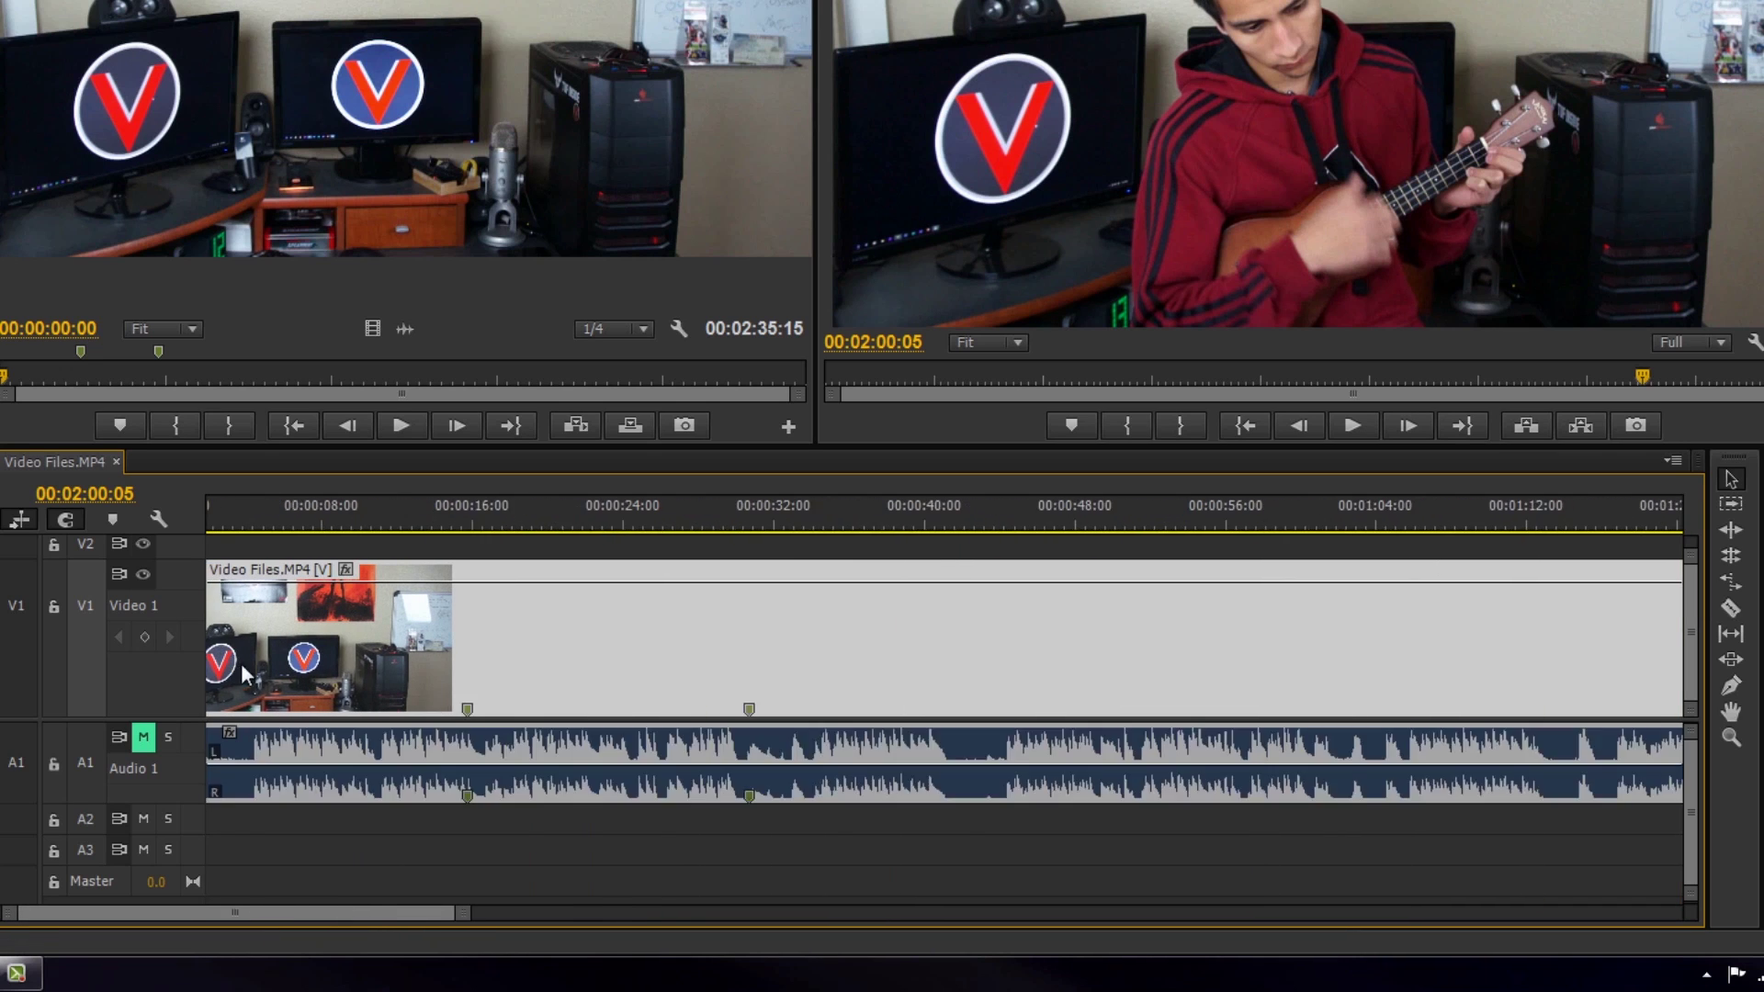
pyautogui.moveTo(254, 912); pyautogui.dragTo(176, 902)
pyautogui.scroll(-3, 302, 602)
pyautogui.scroll(-3, 306, 608)
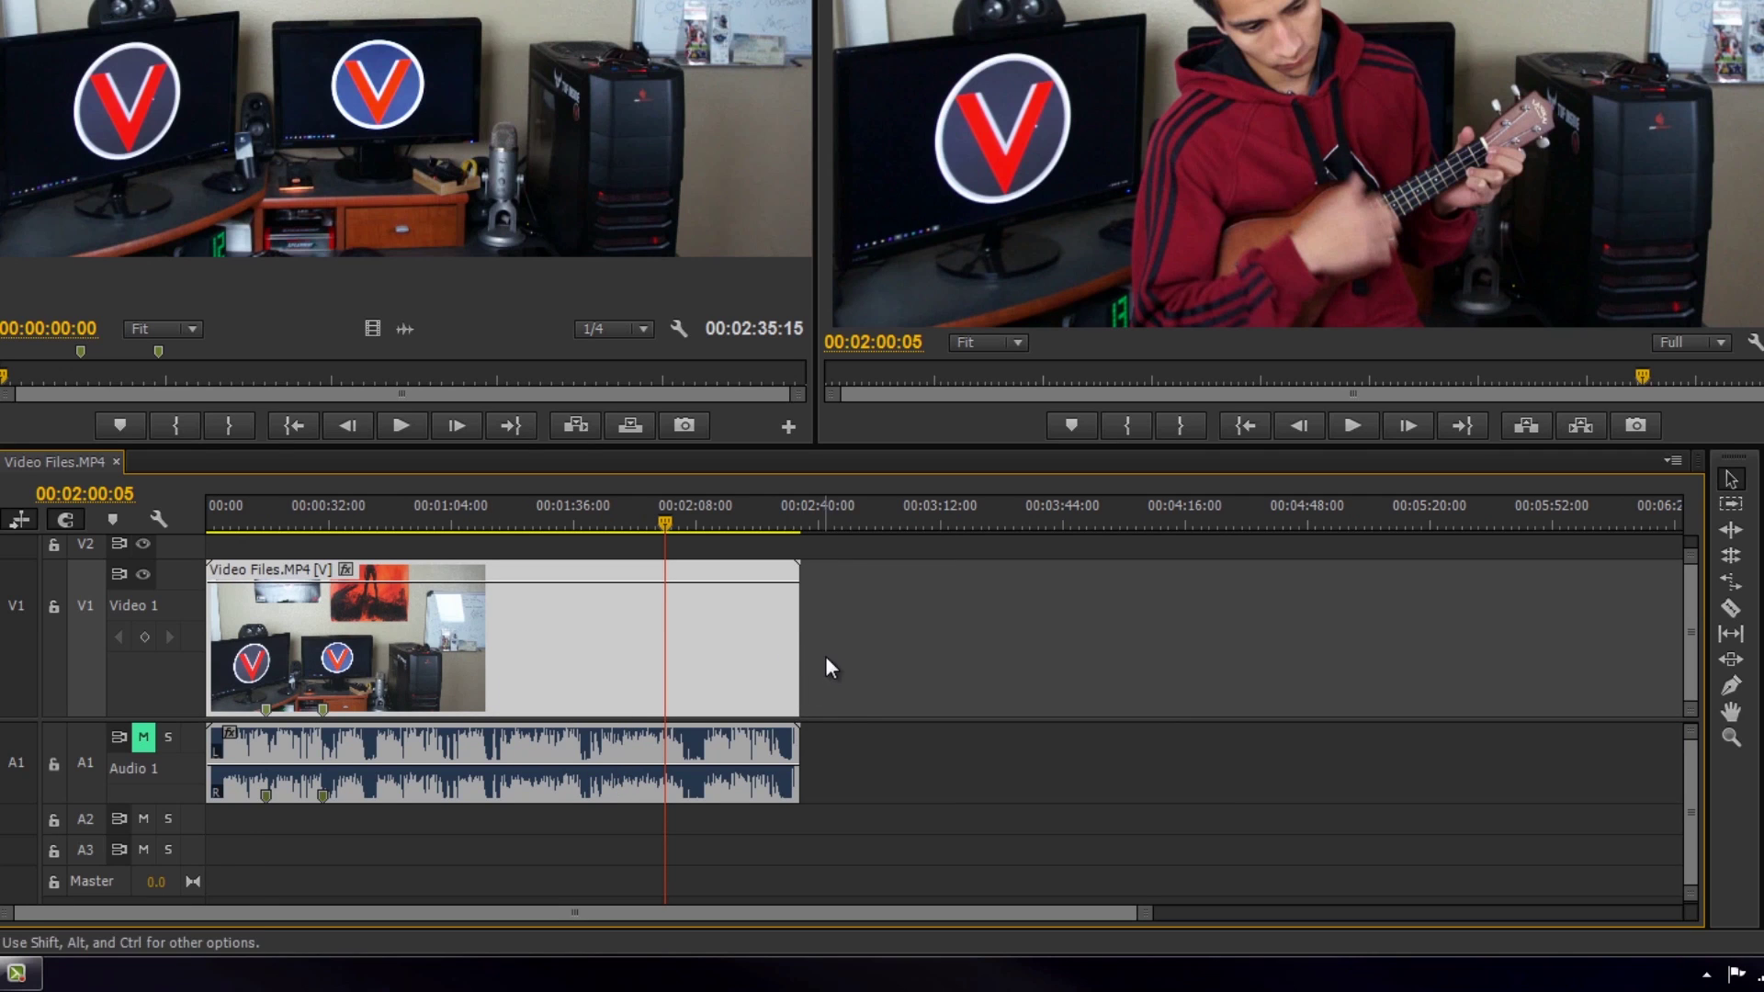
pyautogui.scroll(-1, 800, 691)
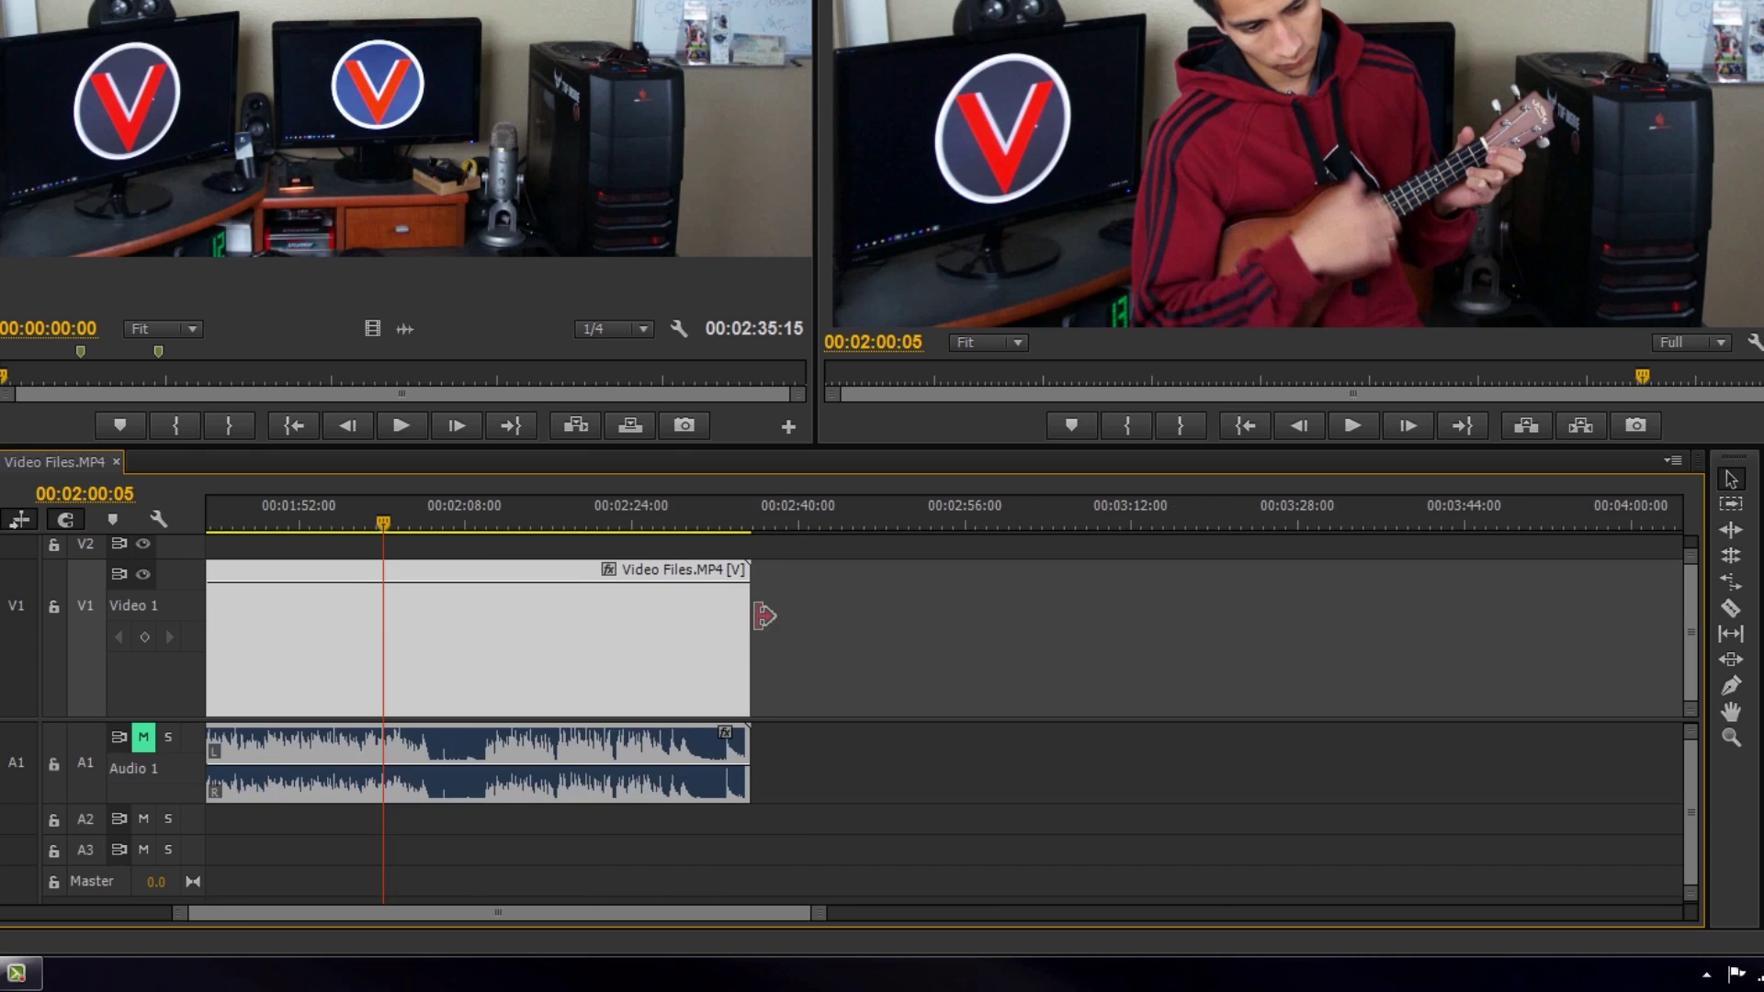
pyautogui.scroll(-2, 665, 642)
pyautogui.scroll(6, 224, 665)
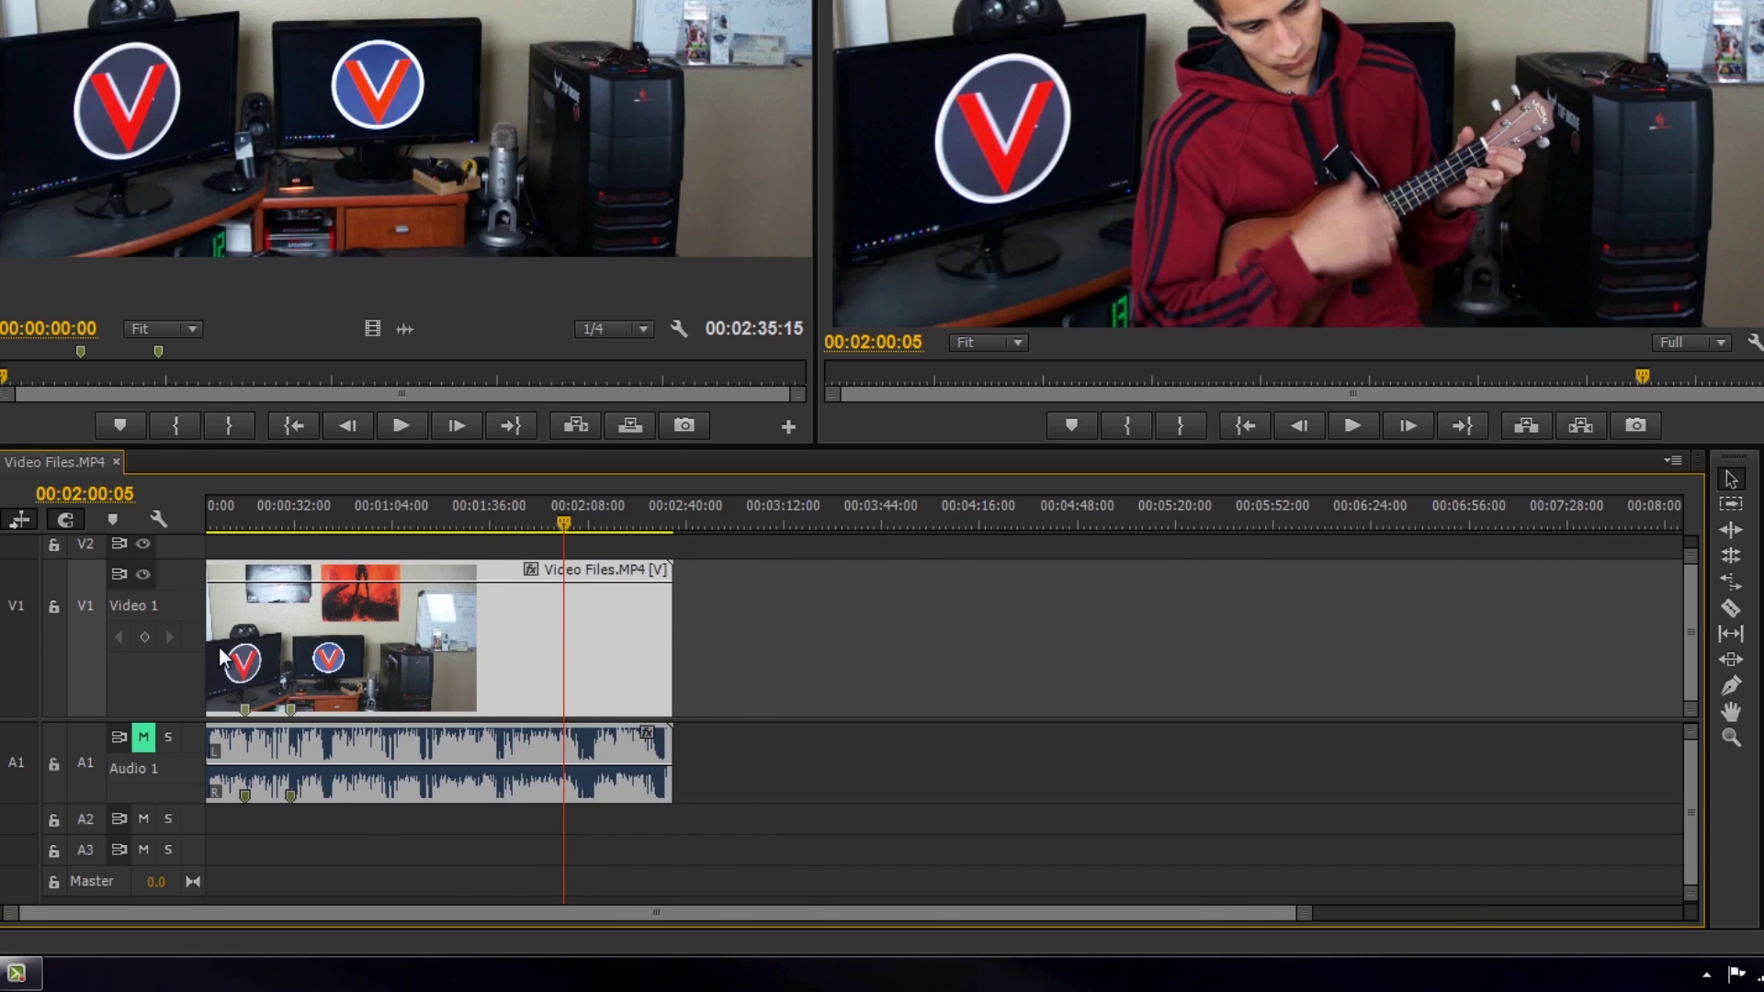
pyautogui.moveTo(270, 910); pyautogui.dragTo(250, 908)
pyautogui.scroll(-6, 476, 699)
# - Place the playhead at 00:01:11:14 and split the clip there with Ctrl+K
pyautogui.moveTo(369, 510); pyautogui.dragTo(308, 518)
pyautogui.scroll(2, 336, 693)
pyautogui.scroll(3, 336, 692)
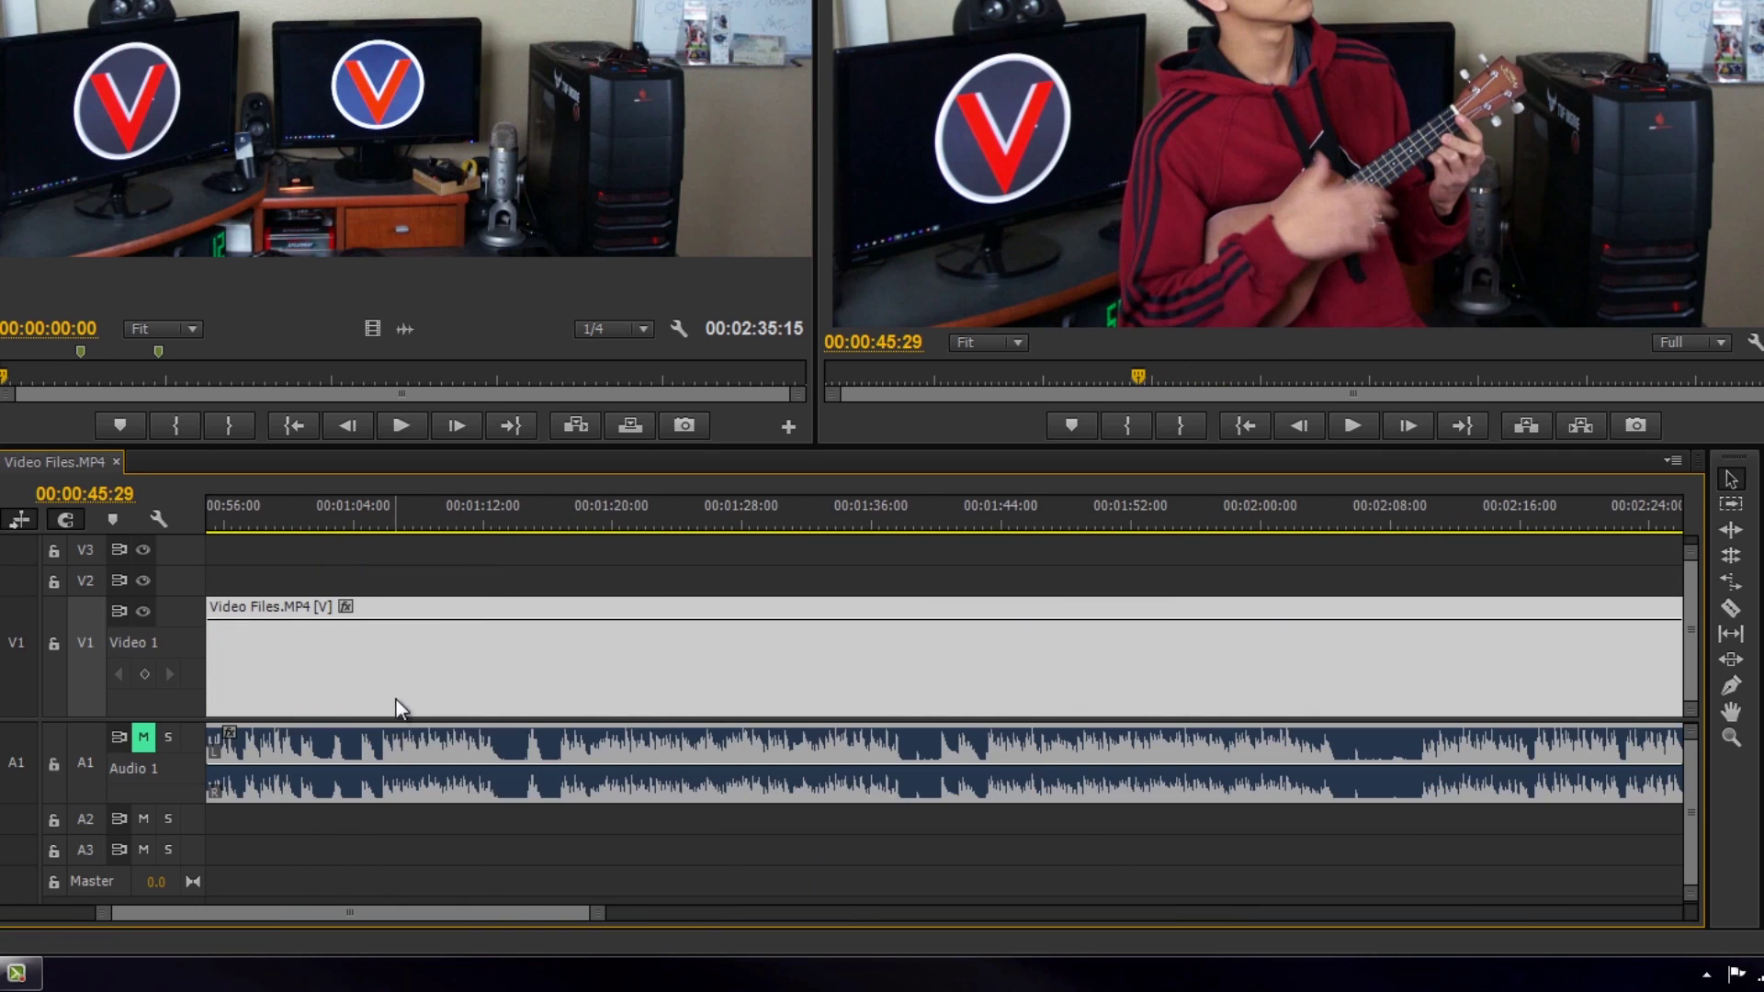
pyautogui.click(477, 501)
pyautogui.hotkey('ctrl', 'k')
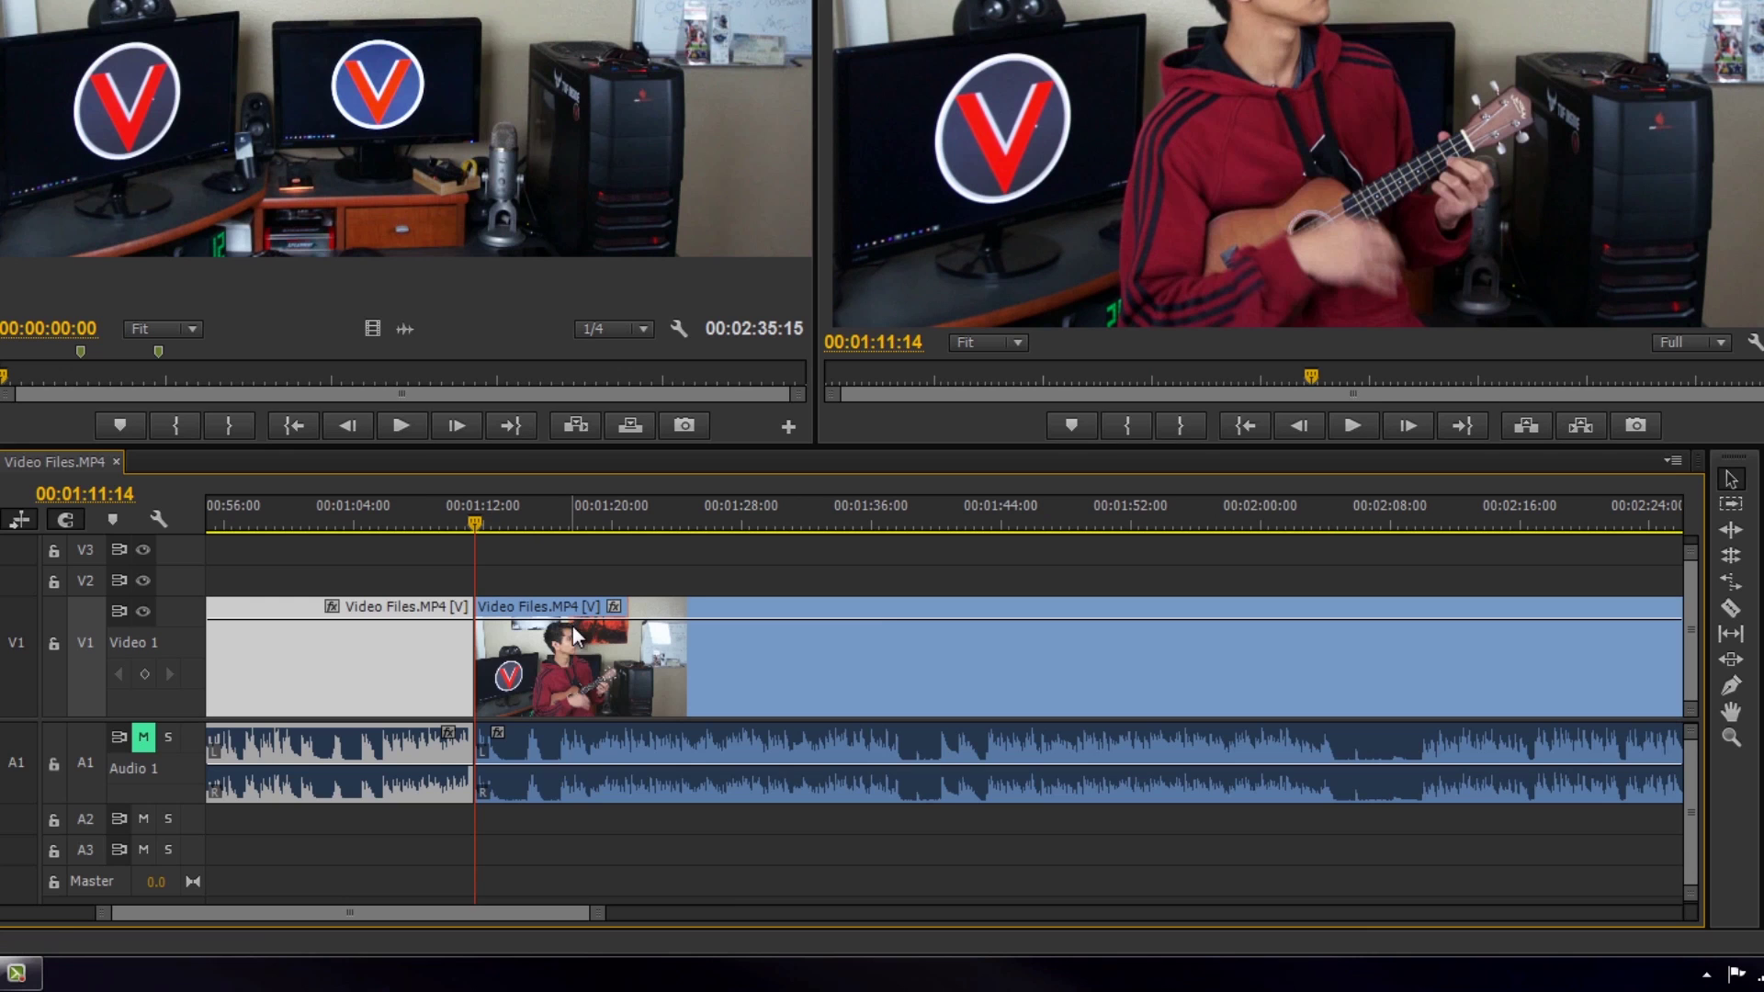
# - Razor-cut the clip at six points along the timeline
pyautogui.press('c')
pyautogui.click(1348, 656)
pyautogui.click(986, 655)
pyautogui.click(707, 655)
pyautogui.click(311, 655)
pyautogui.scroll(-3, 248, 649)
pyautogui.scroll(4, 540, 689)
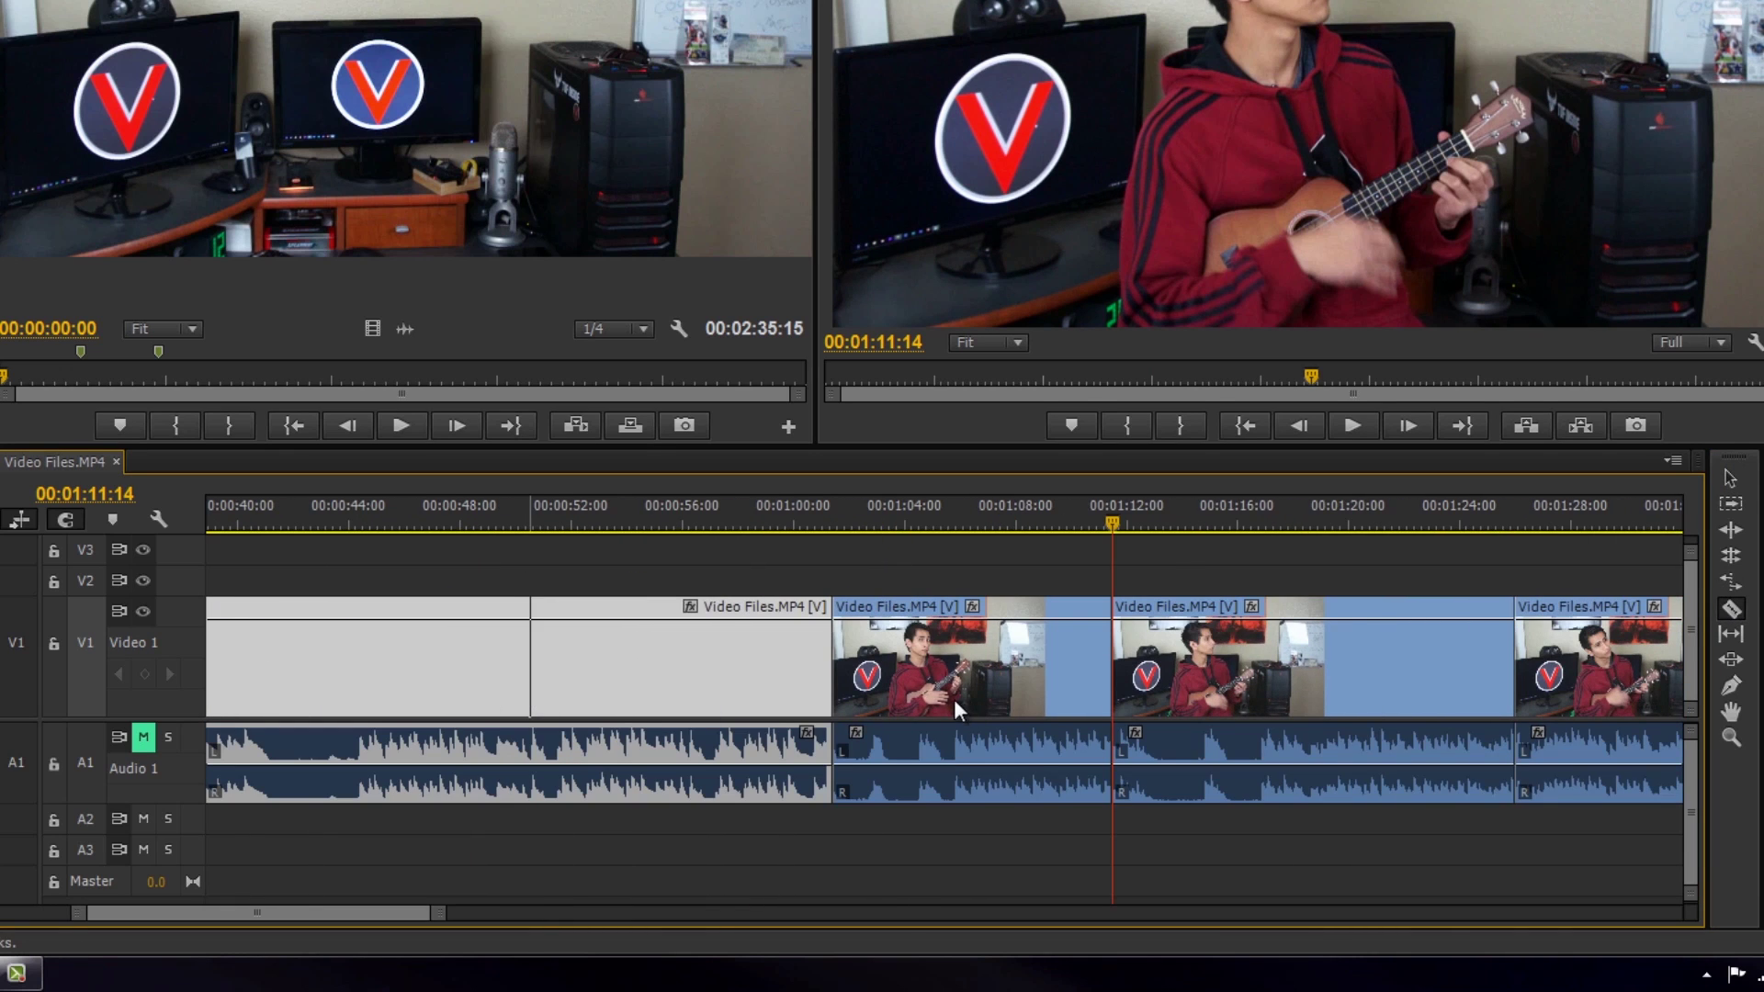
pyautogui.click(801, 661)
pyautogui.click(924, 662)
# - Return to the Selection tool, clear the selection, and fit the whole sequence in view
pyautogui.press('v')
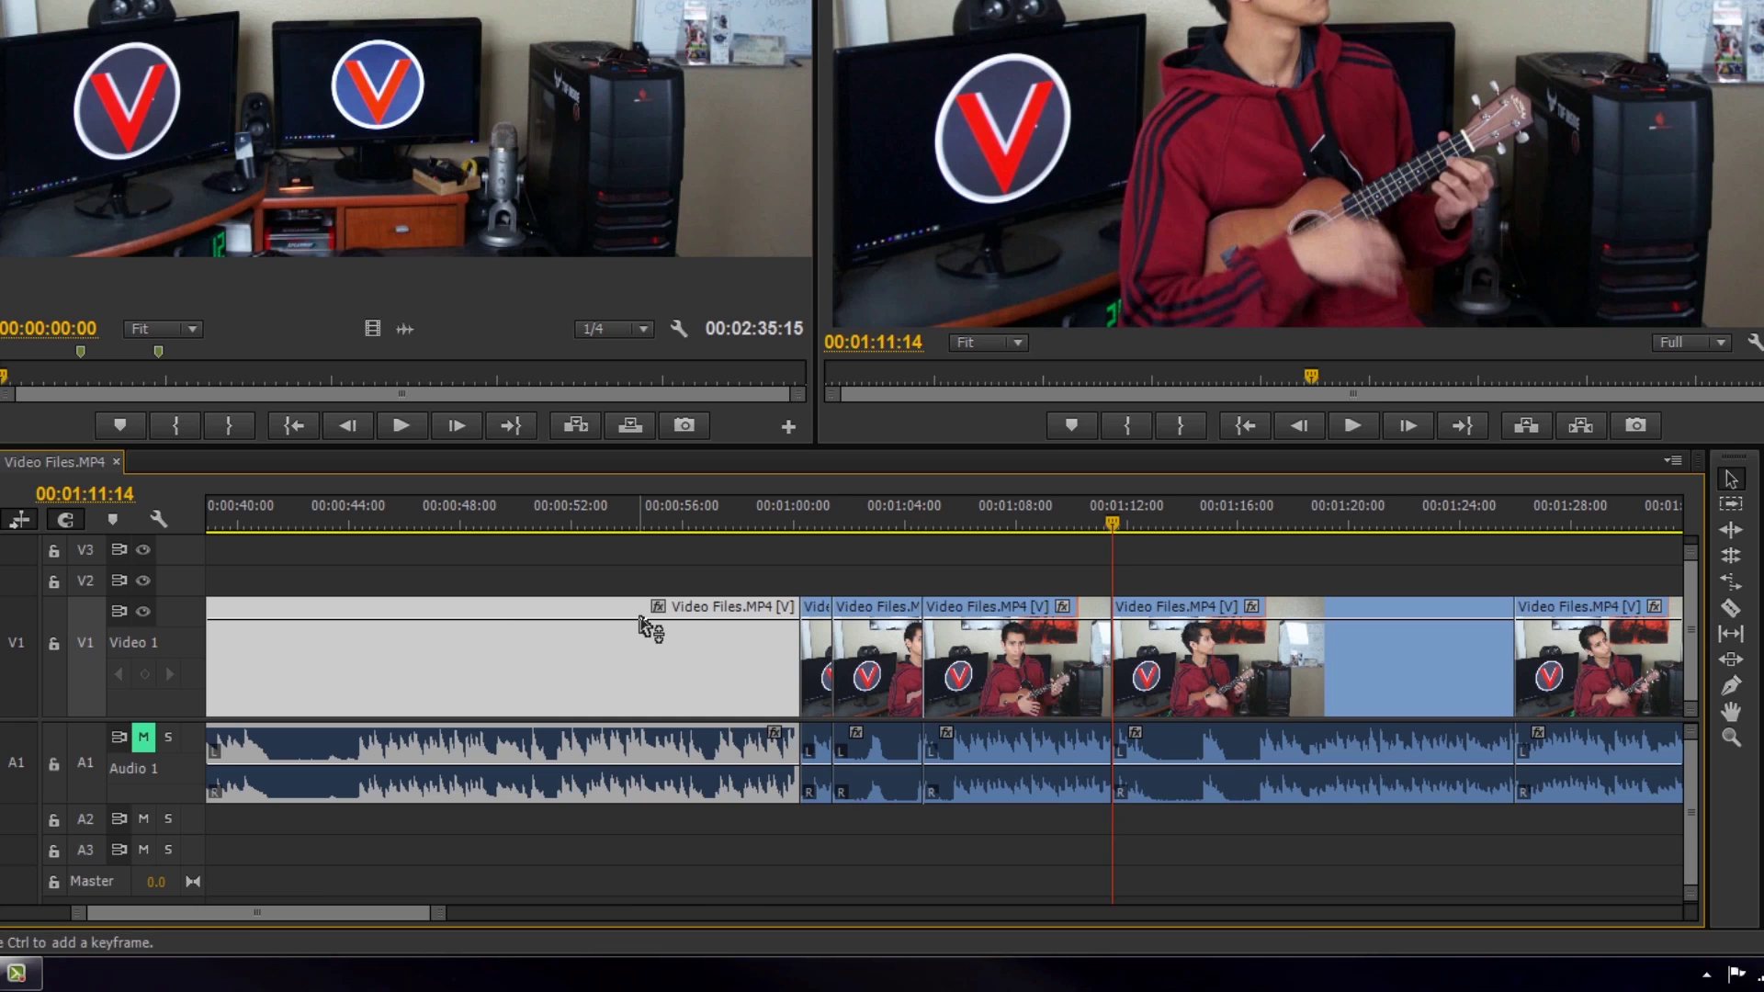
pyautogui.click(743, 550)
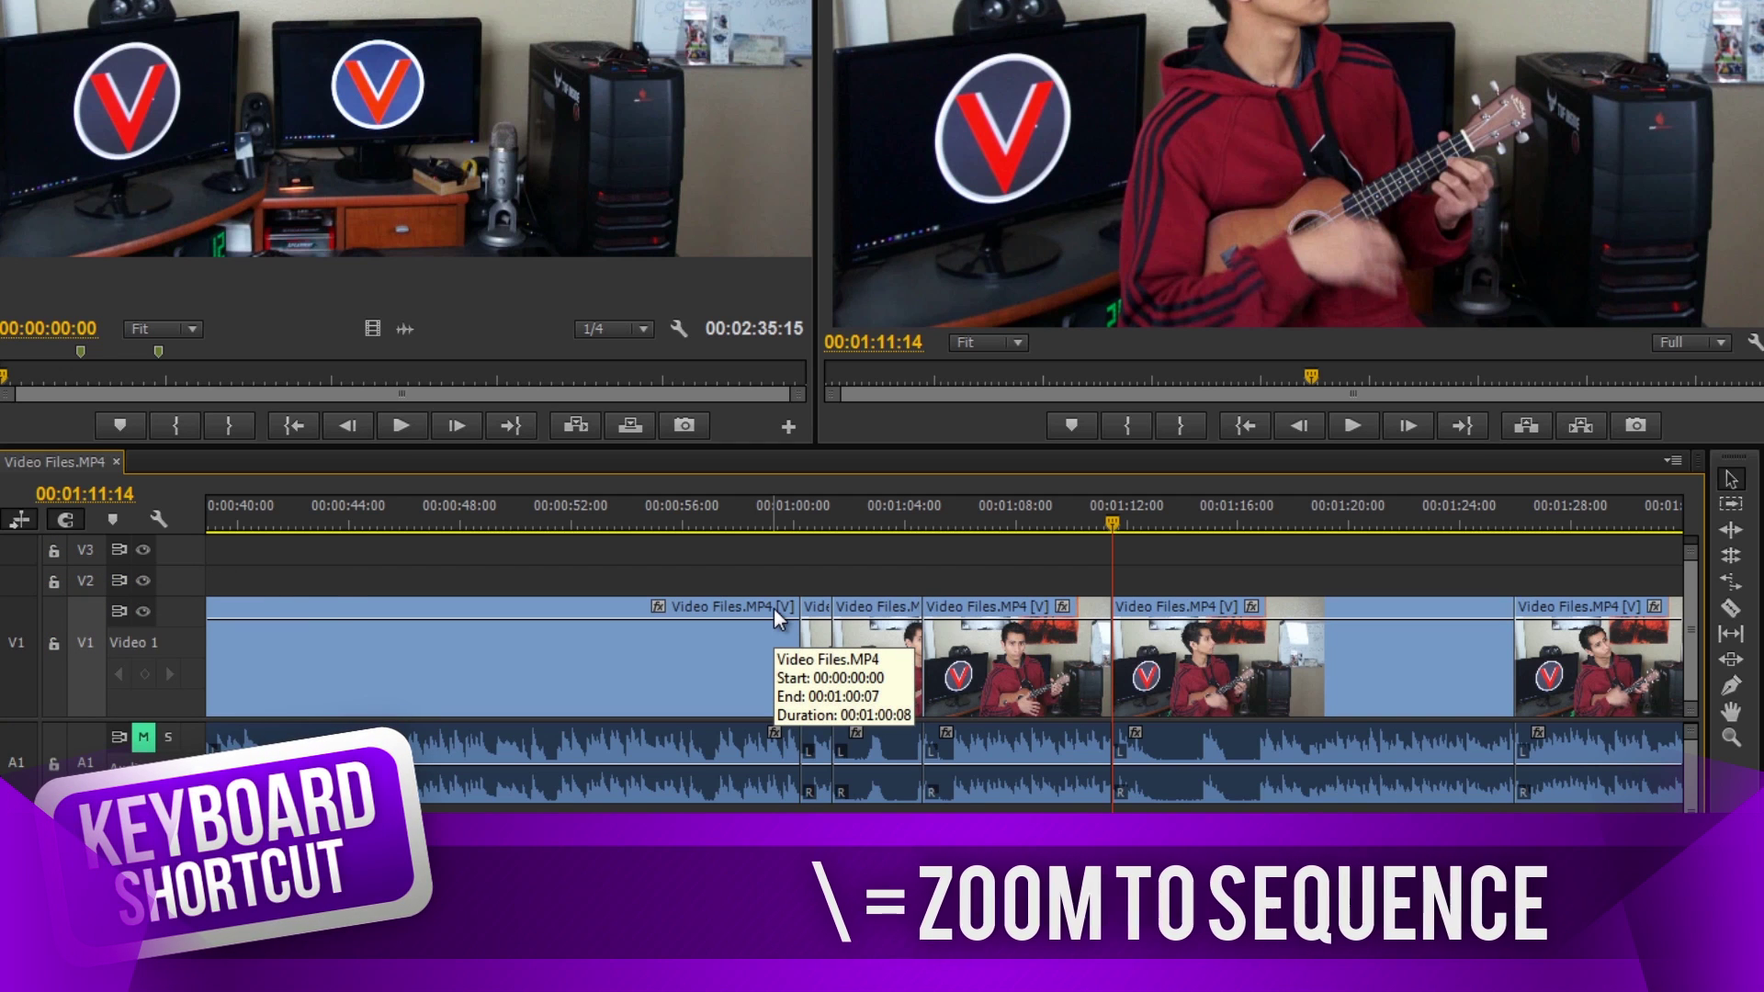
pyautogui.press('\\')
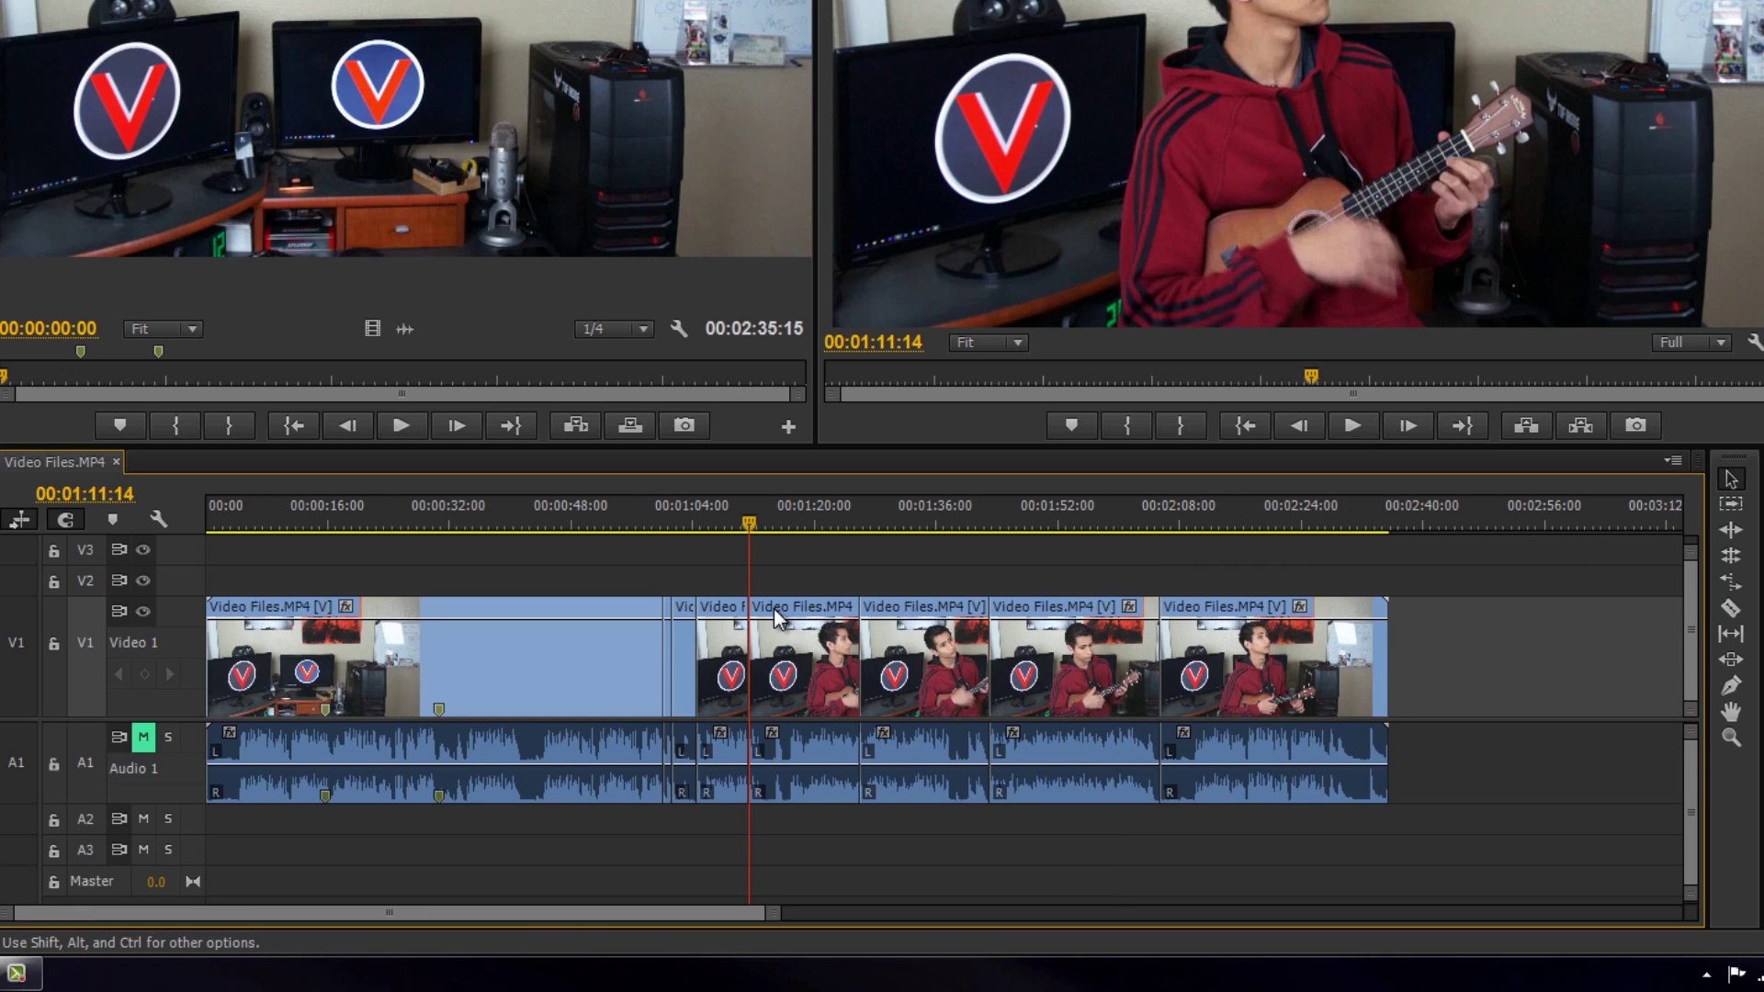
pyautogui.scroll(10, 560, 726)
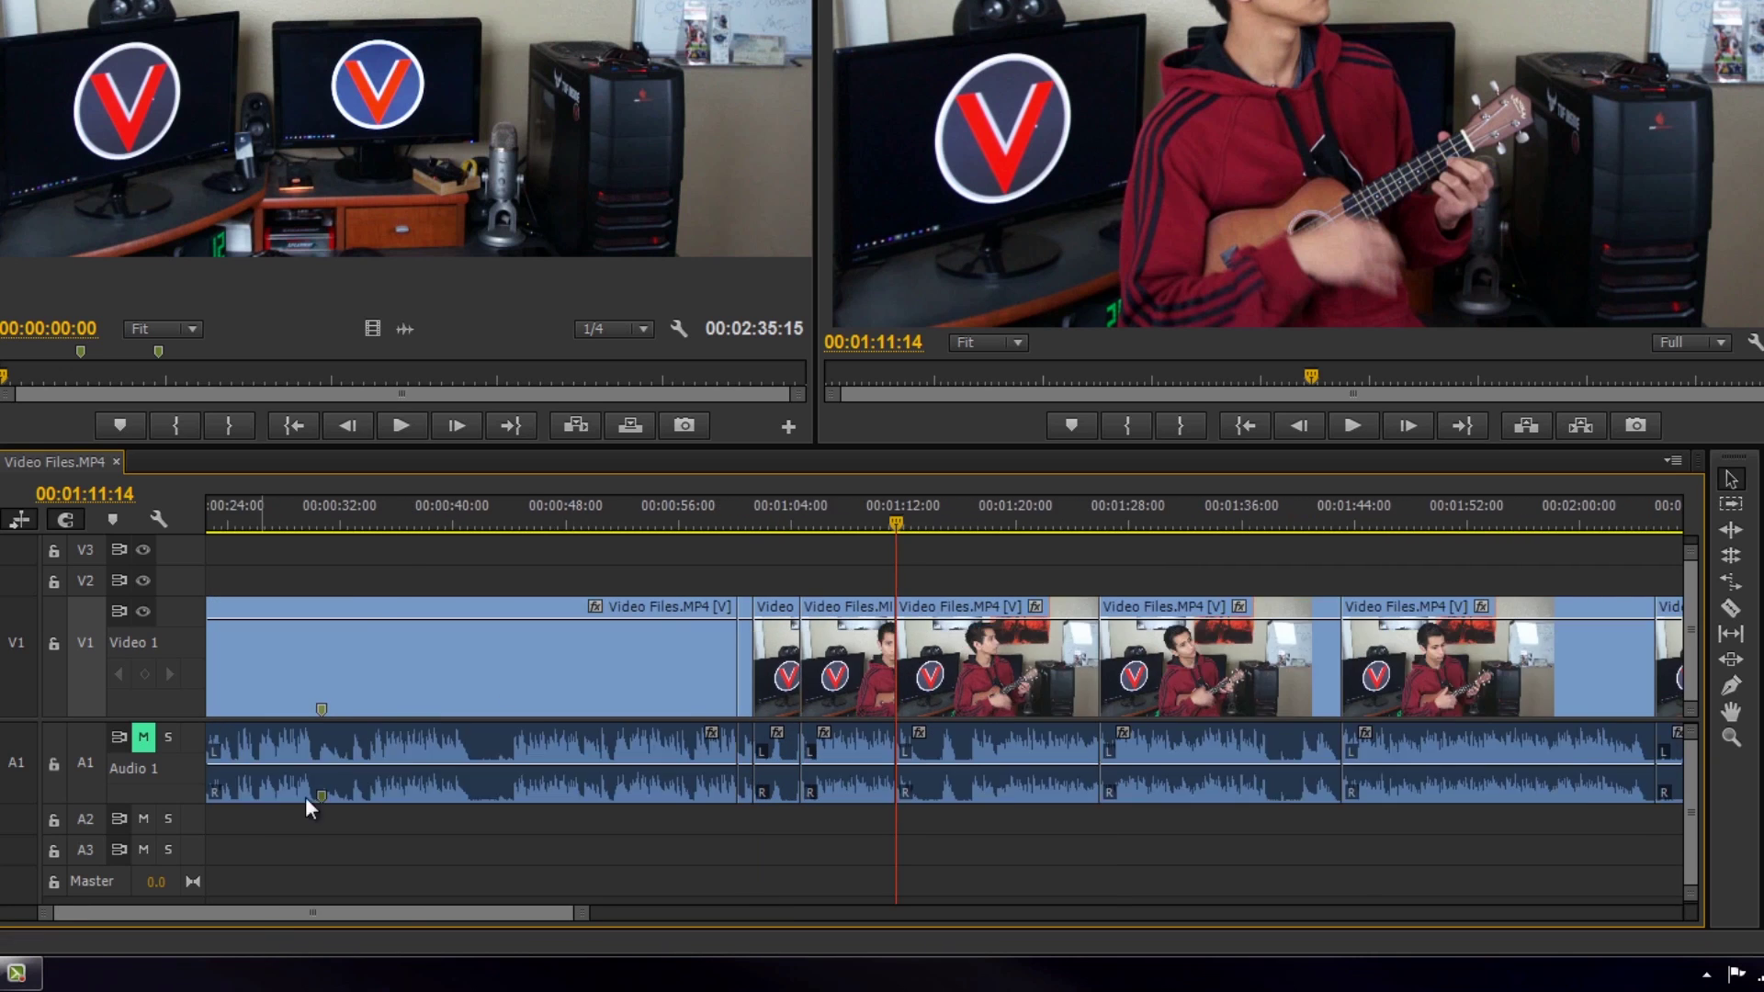
# - Fit the sequence in view, marquee-select several clips, and move the playhead to 00:00:23:19
pyautogui.moveTo(588, 520); pyautogui.dragTo(706, 525)
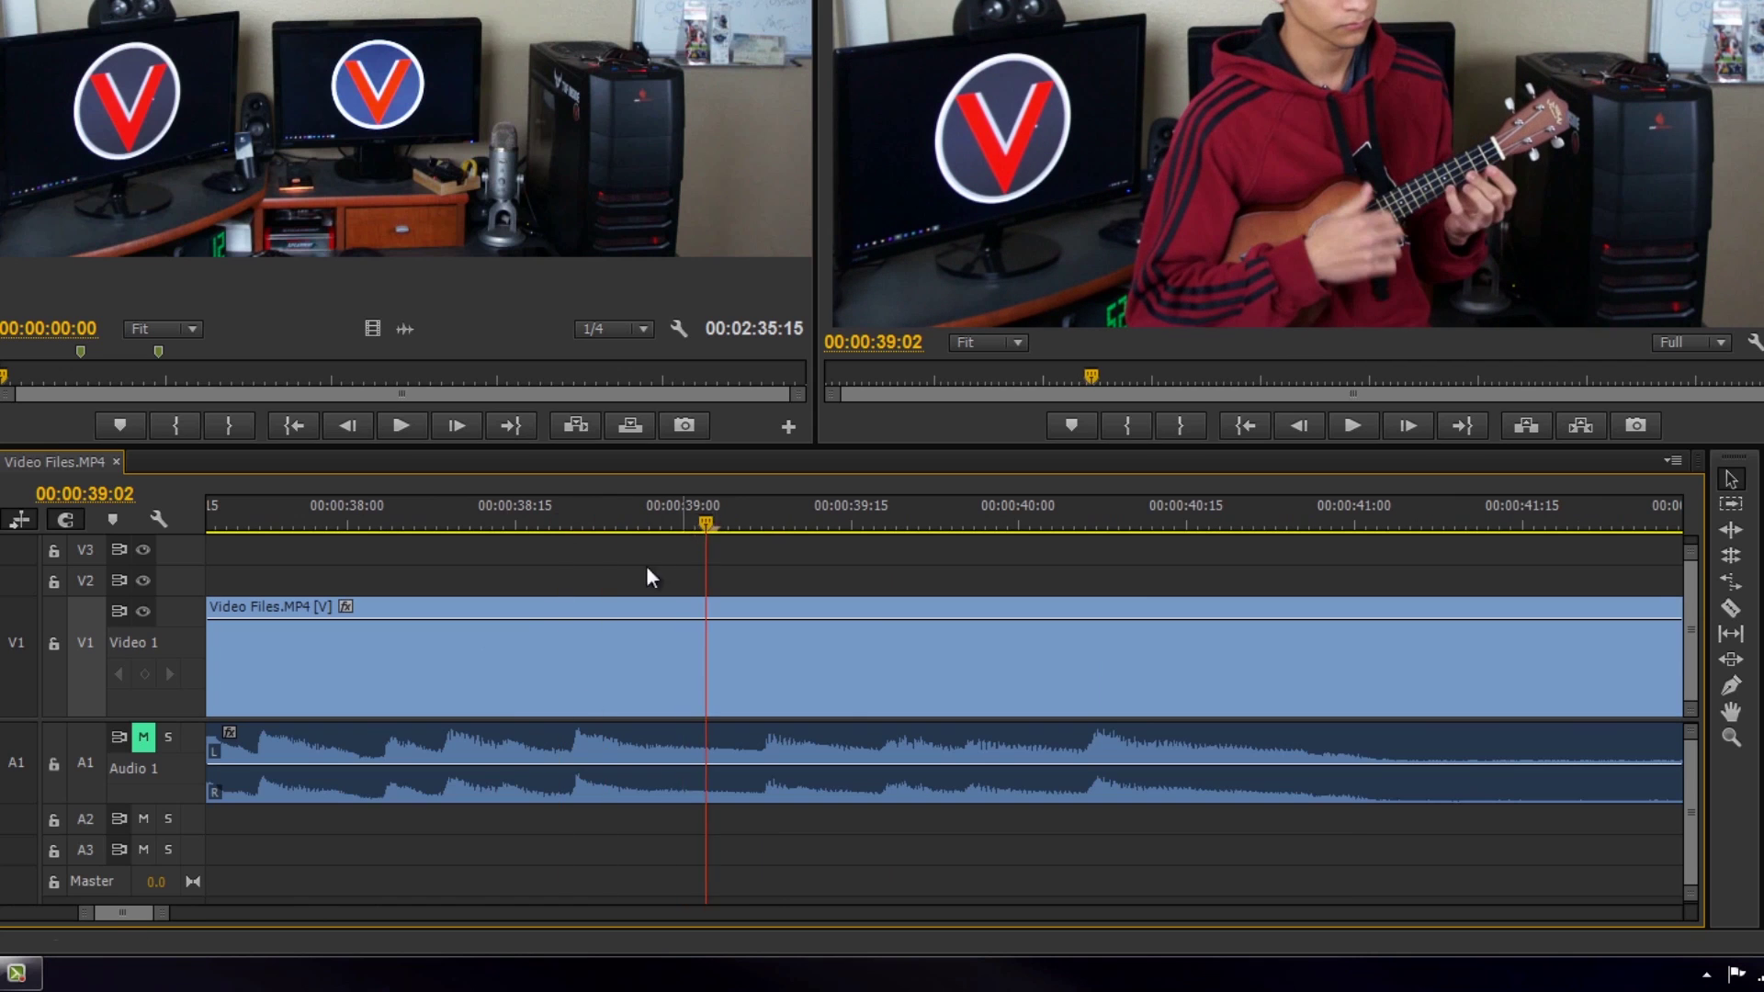
pyautogui.scroll(-2, 575, 625)
pyautogui.scroll(2, 497, 679)
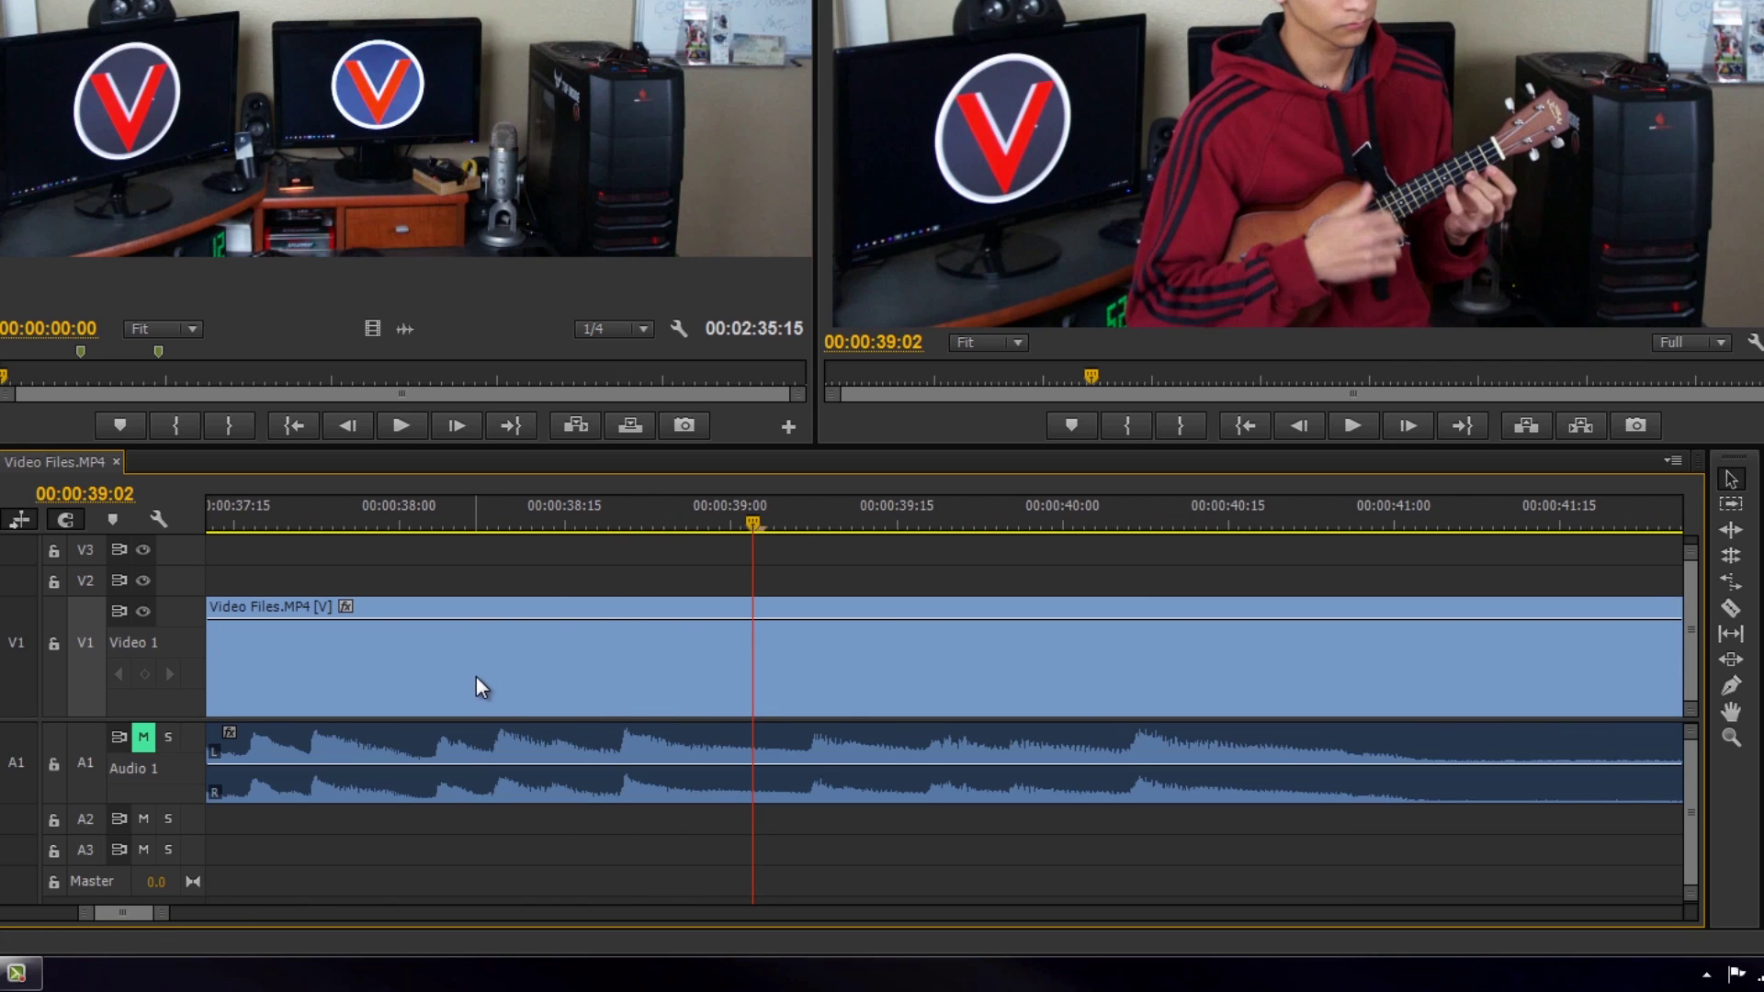
pyautogui.press('\\')
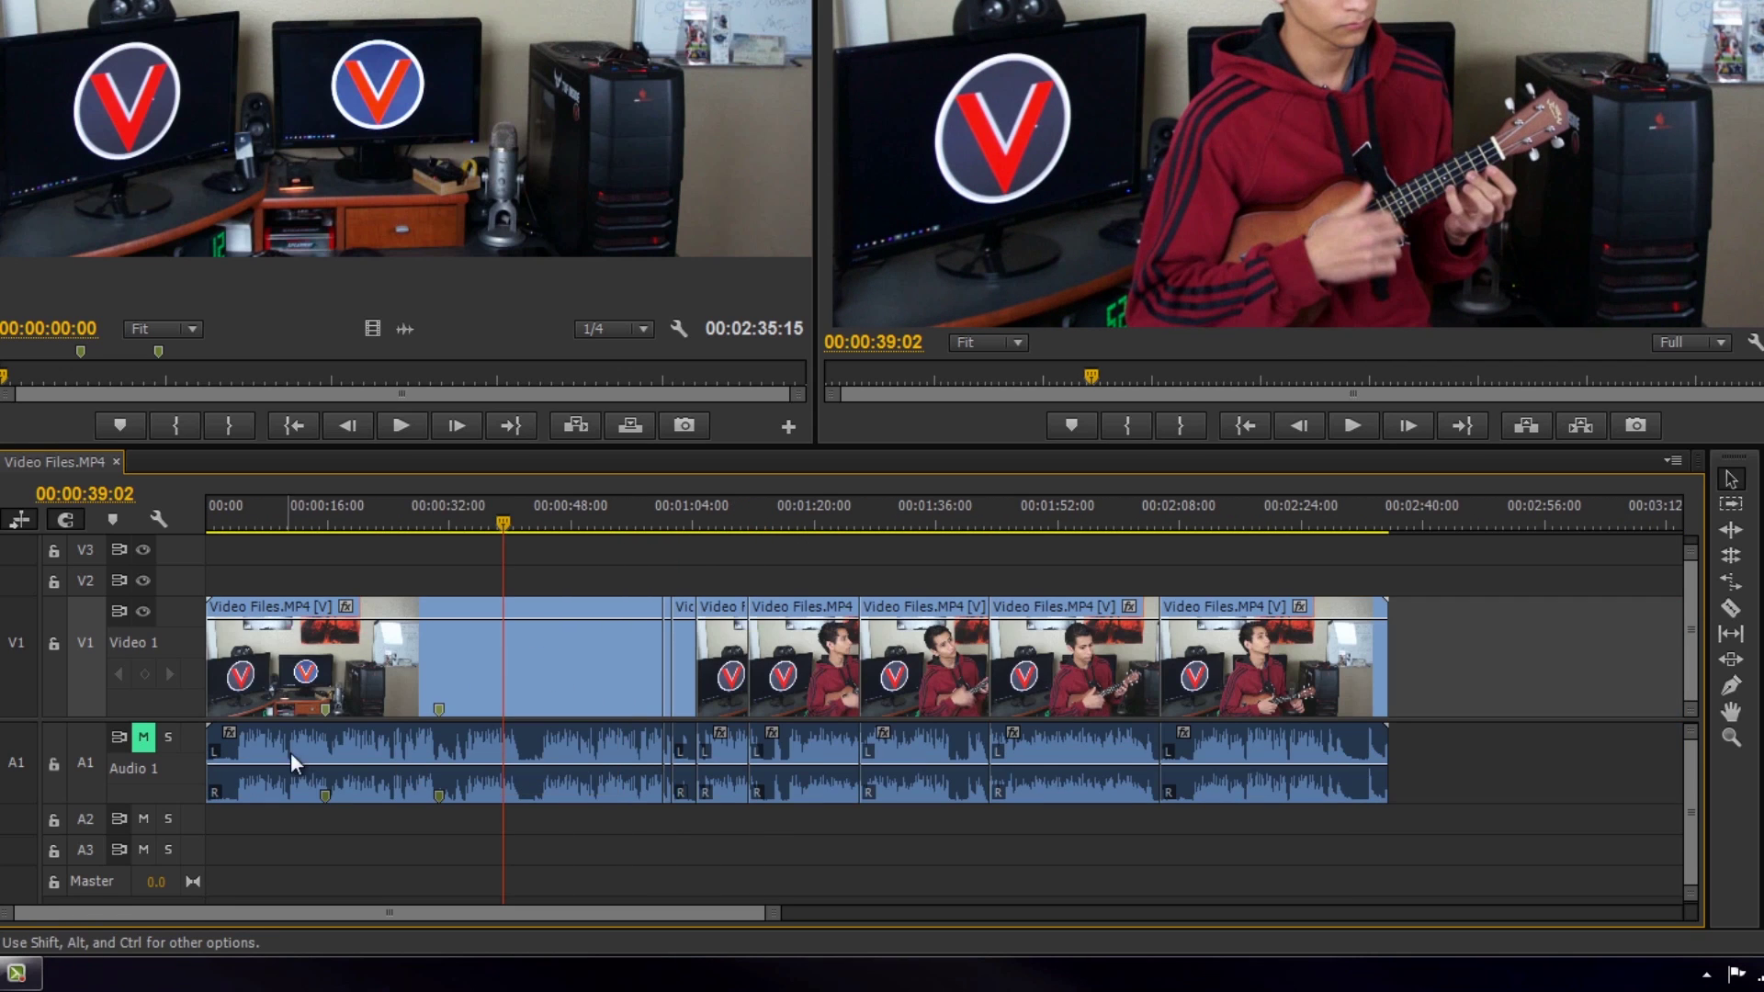
pyautogui.moveTo(1547, 662); pyautogui.dragTo(569, 713)
pyautogui.moveTo(302, 520); pyautogui.dragTo(297, 518)
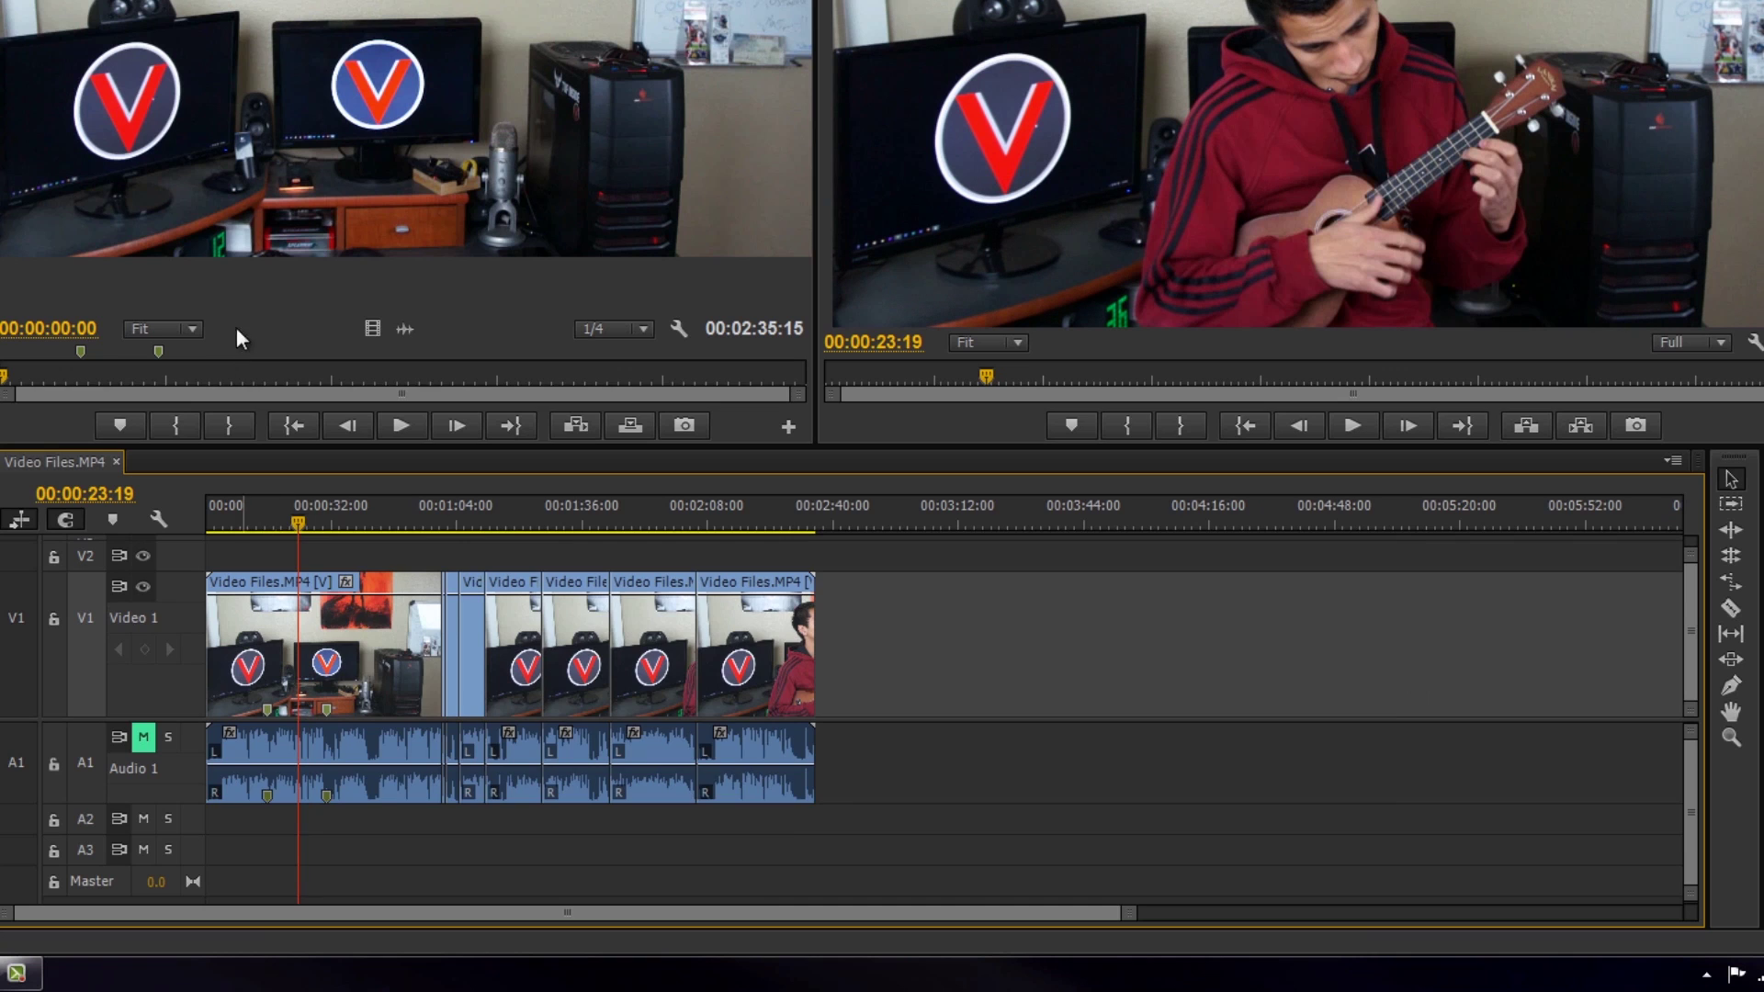
# - Move the playhead toward the sequence end and zoom out to show all clips
pyautogui.scroll(-5, 341, 570)
pyautogui.scroll(4, 348, 562)
pyautogui.moveTo(425, 915); pyautogui.dragTo(275, 913)
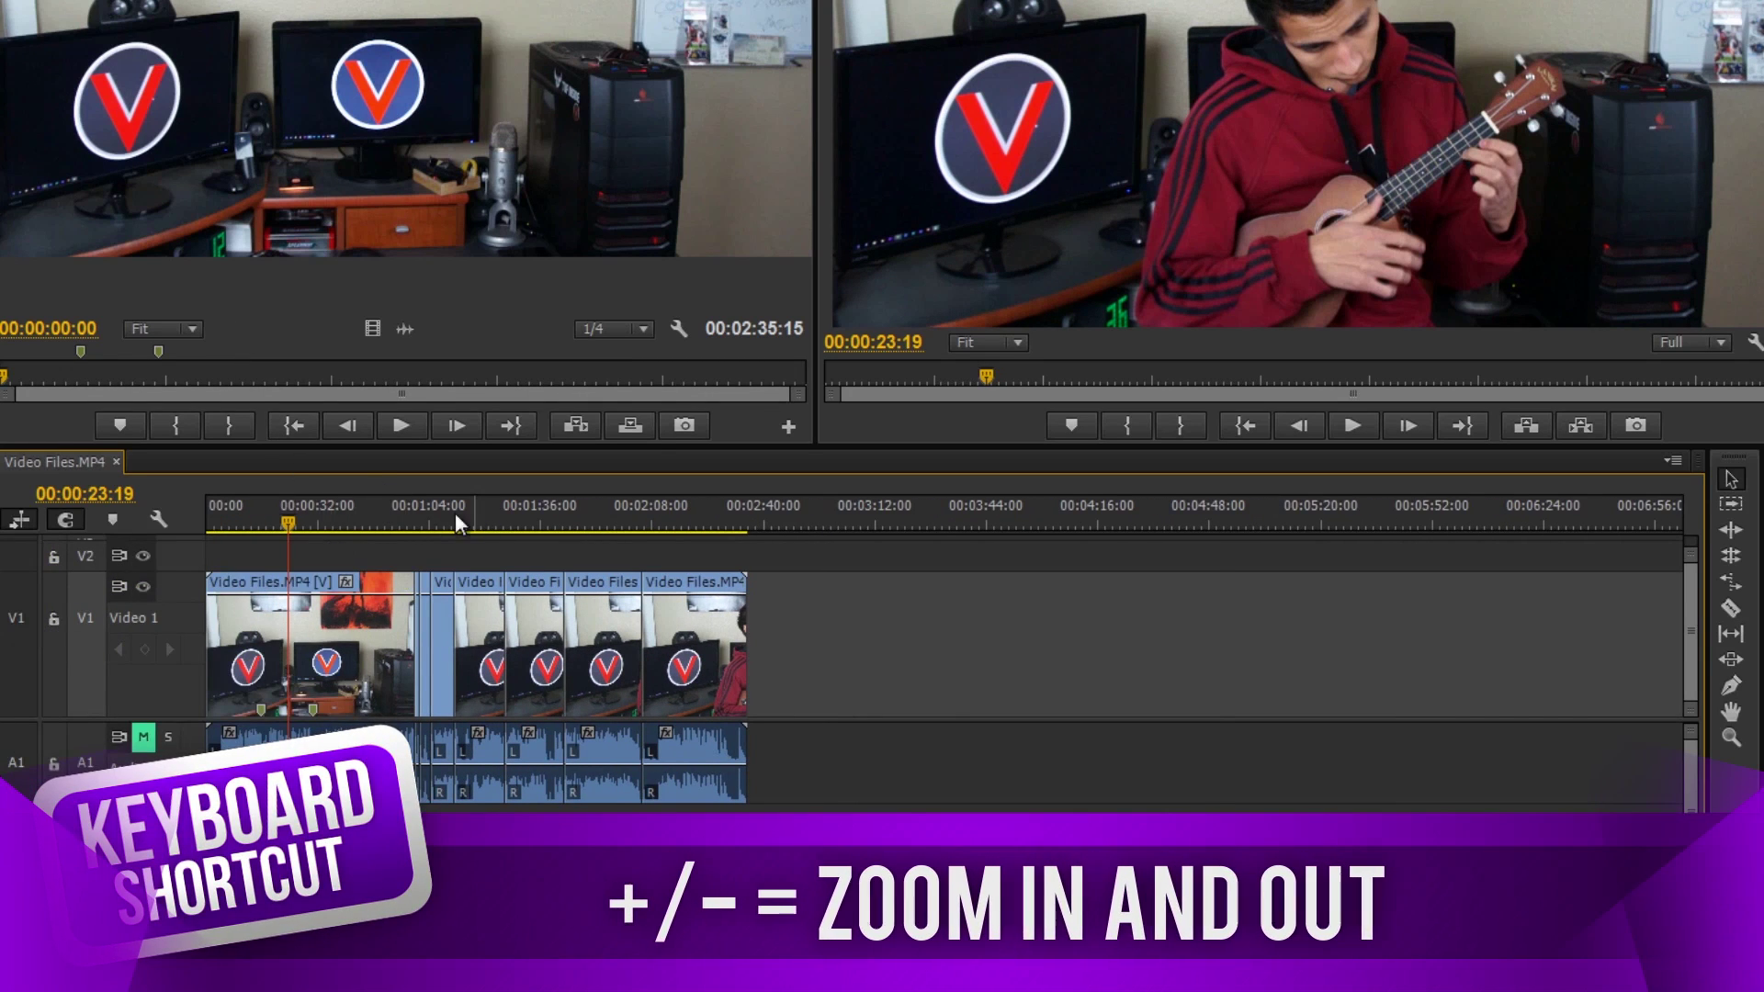
pyautogui.moveTo(647, 524); pyautogui.dragTo(712, 523)
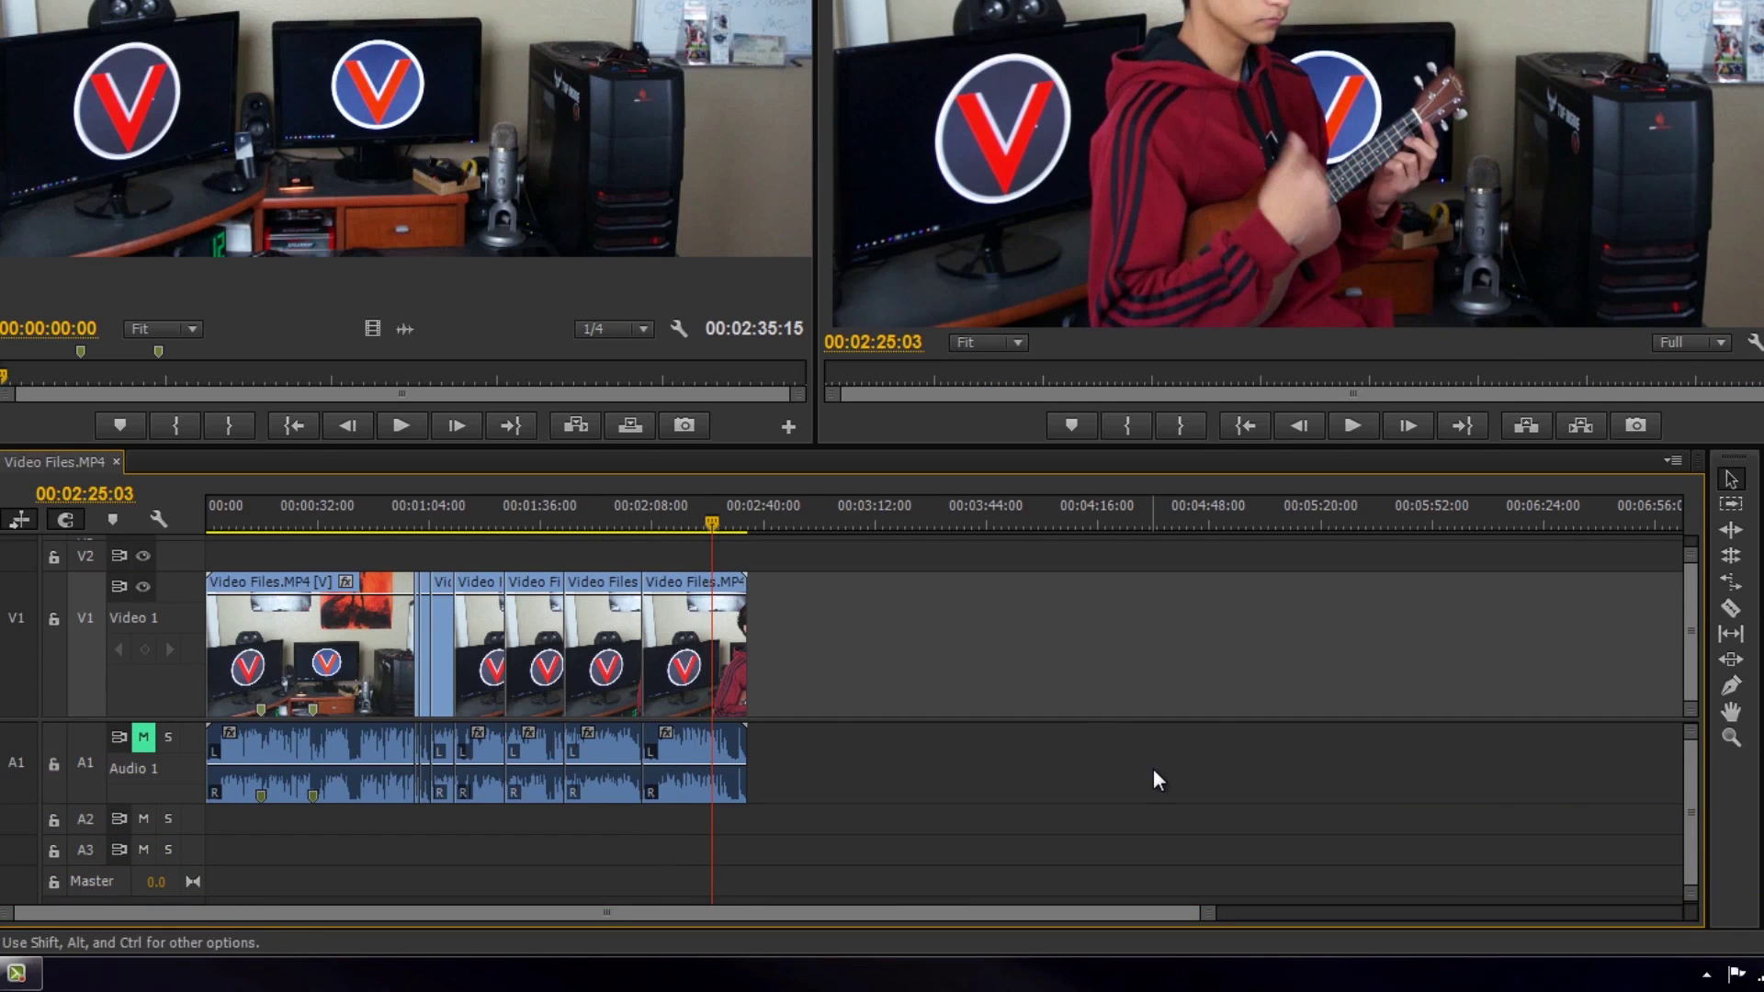
pyautogui.press('=')
pyautogui.press('=')
pyautogui.press('=')
pyautogui.press('=')
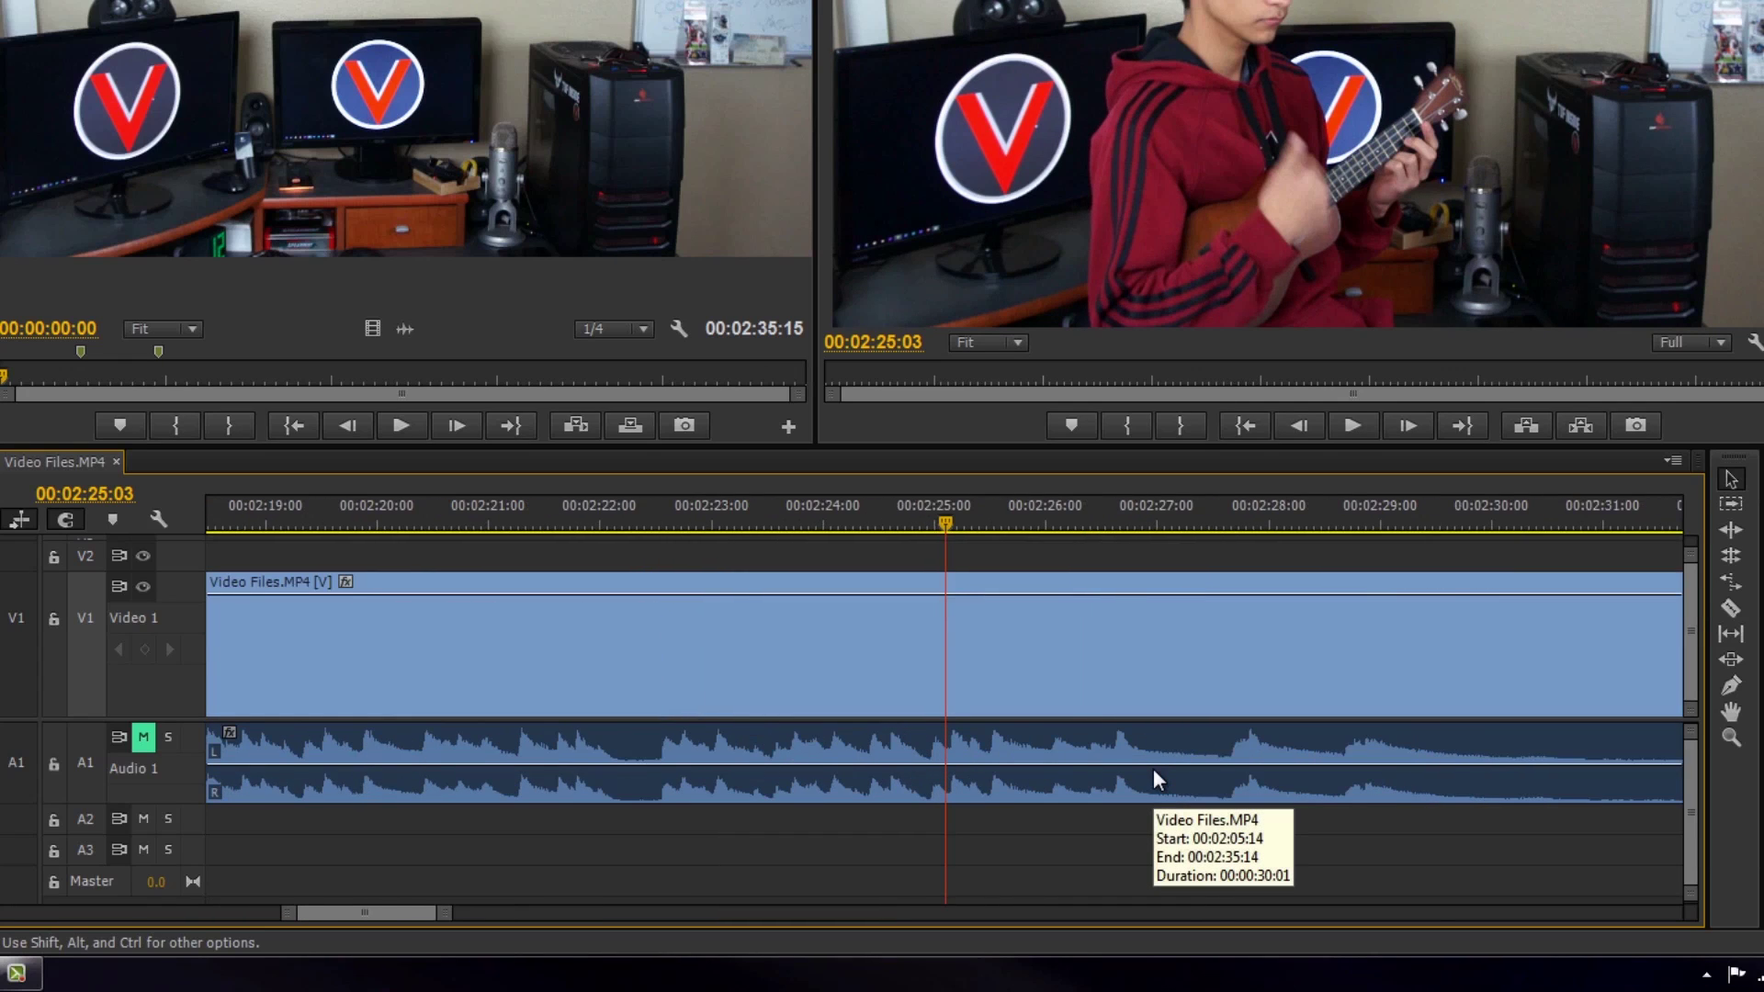
pyautogui.press('-')
pyautogui.press('-')
pyautogui.press('=')
pyautogui.press('-')
pyautogui.press('-')
pyautogui.press('-')
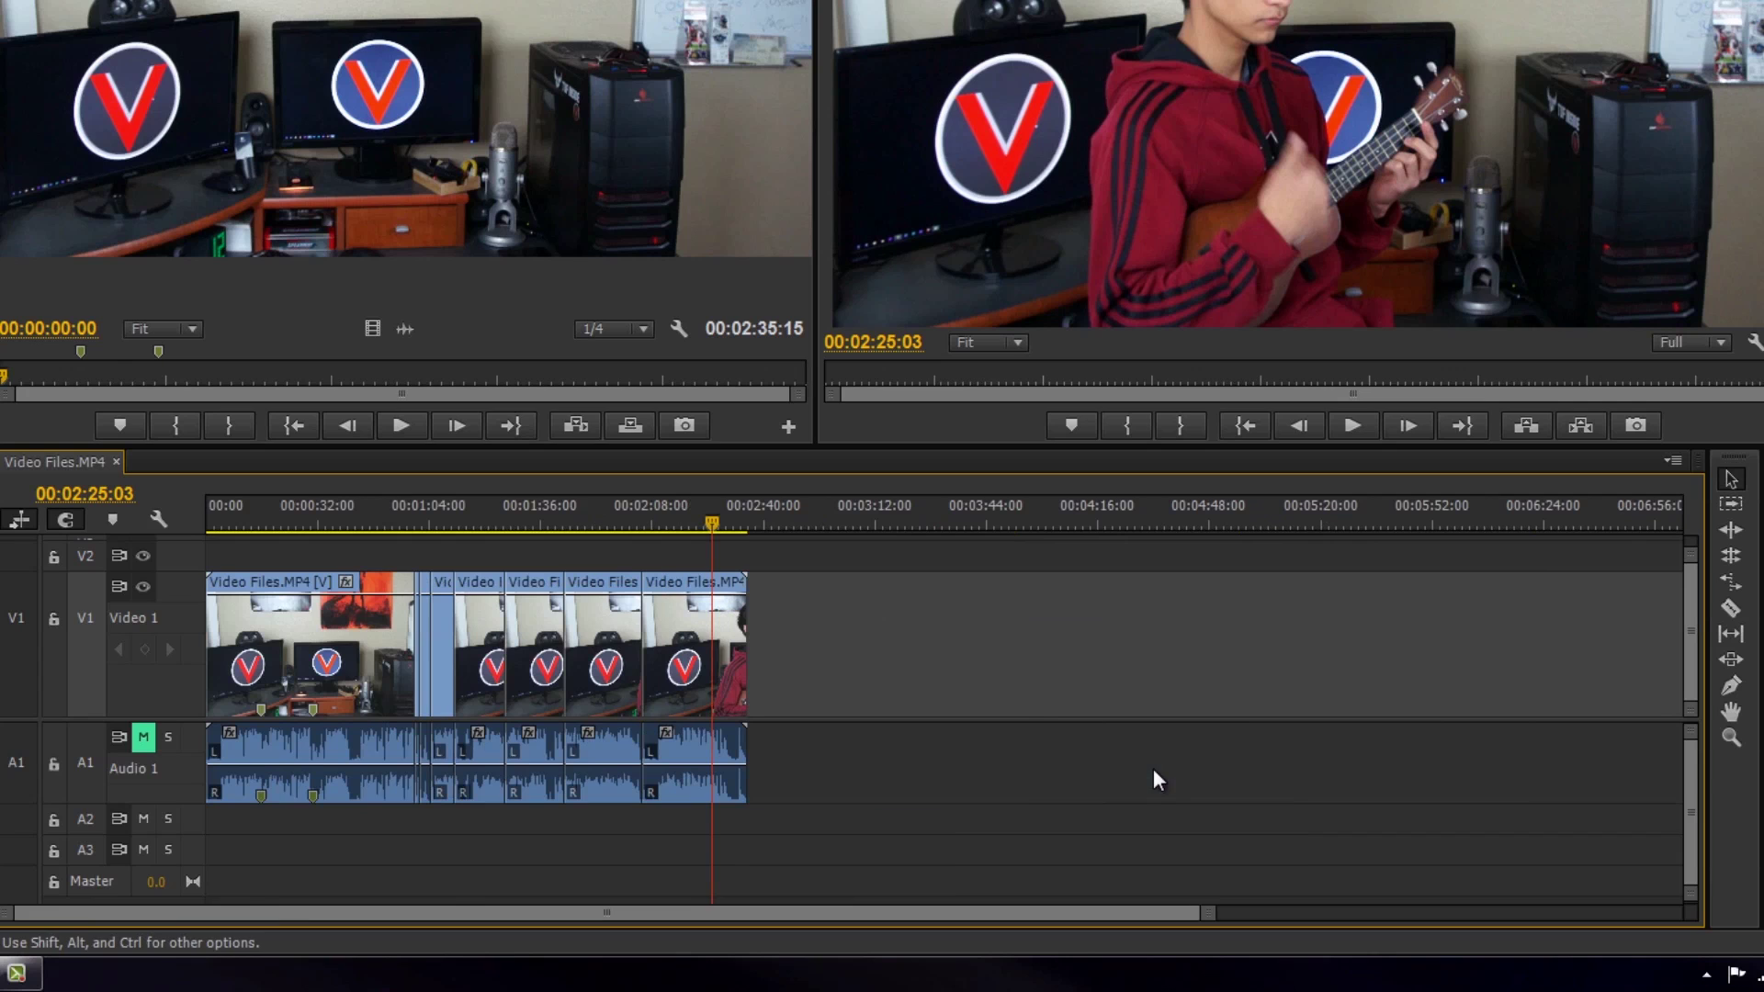
pyautogui.press('-')
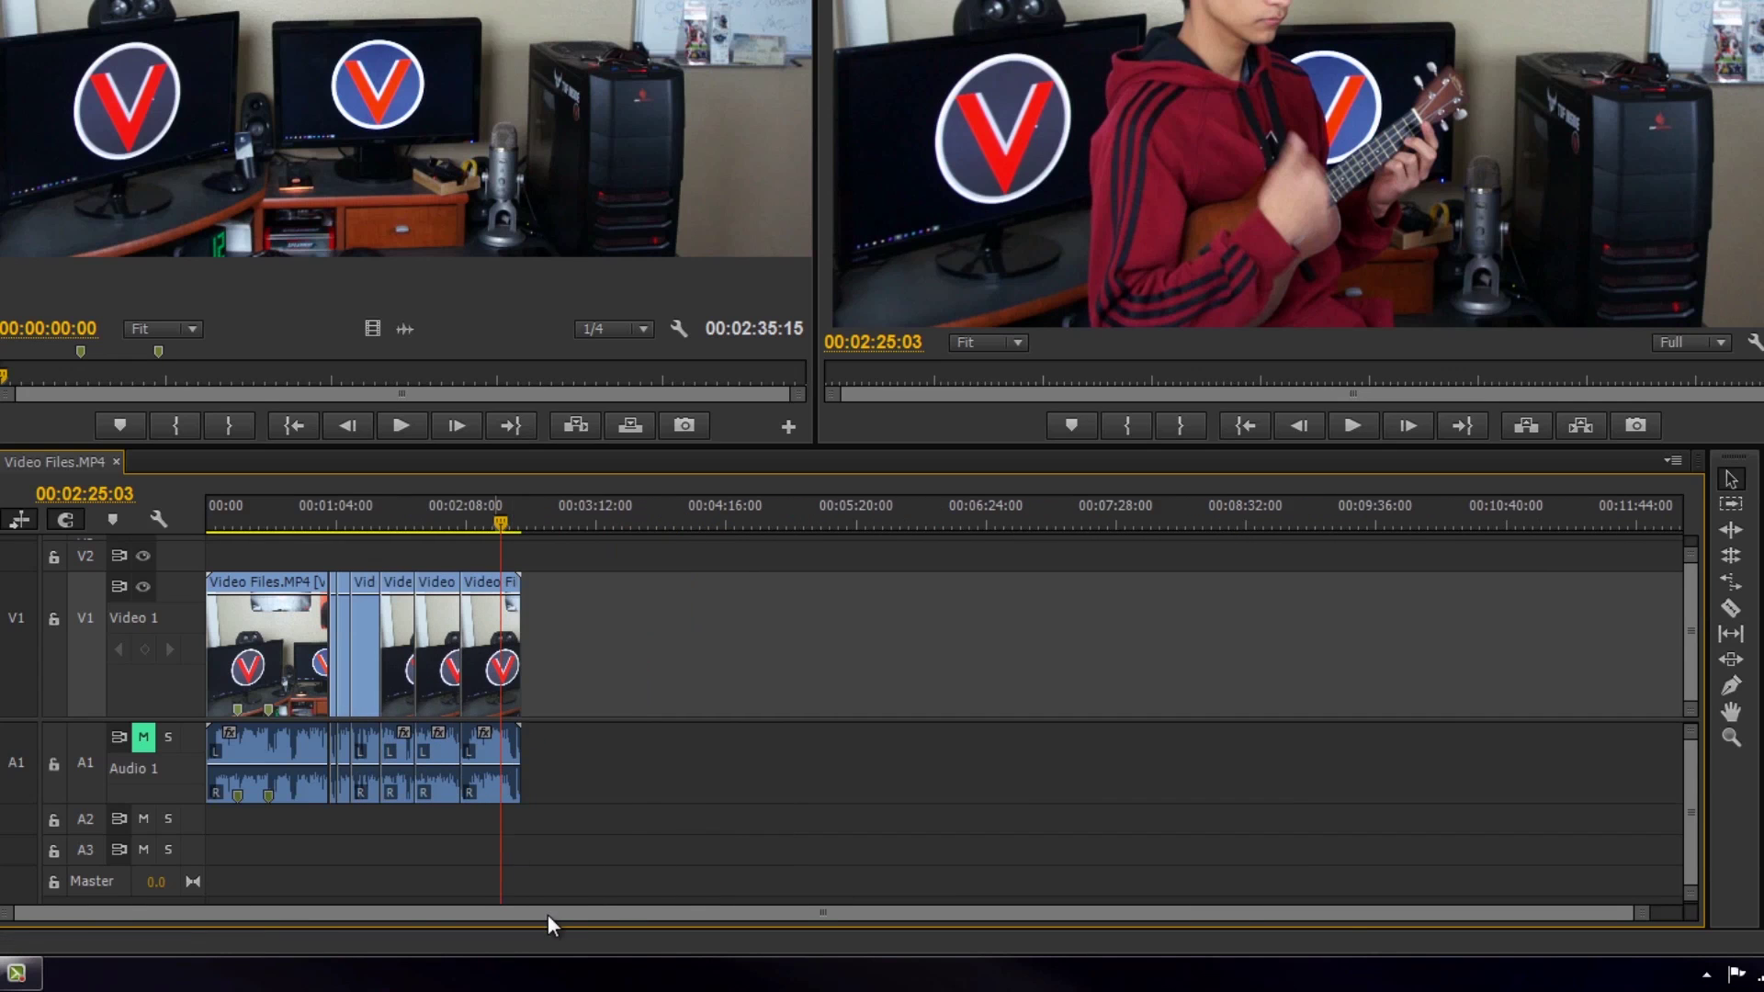
# - Zoom in on the last clip and settle the playhead at 00:02:25:03
pyautogui.press('=')
pyautogui.press('=')
pyautogui.press('=')
pyautogui.press('=')
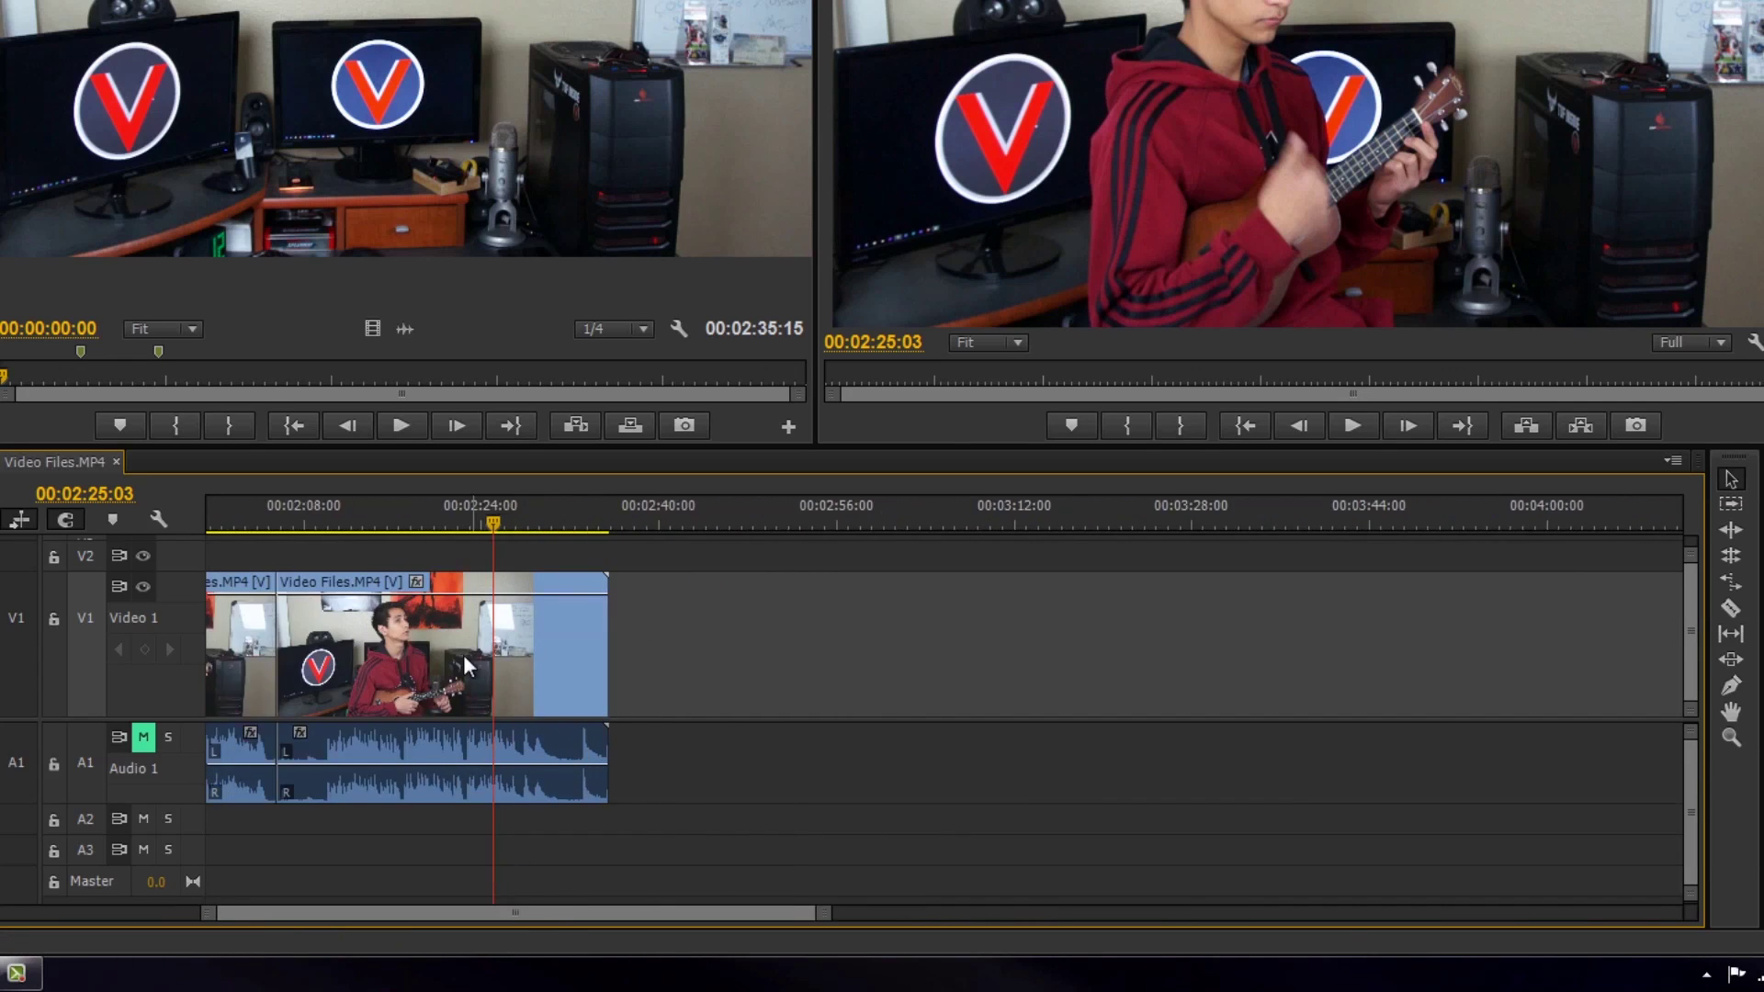
pyautogui.press('=')
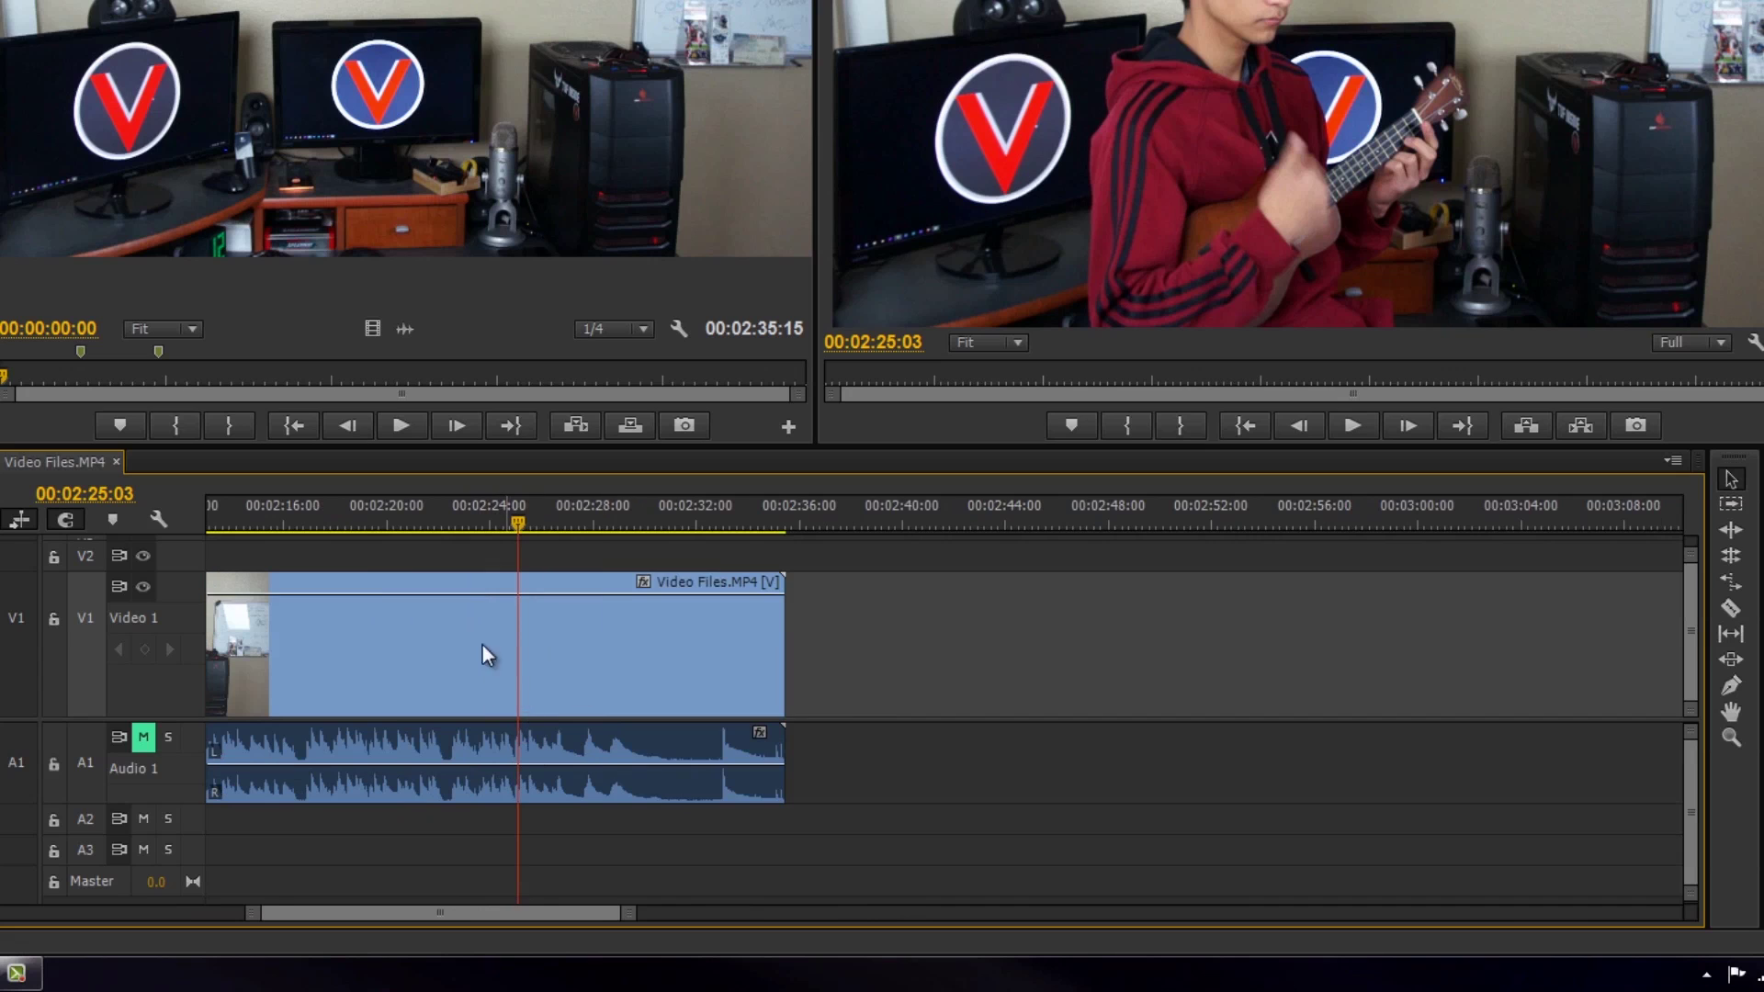
pyautogui.press('=')
pyautogui.press('=')
pyautogui.press('=')
pyautogui.press('=')
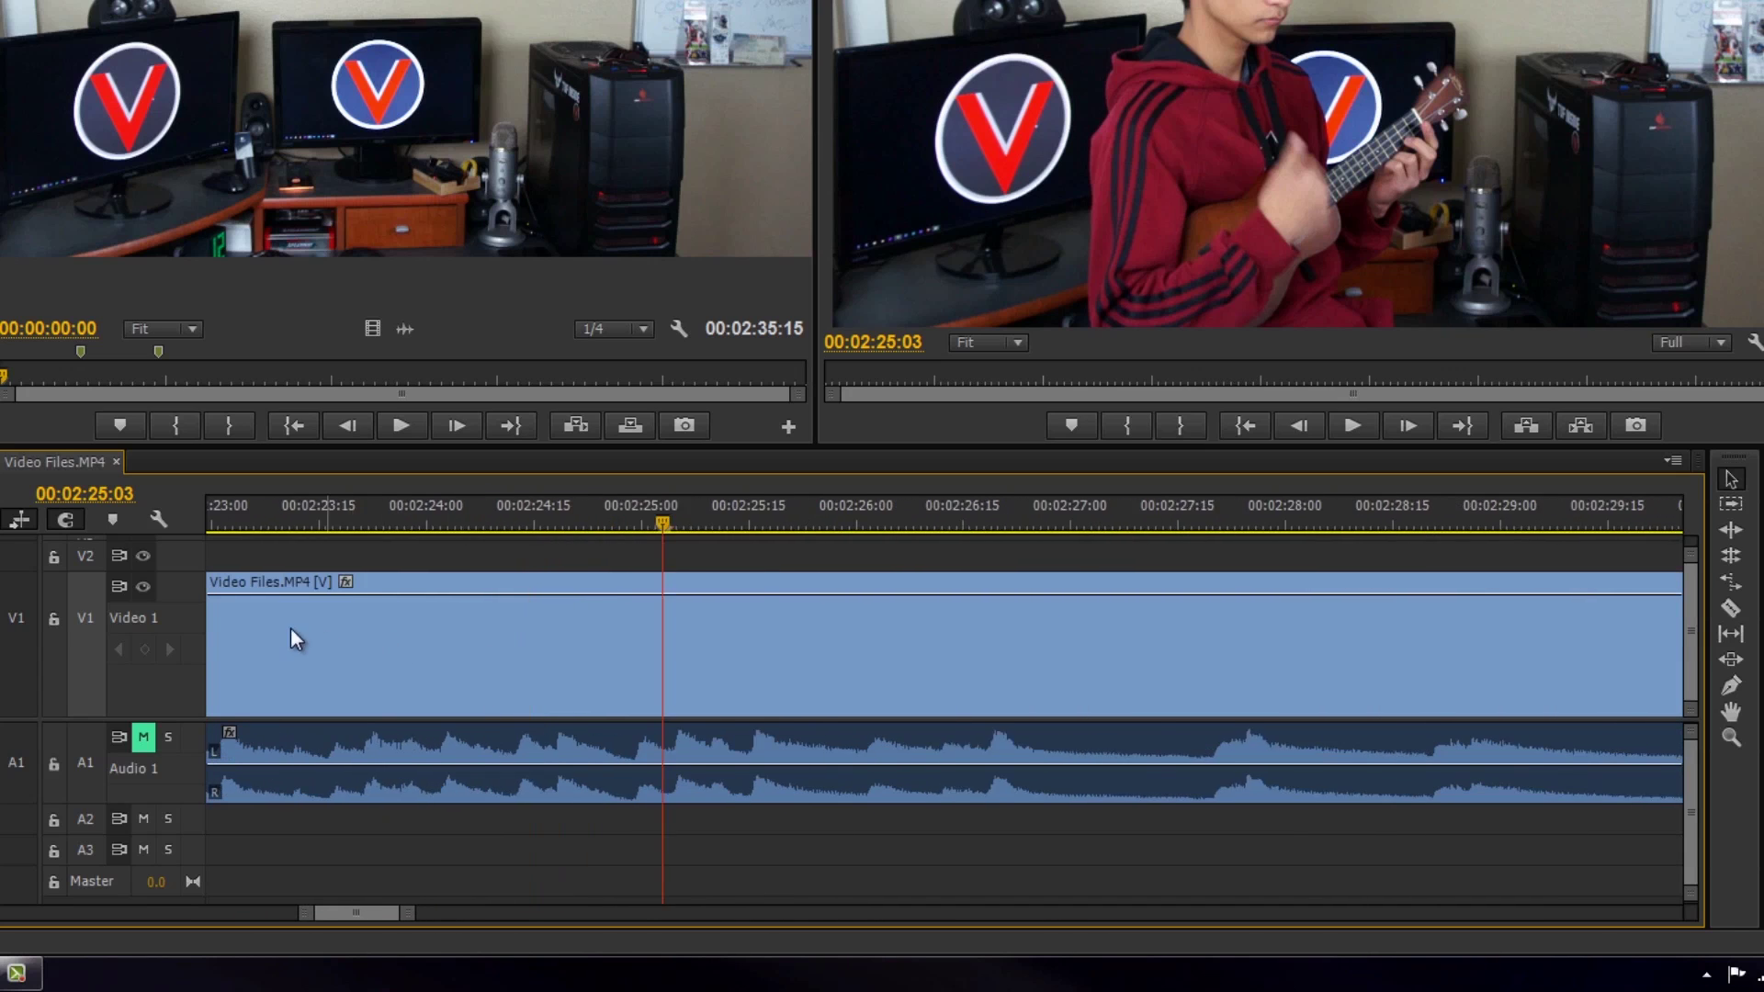
pyautogui.press('-')
pyautogui.press('-')
pyautogui.press('-')
pyautogui.press('-')
pyautogui.press('-')
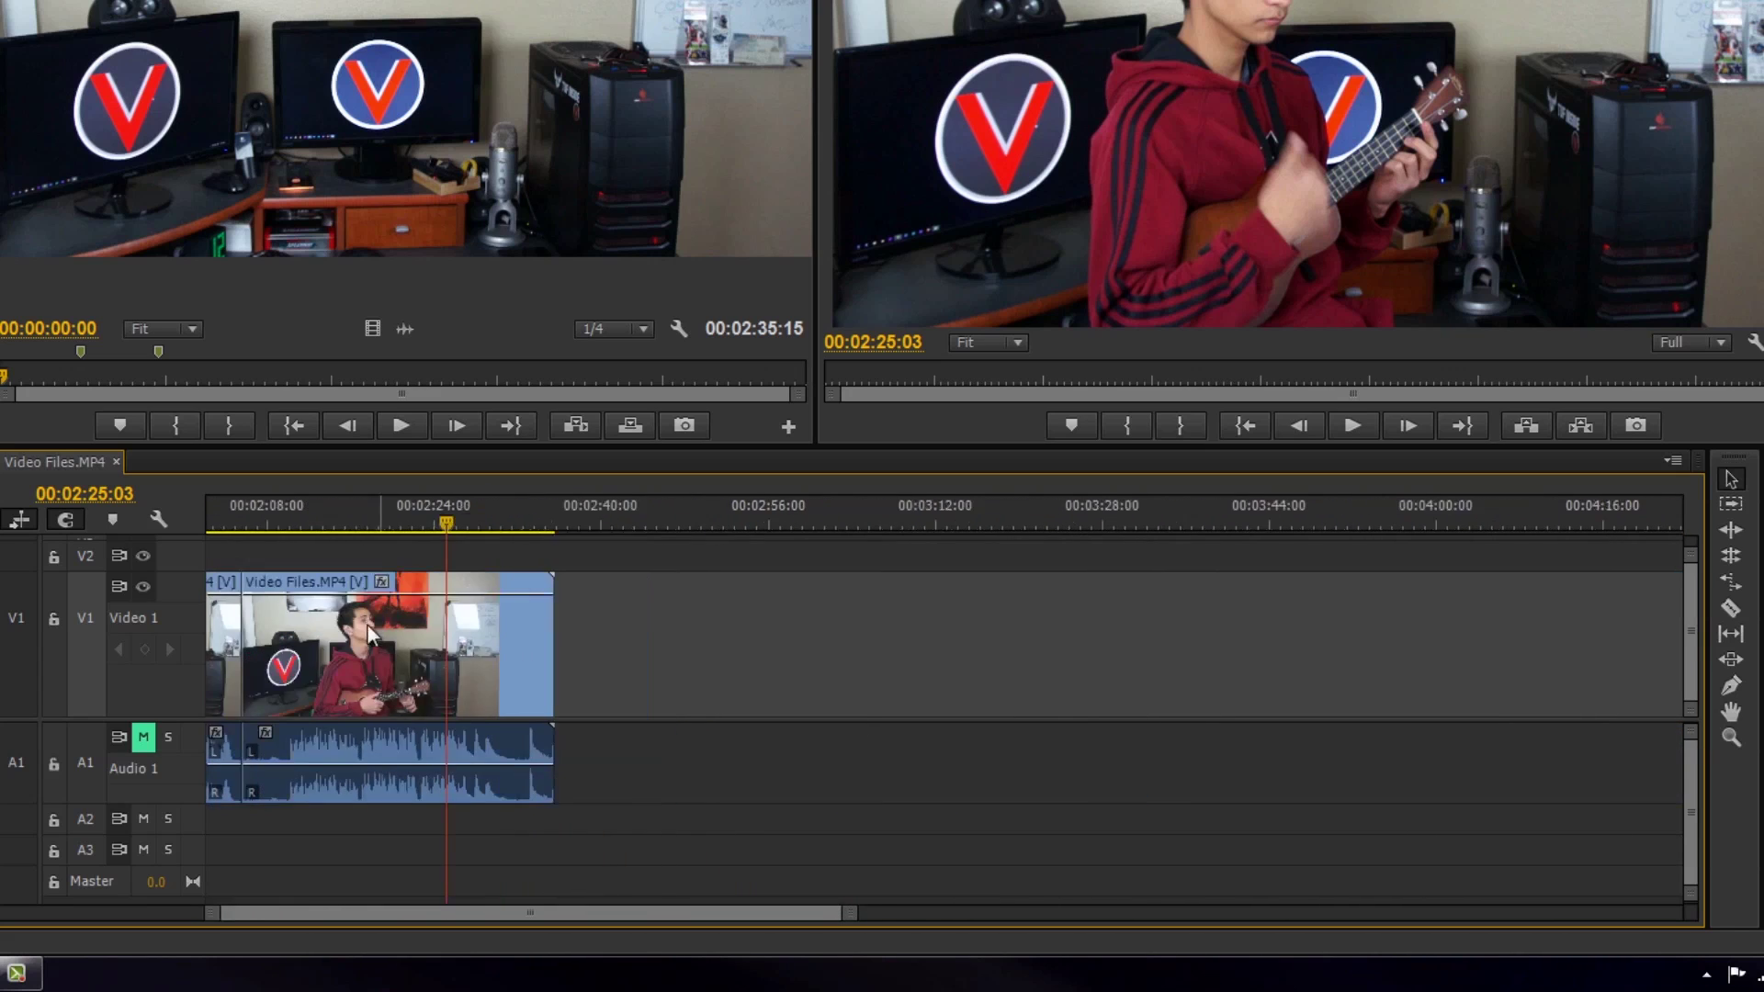
pyautogui.press('-')
pyautogui.hscroll(-5, 252, 816)
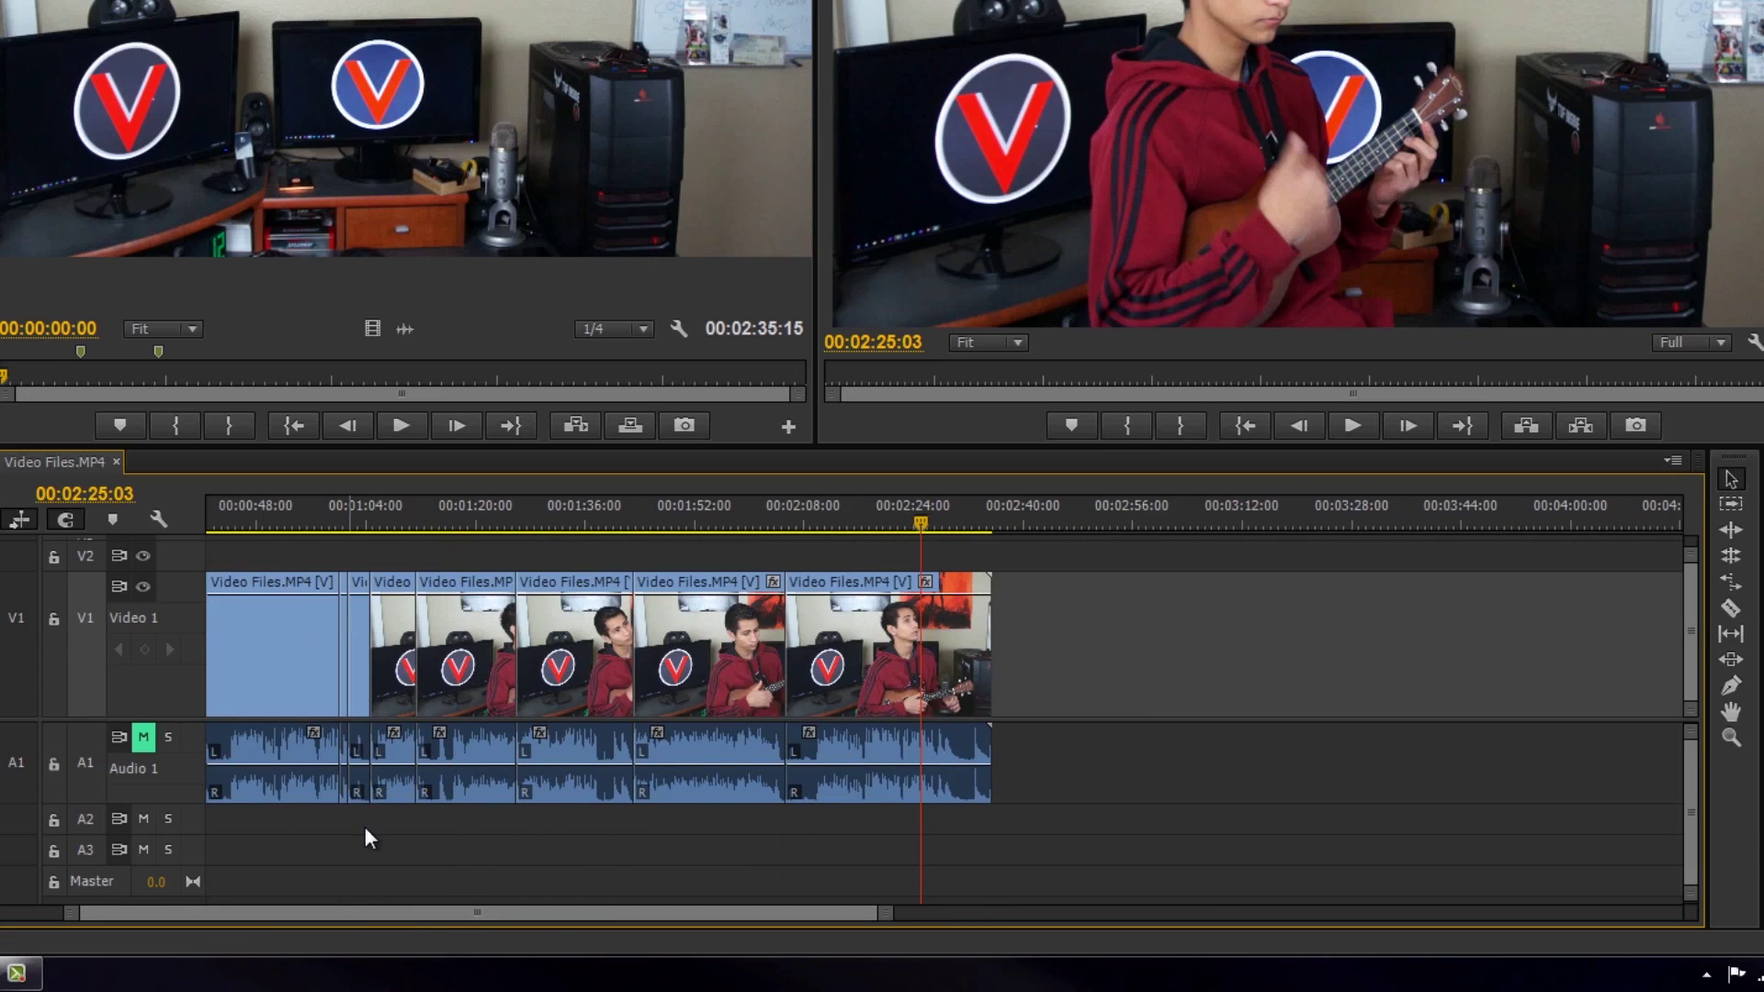
pyautogui.scroll(-2, 403, 822)
pyautogui.press('=')
pyautogui.press('=')
pyautogui.press('=')
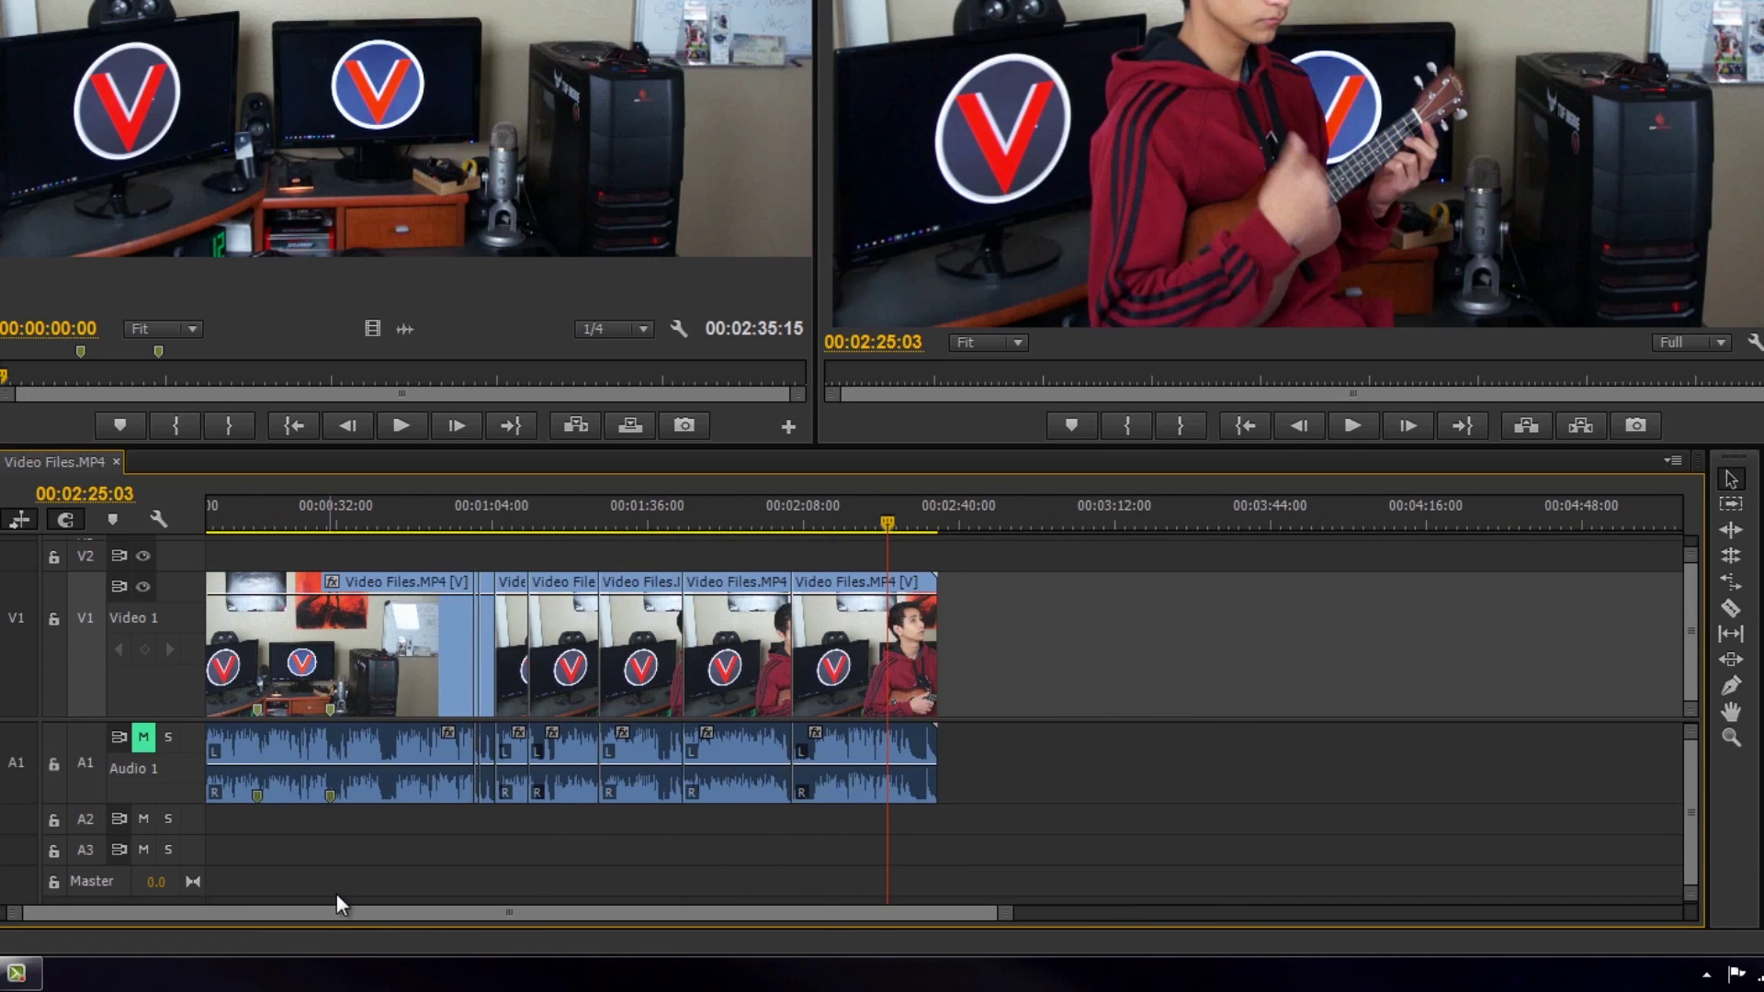
pyautogui.scroll(2, 268, 742)
pyautogui.moveTo(345, 910); pyautogui.dragTo(312, 905)
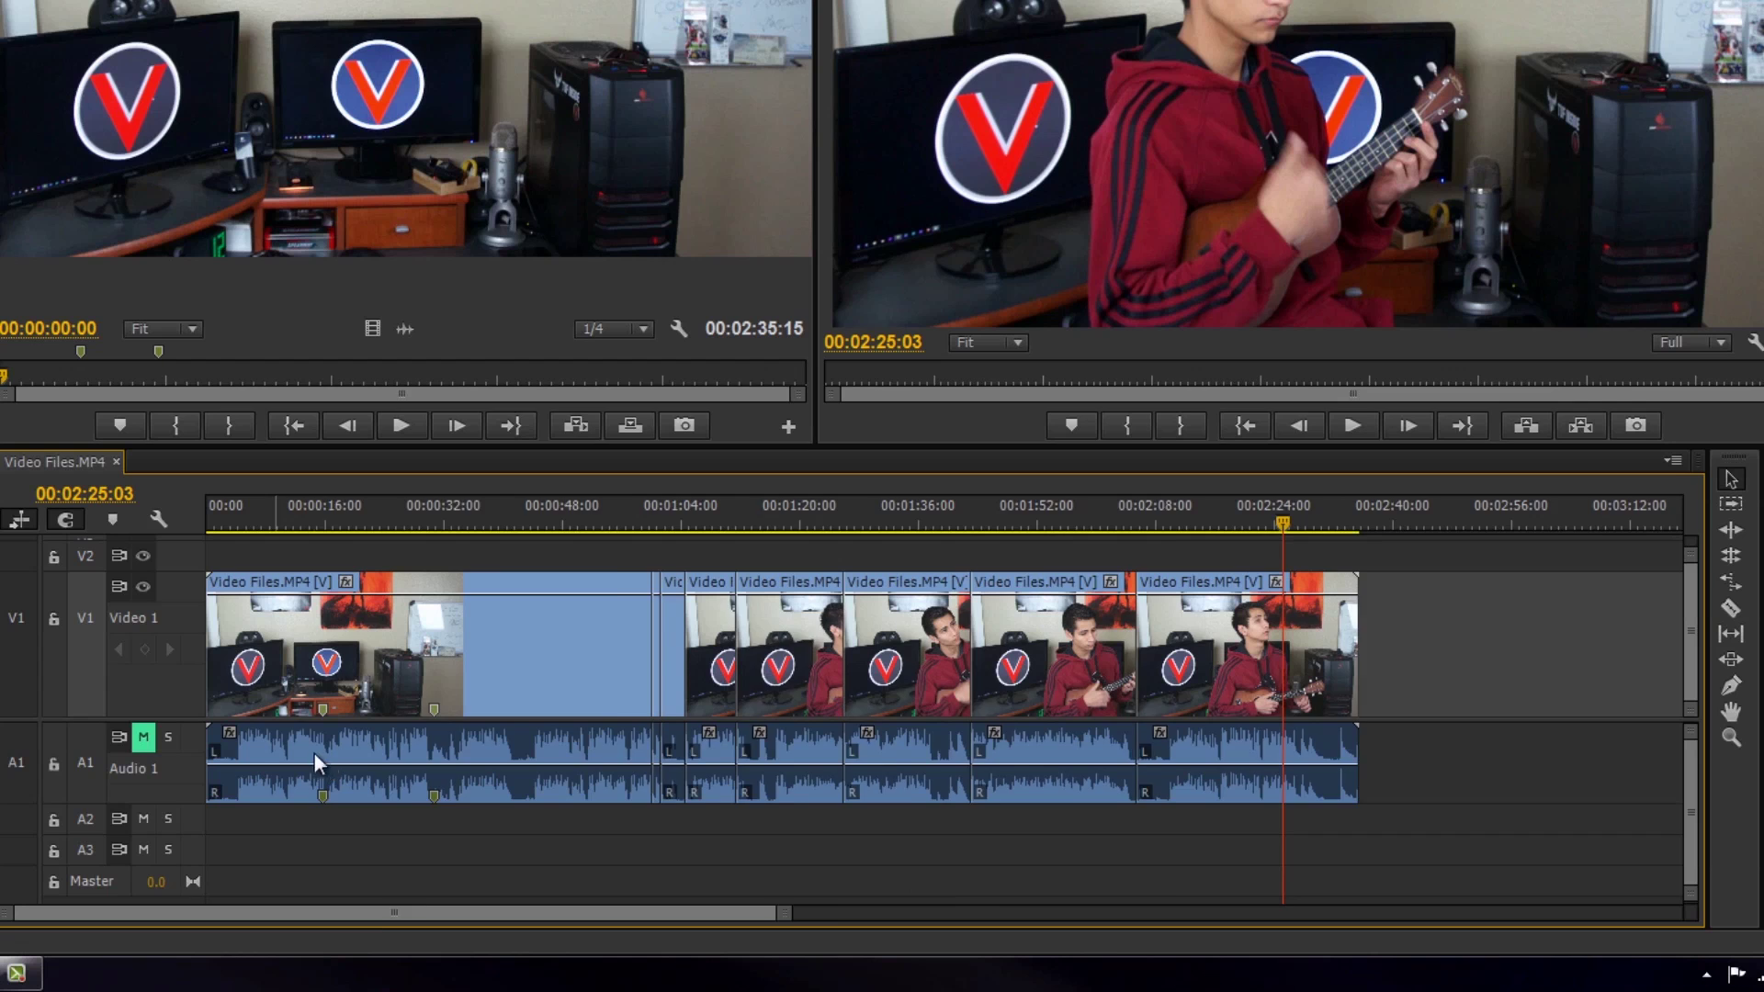
pyautogui.scroll(-1, 312, 751)
pyautogui.moveTo(46, 375); pyautogui.dragTo(190, 381)
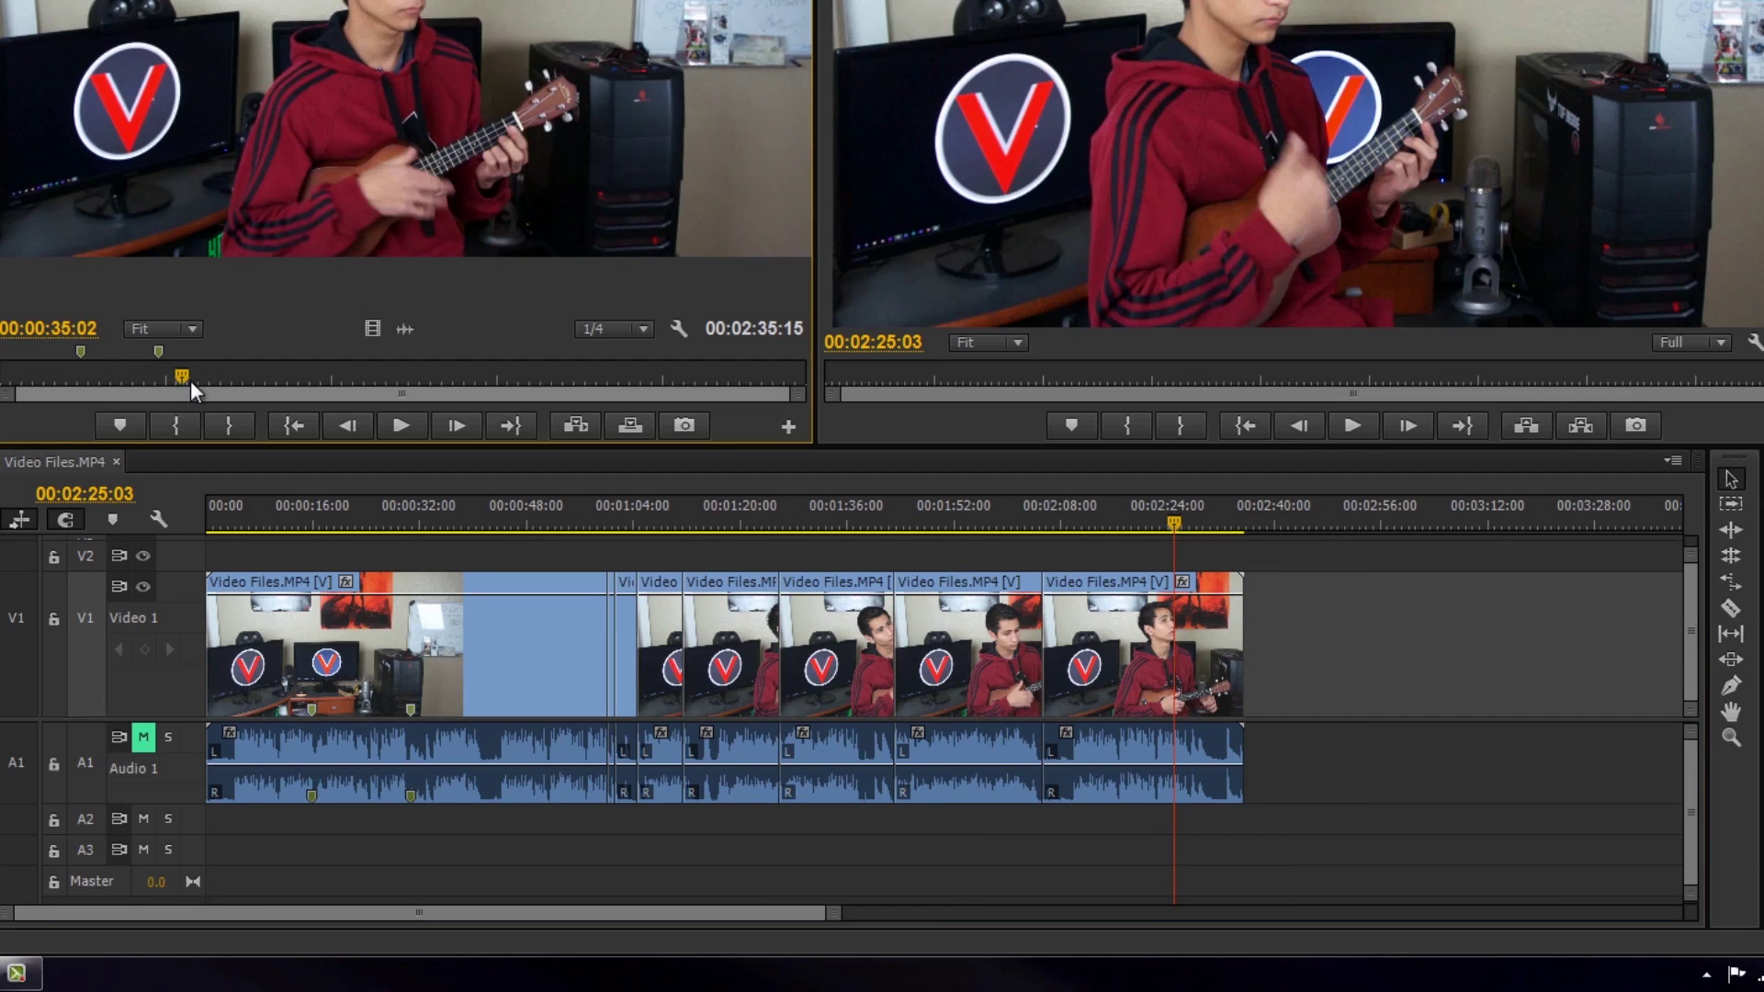
pyautogui.press('o')
pyautogui.moveTo(347, 371); pyautogui.dragTo(294, 373)
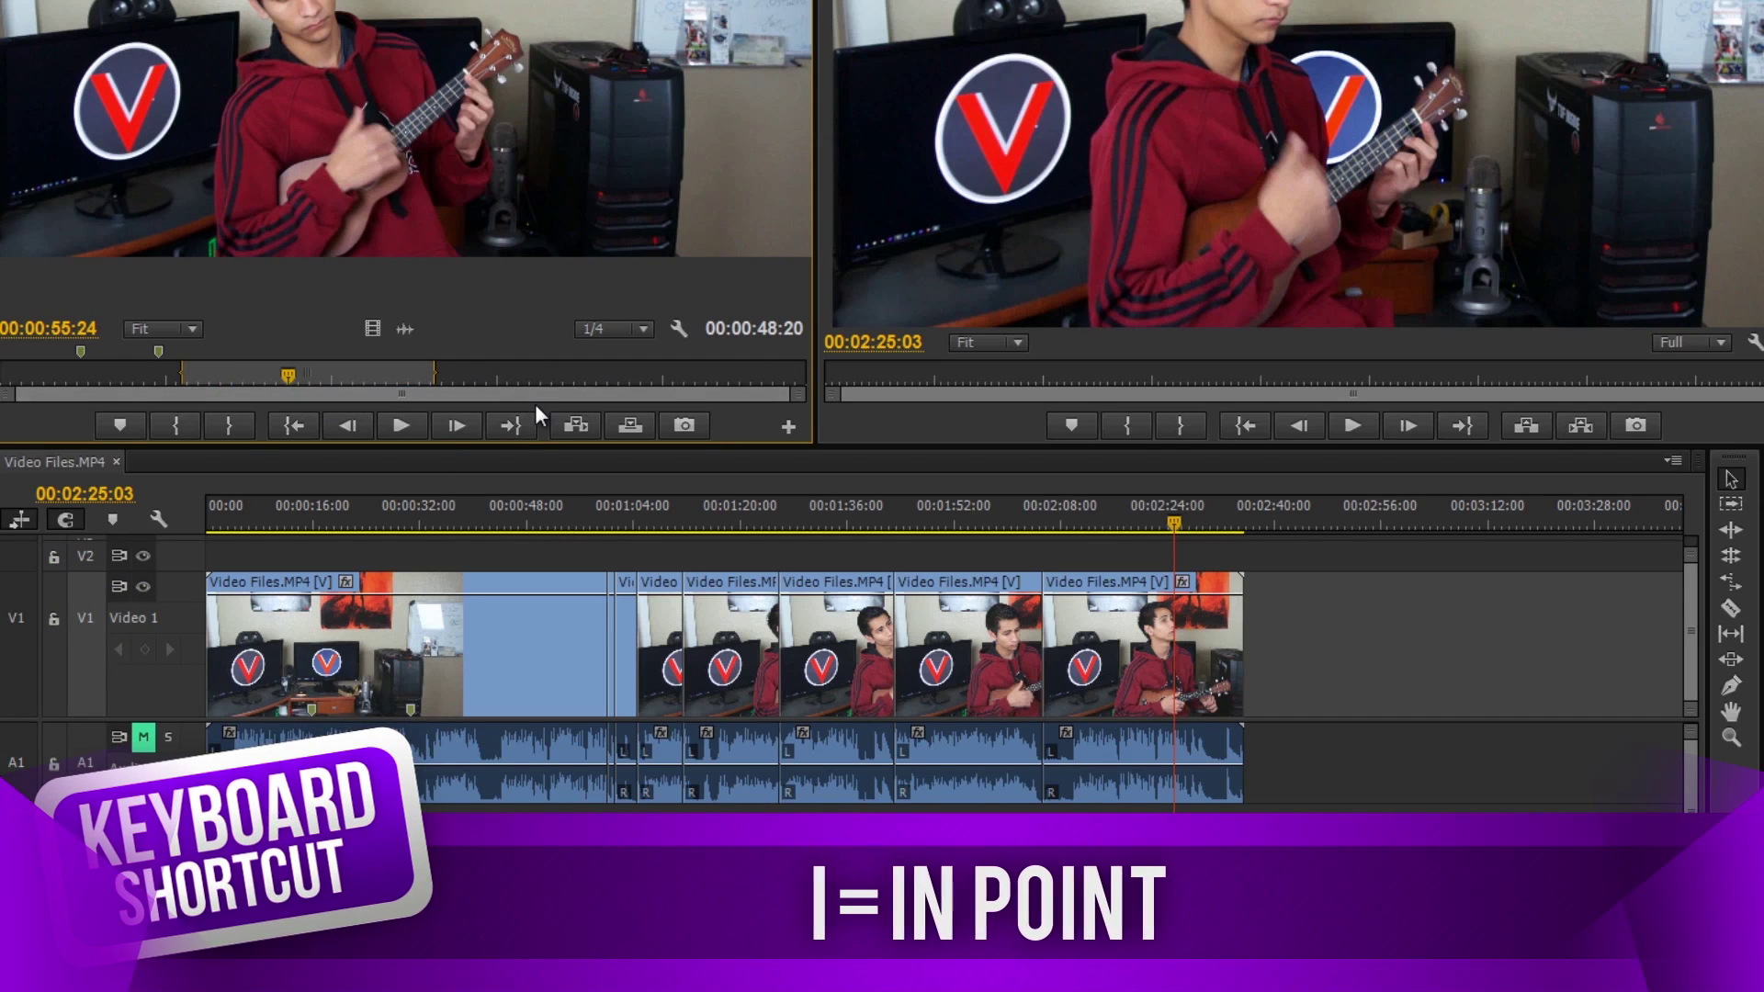
pyautogui.press('space')
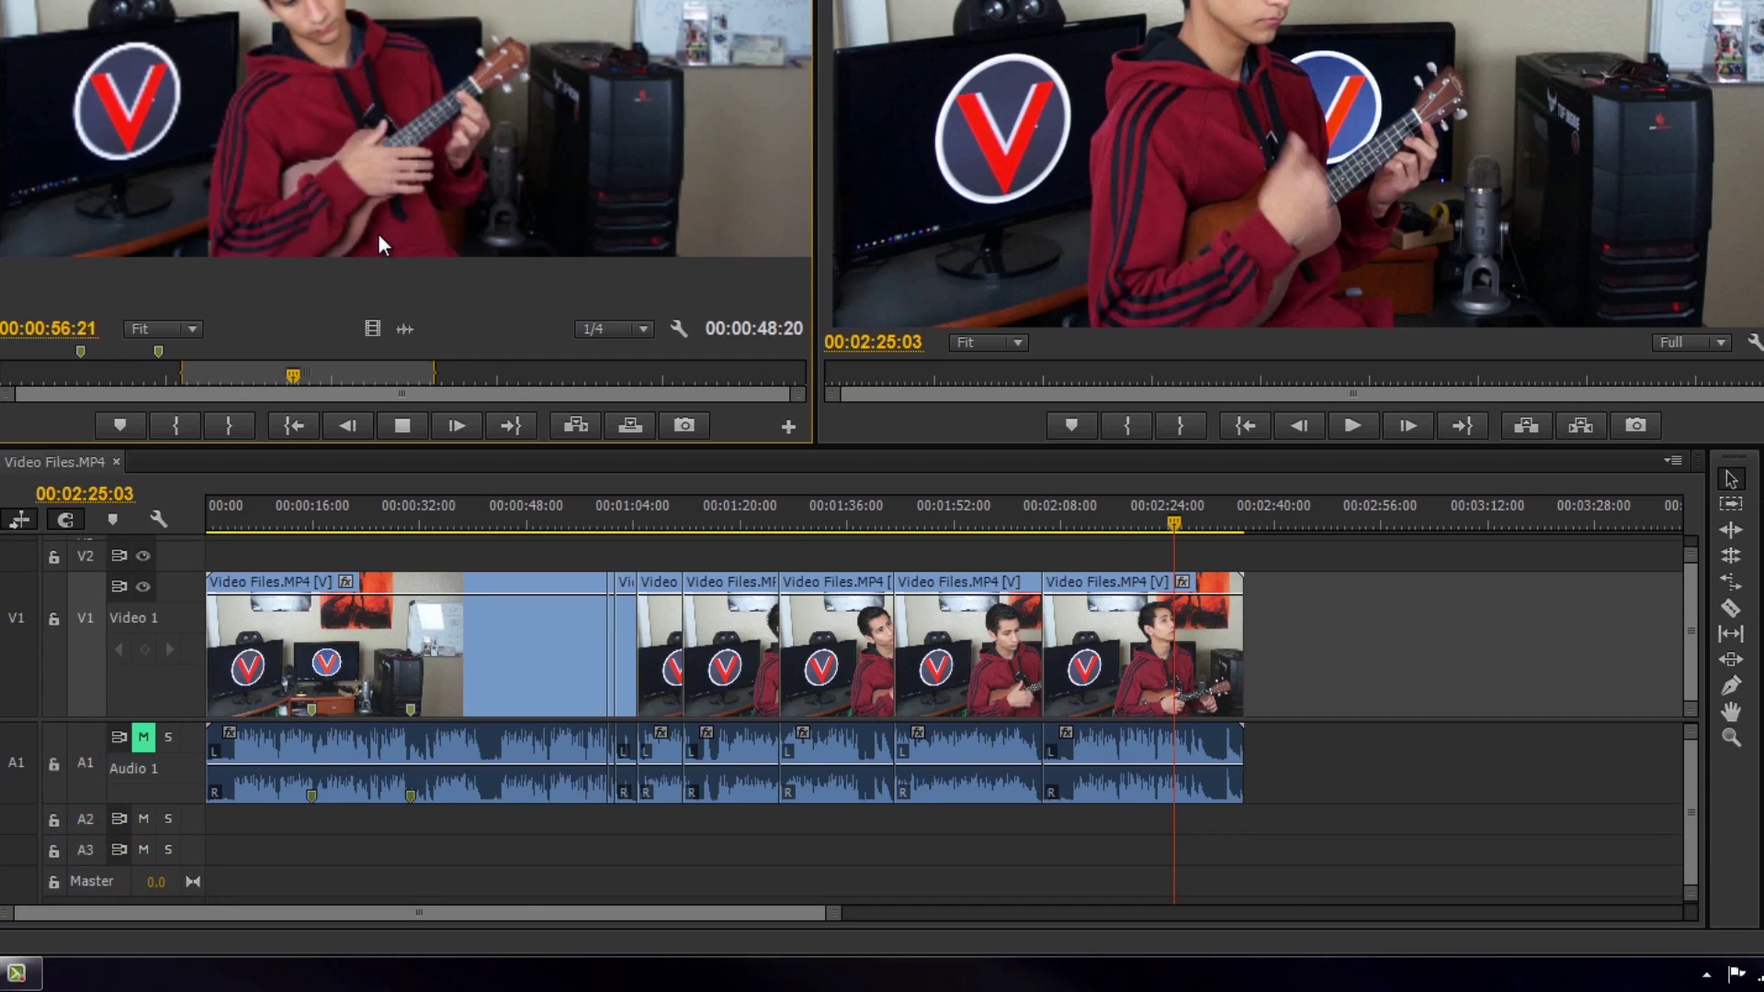
pyautogui.click(1199, 65)
pyautogui.press('space')
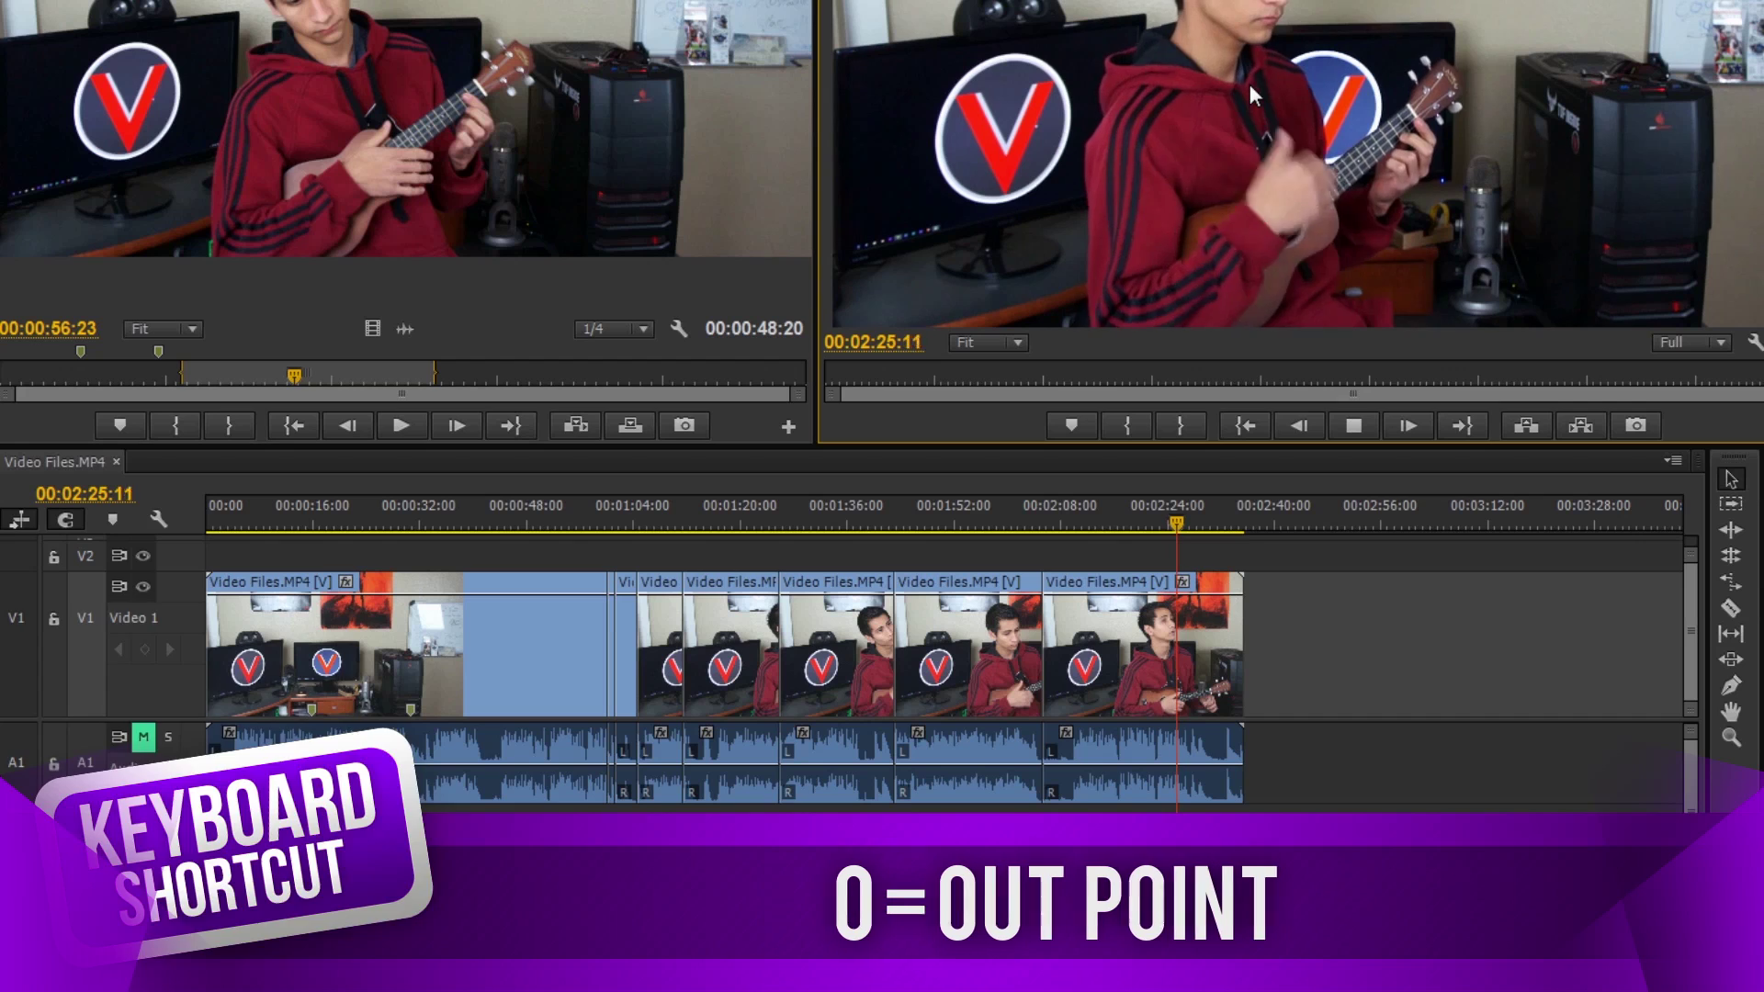
pyautogui.press('space')
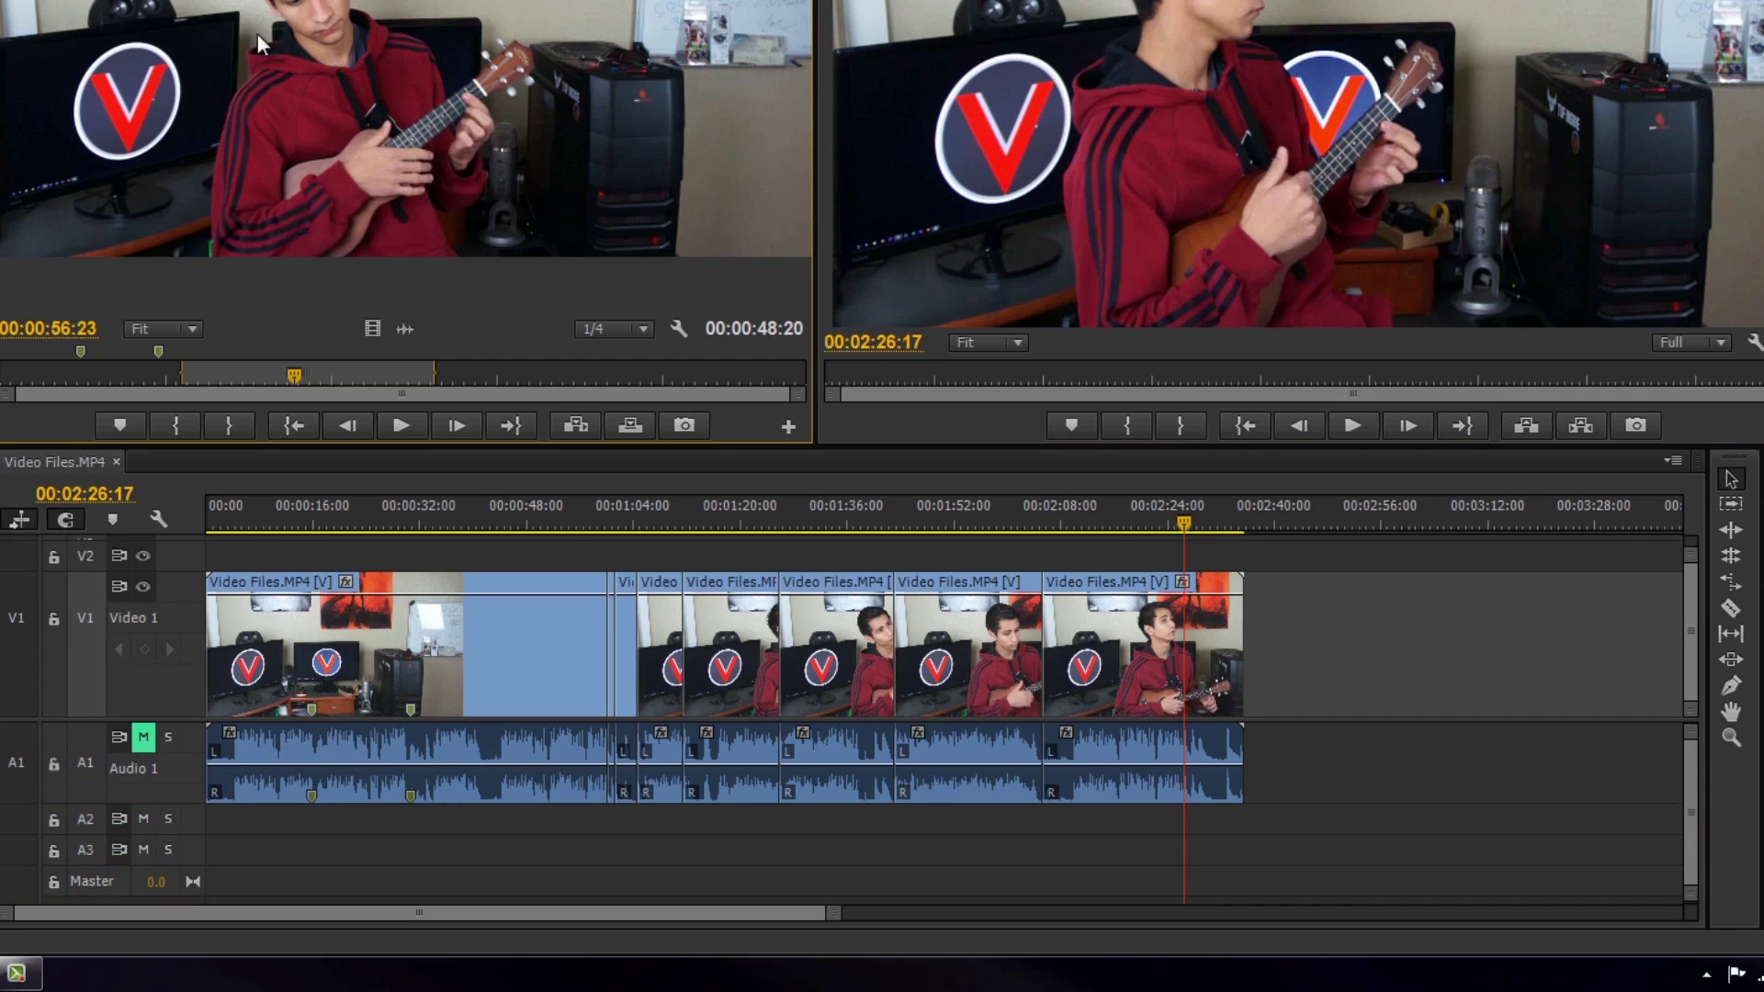
pyautogui.press('space')
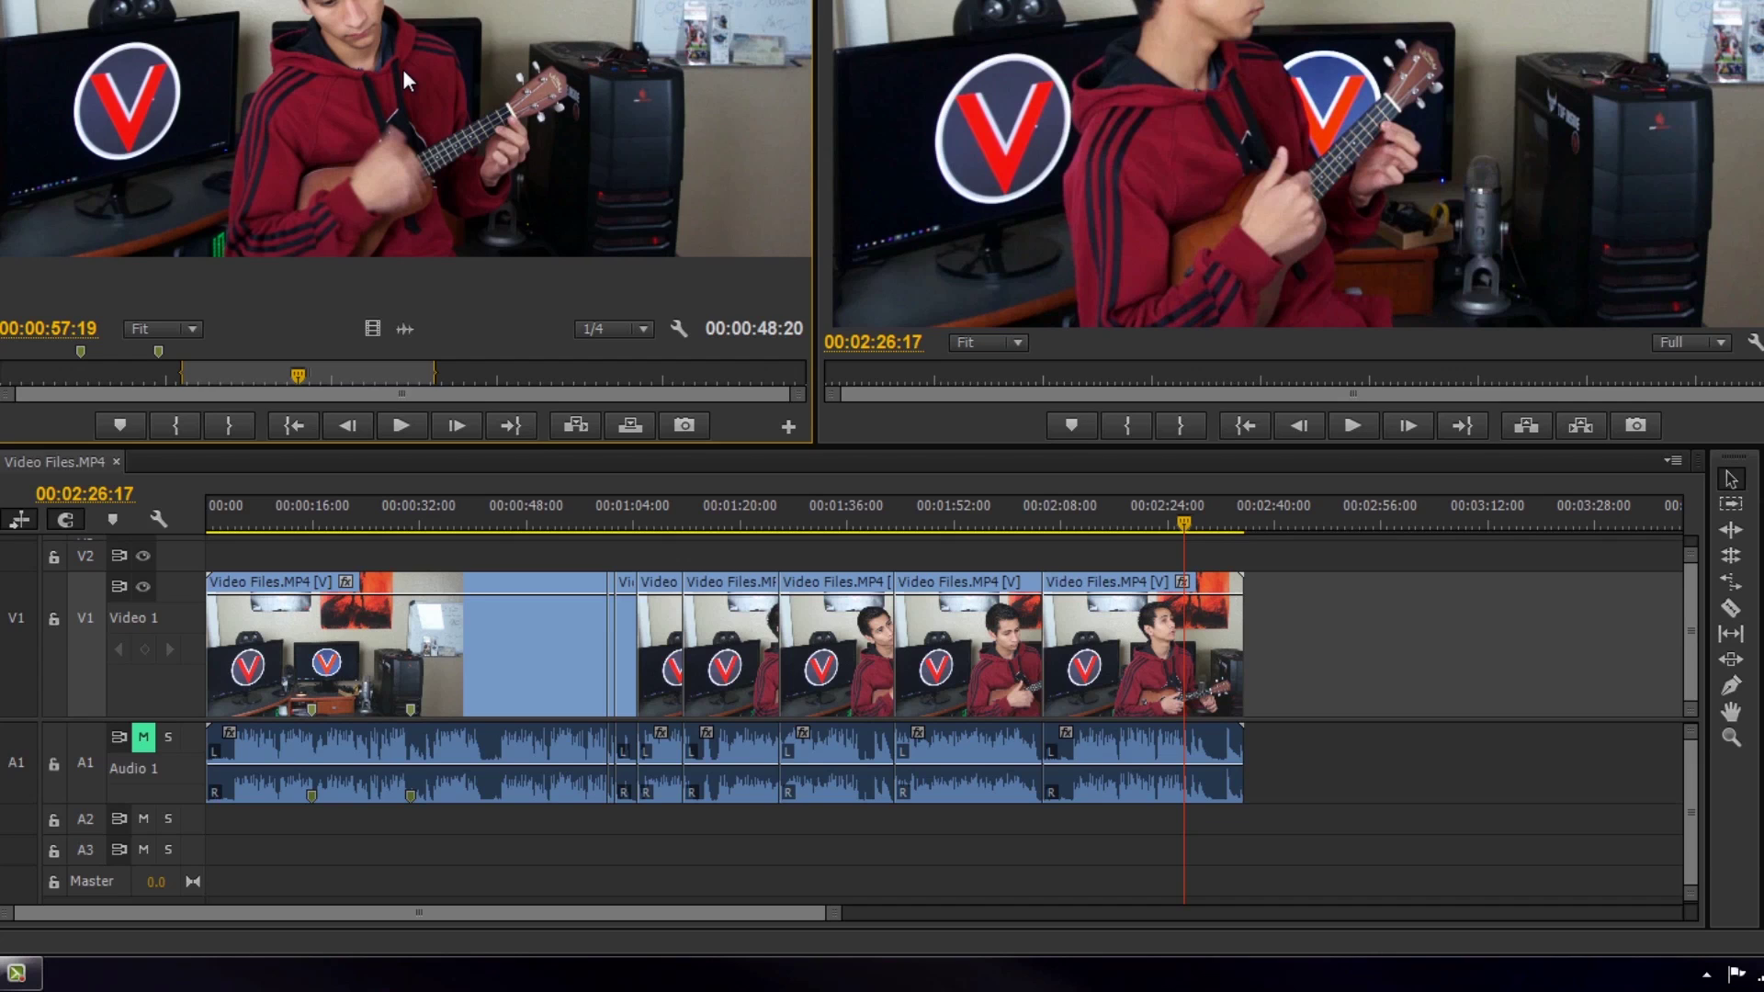
pyautogui.press('space')
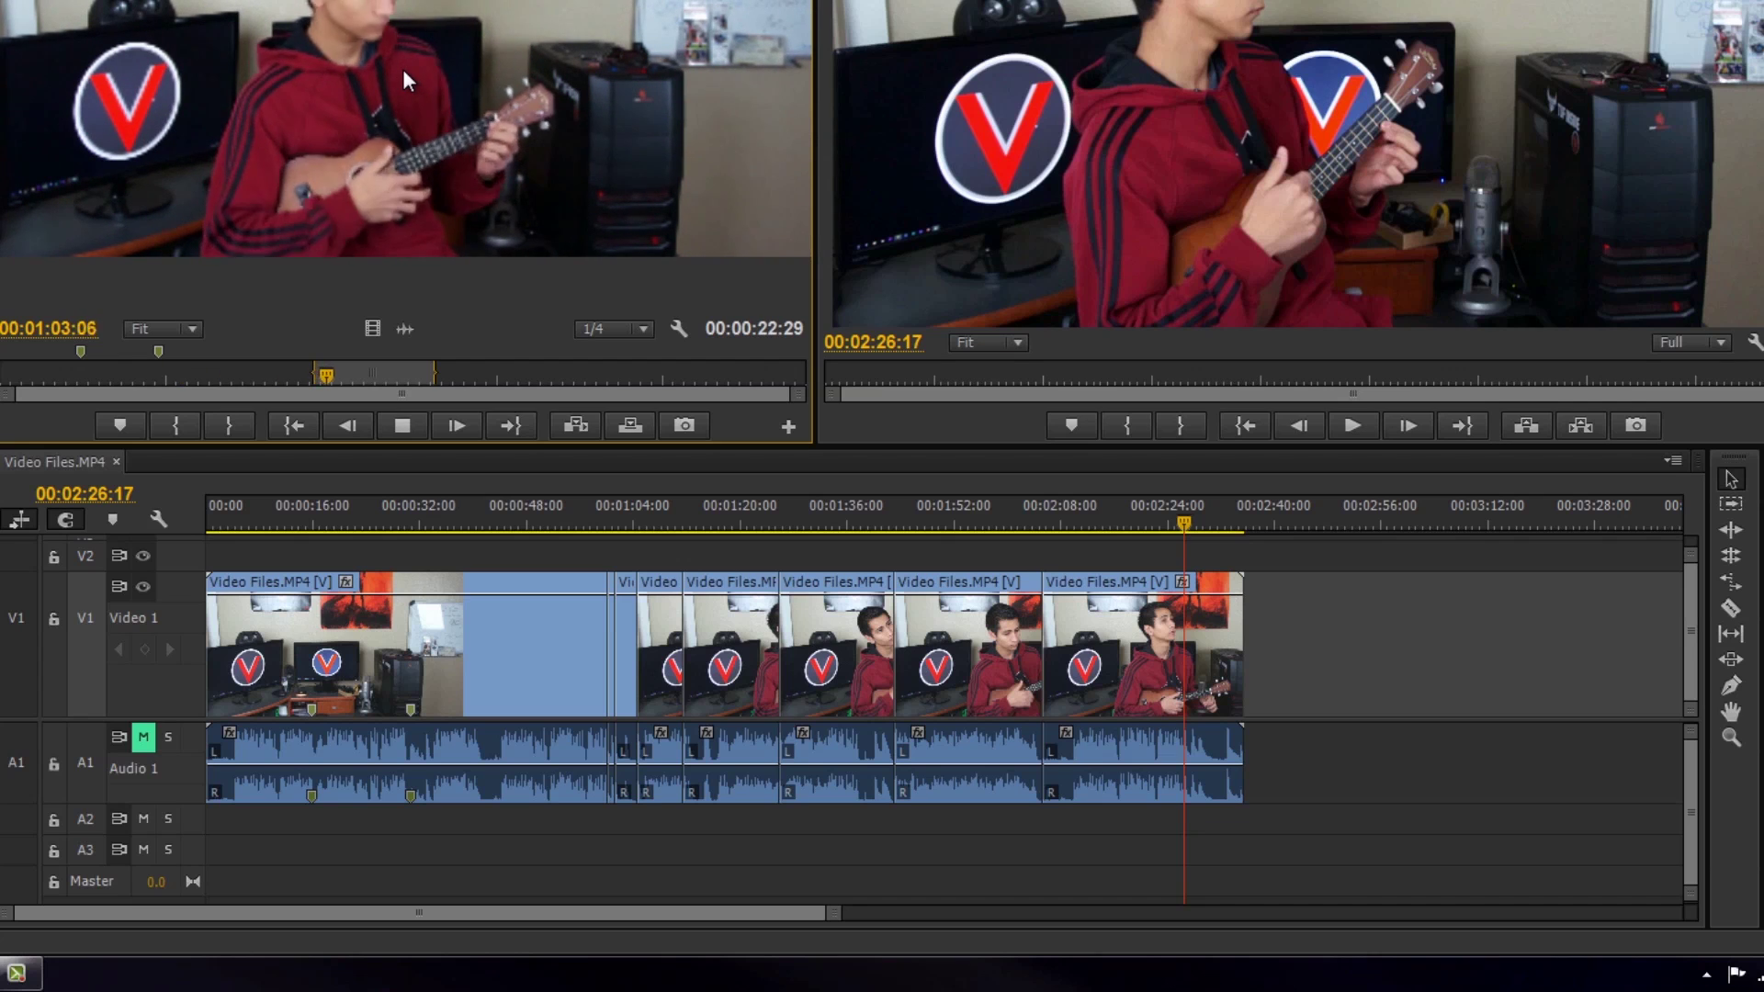
pyautogui.click(425, 424)
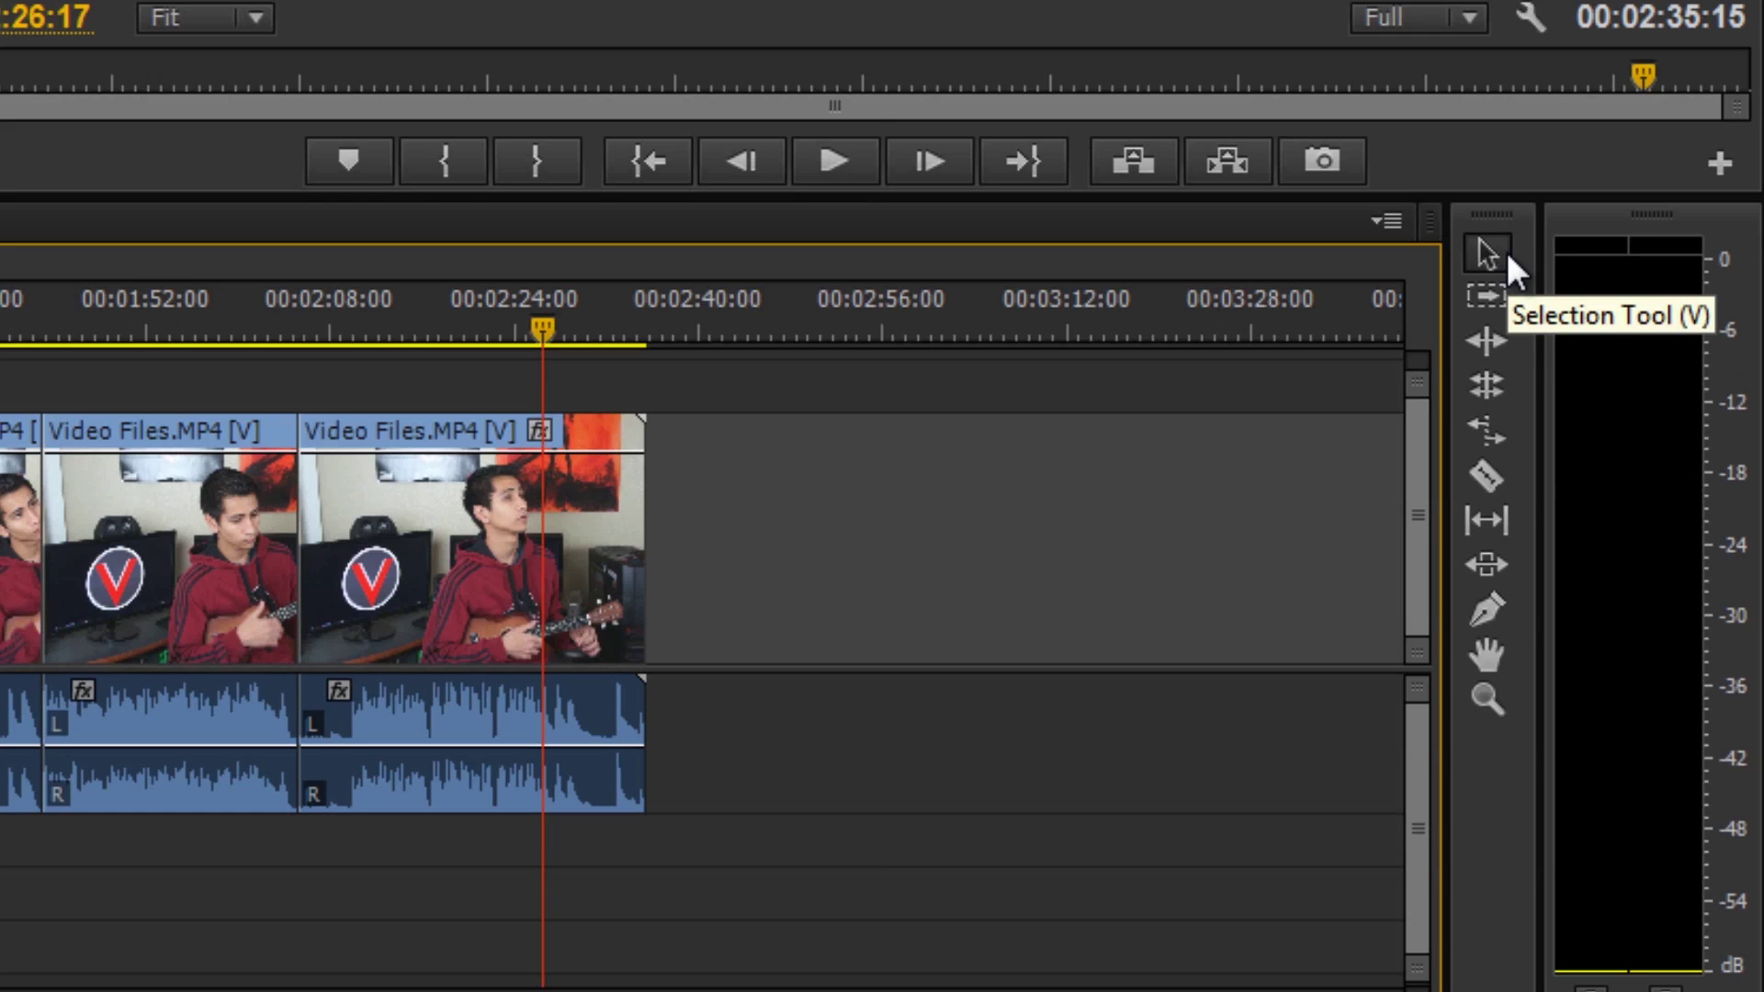
pyautogui.press('Home')
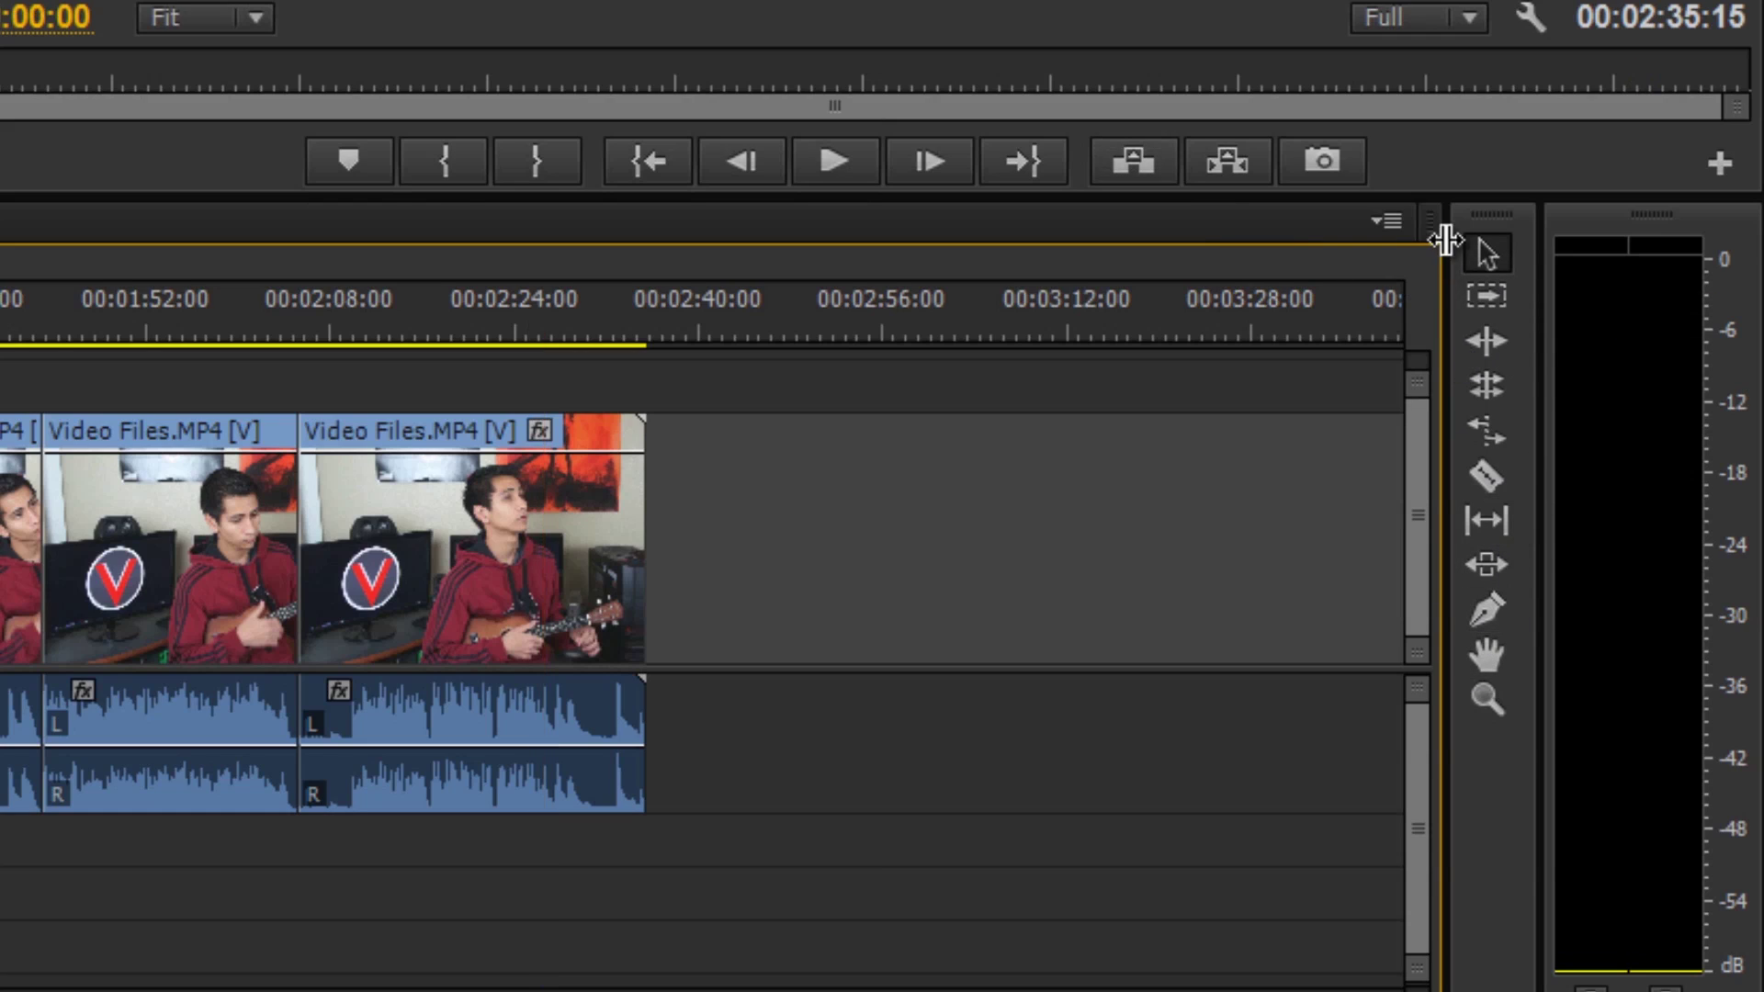
pyautogui.click(1476, 252)
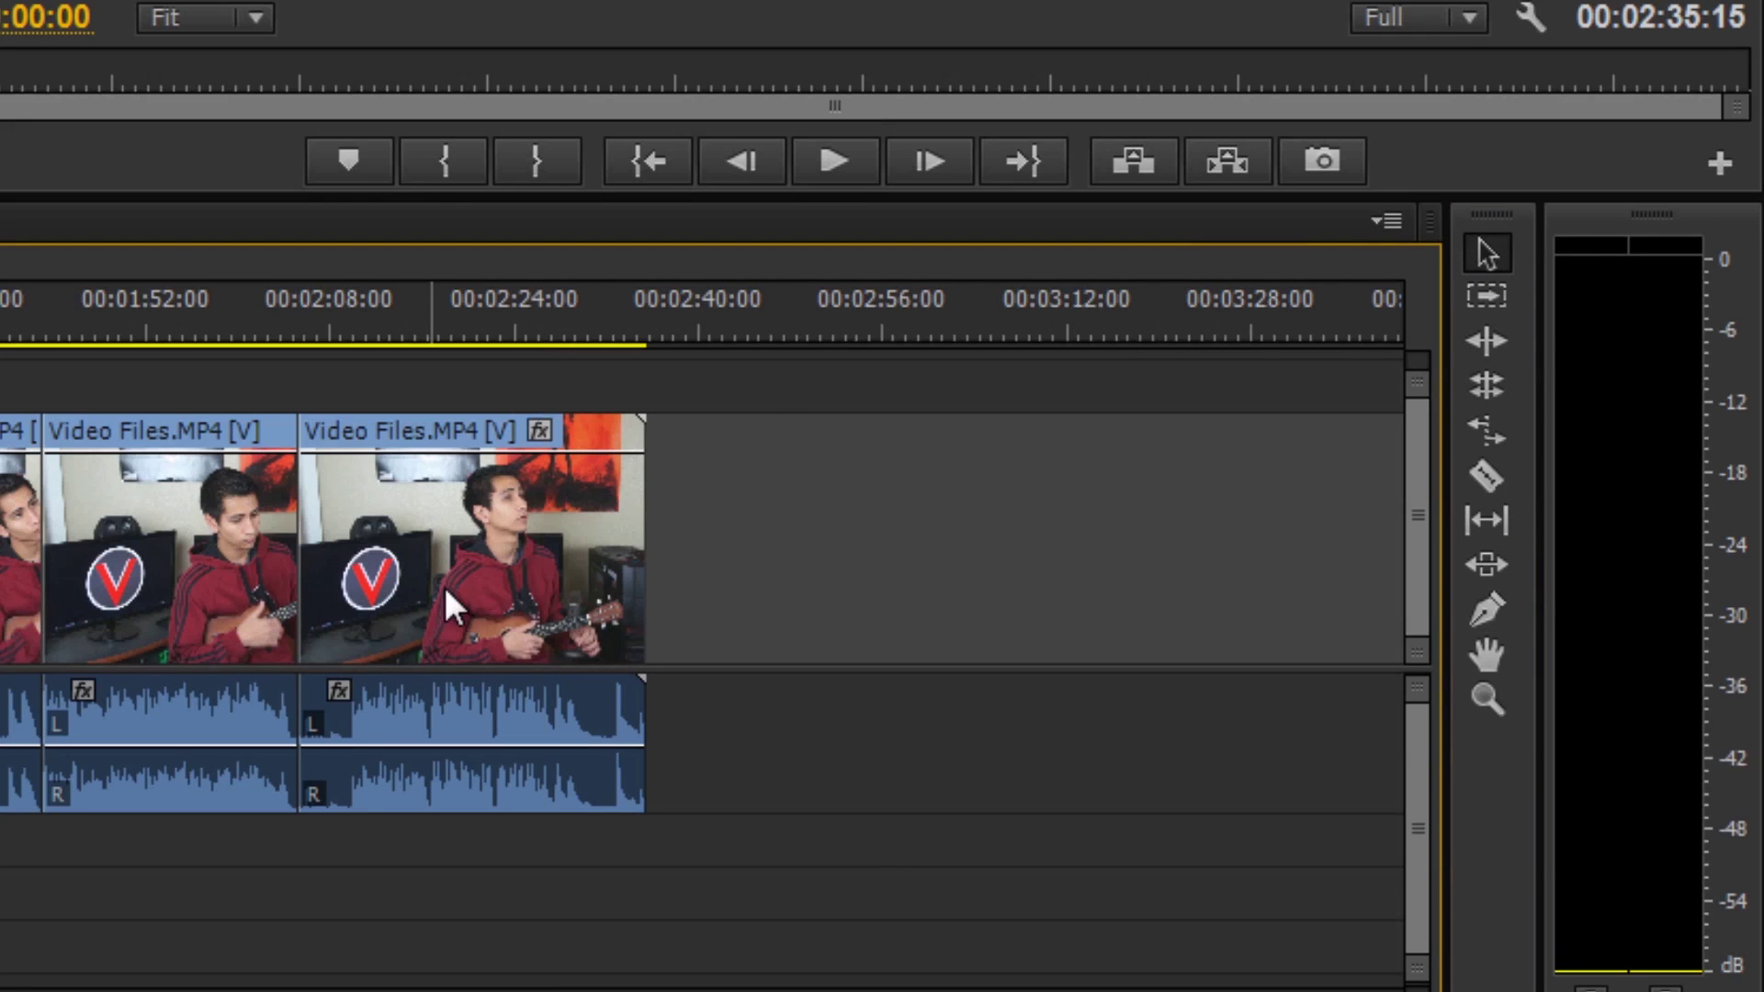
pyautogui.moveTo(623, 598); pyautogui.dragTo(737, 589)
pyautogui.moveTo(710, 590); pyautogui.dragTo(527, 575)
pyautogui.click(1491, 254)
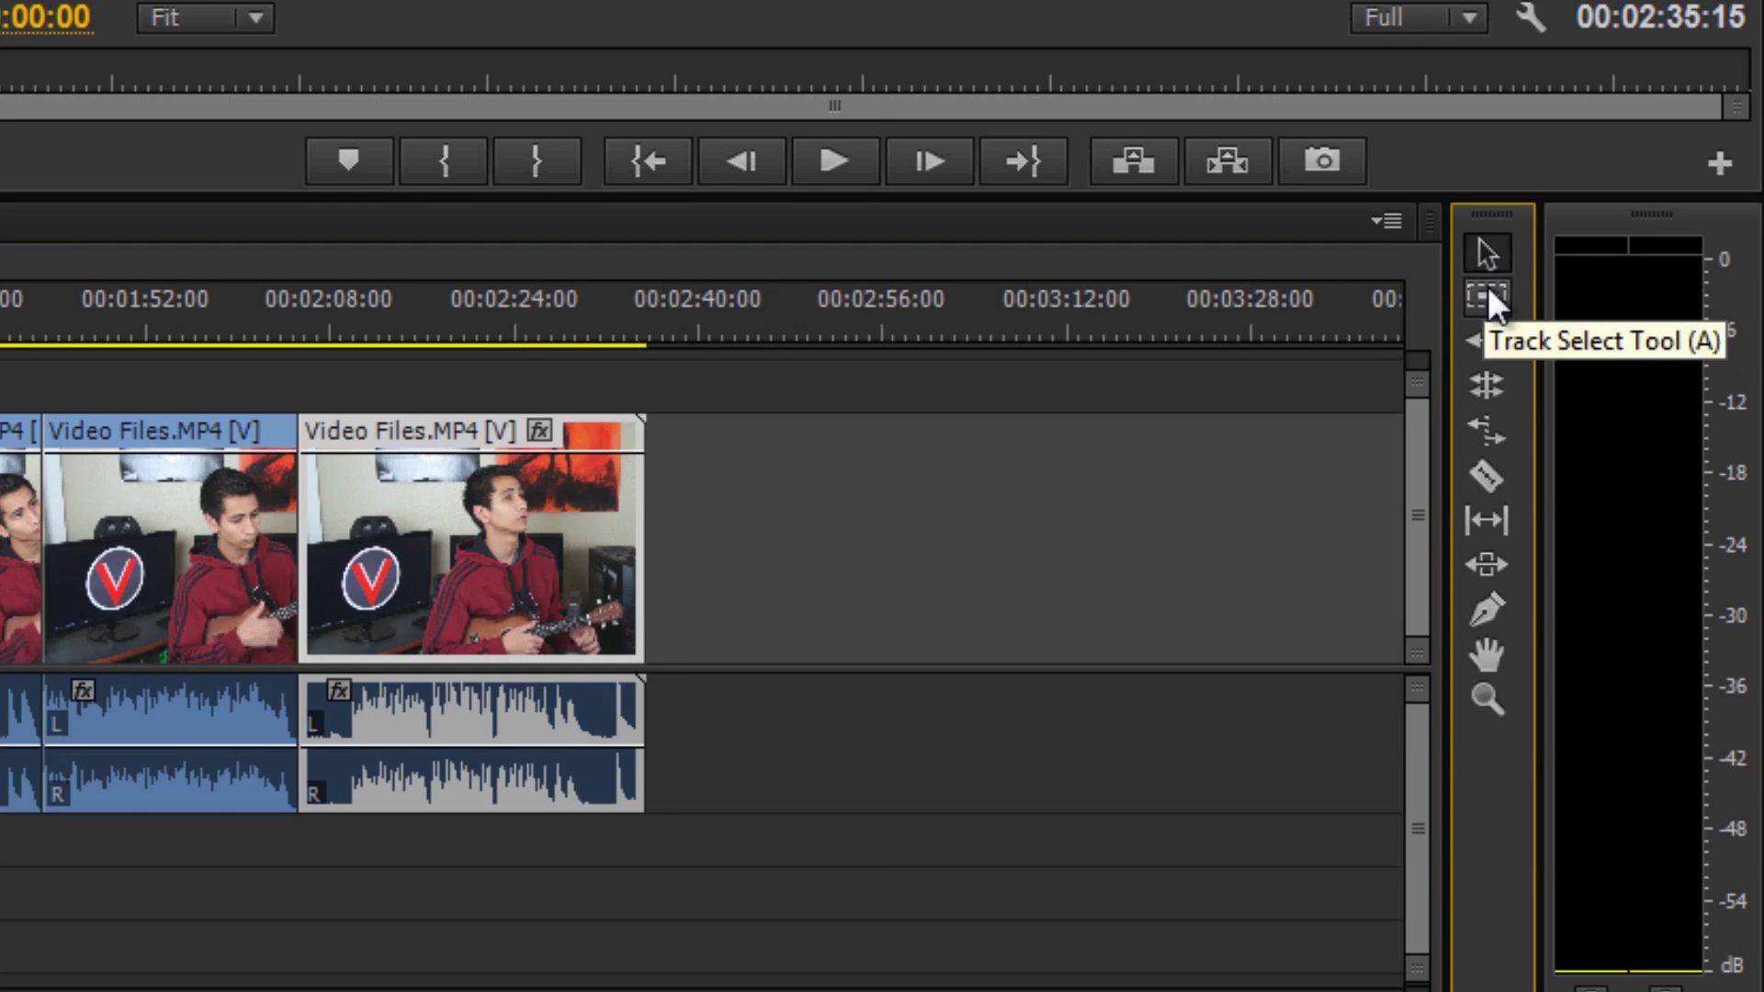
pyautogui.click(1487, 294)
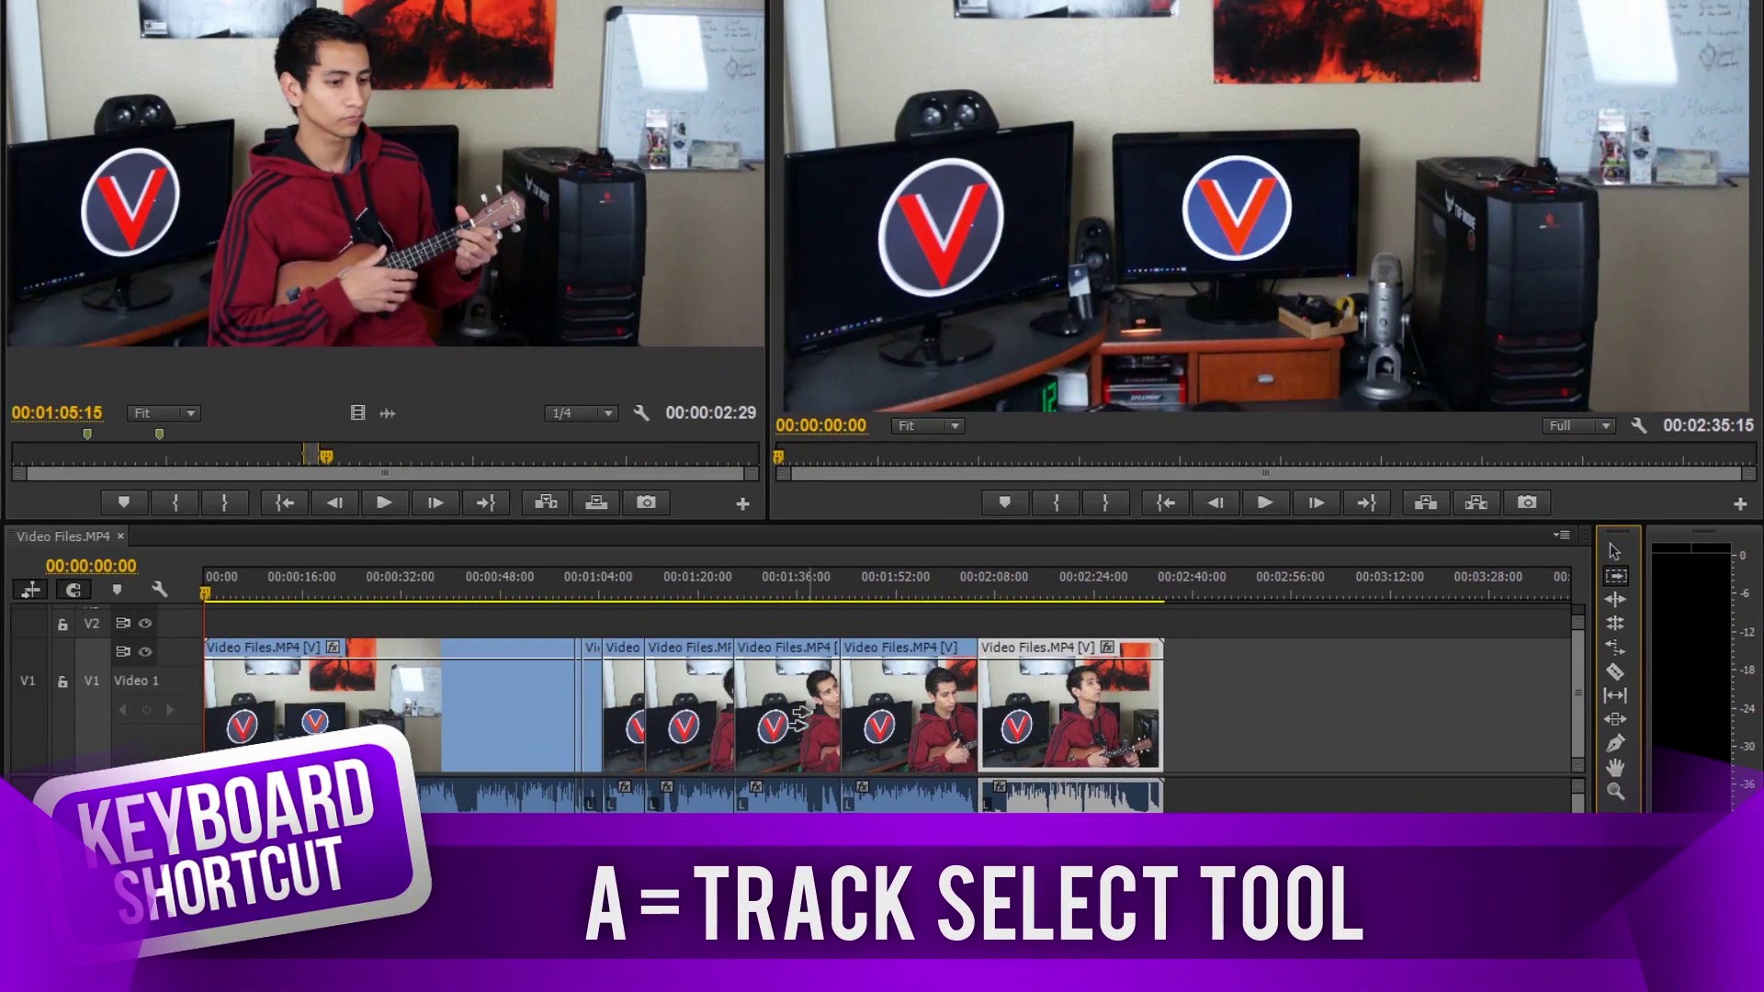
pyautogui.click(720, 733)
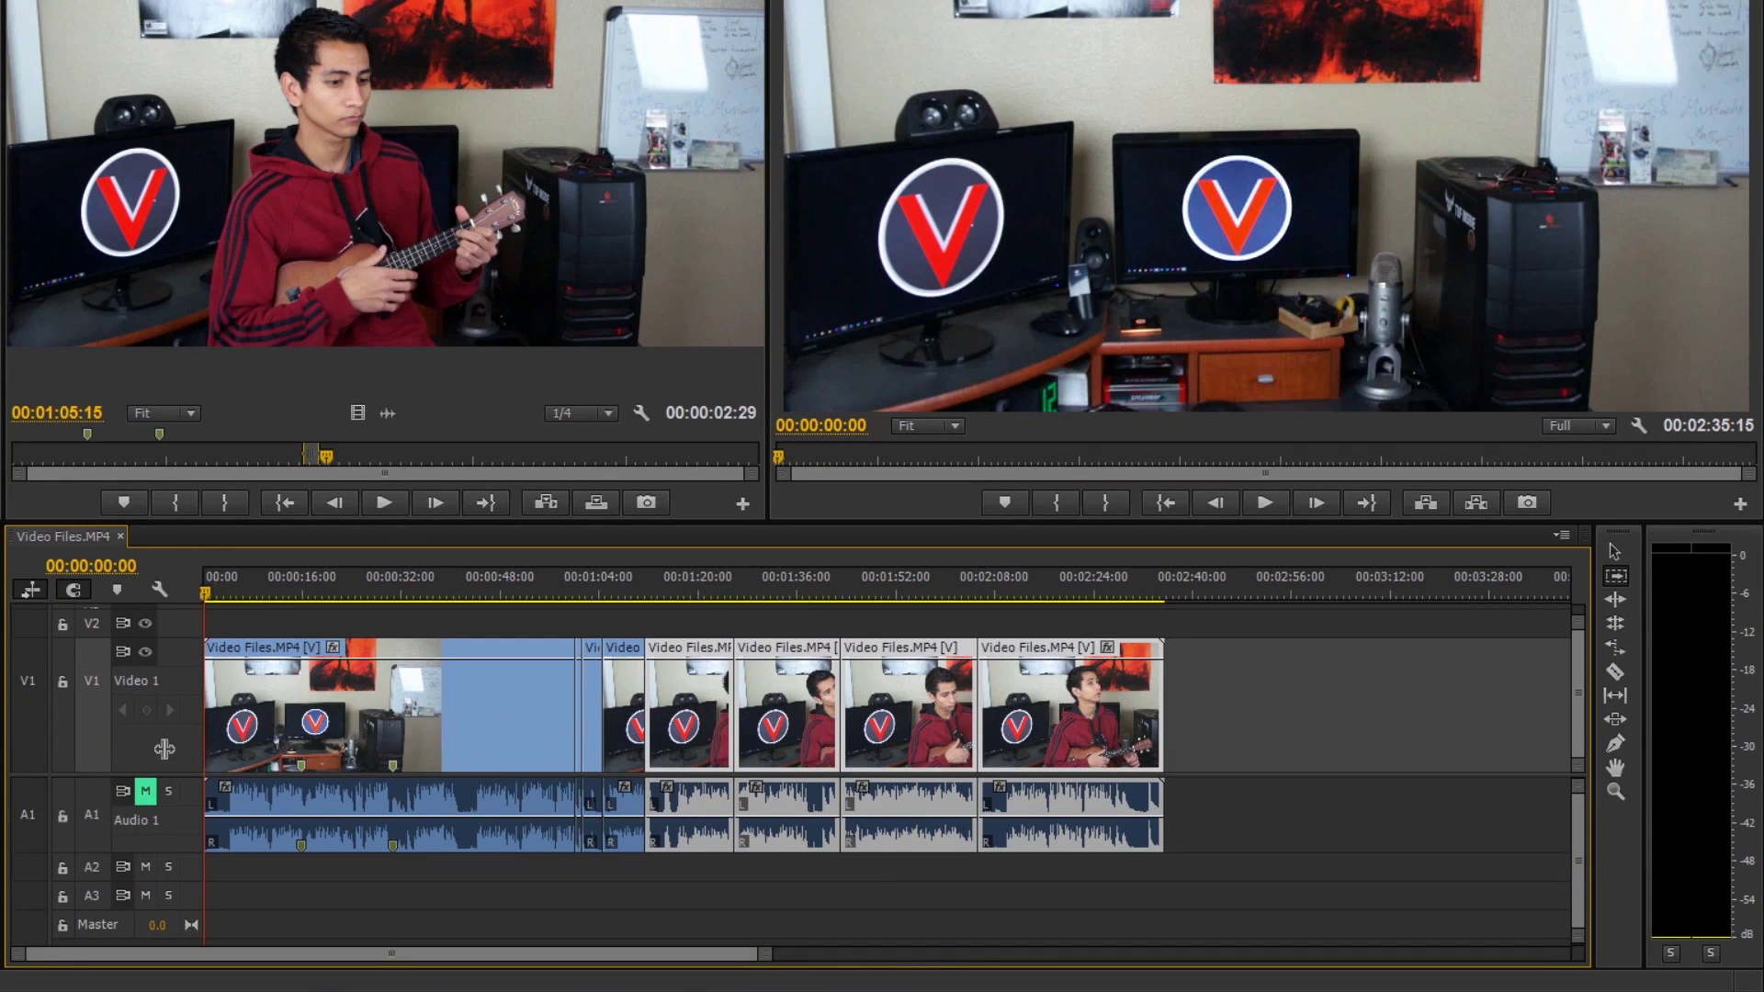
pyautogui.click(428, 726)
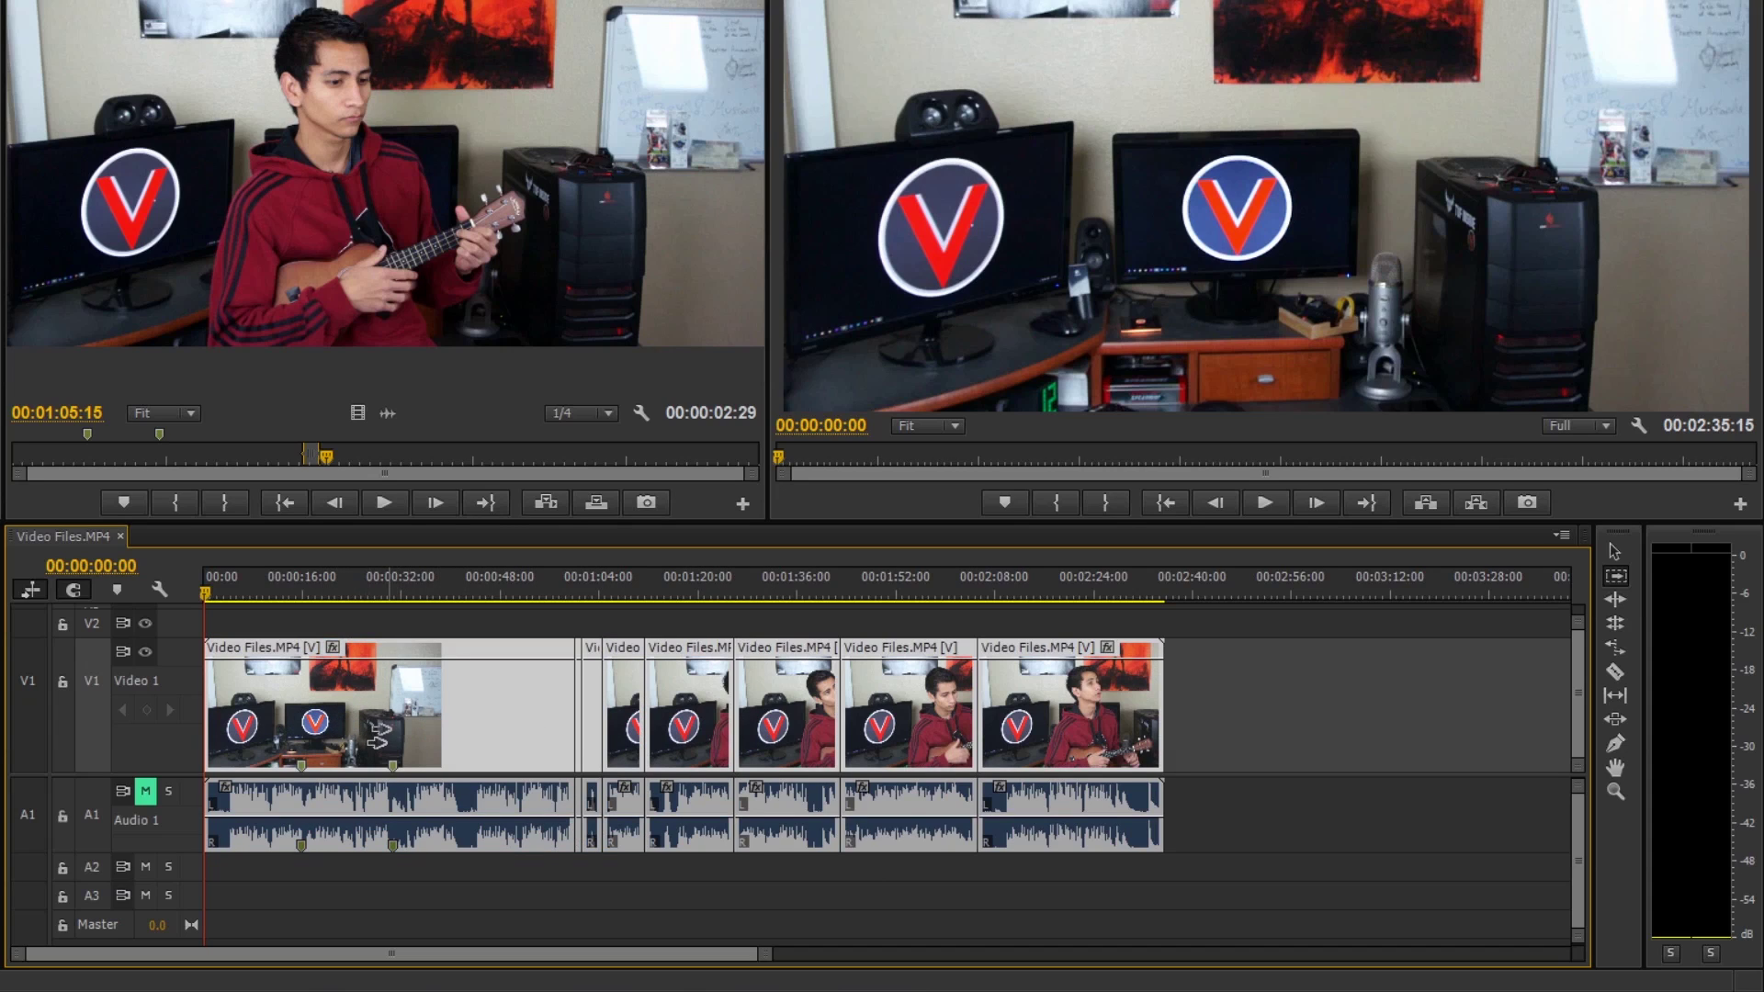
pyautogui.click(772, 726)
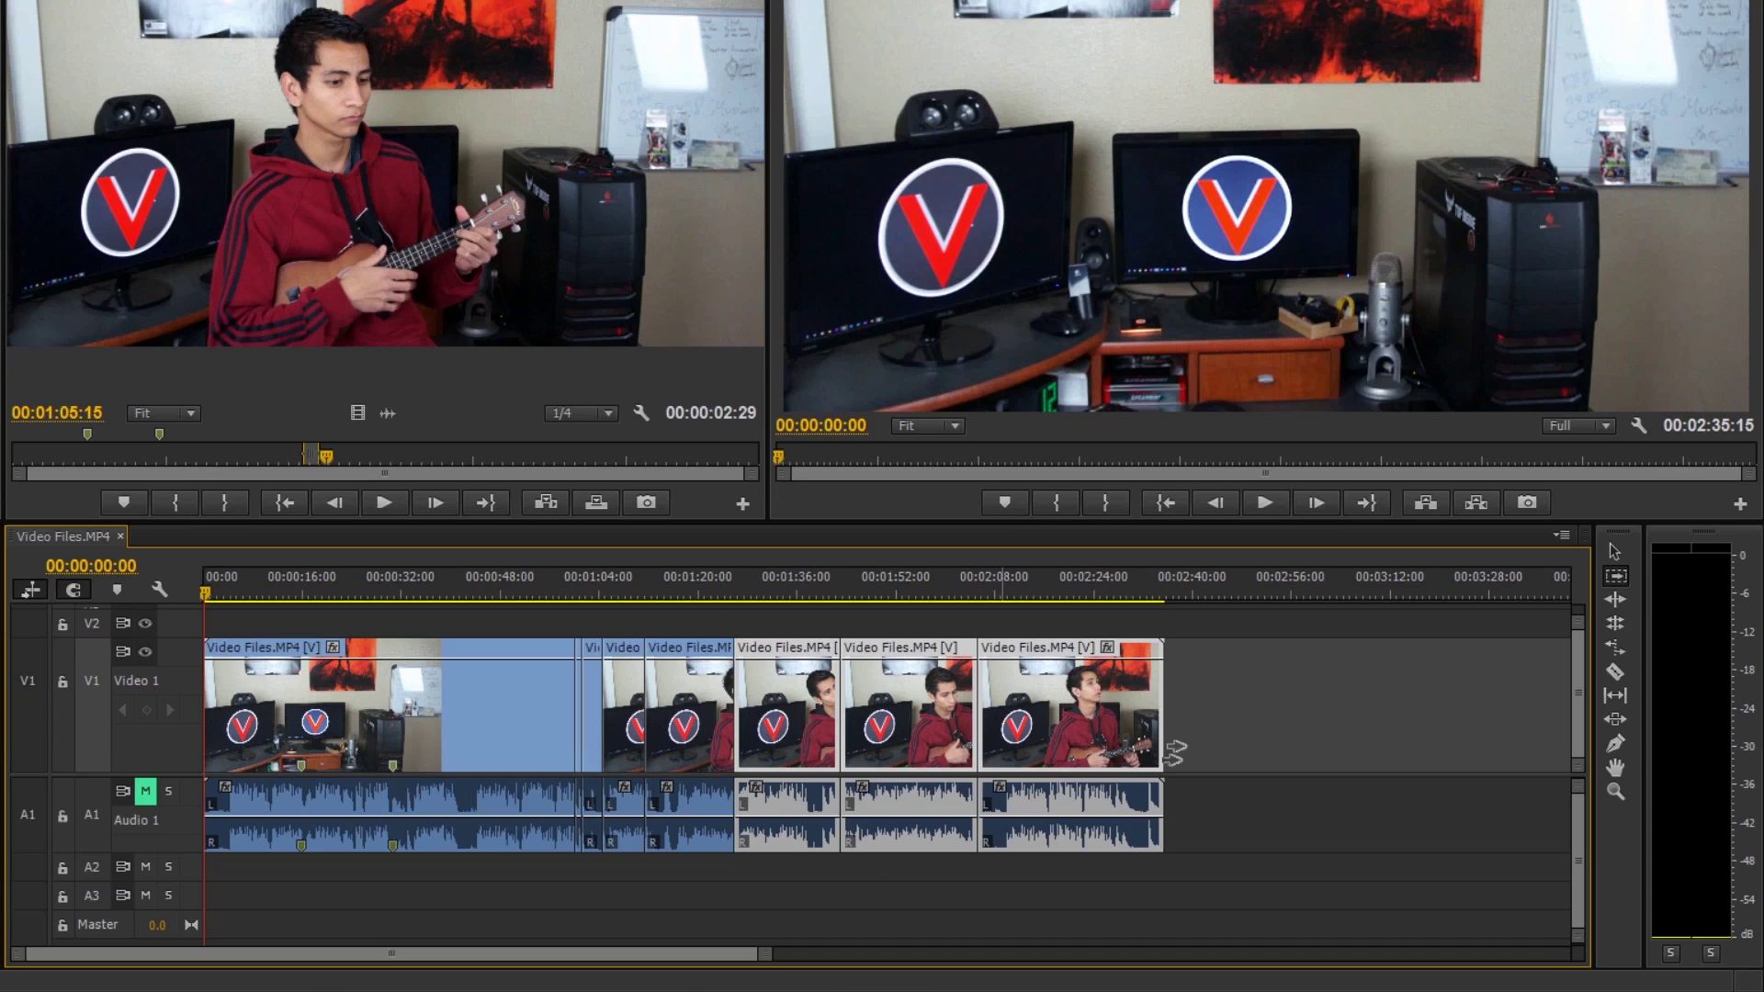
pyautogui.click(384, 700)
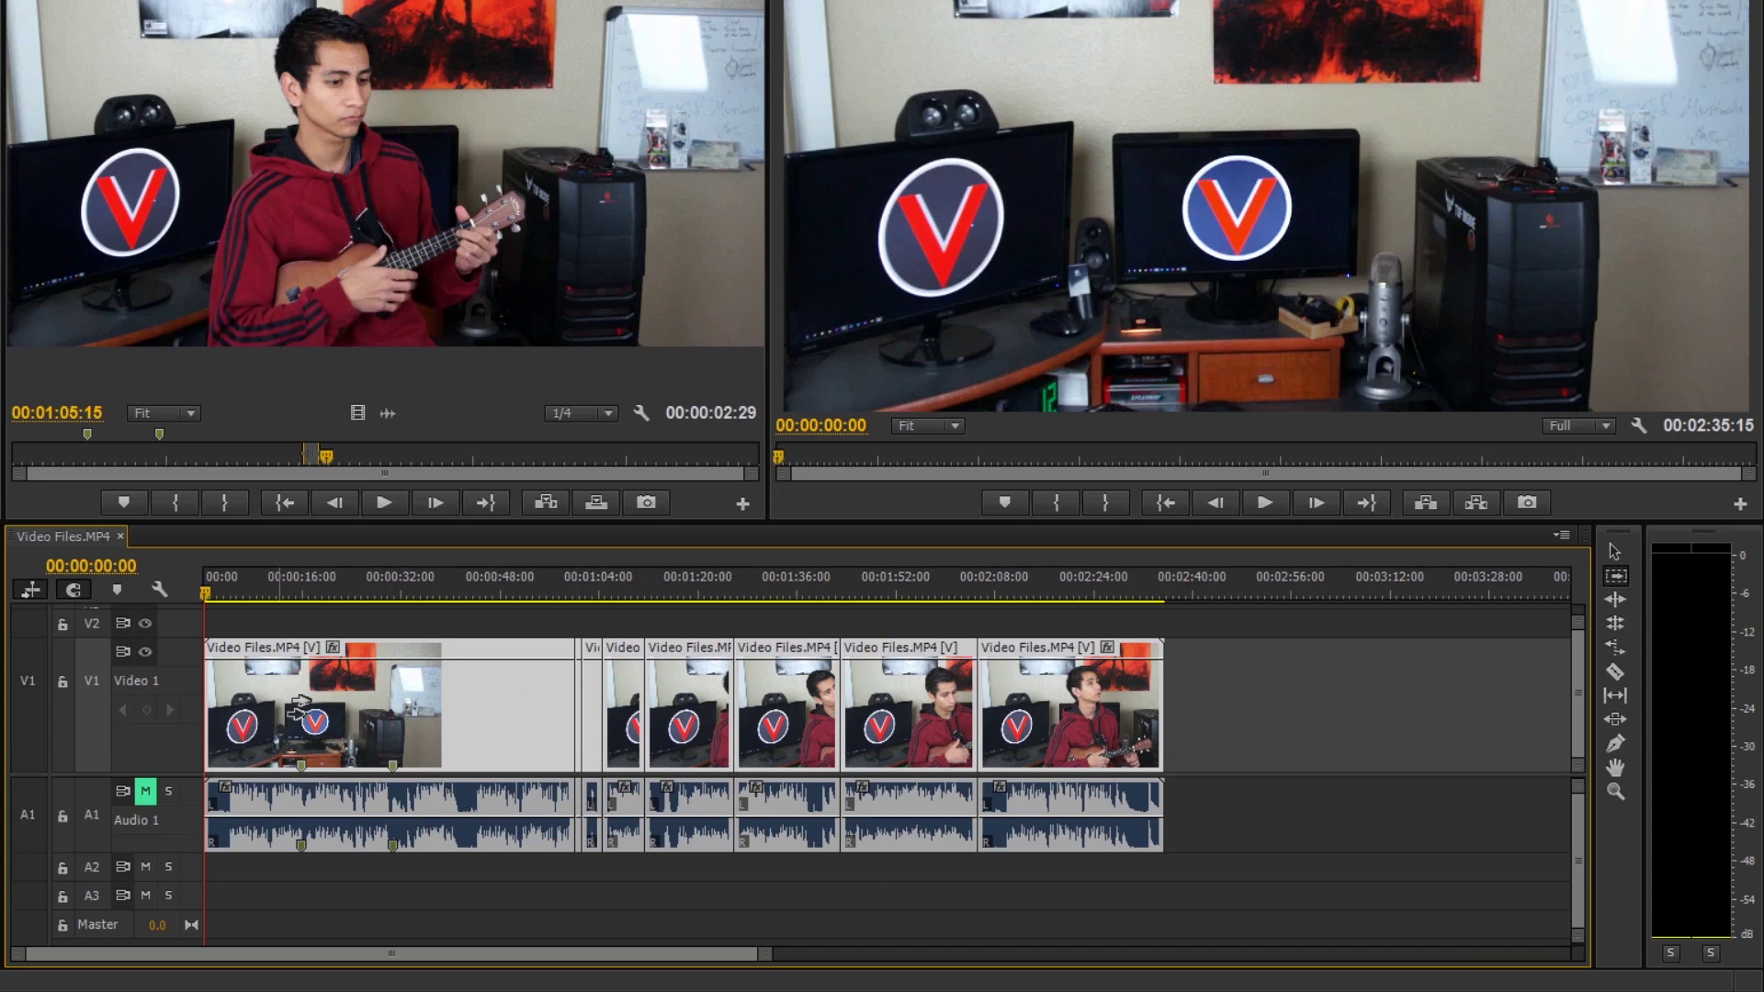
pyautogui.moveTo(303, 716); pyautogui.dragTo(399, 732)
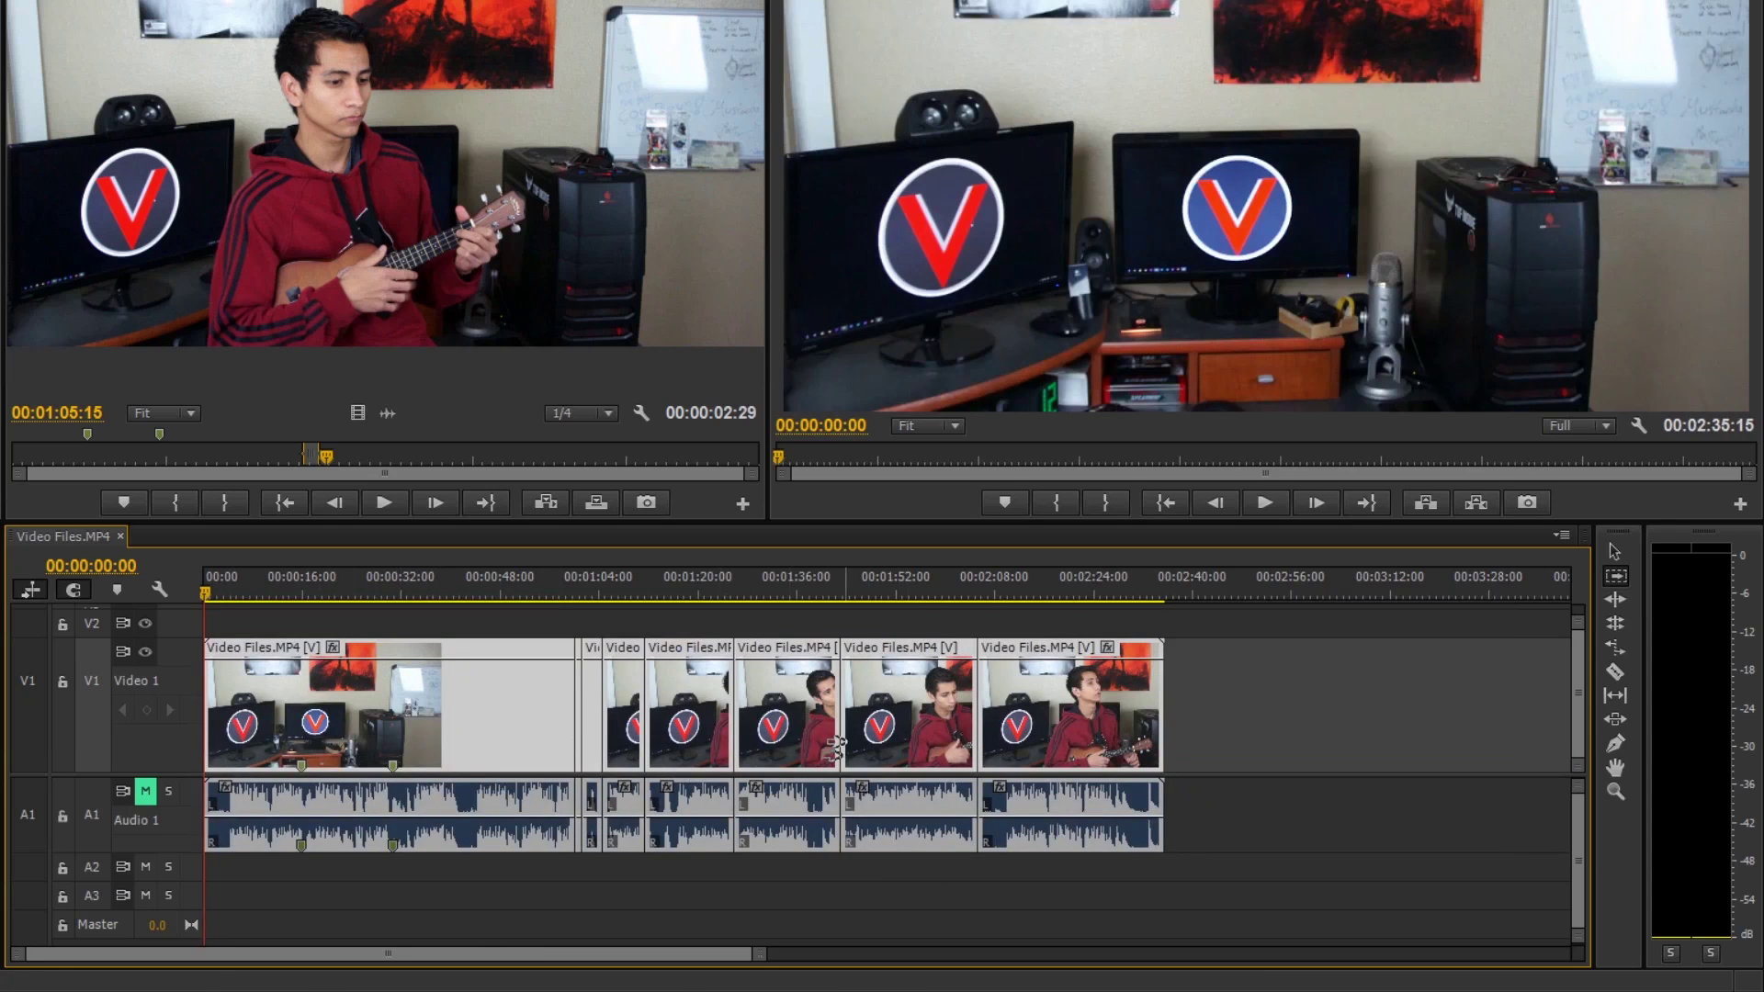
pyautogui.moveTo(800, 749); pyautogui.dragTo(874, 724)
pyautogui.moveTo(875, 724); pyautogui.dragTo(752, 752)
pyautogui.click(494, 738)
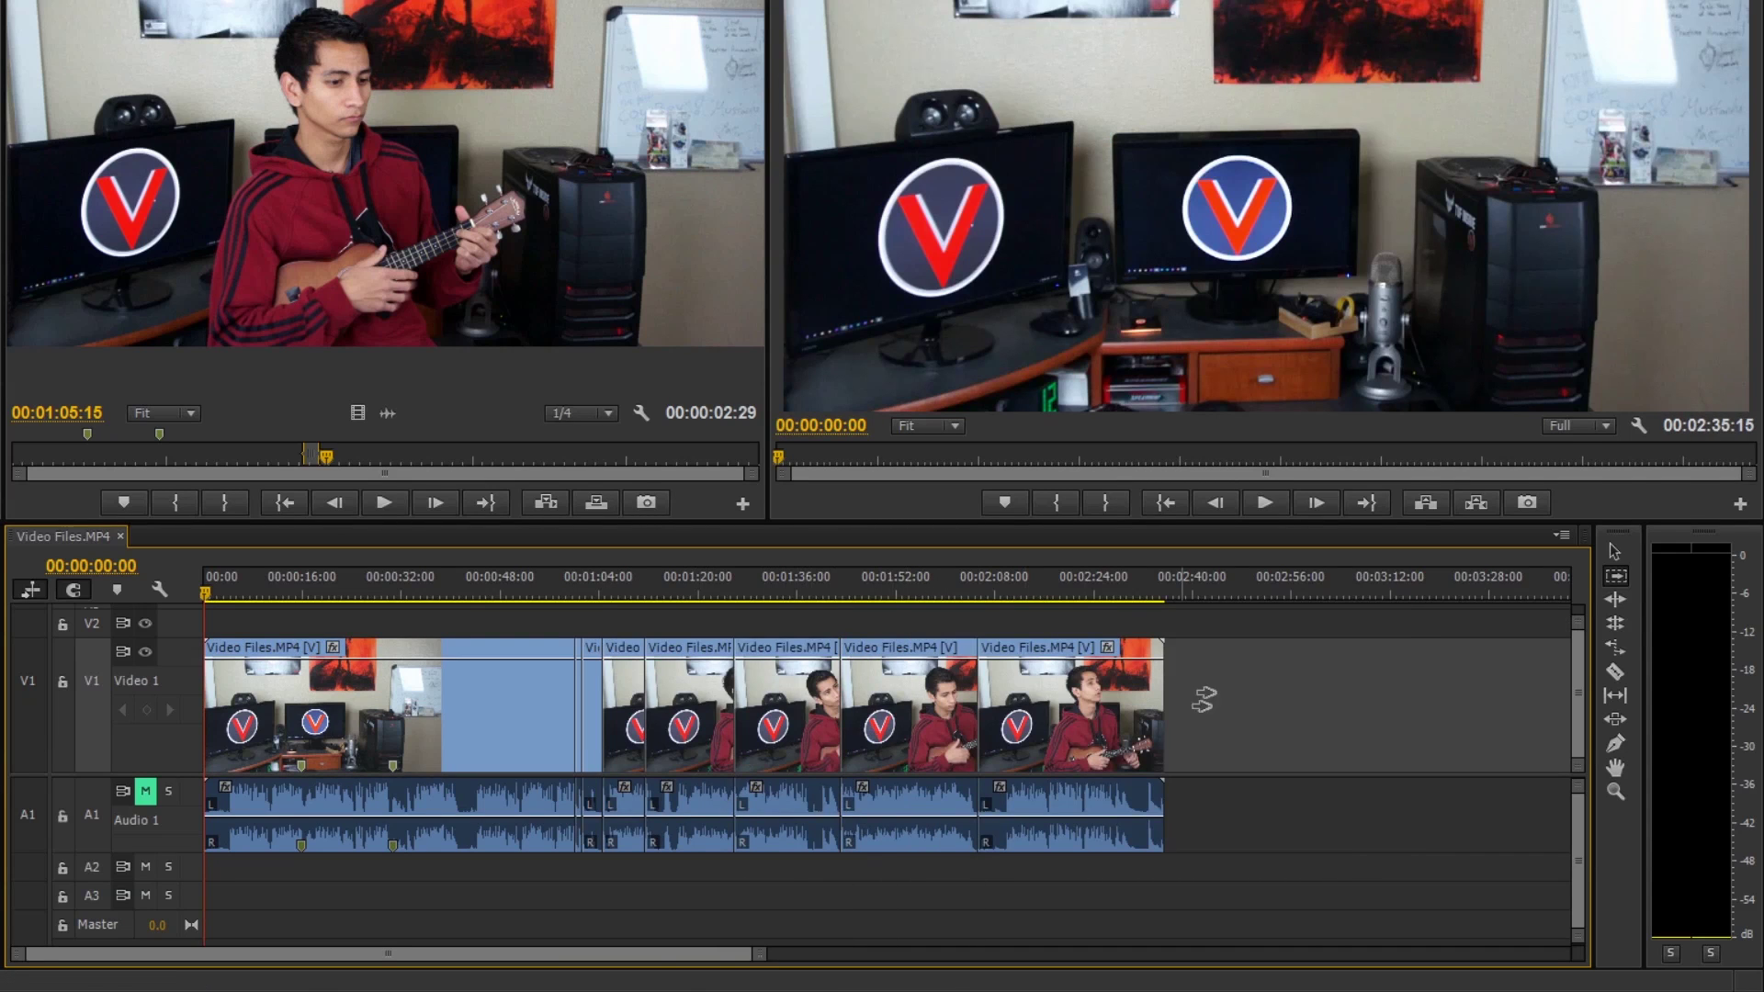
pyautogui.click(1621, 599)
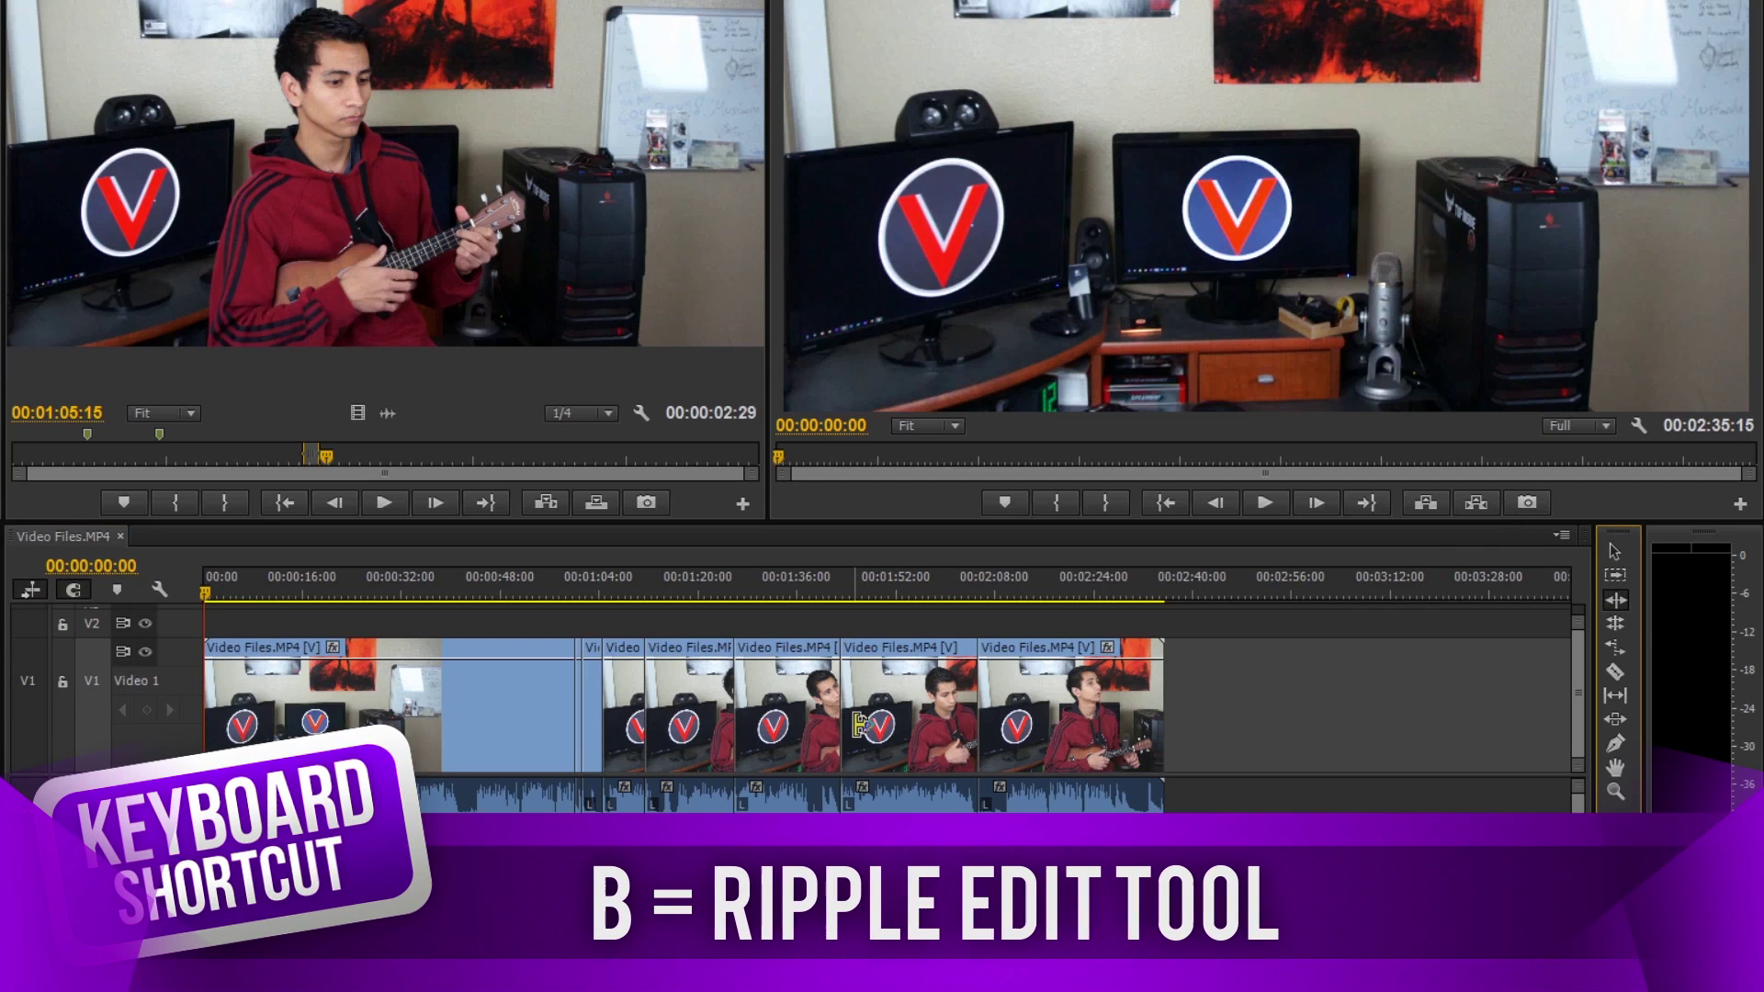
# - Shorten the middle clip's end by about seven seconds and slide the last clip three seconds left
pyautogui.click(1613, 552)
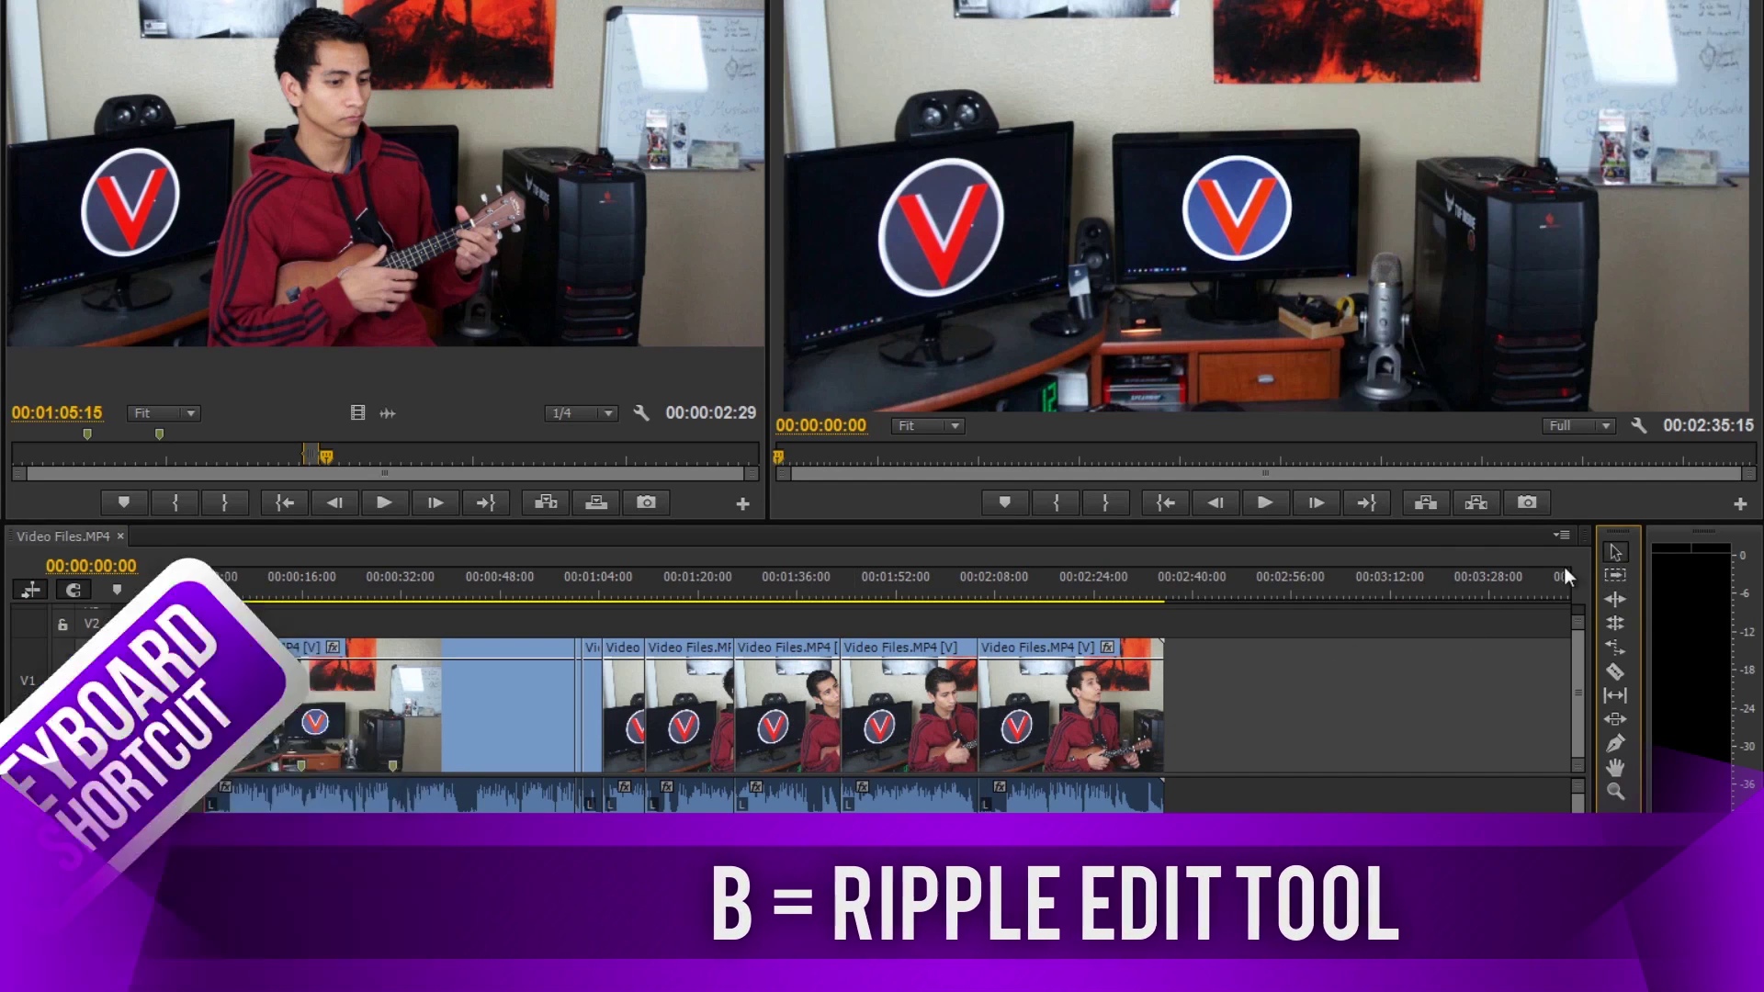
pyautogui.scroll(4, 954, 753)
pyautogui.click(1096, 691)
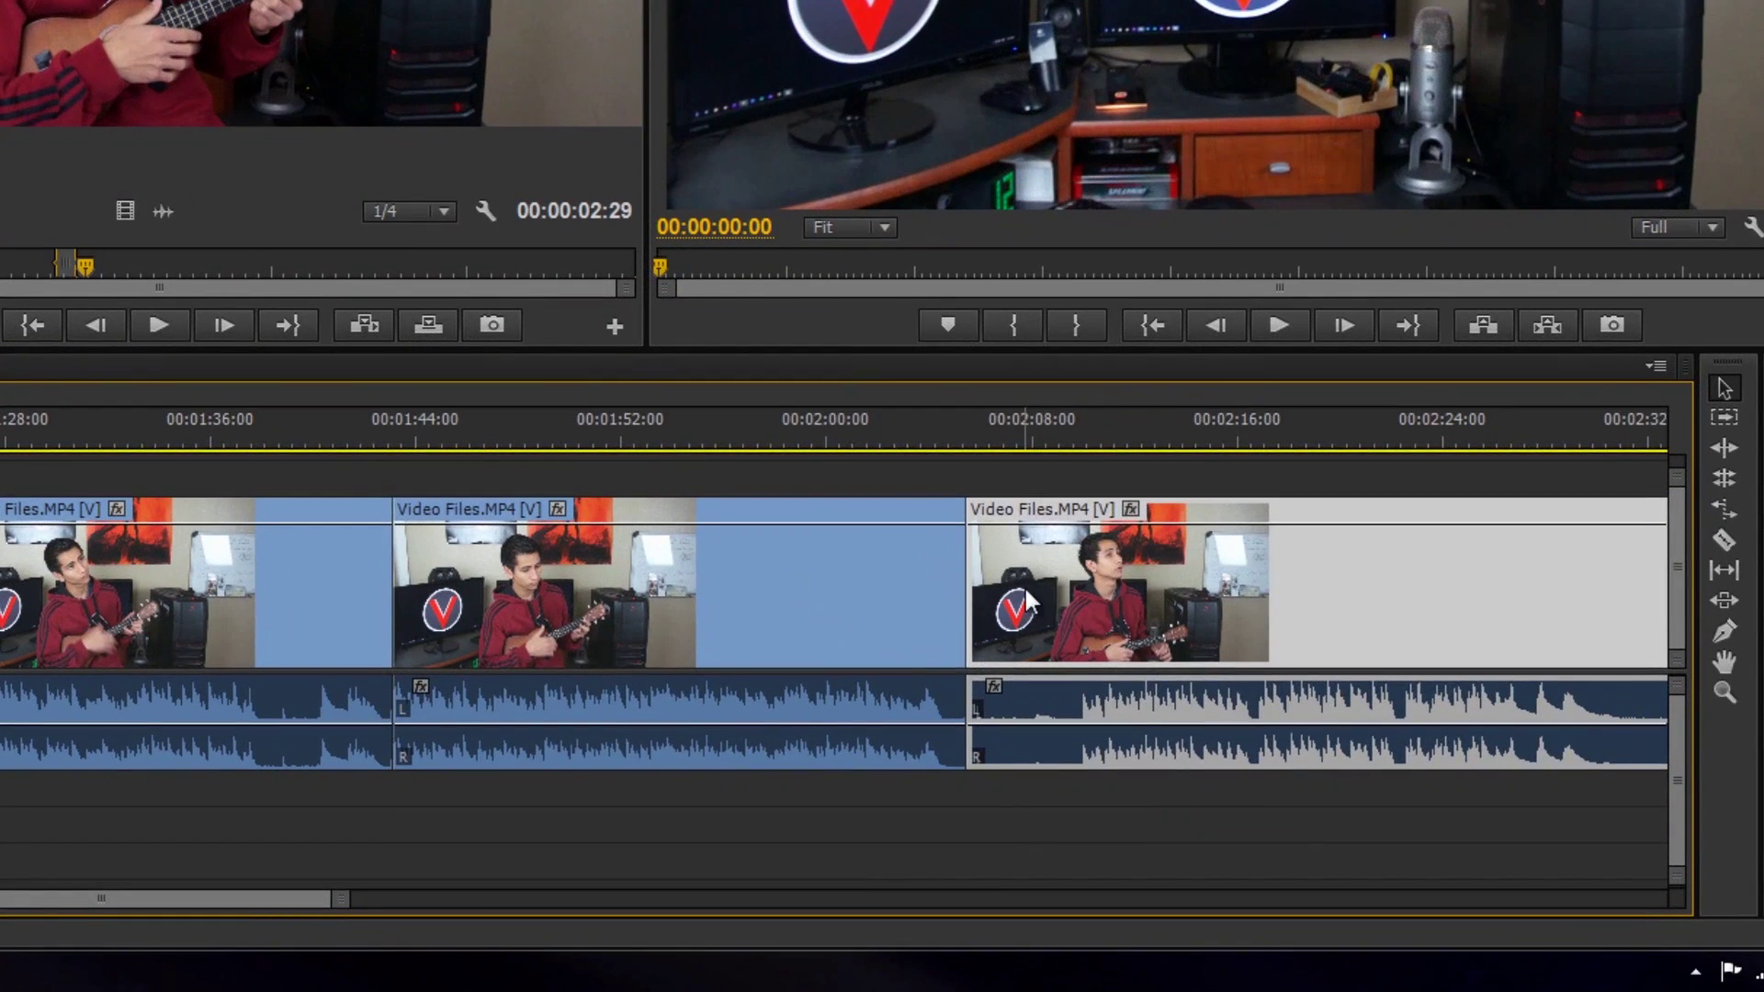
pyautogui.click(832, 561)
pyautogui.moveTo(961, 565); pyautogui.dragTo(780, 576)
pyautogui.click(1175, 635)
pyautogui.moveTo(1332, 594); pyautogui.dragTo(1257, 613)
pyautogui.moveTo(804, 449); pyautogui.dragTo(722, 449)
pyautogui.moveTo(1075, 597); pyautogui.dragTo(978, 596)
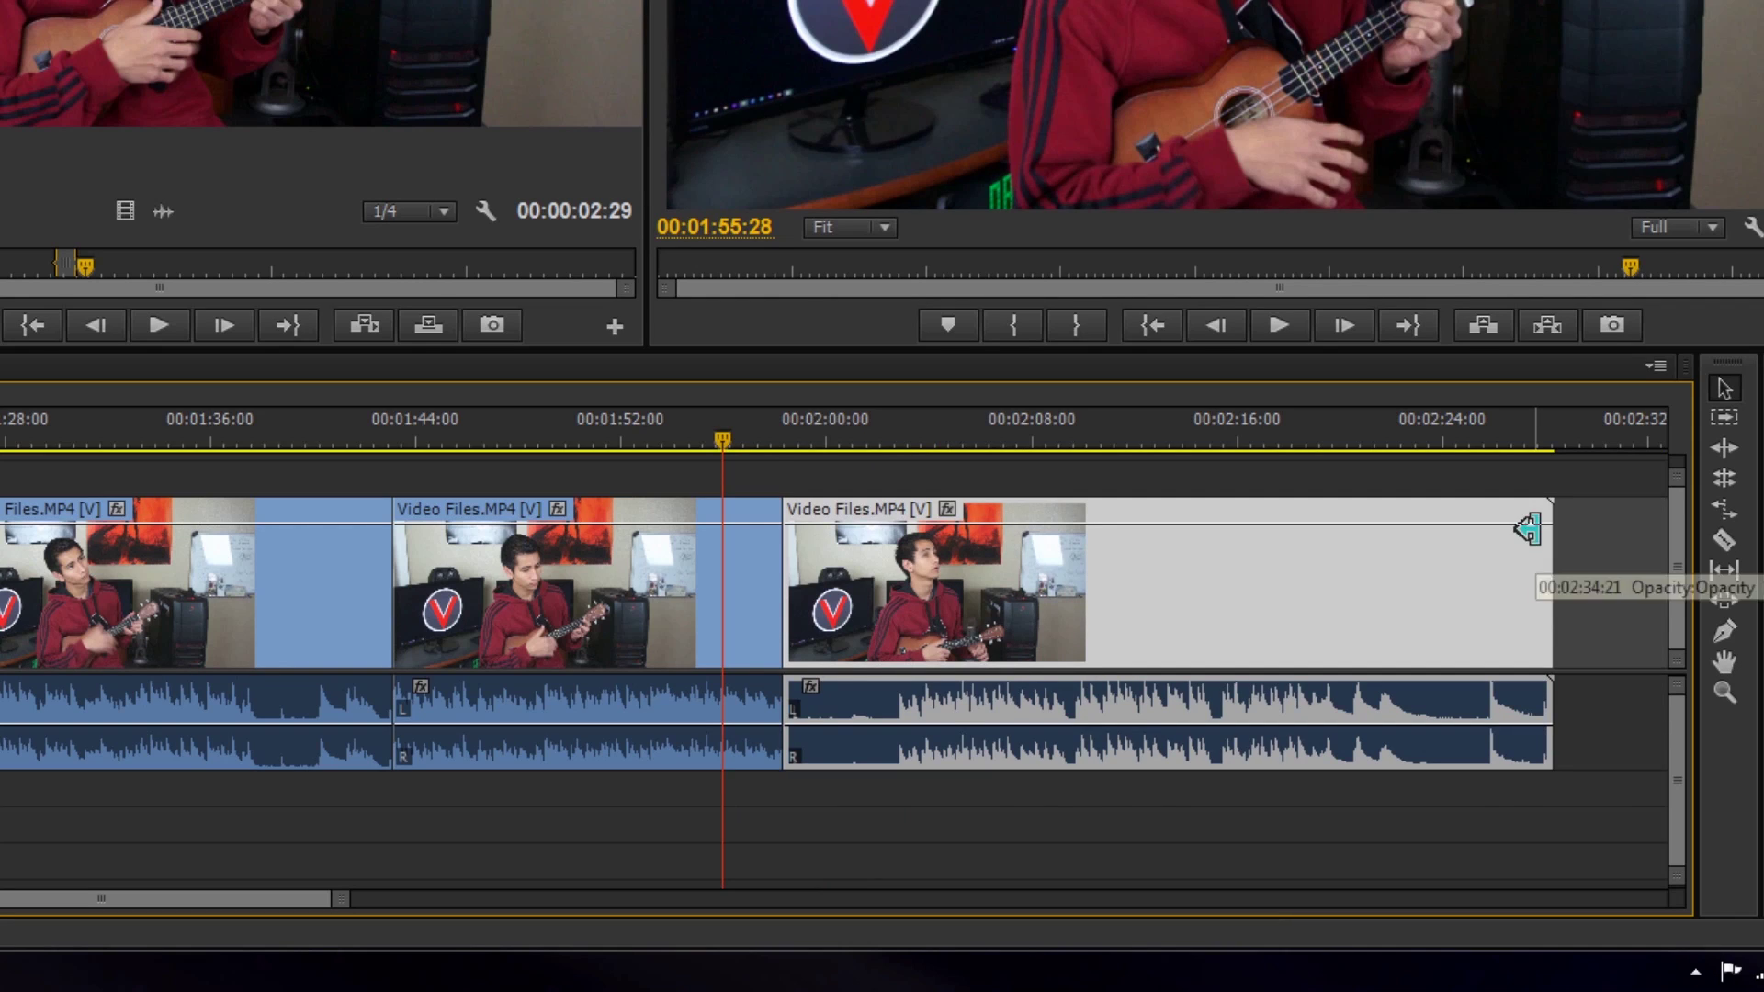
# - Try ripple-trimming the clip edges, then trim the second clip's end shorter, leaving a gap
pyautogui.click(1725, 449)
pyautogui.click(1725, 451)
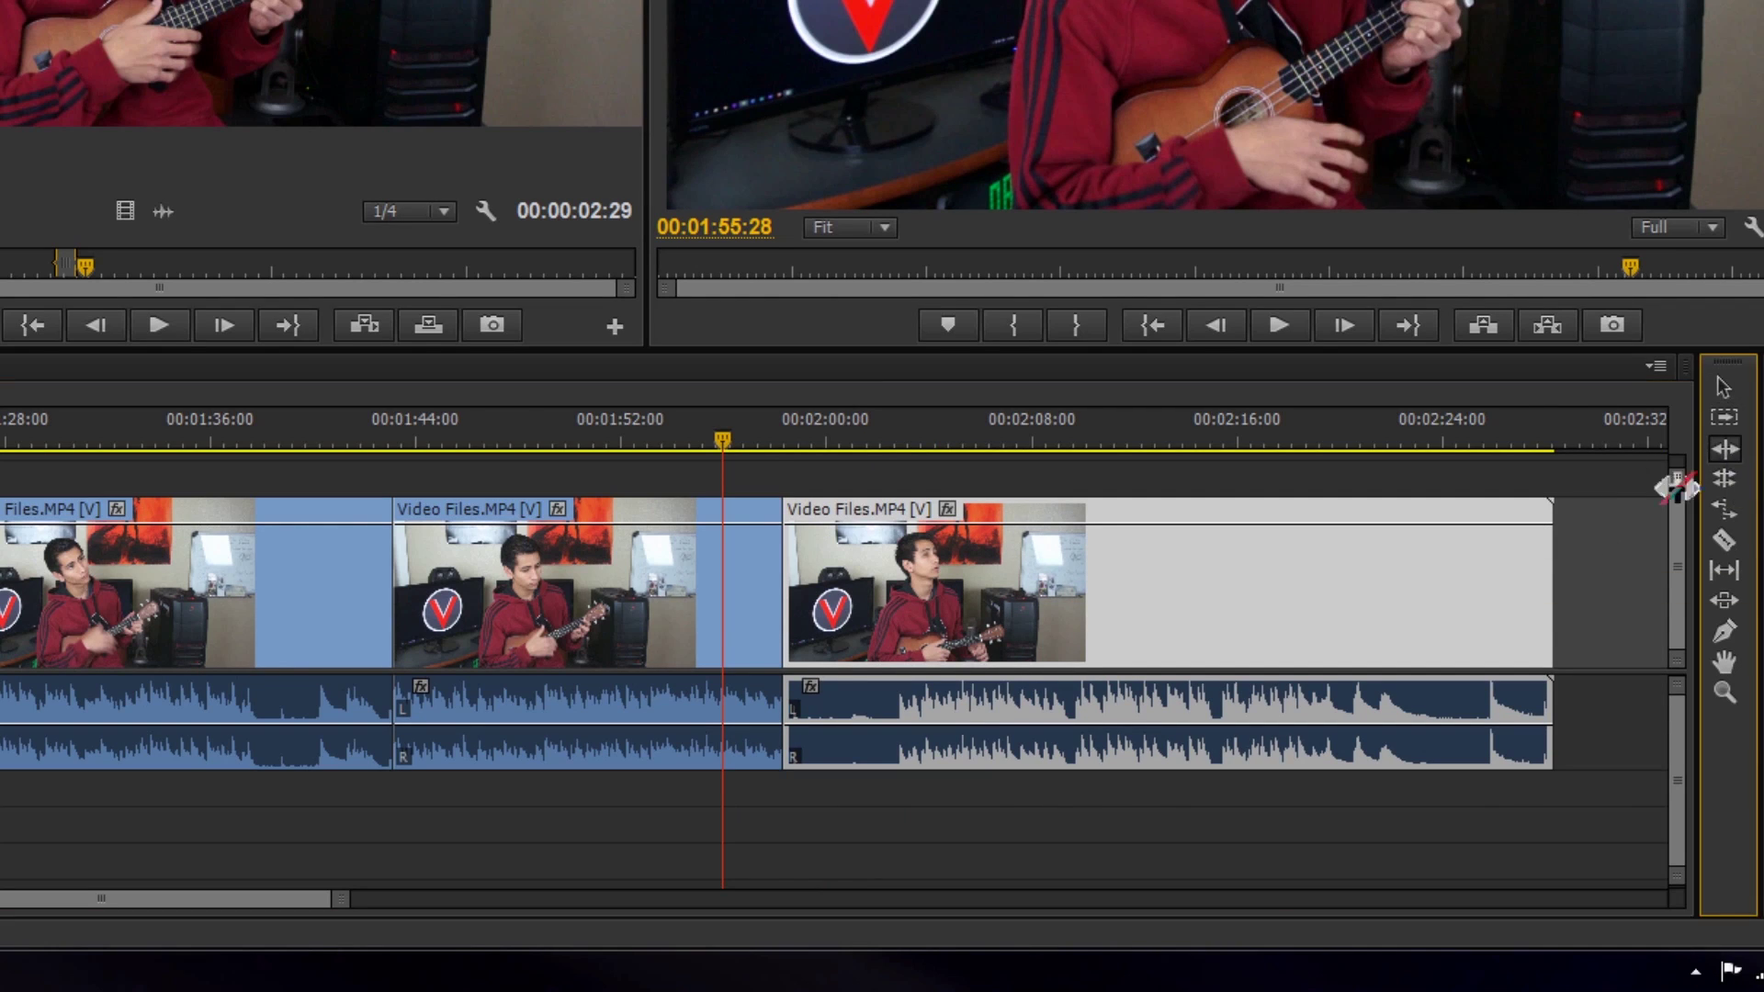
pyautogui.moveTo(775, 579); pyautogui.dragTo(669, 588)
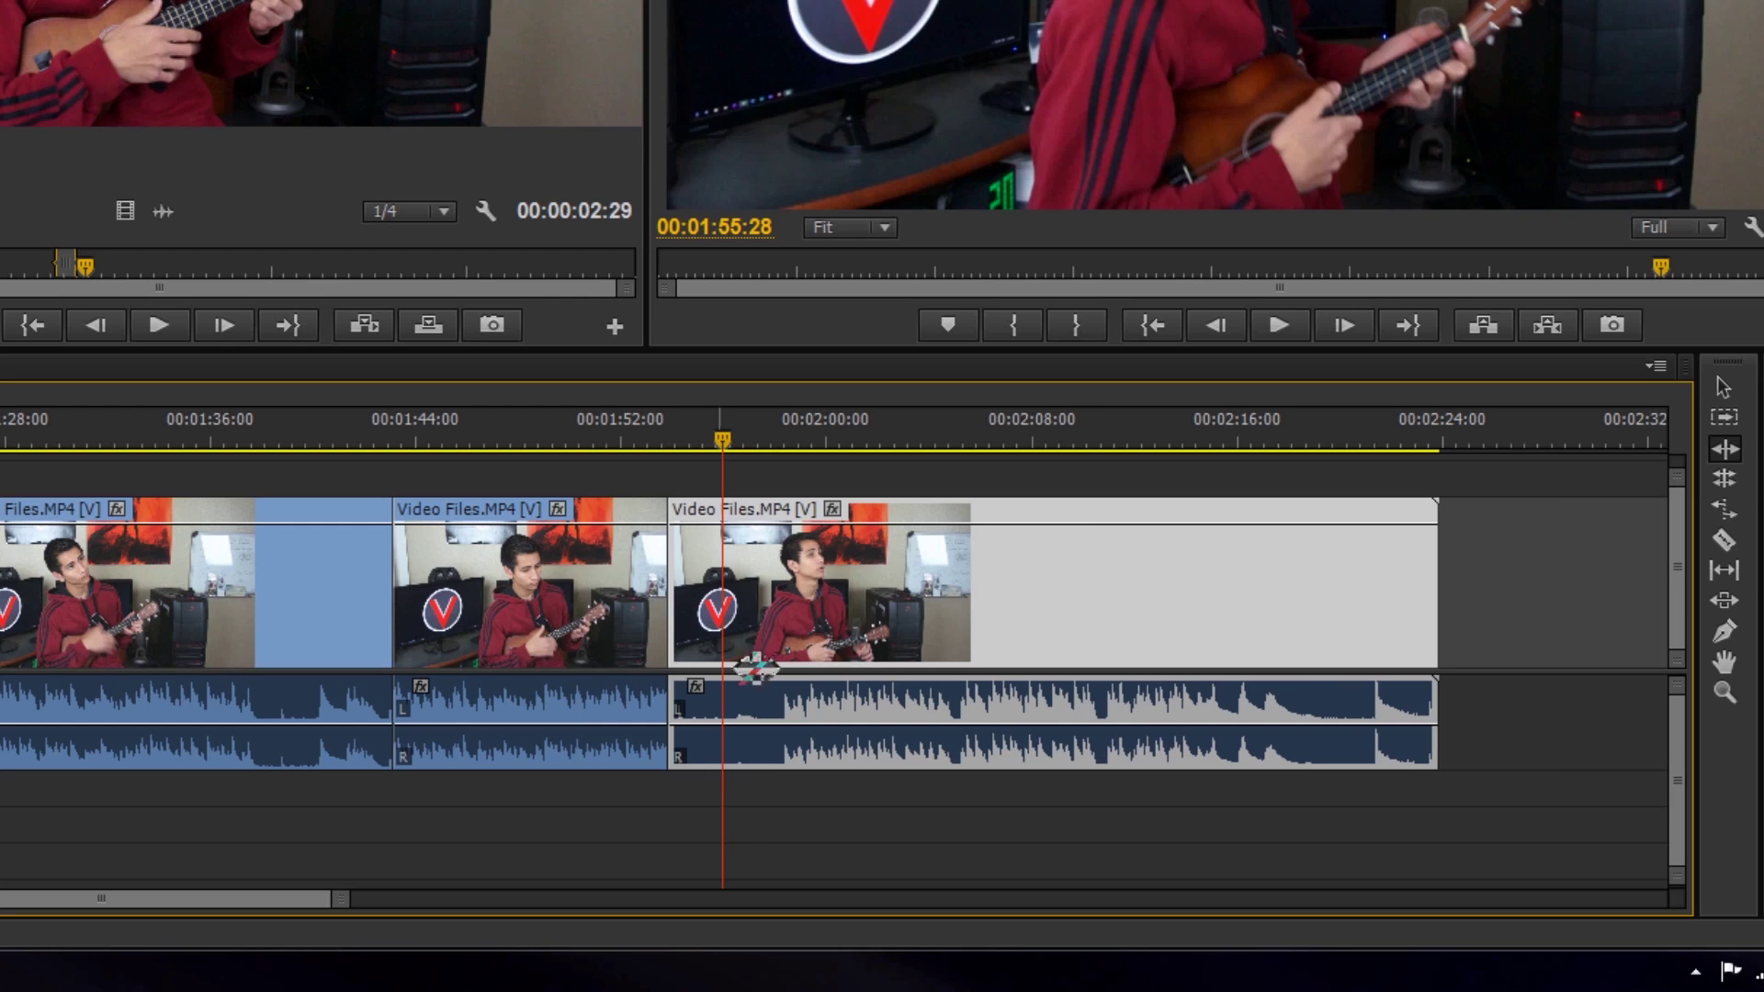
pyautogui.moveTo(649, 574); pyautogui.dragTo(763, 579)
pyautogui.click(1723, 389)
pyautogui.moveTo(1007, 577); pyautogui.dragTo(838, 583)
# - With the Rolling Edit tool, roll the cut between the last two clips about four seconds later
pyautogui.press('-')
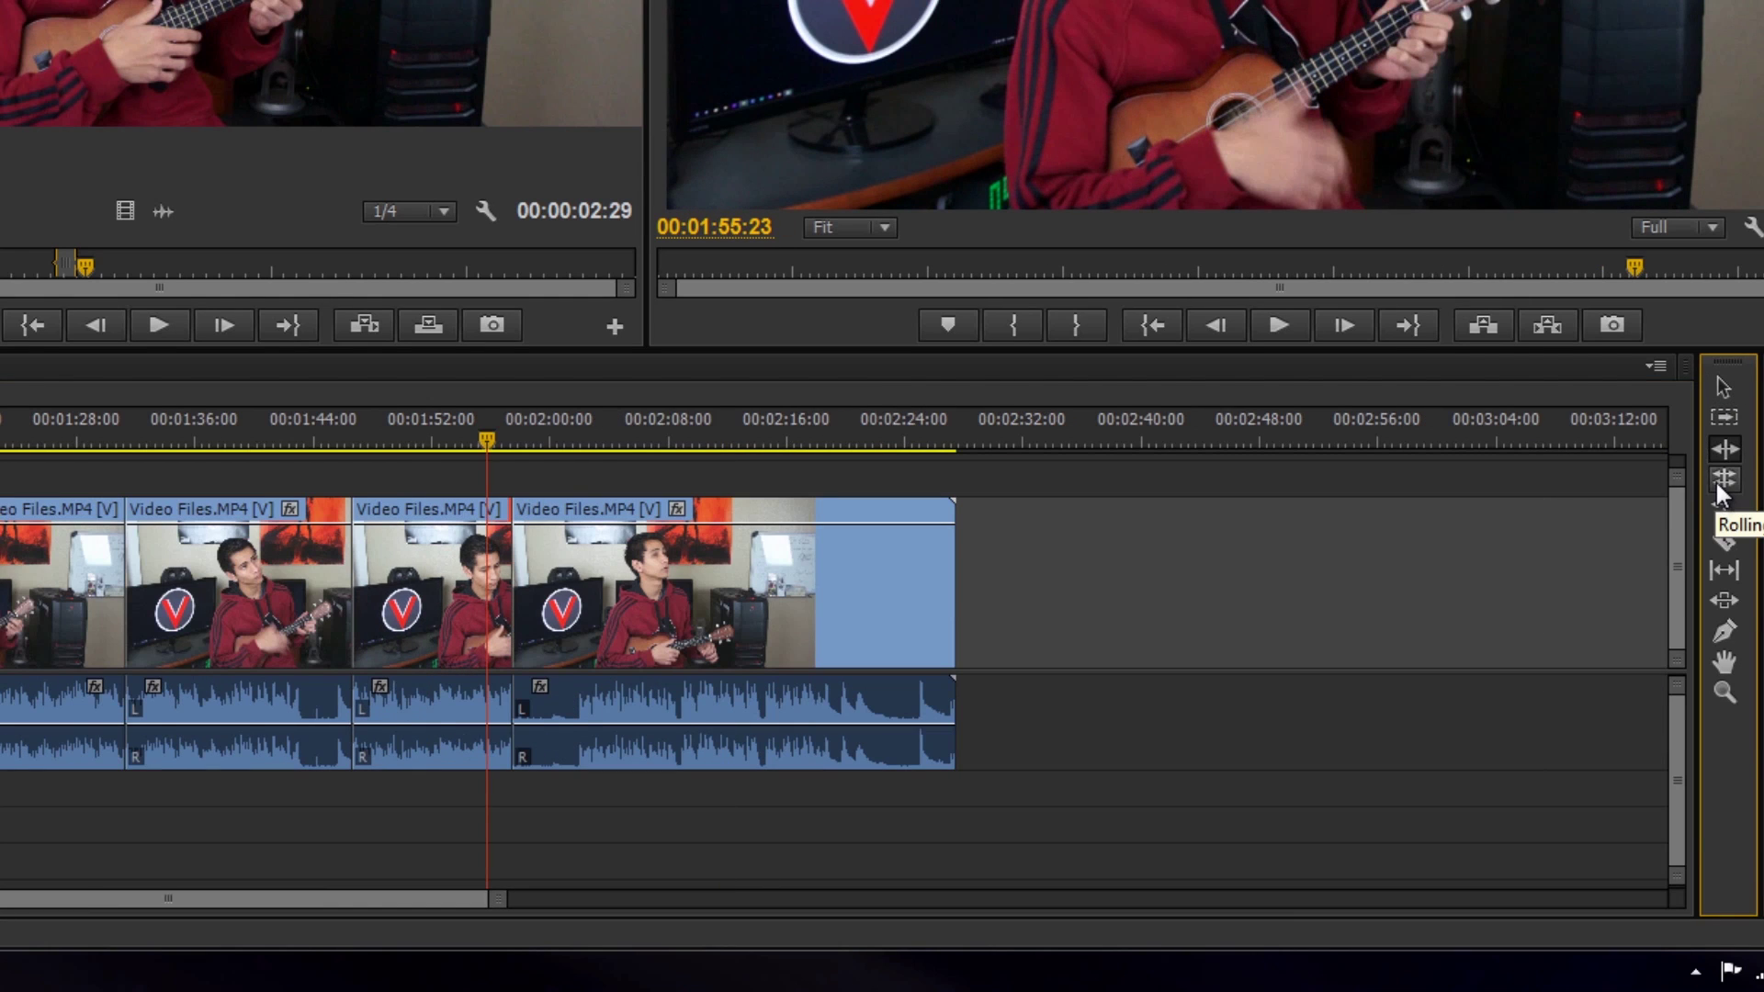
pyautogui.click(1720, 492)
pyautogui.press('=')
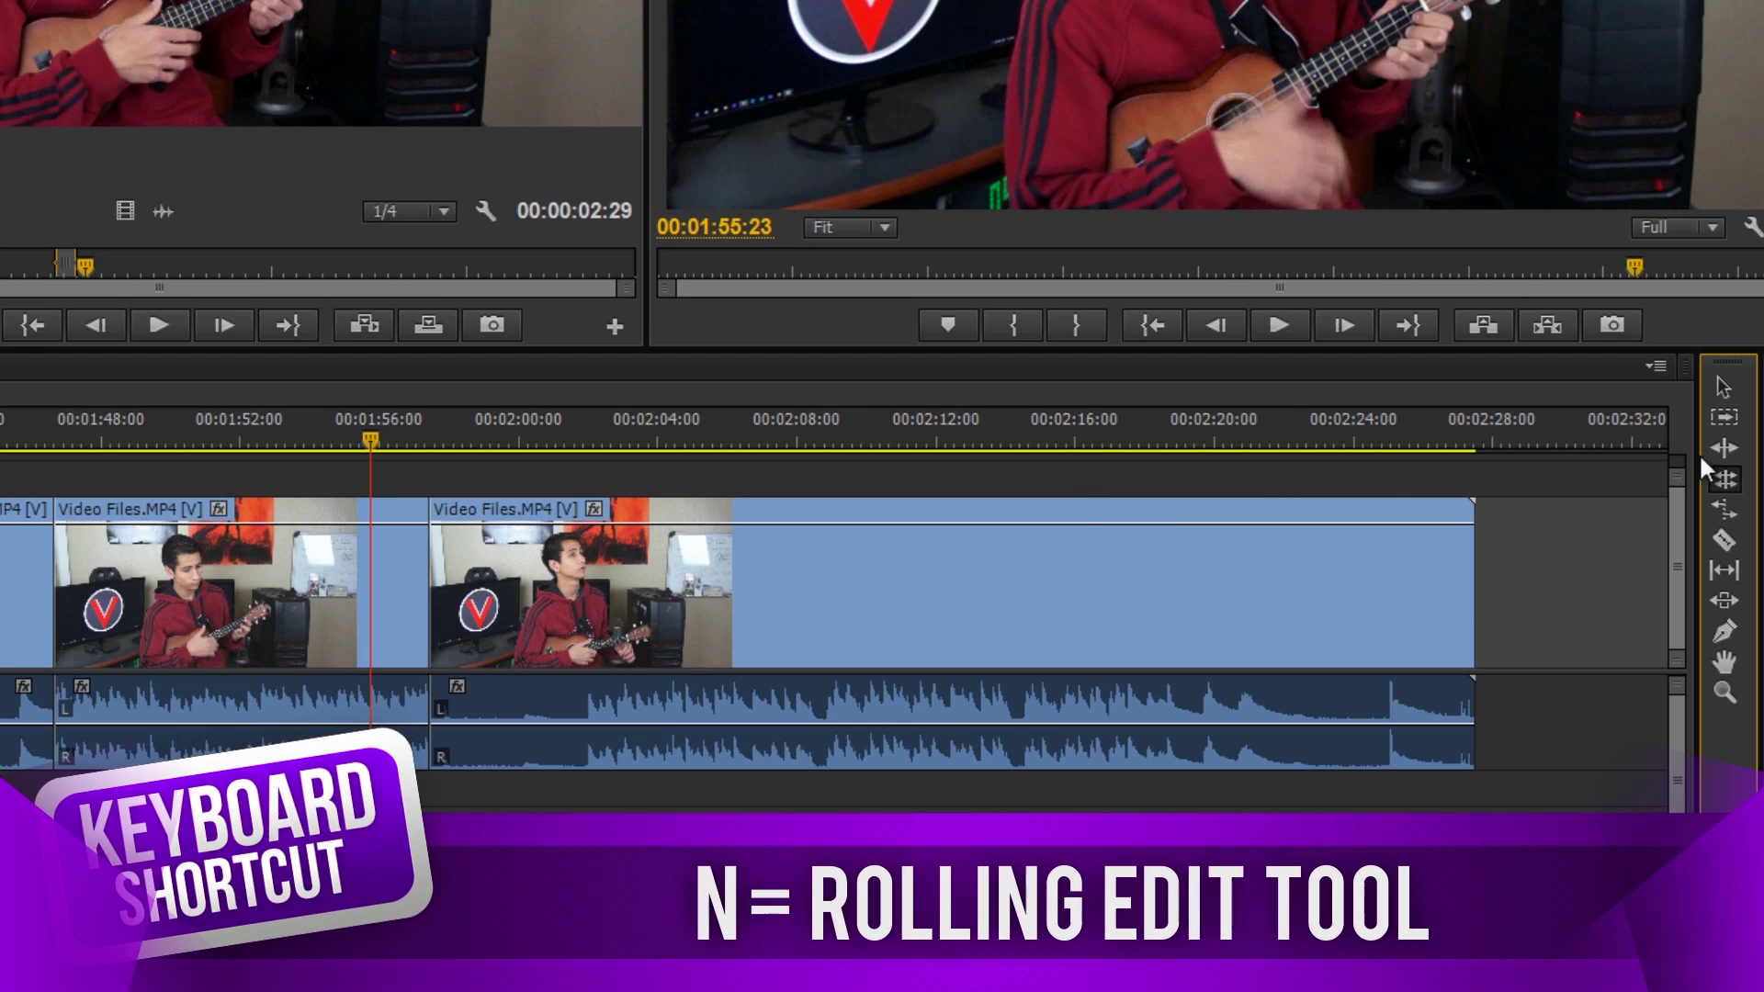
pyautogui.click(432, 598)
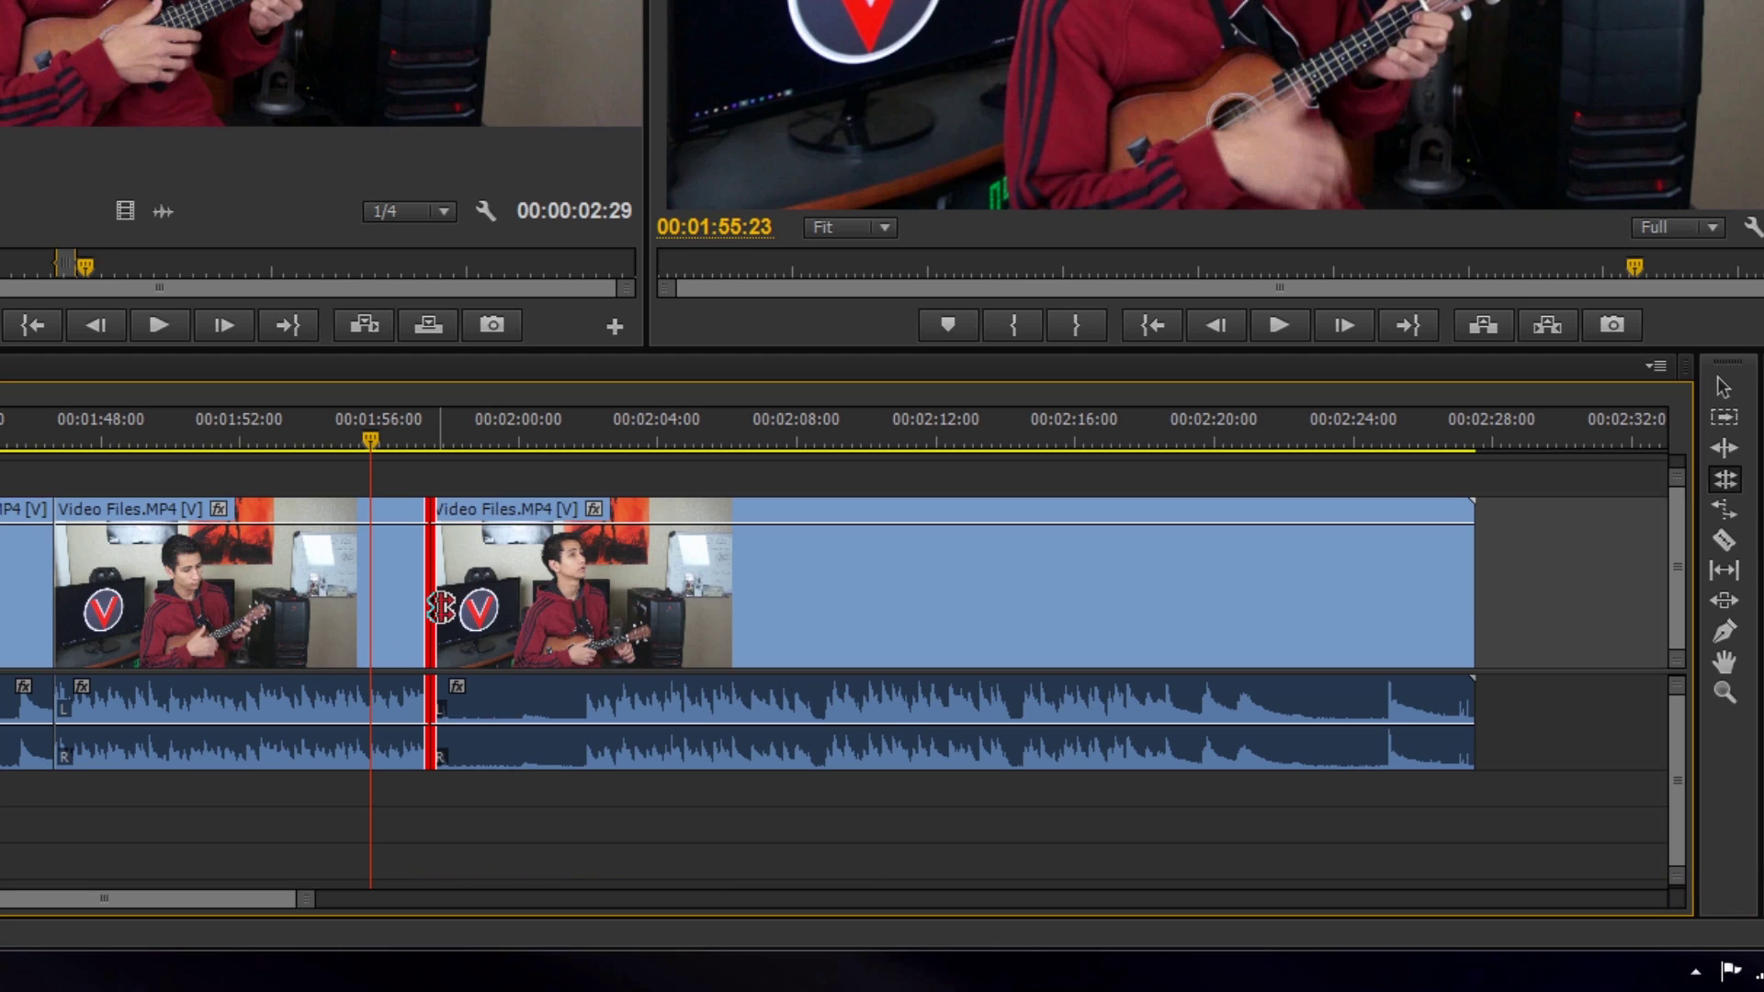
pyautogui.click(243, 611)
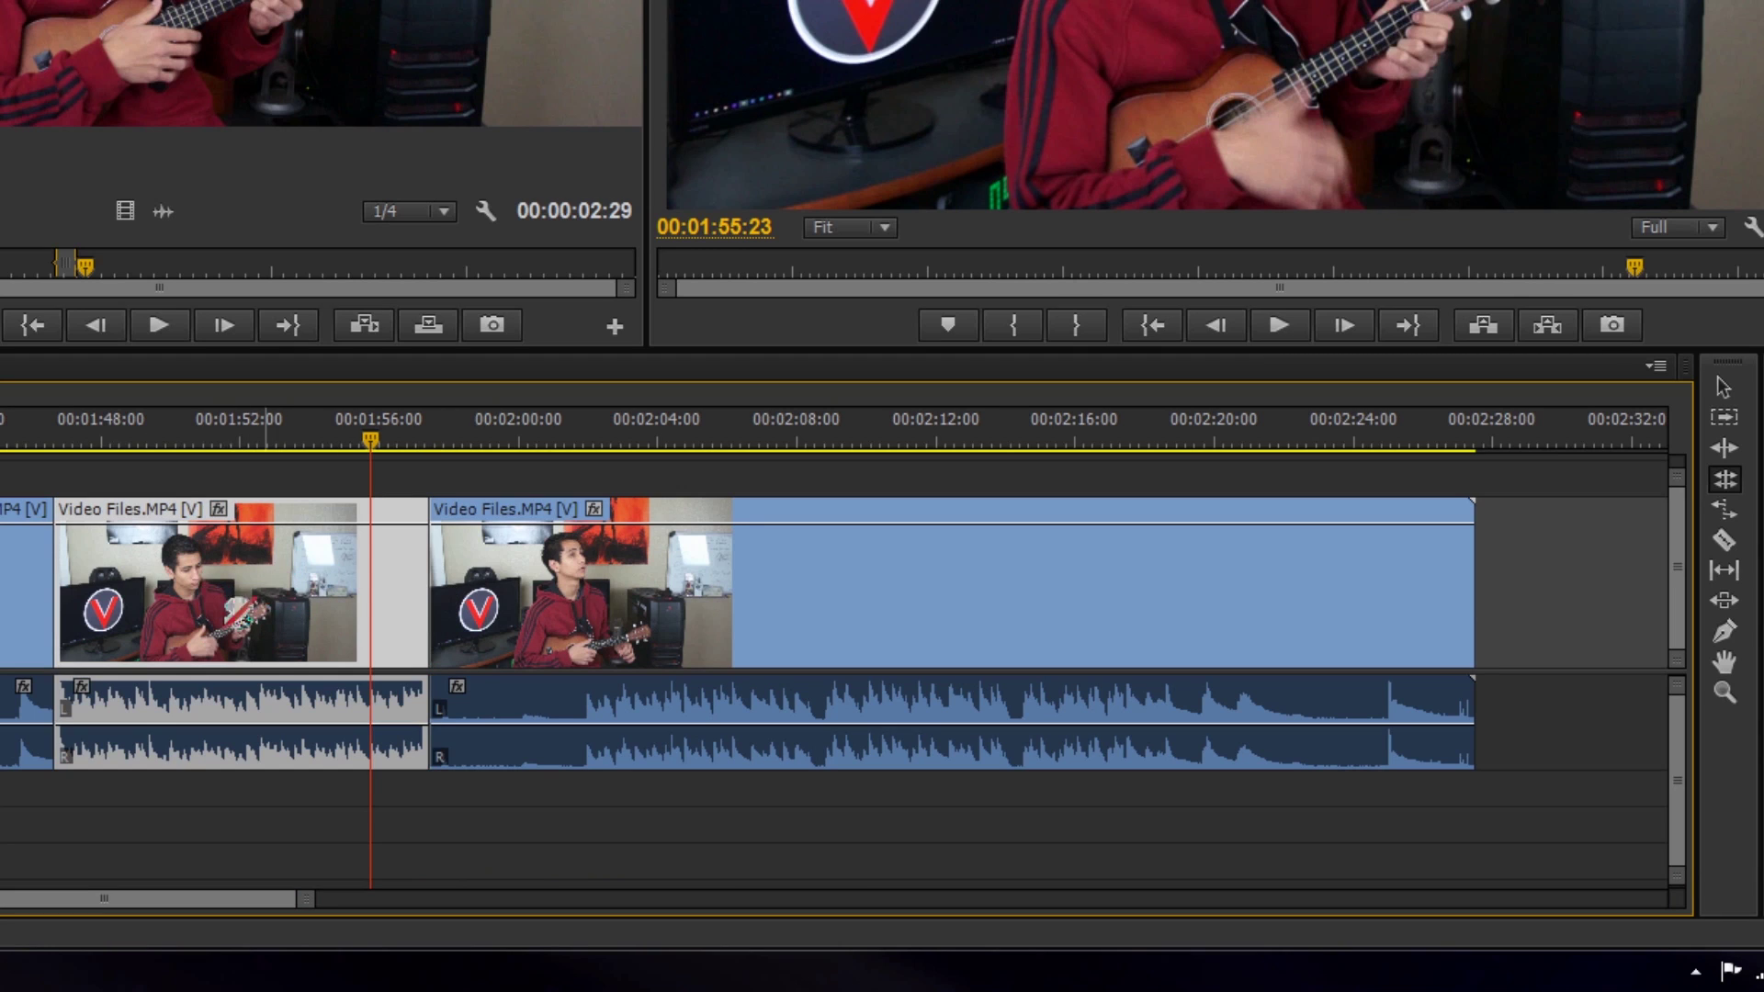
pyautogui.click(450, 561)
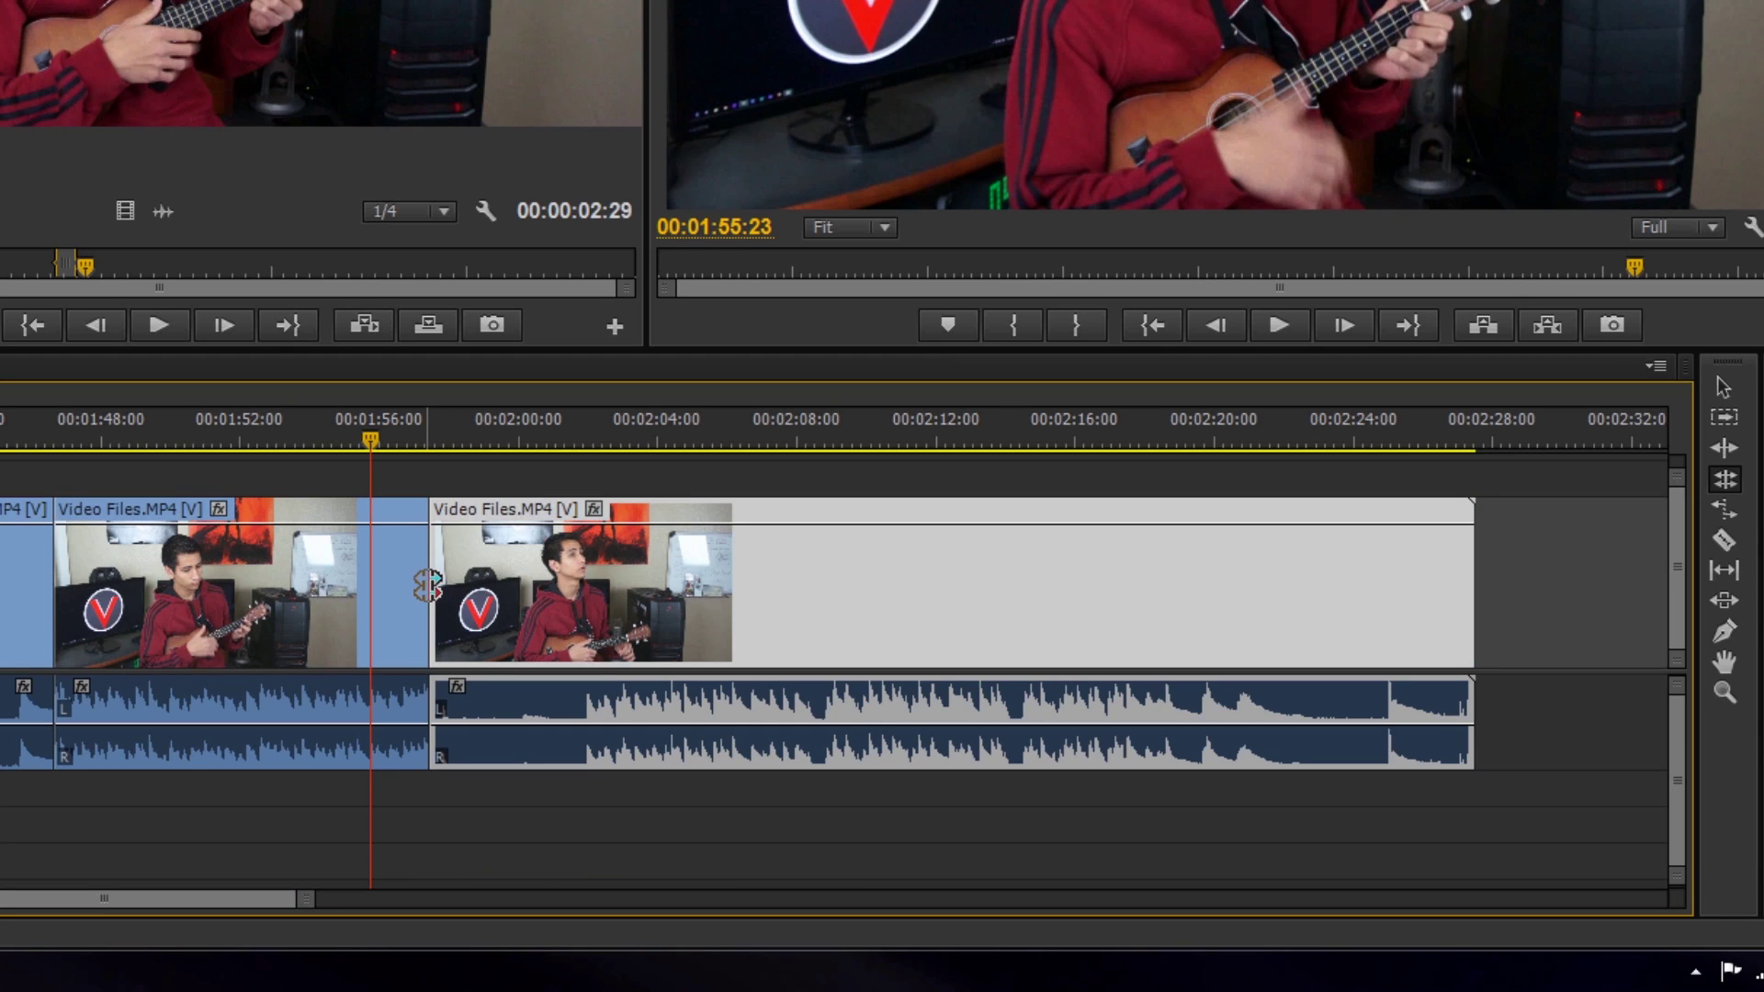
pyautogui.moveTo(427, 585); pyautogui.dragTo(433, 634)
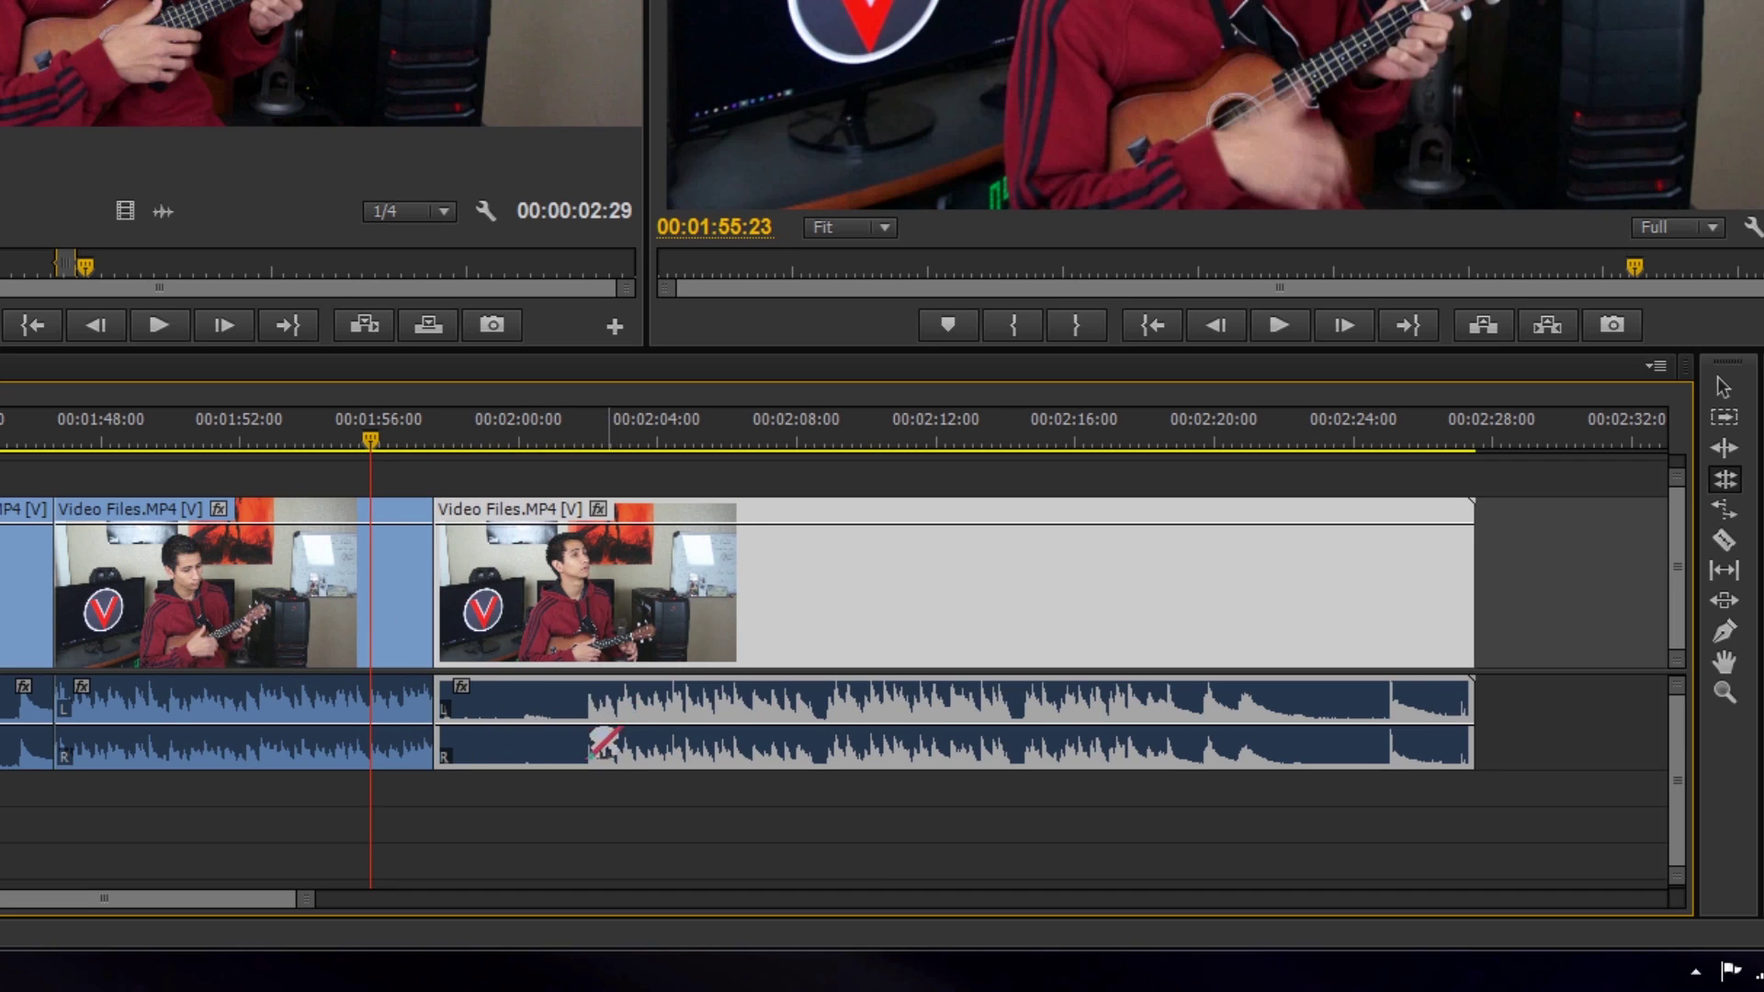
# - Roll the cut further right, then undo the rolling edit to restore the cut
pyautogui.click(275, 602)
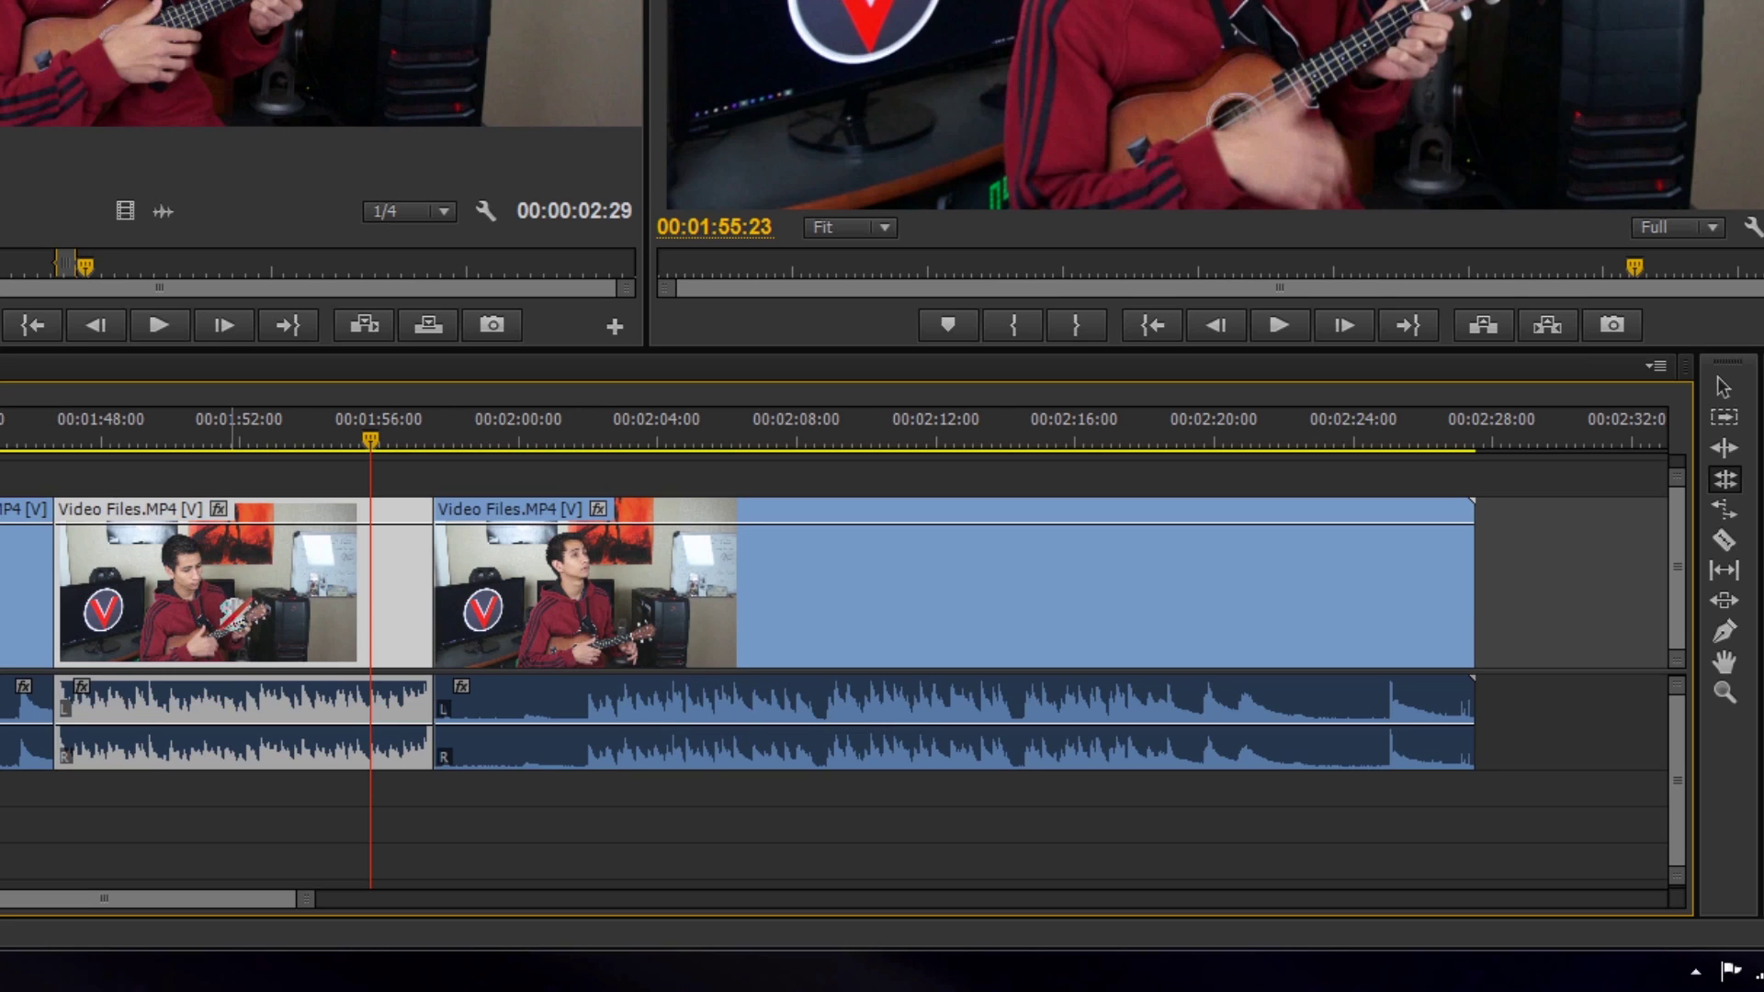
pyautogui.click(492, 615)
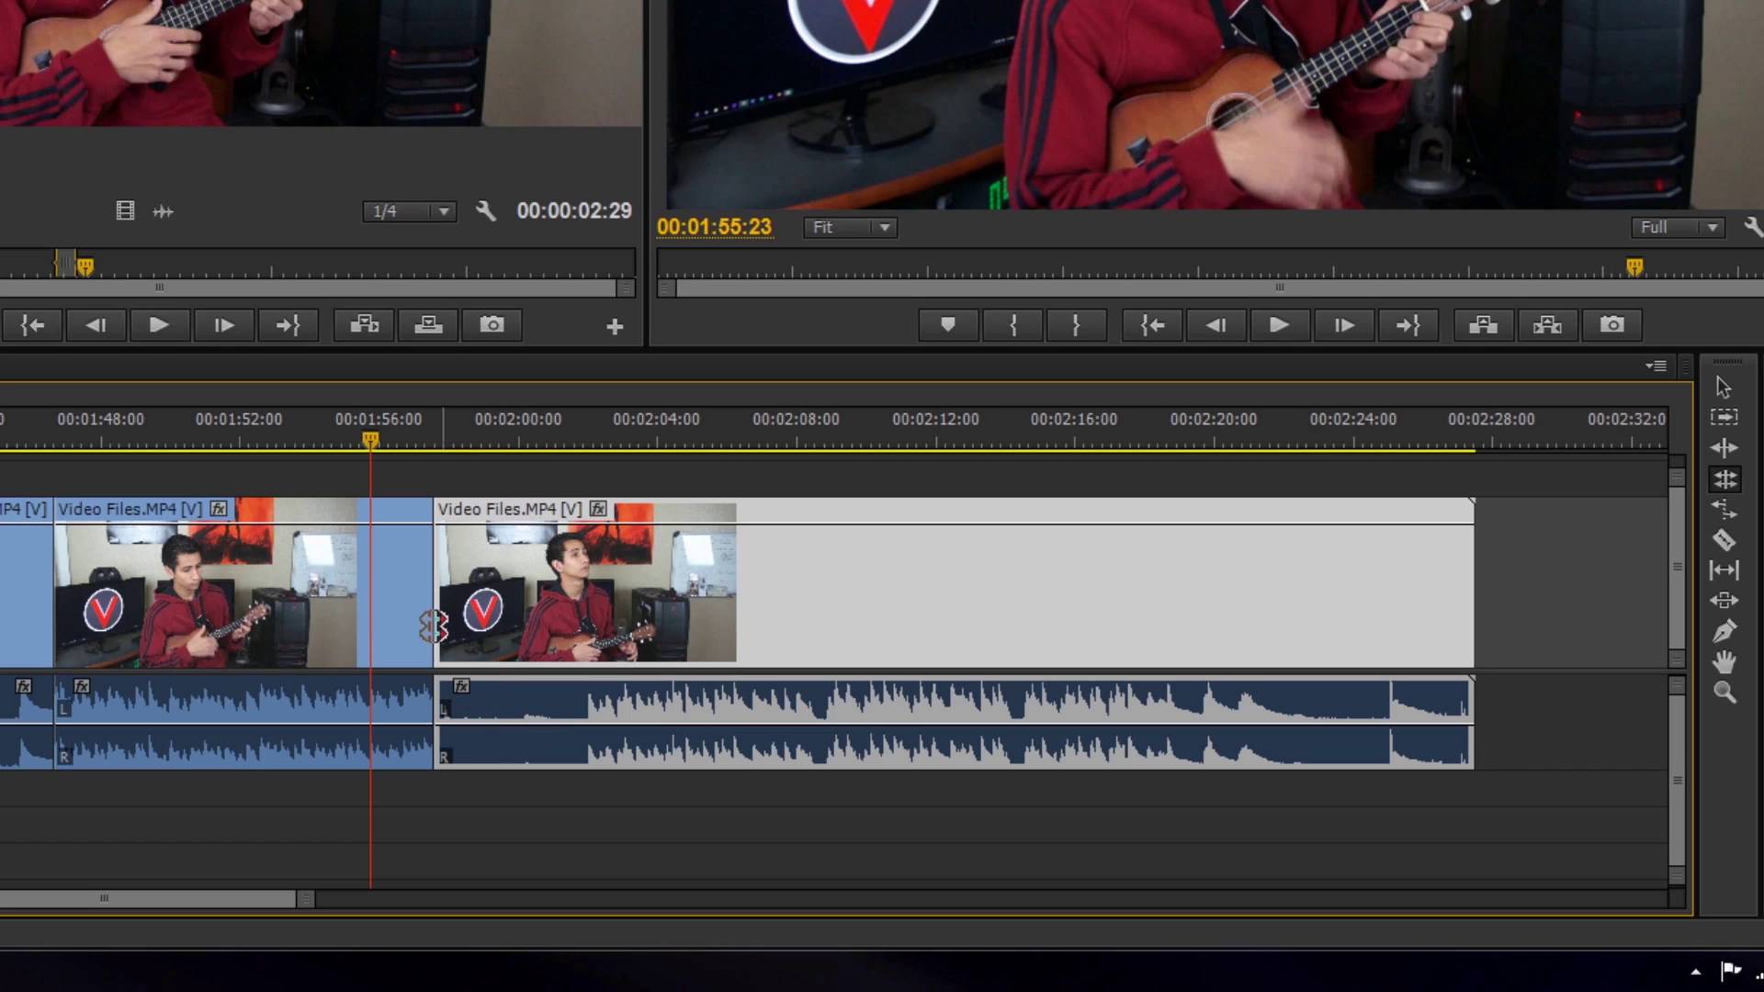
pyautogui.moveTo(433, 628); pyautogui.dragTo(496, 634)
pyautogui.moveTo(545, 643); pyautogui.dragTo(576, 643)
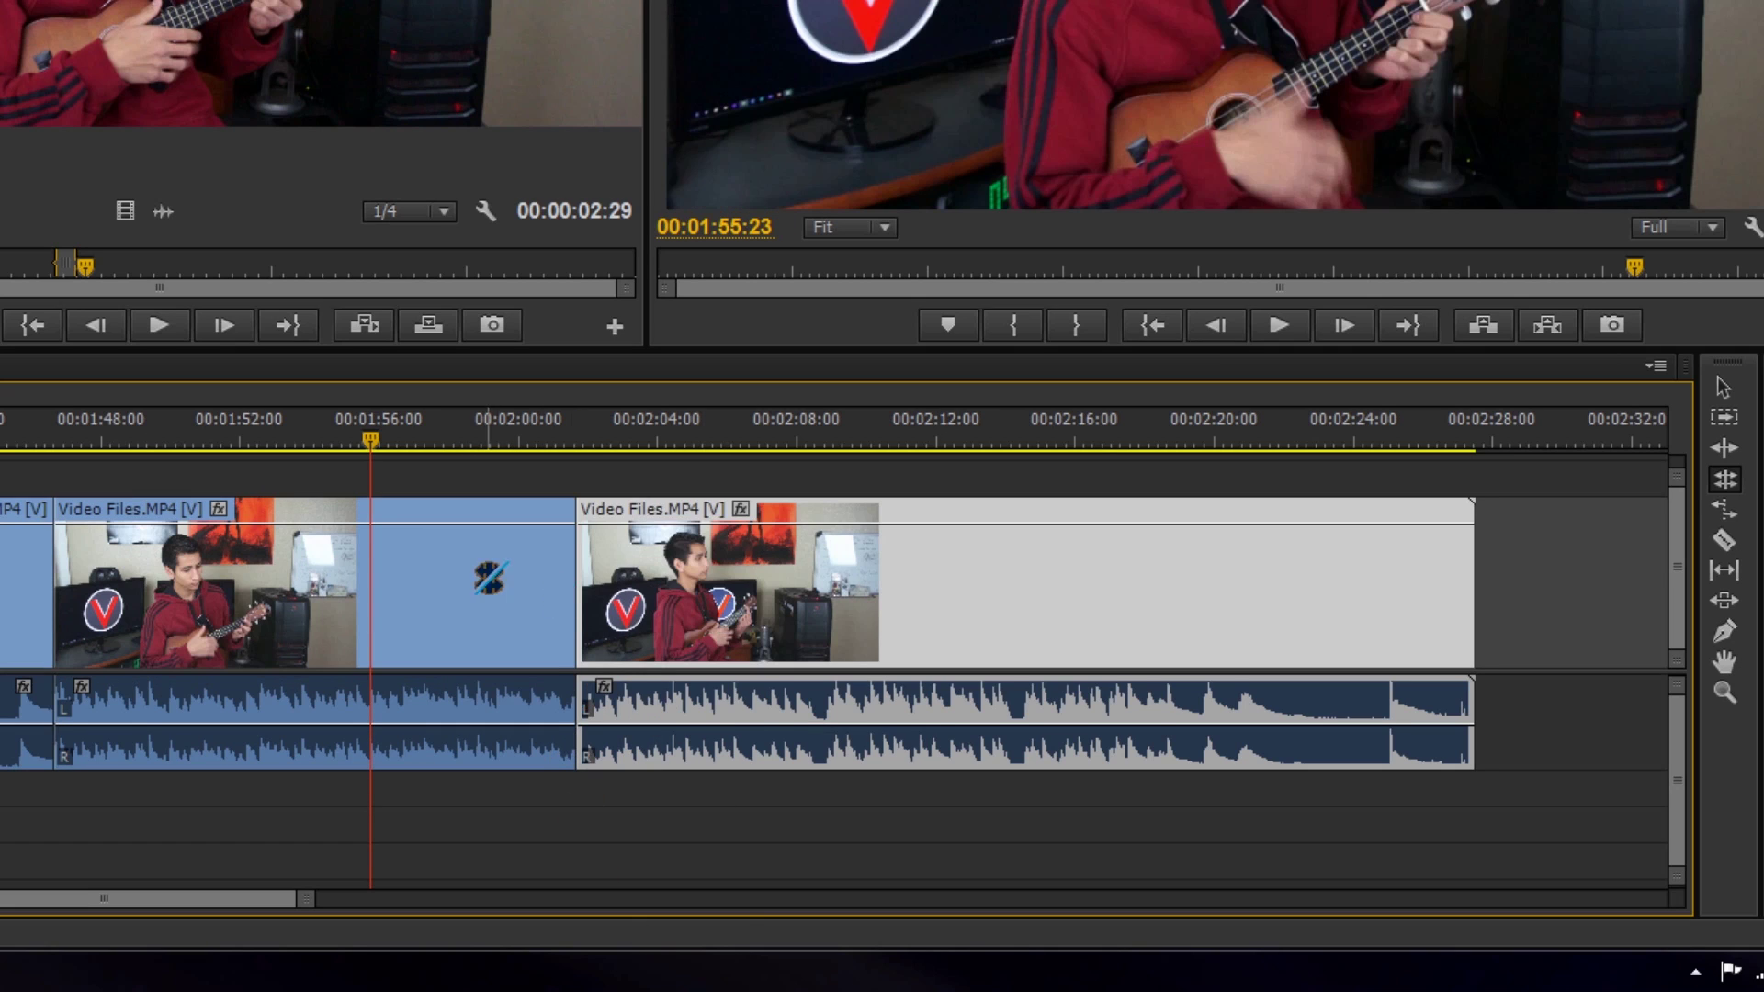
pyautogui.click(629, 752)
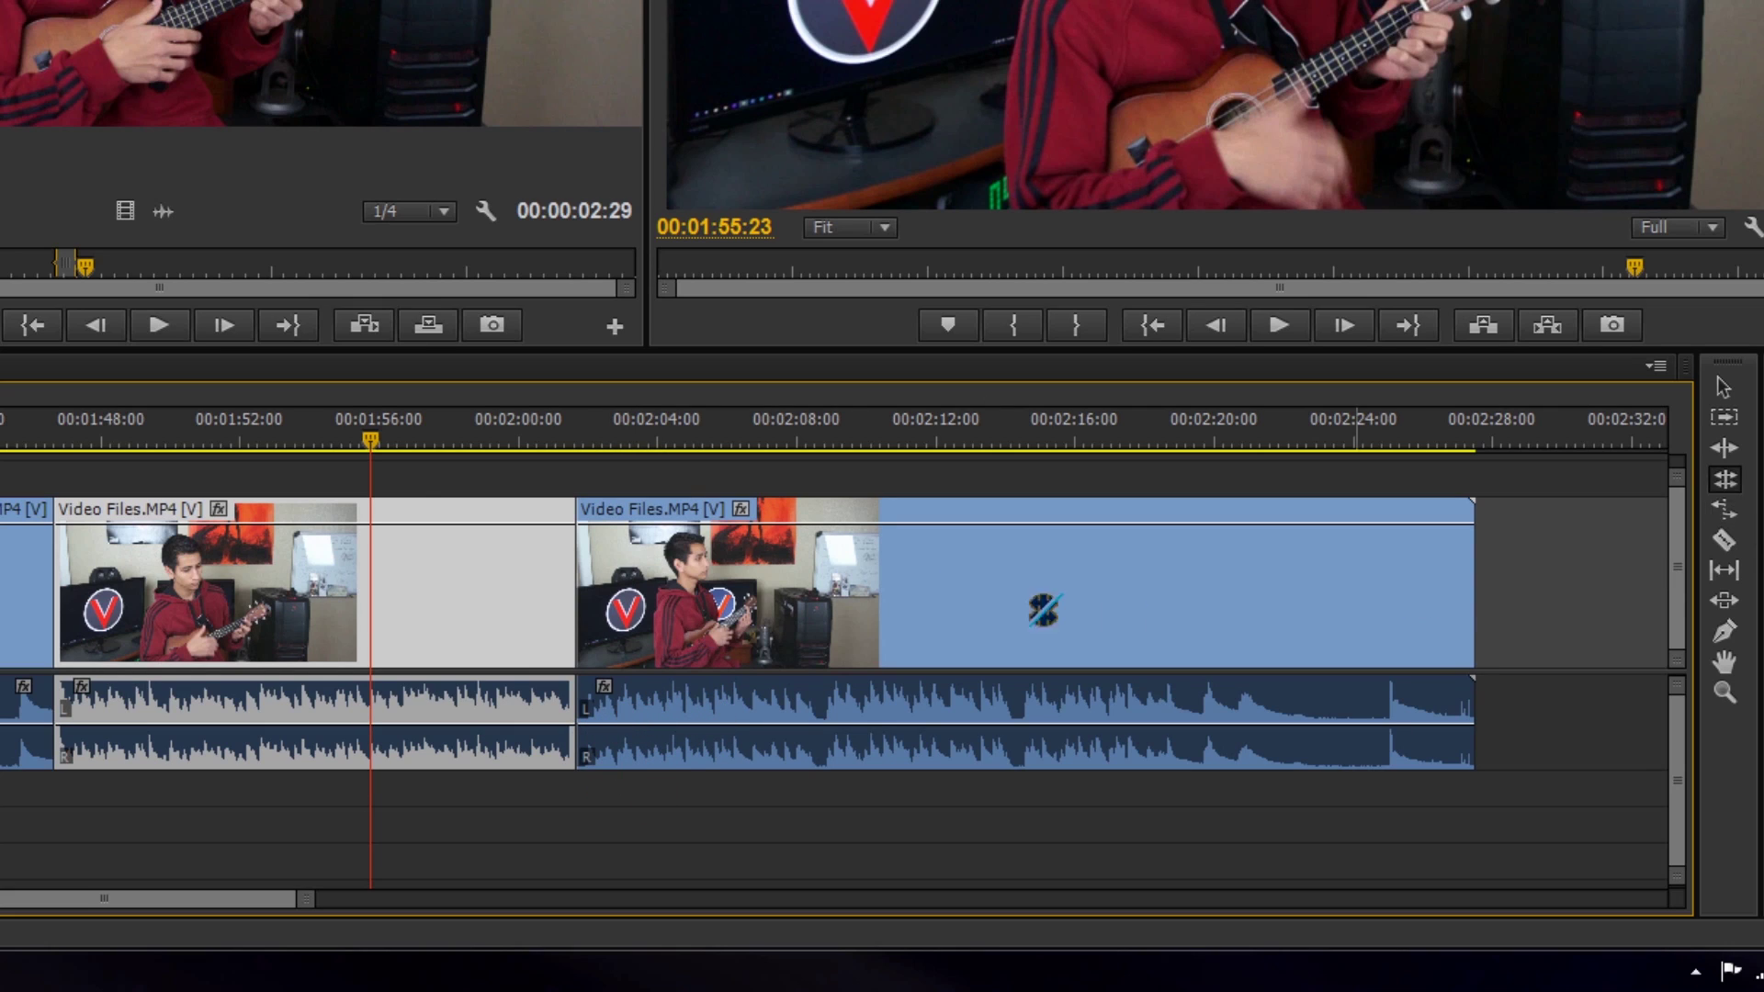
pyautogui.hotkey('ctrl', 'z')
pyautogui.click(1724, 448)
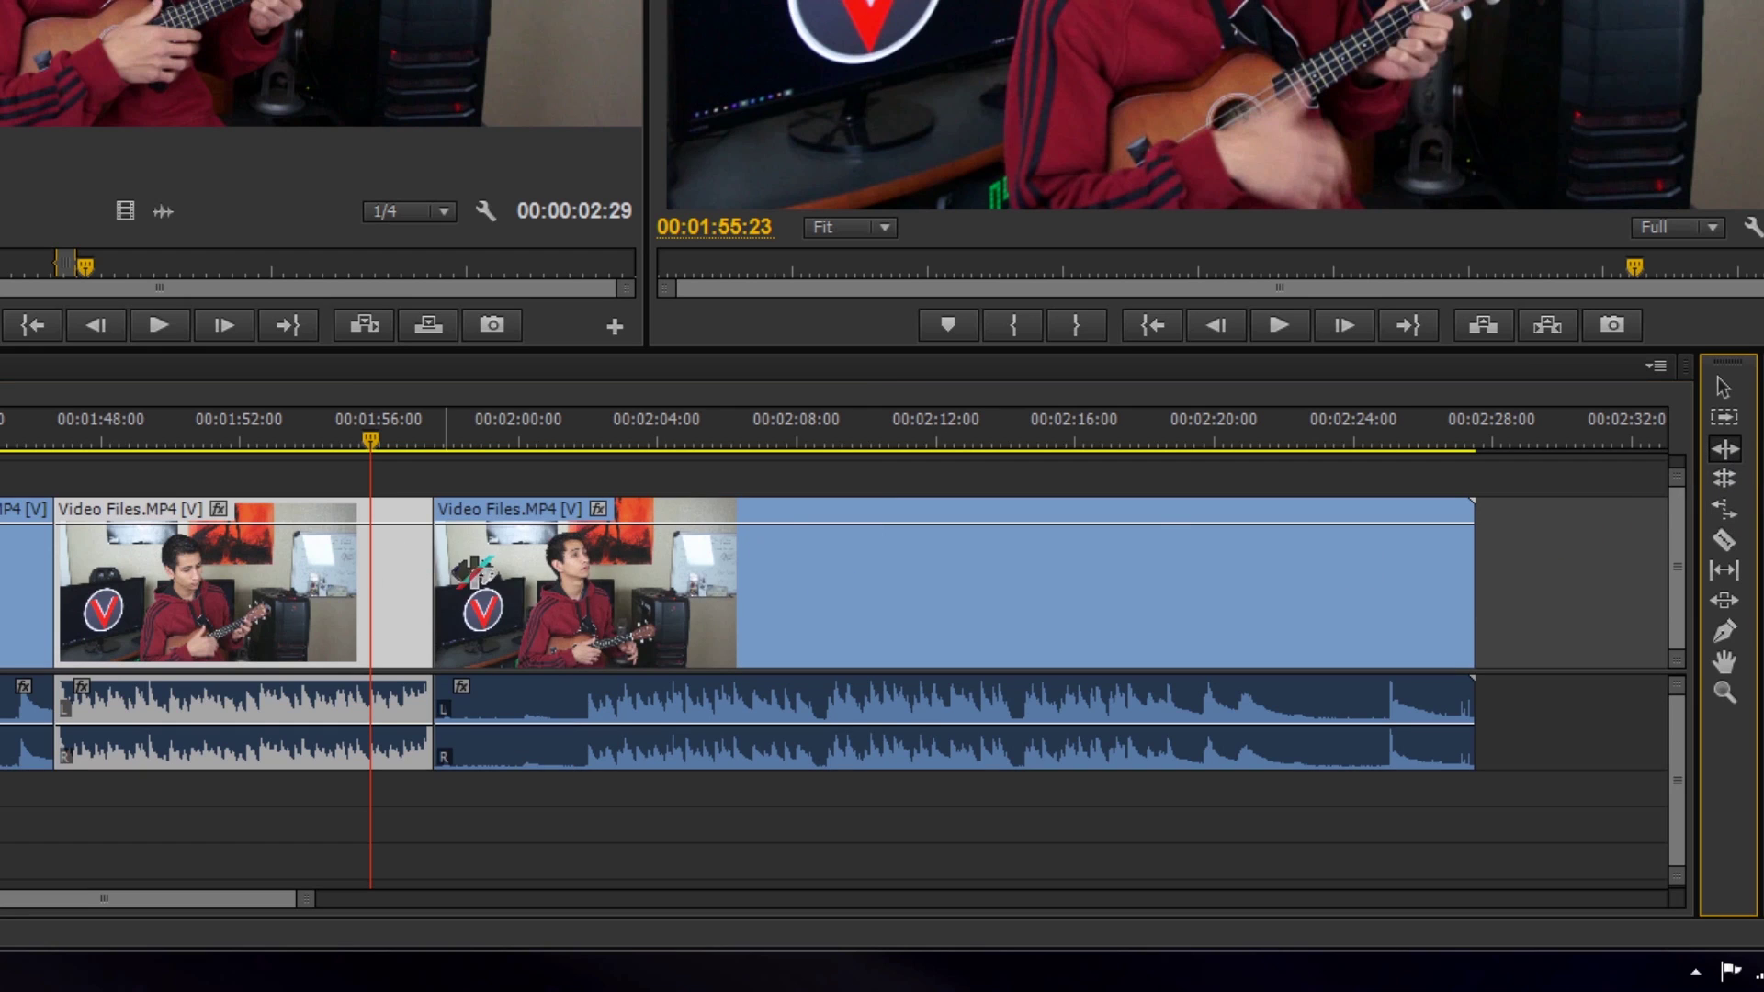
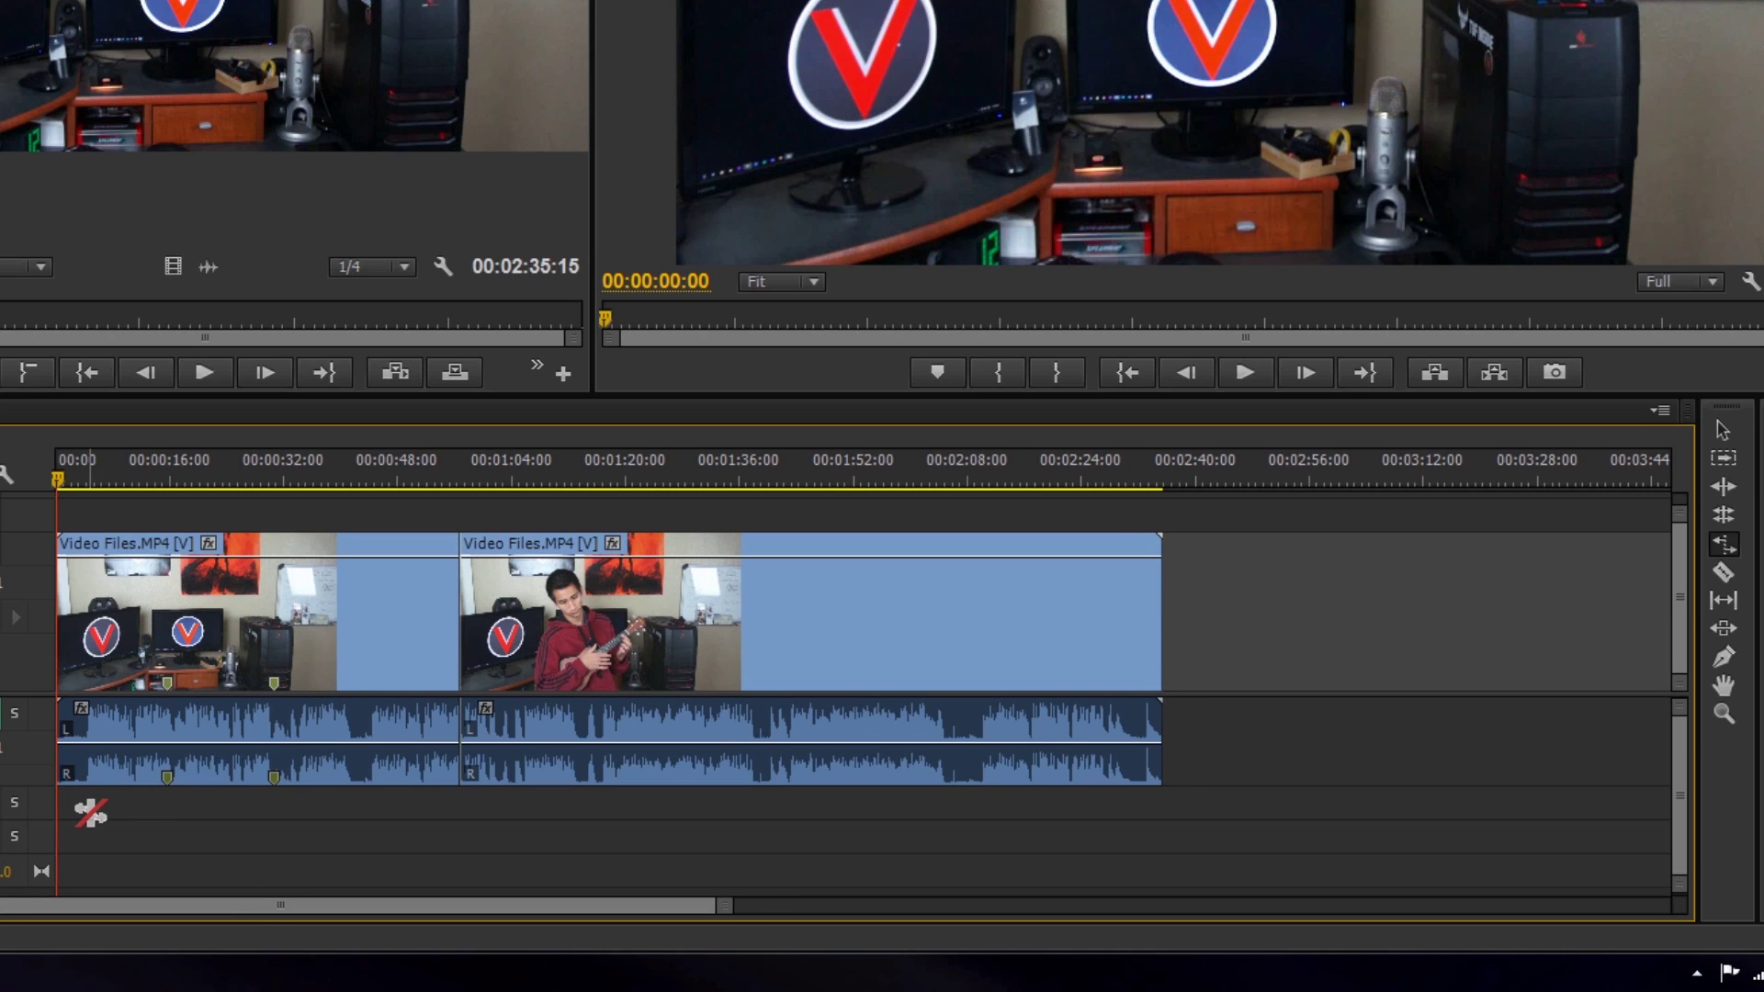
# - Select the first clip, scrub the playhead to about 00:00:22 and play the sequence
pyautogui.click(290, 684)
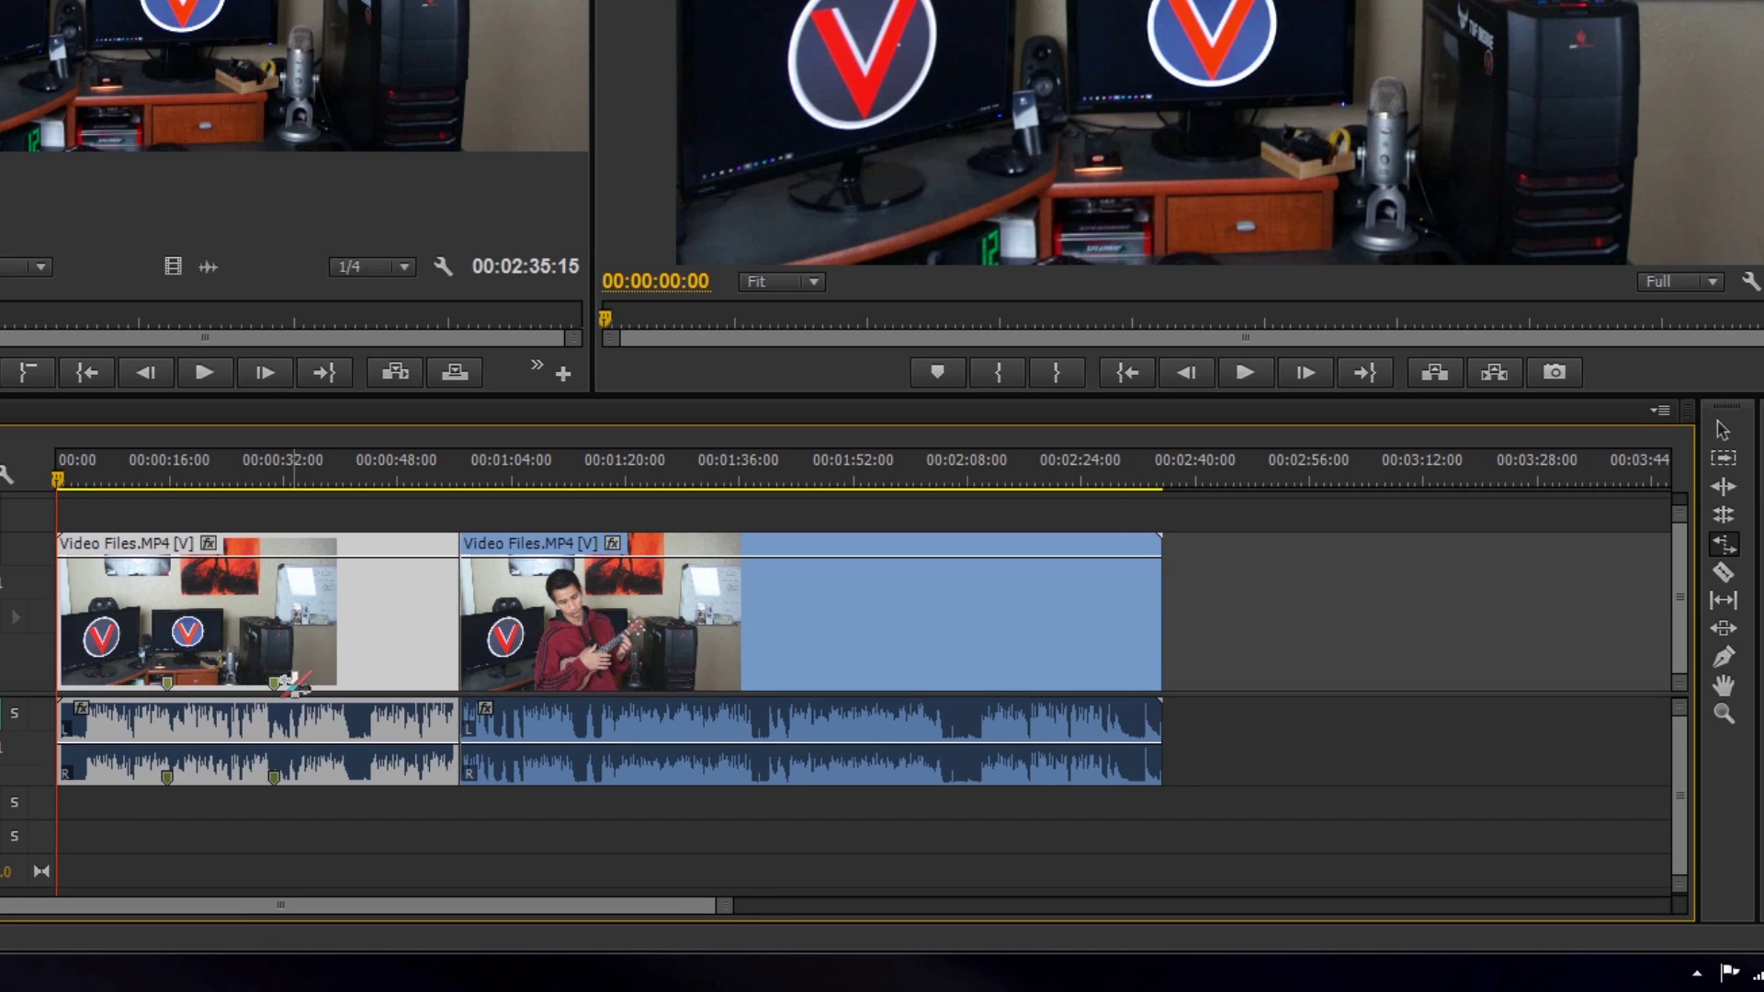
pyautogui.click(588, 632)
pyautogui.click(361, 631)
pyautogui.moveTo(278, 481); pyautogui.dragTo(217, 480)
pyautogui.press('space')
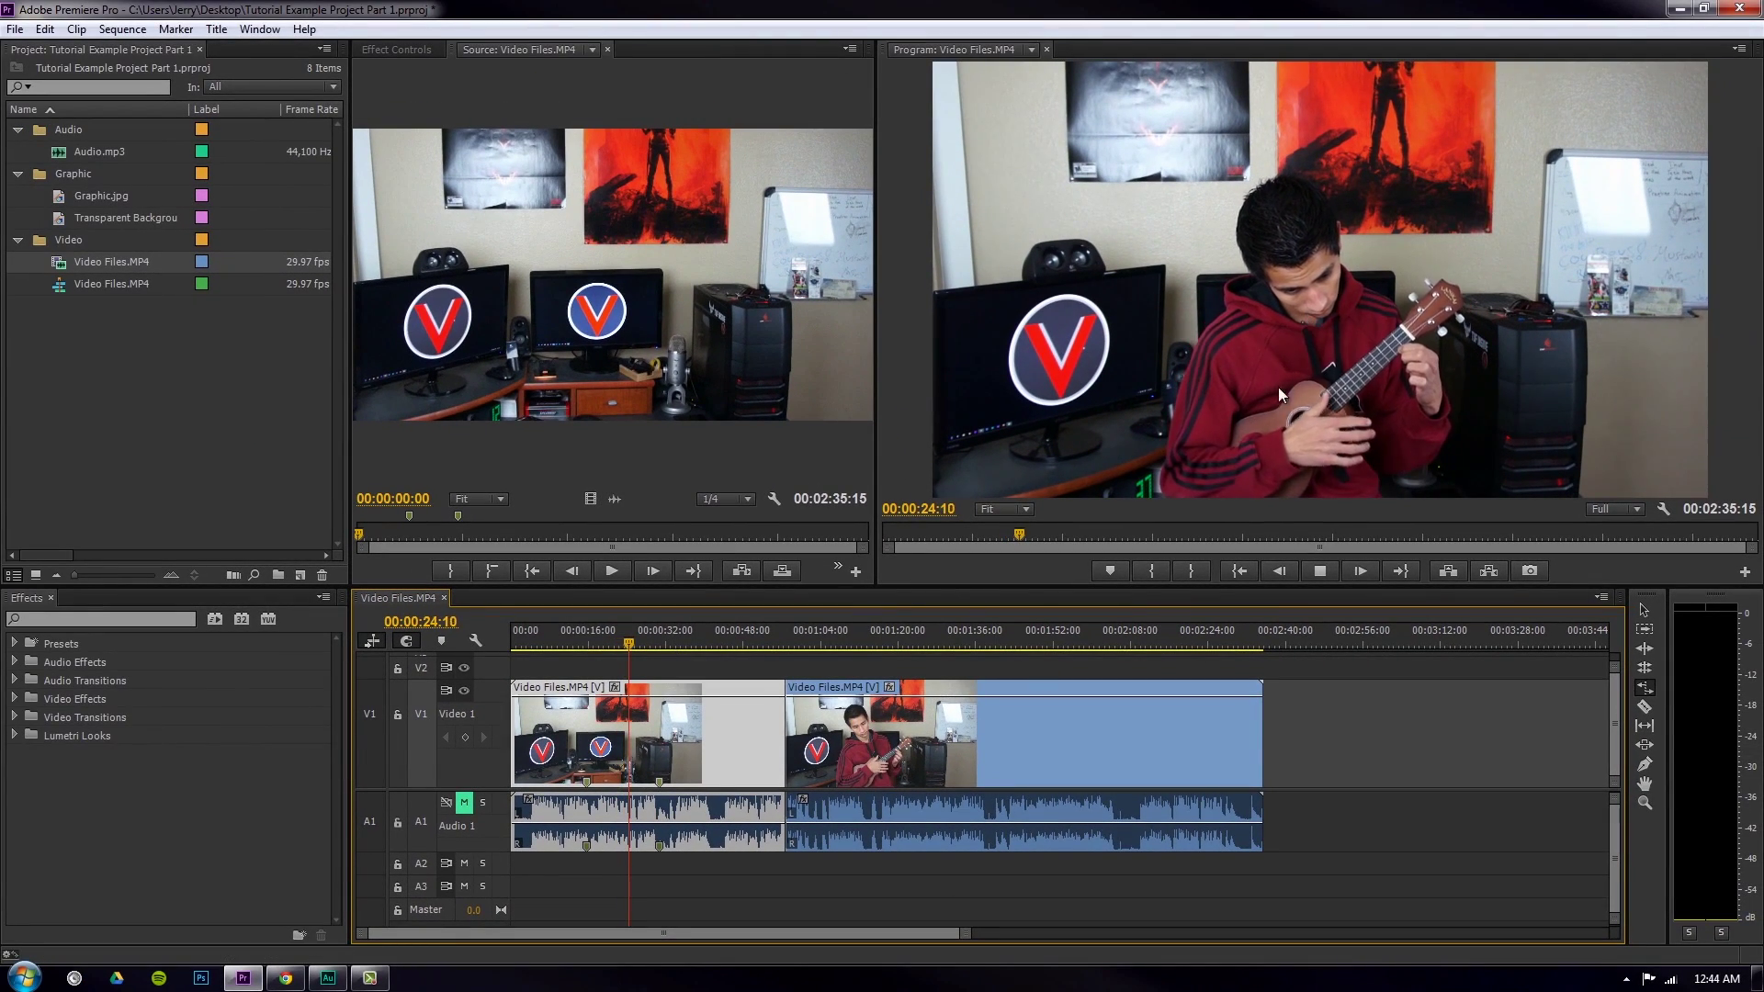
# - Rate-stretch the first clip shorter twice, replaying it from the start to check the speed-up
pyautogui.click(1321, 571)
pyautogui.click(699, 689)
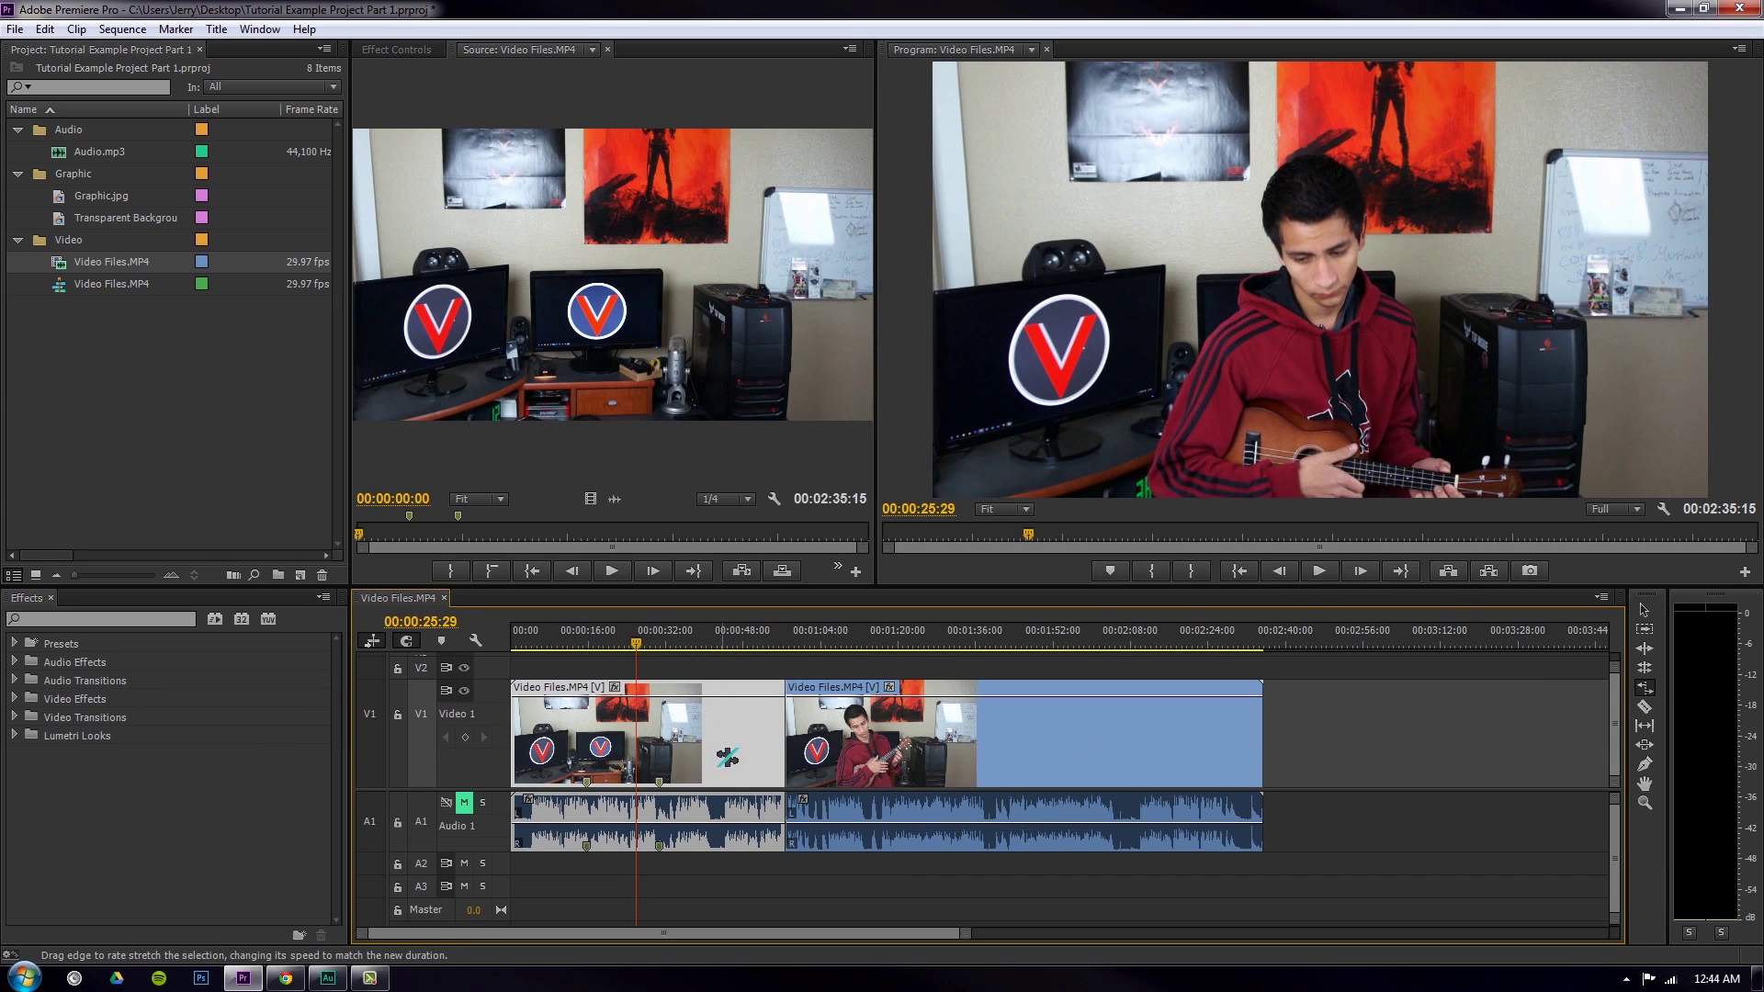
pyautogui.moveTo(776, 737); pyautogui.dragTo(635, 744)
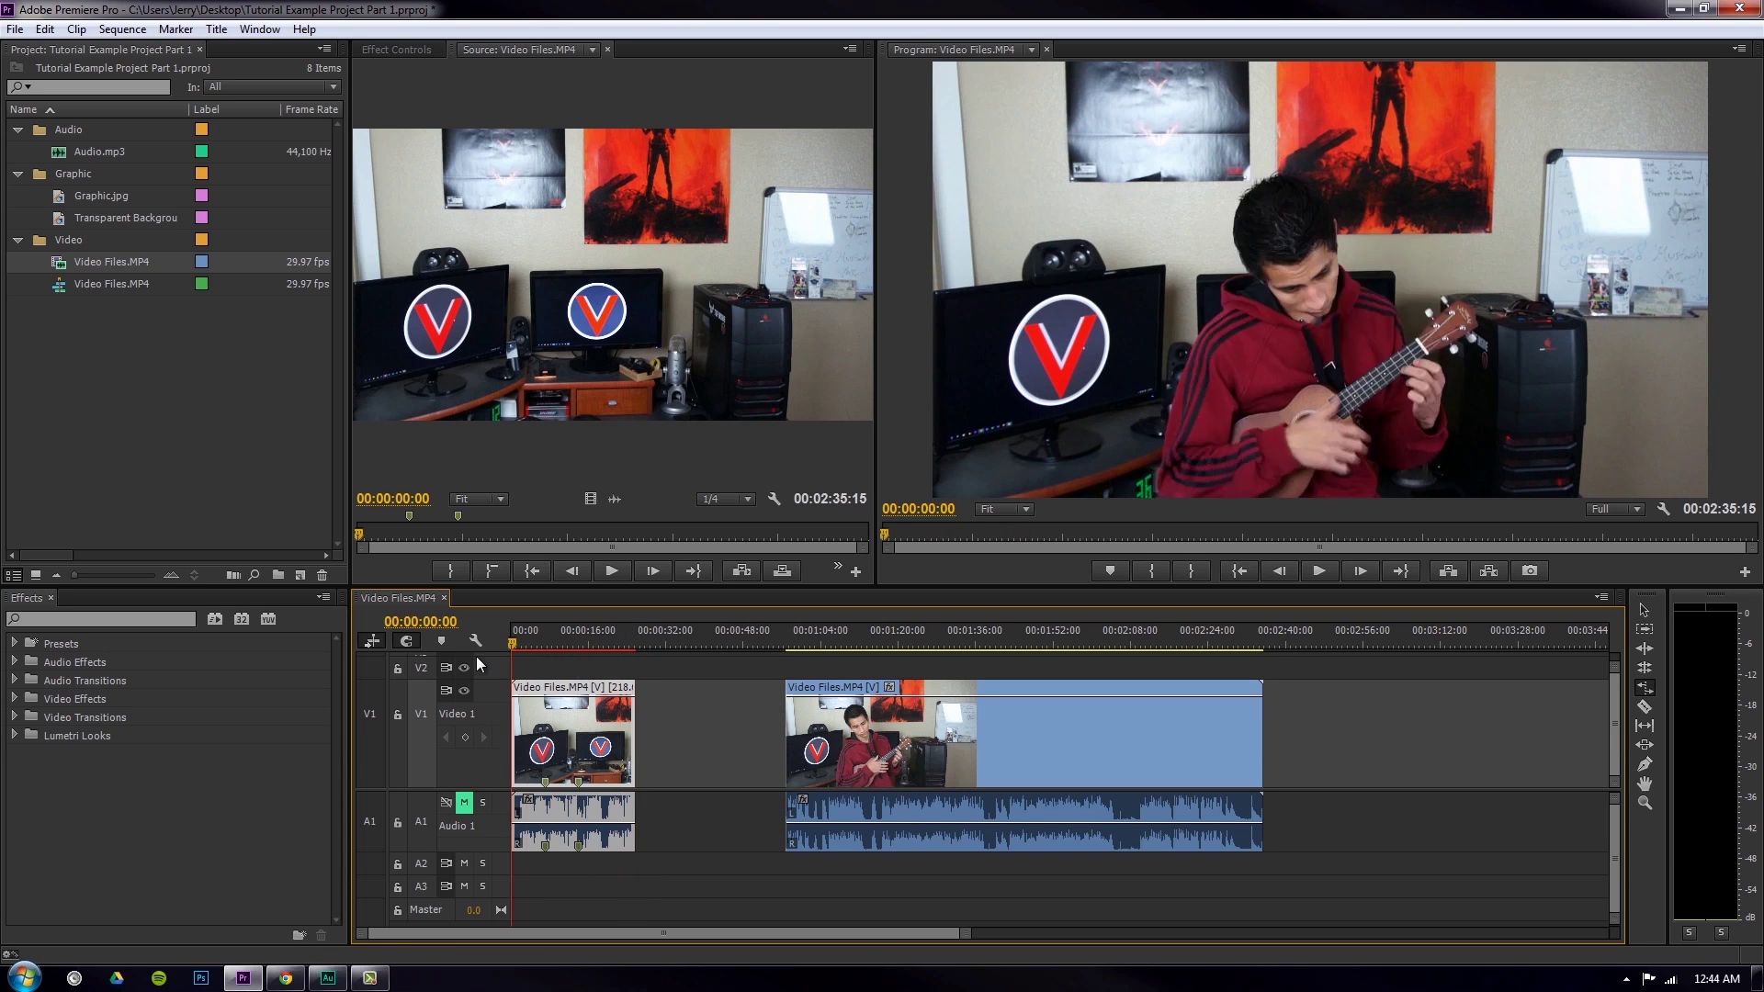
pyautogui.press('Home')
pyautogui.click(1319, 571)
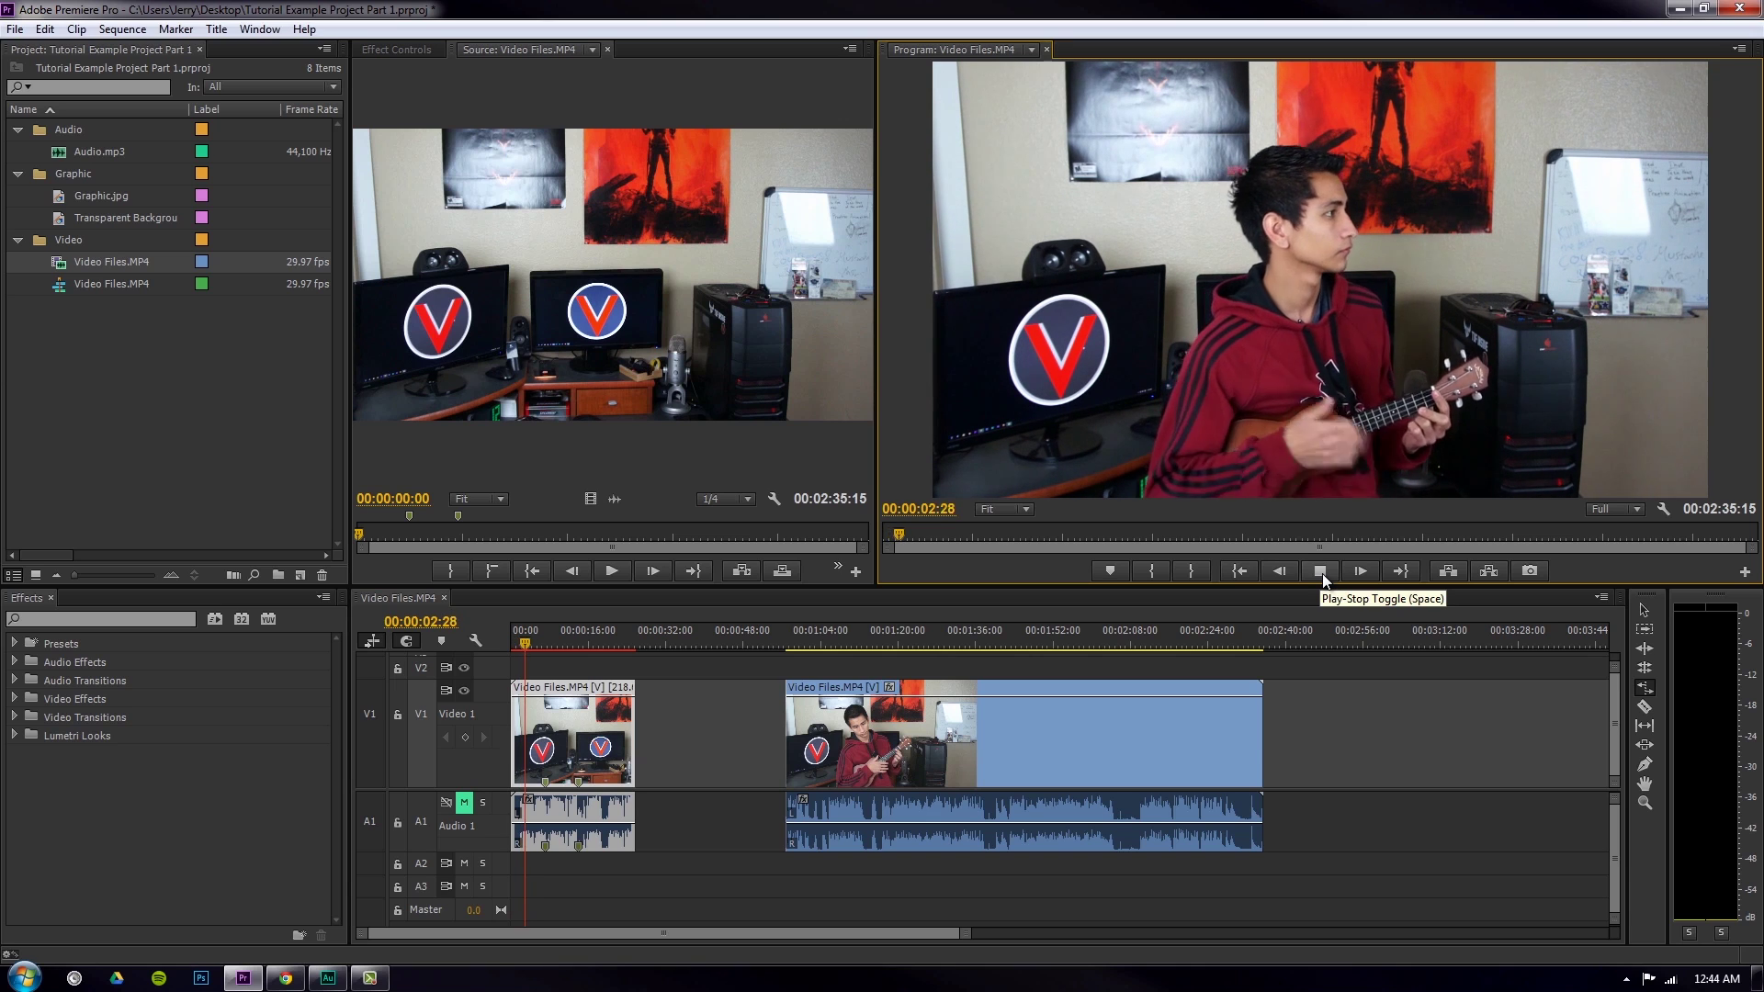
pyautogui.click(1320, 571)
pyautogui.moveTo(634, 715); pyautogui.dragTo(543, 722)
pyautogui.click(1237, 570)
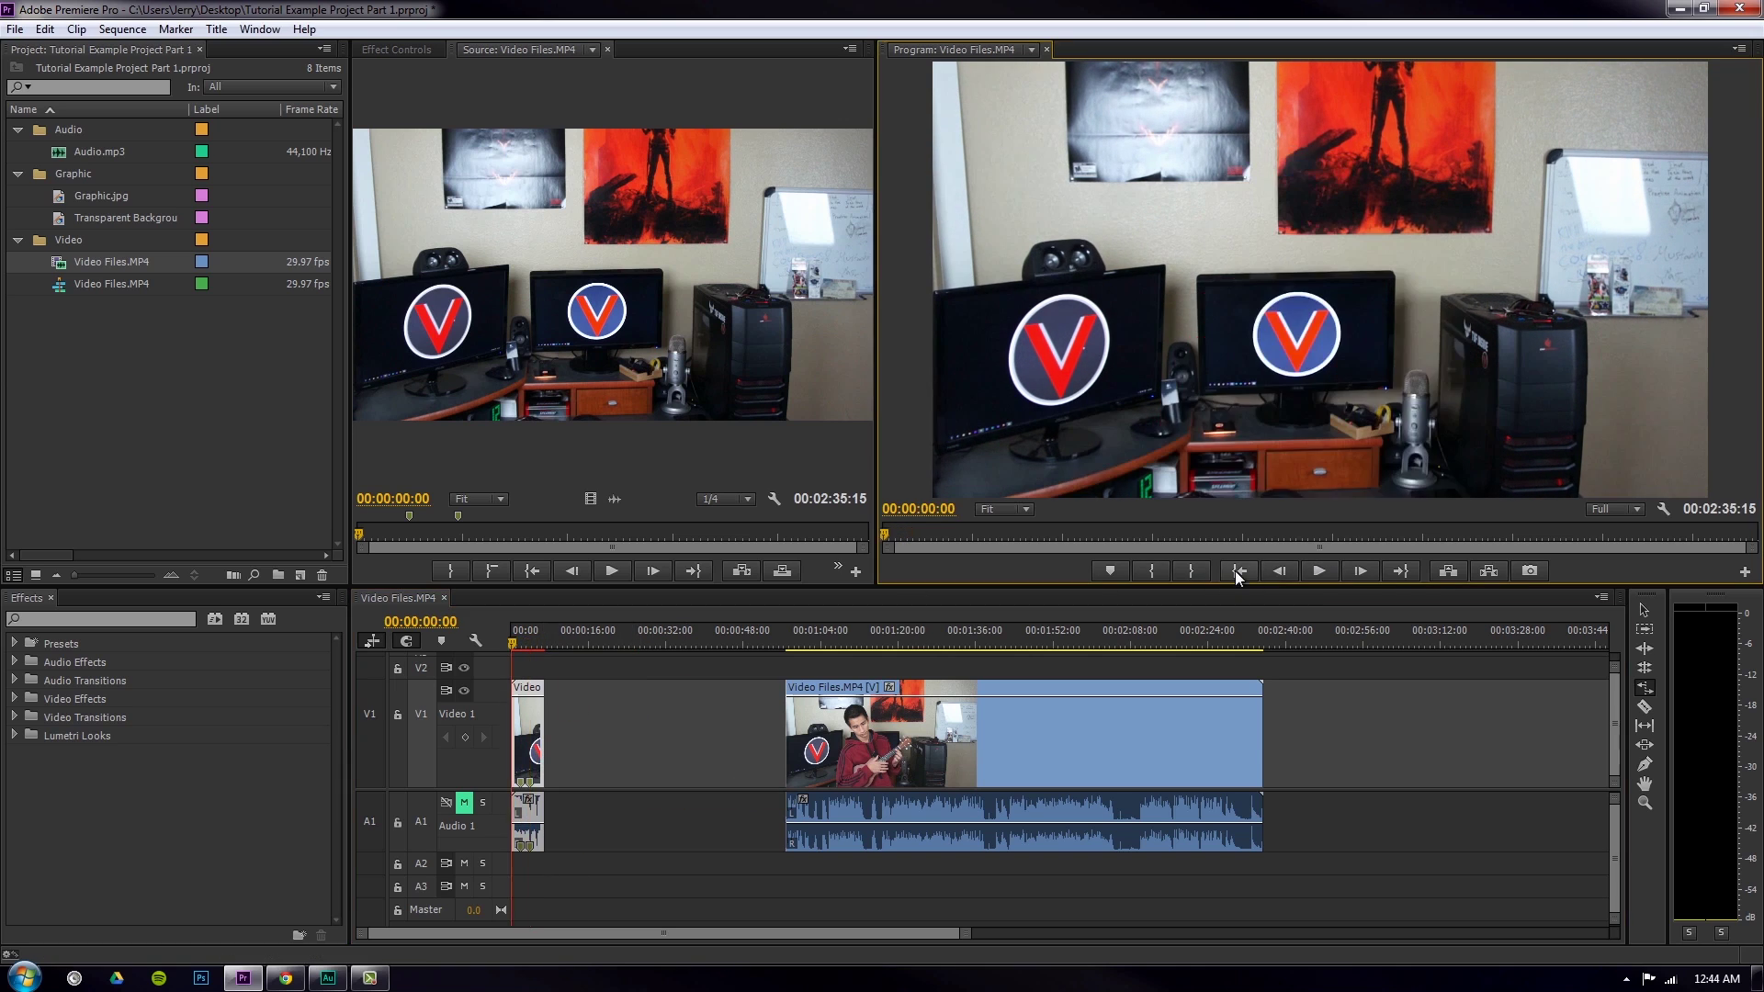
pyautogui.click(1320, 572)
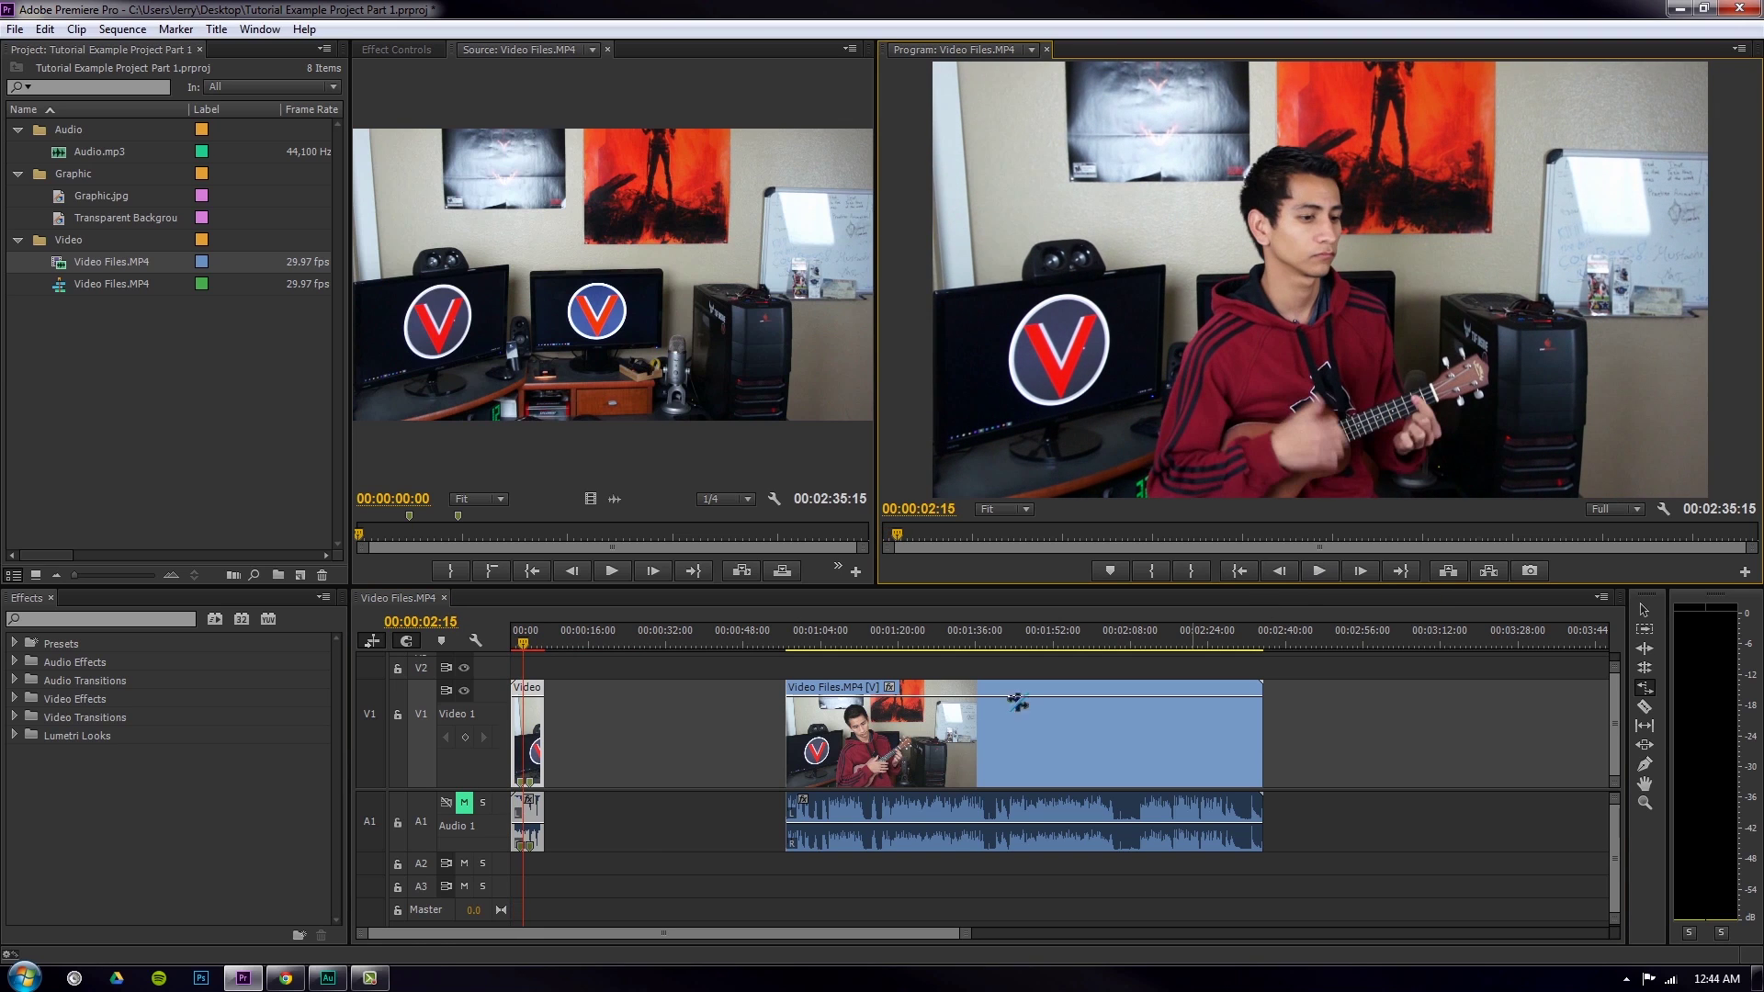
# - Stretch the second clip far longer to 21.63% speed and play it from about 2:34
pyautogui.click(920, 753)
pyautogui.click(984, 643)
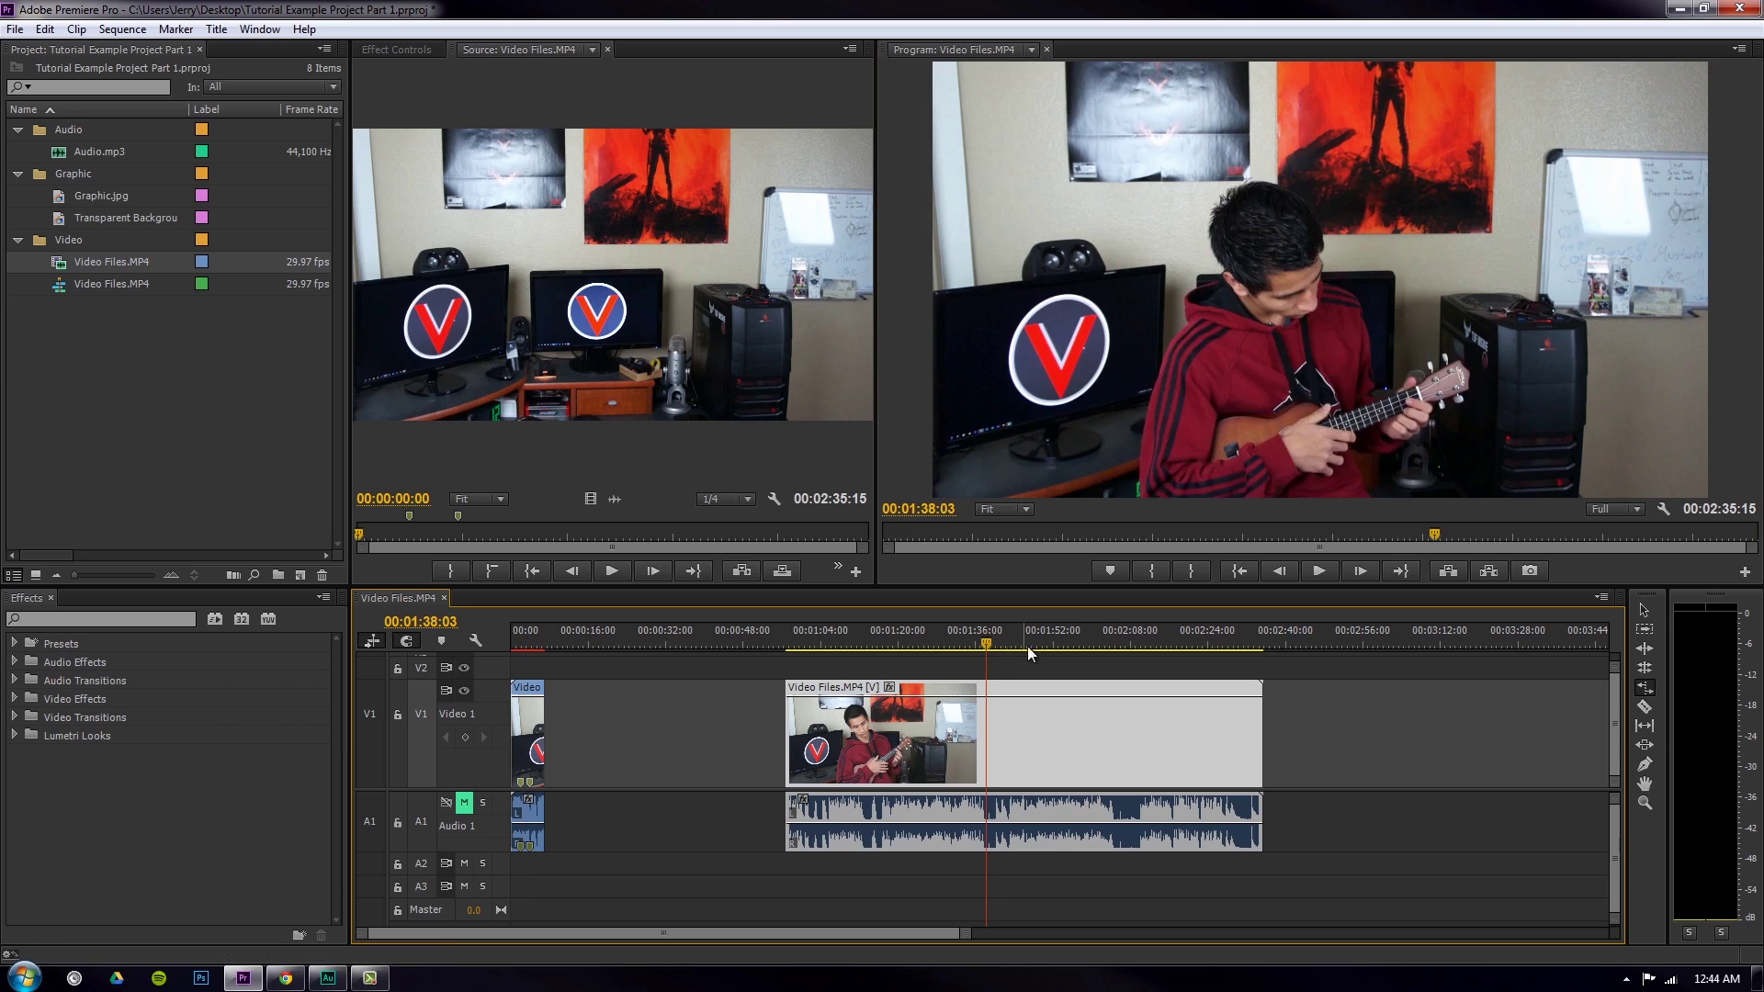
pyautogui.press('space')
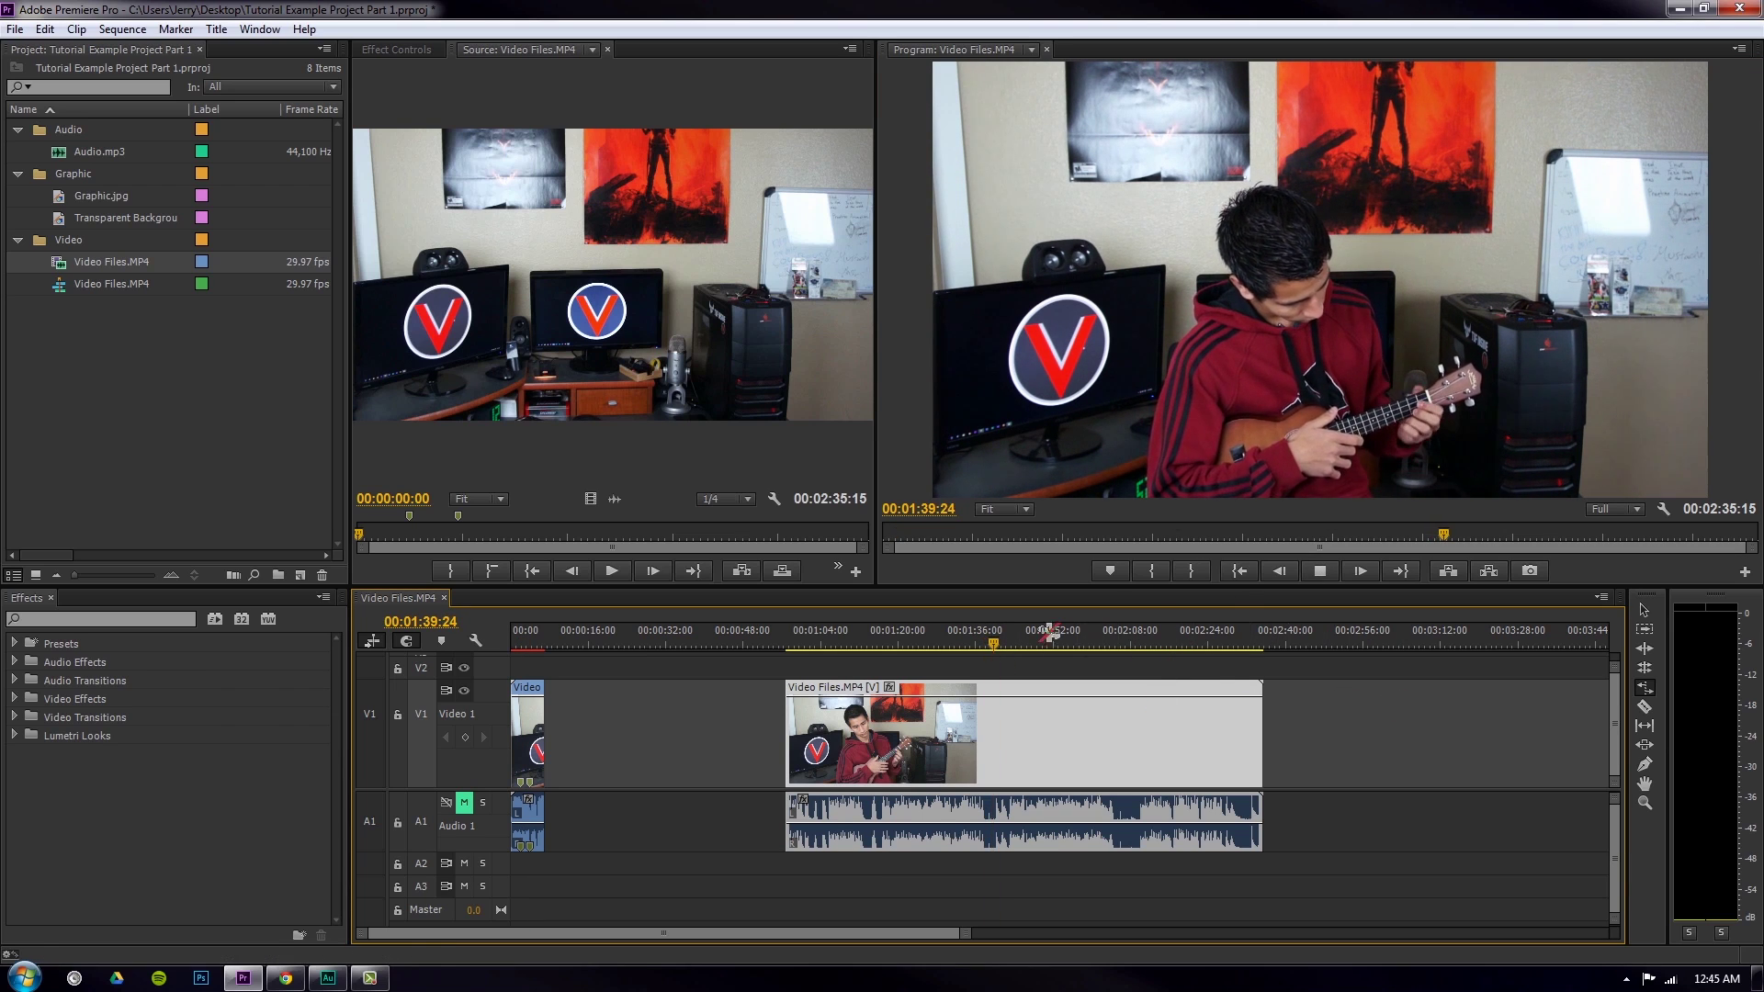
pyautogui.press('space')
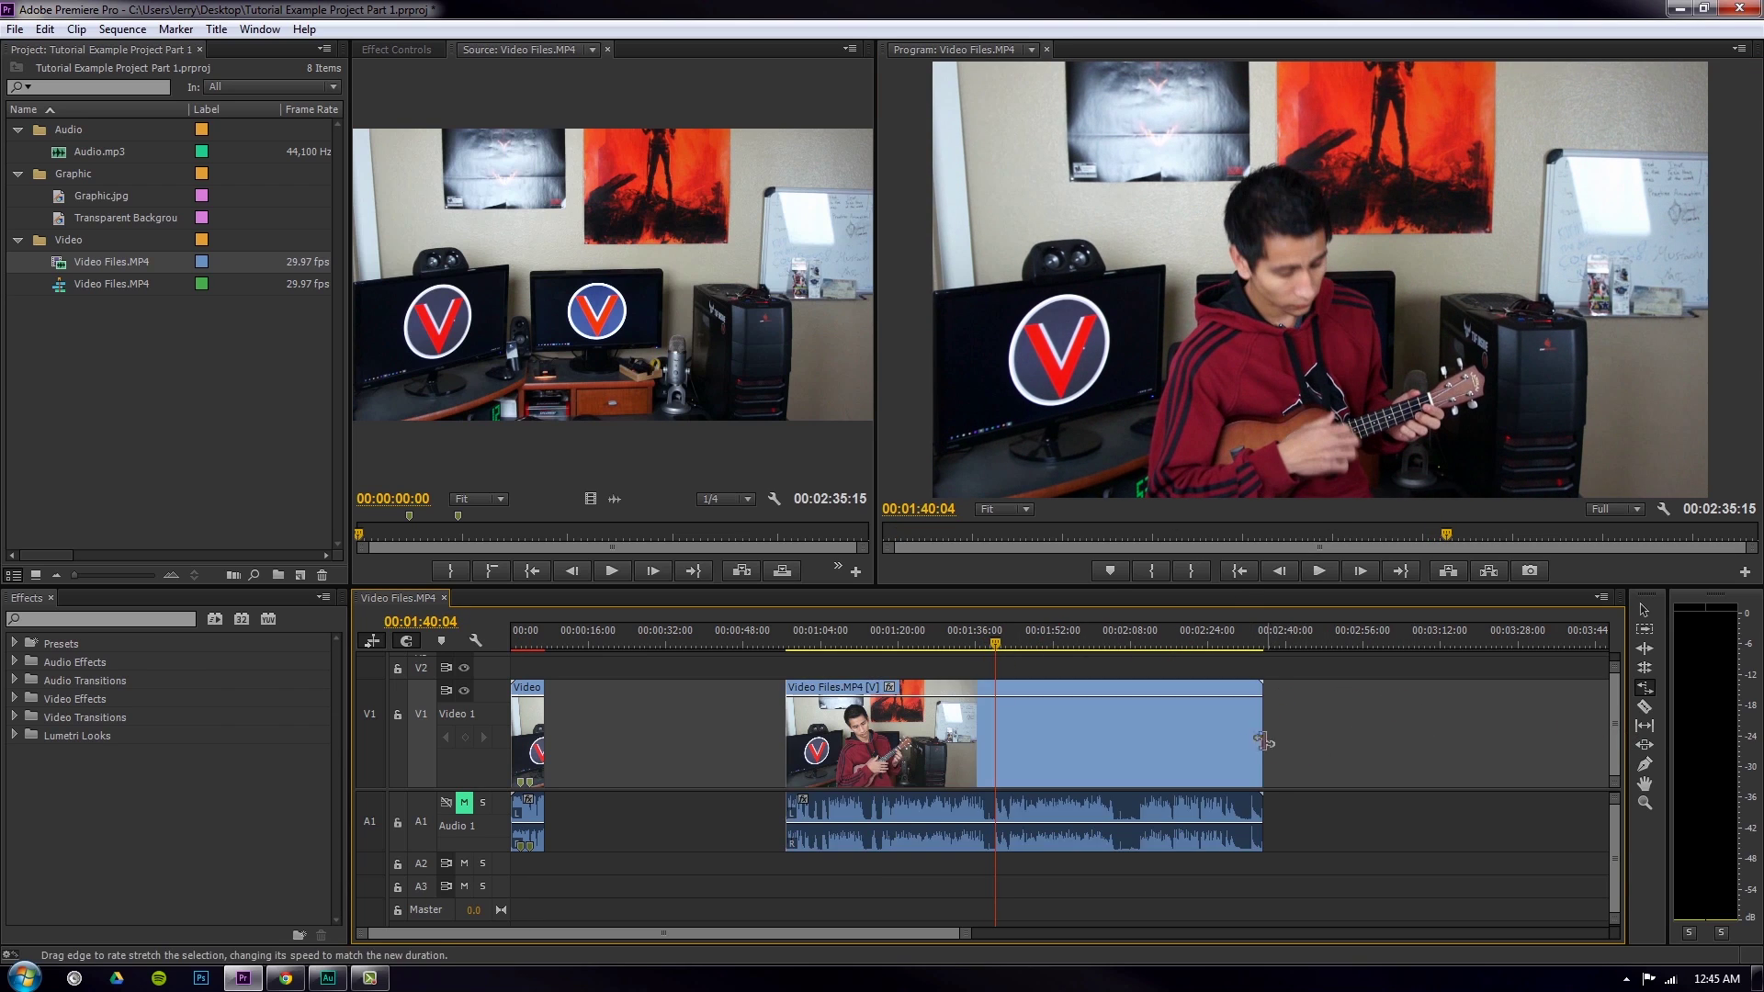
pyautogui.moveTo(1262, 740); pyautogui.dragTo(1424, 717)
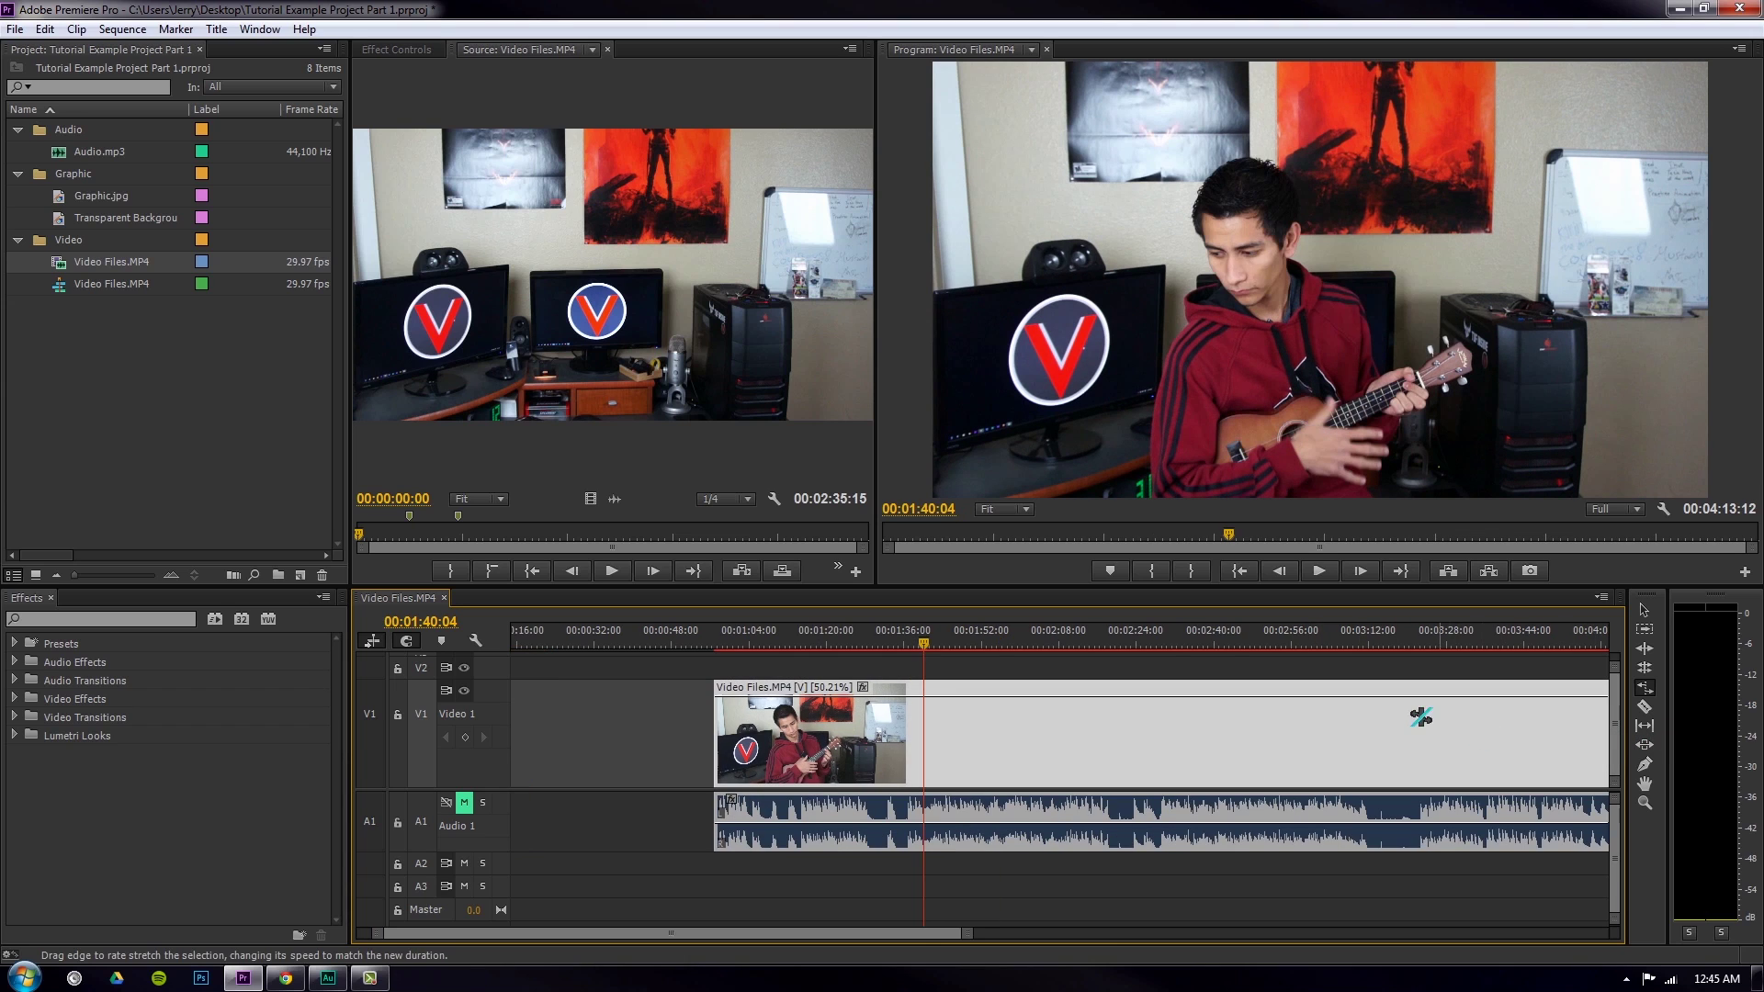
pyautogui.scroll(-1, 949, 894)
pyautogui.scroll(-2, 1002, 776)
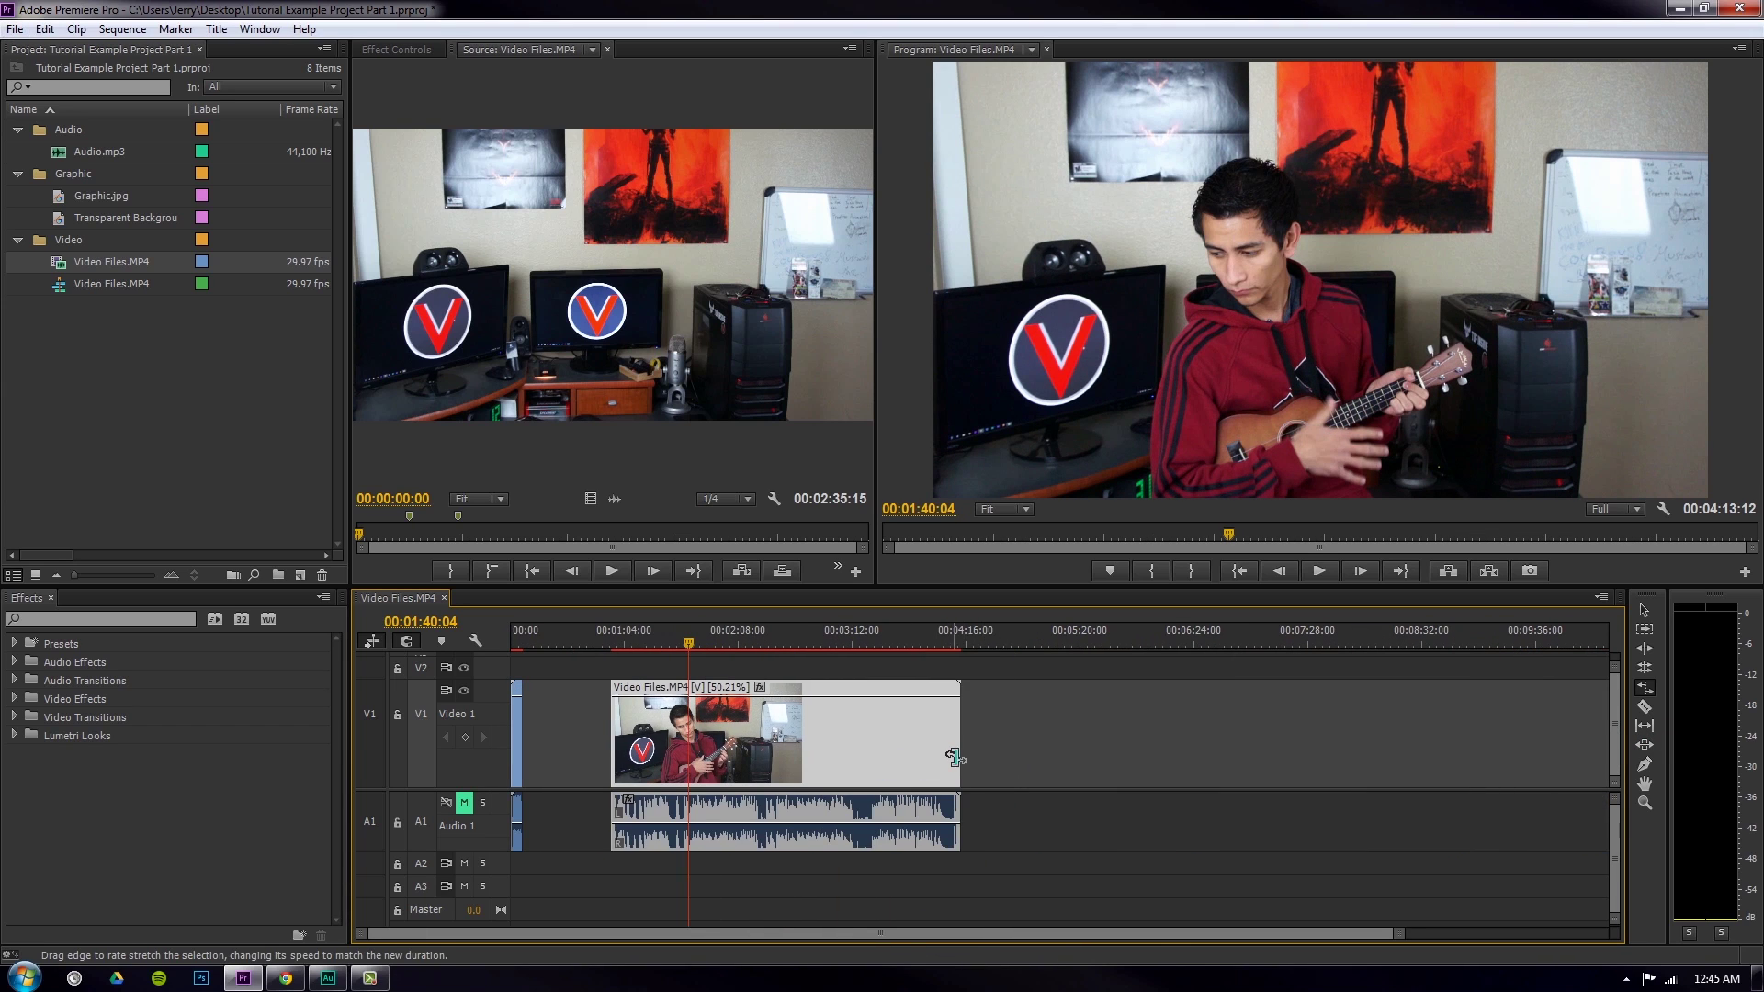
pyautogui.moveTo(1137, 741); pyautogui.dragTo(1422, 735)
pyautogui.moveTo(872, 641); pyautogui.dragTo(788, 641)
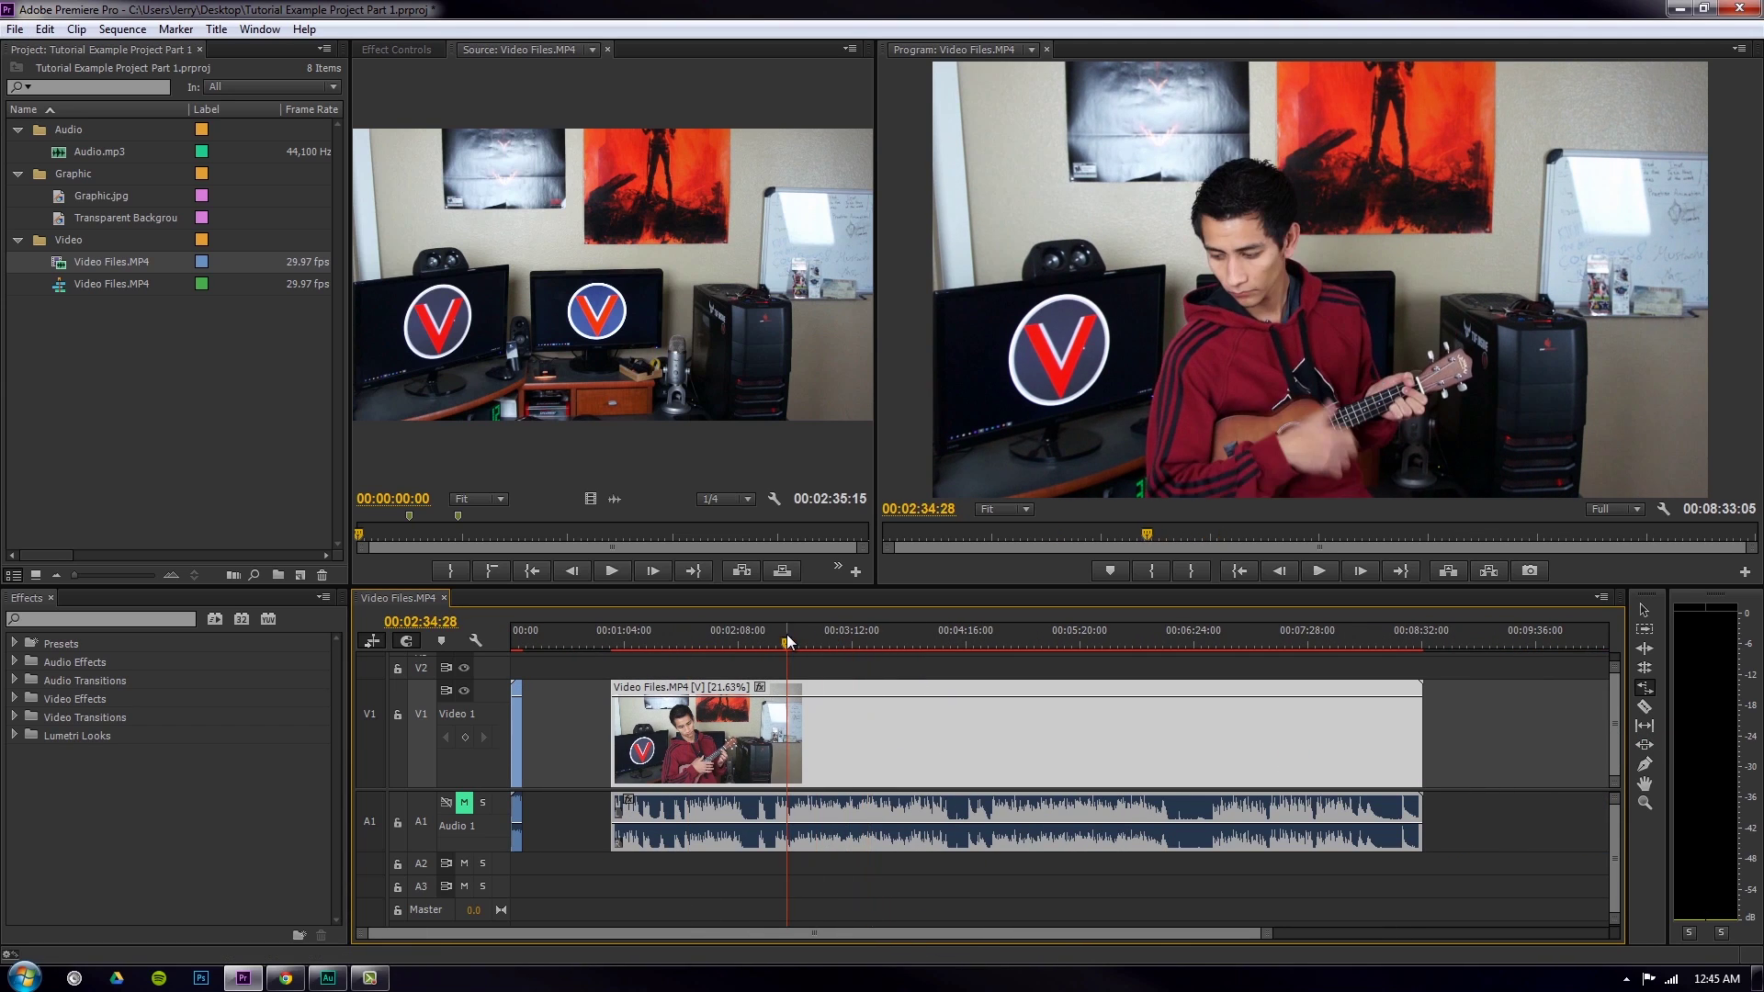
pyautogui.press('space')
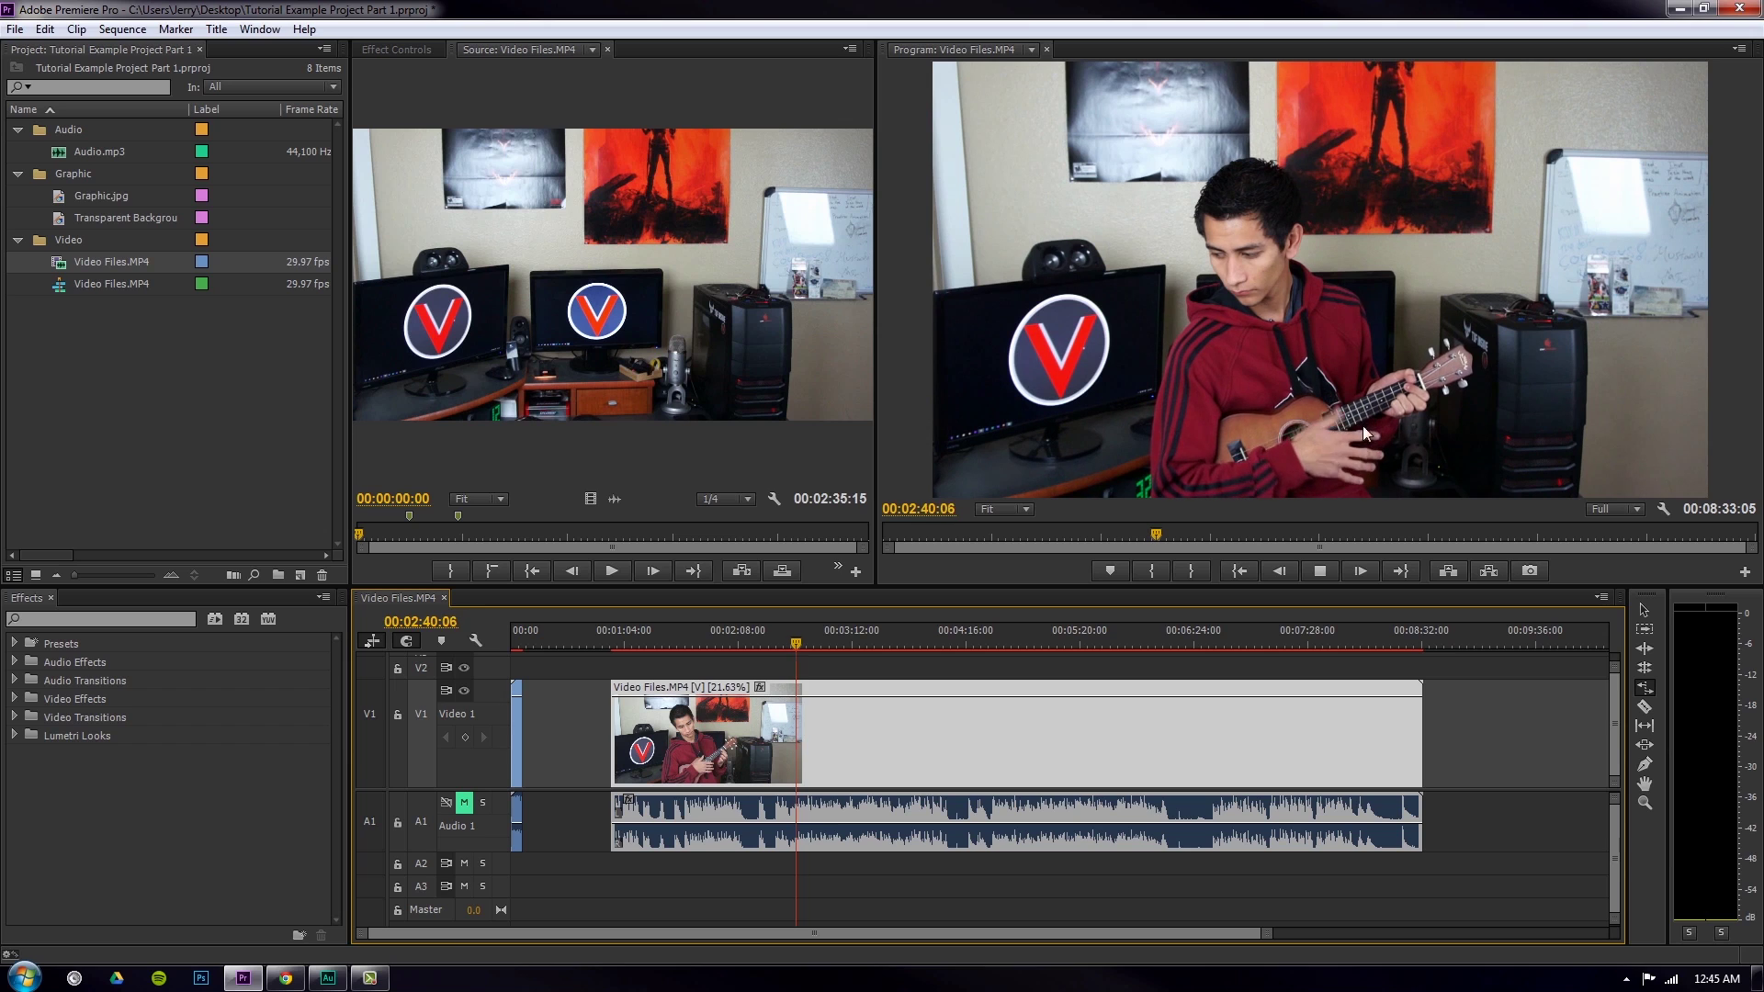
# - Move the playhead further along, split the long clip in two with the Razor tool, and pick the Slip tool
pyautogui.click(873, 641)
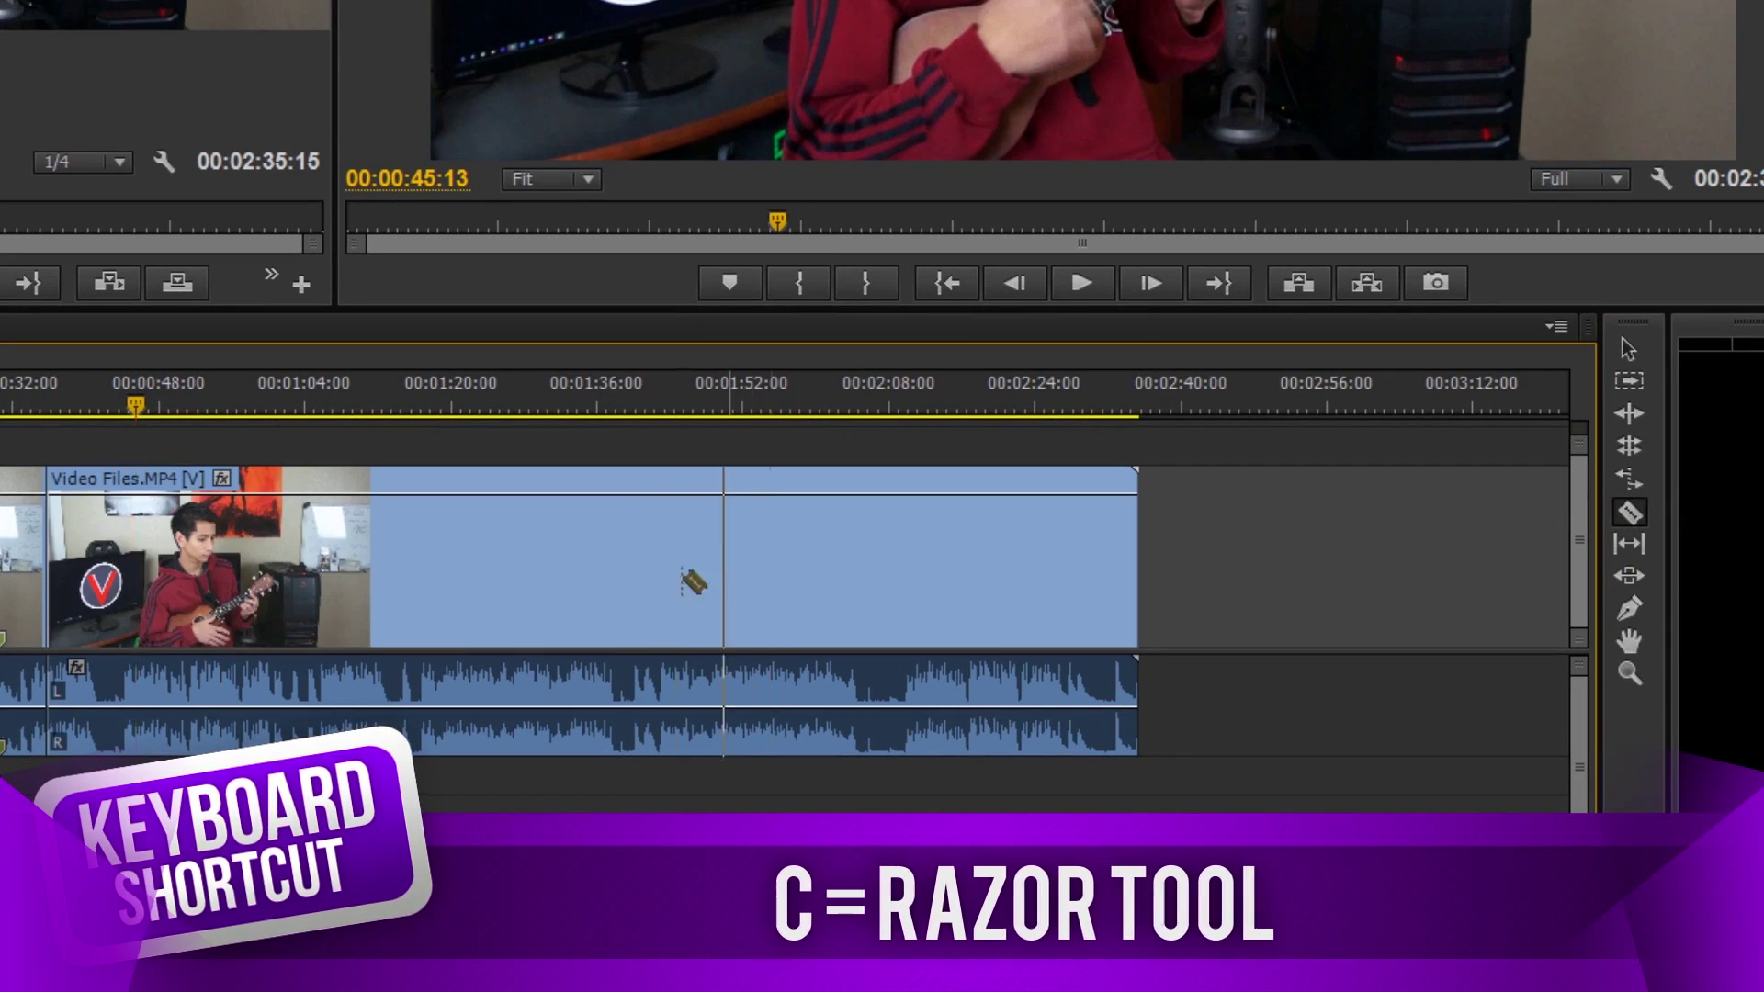
pyautogui.click(573, 561)
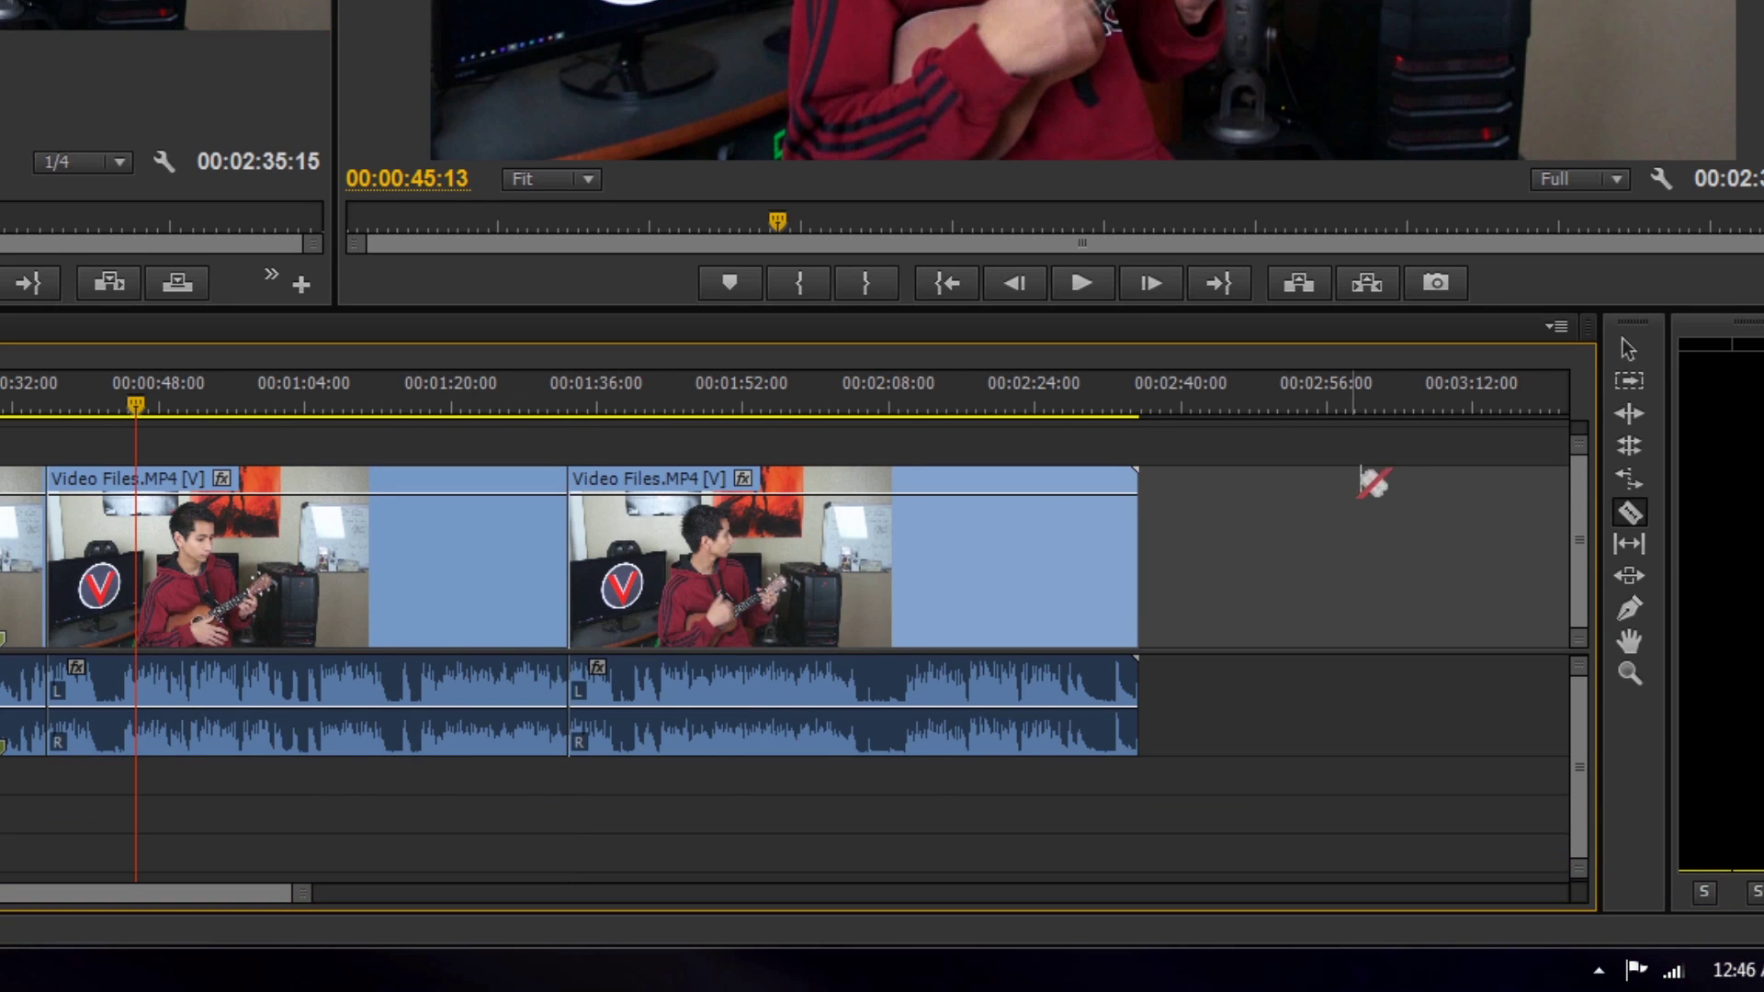
pyautogui.click(1622, 538)
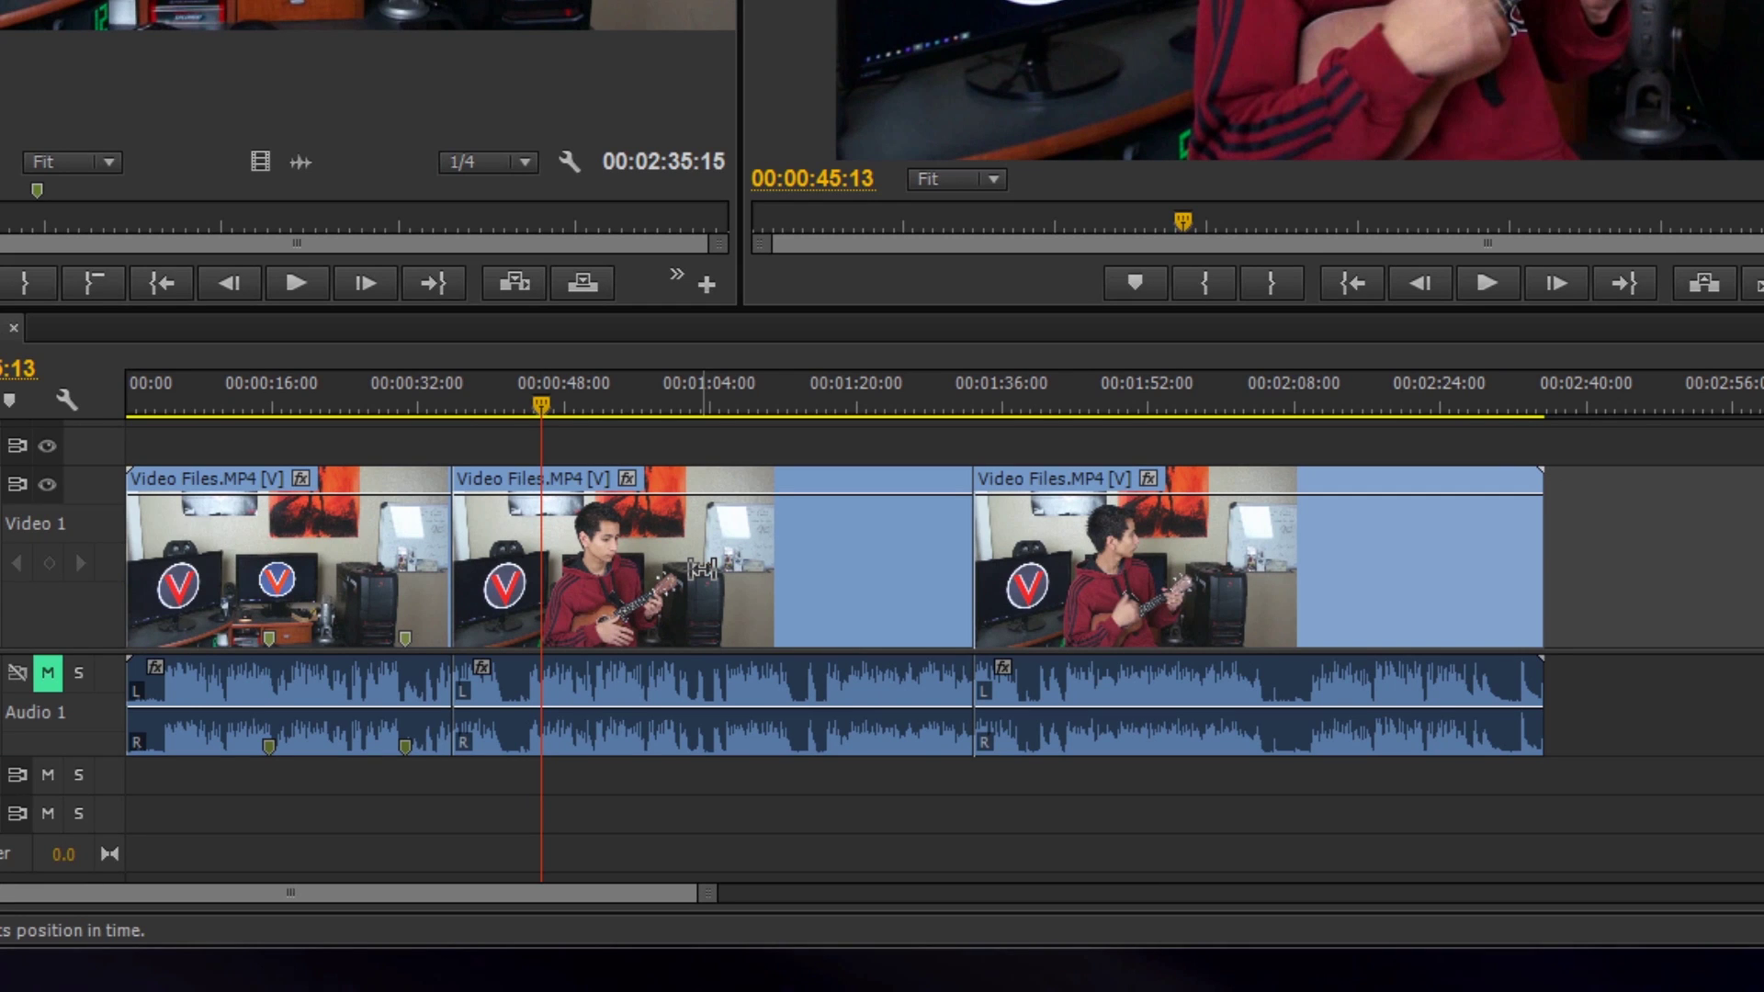
# - Select the middle clip and slip its footage back 4:12, then forward and to new ranges
pyautogui.click(702, 570)
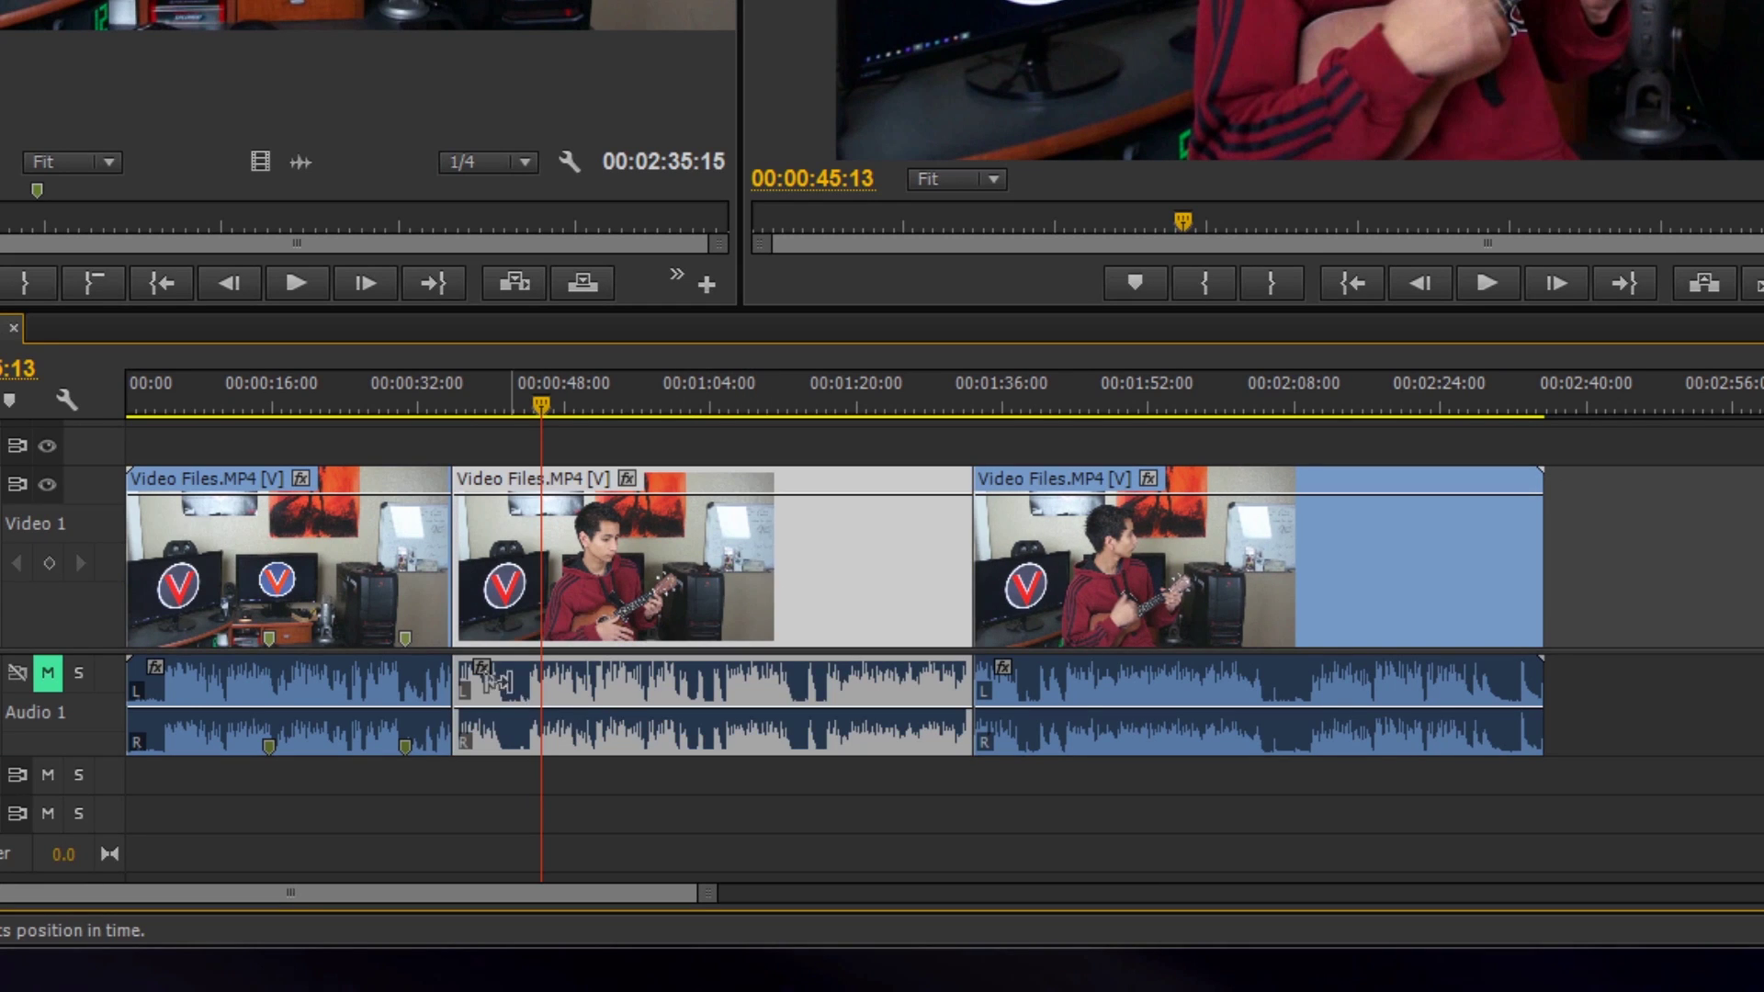
pyautogui.moveTo(714, 567); pyautogui.dragTo(672, 572)
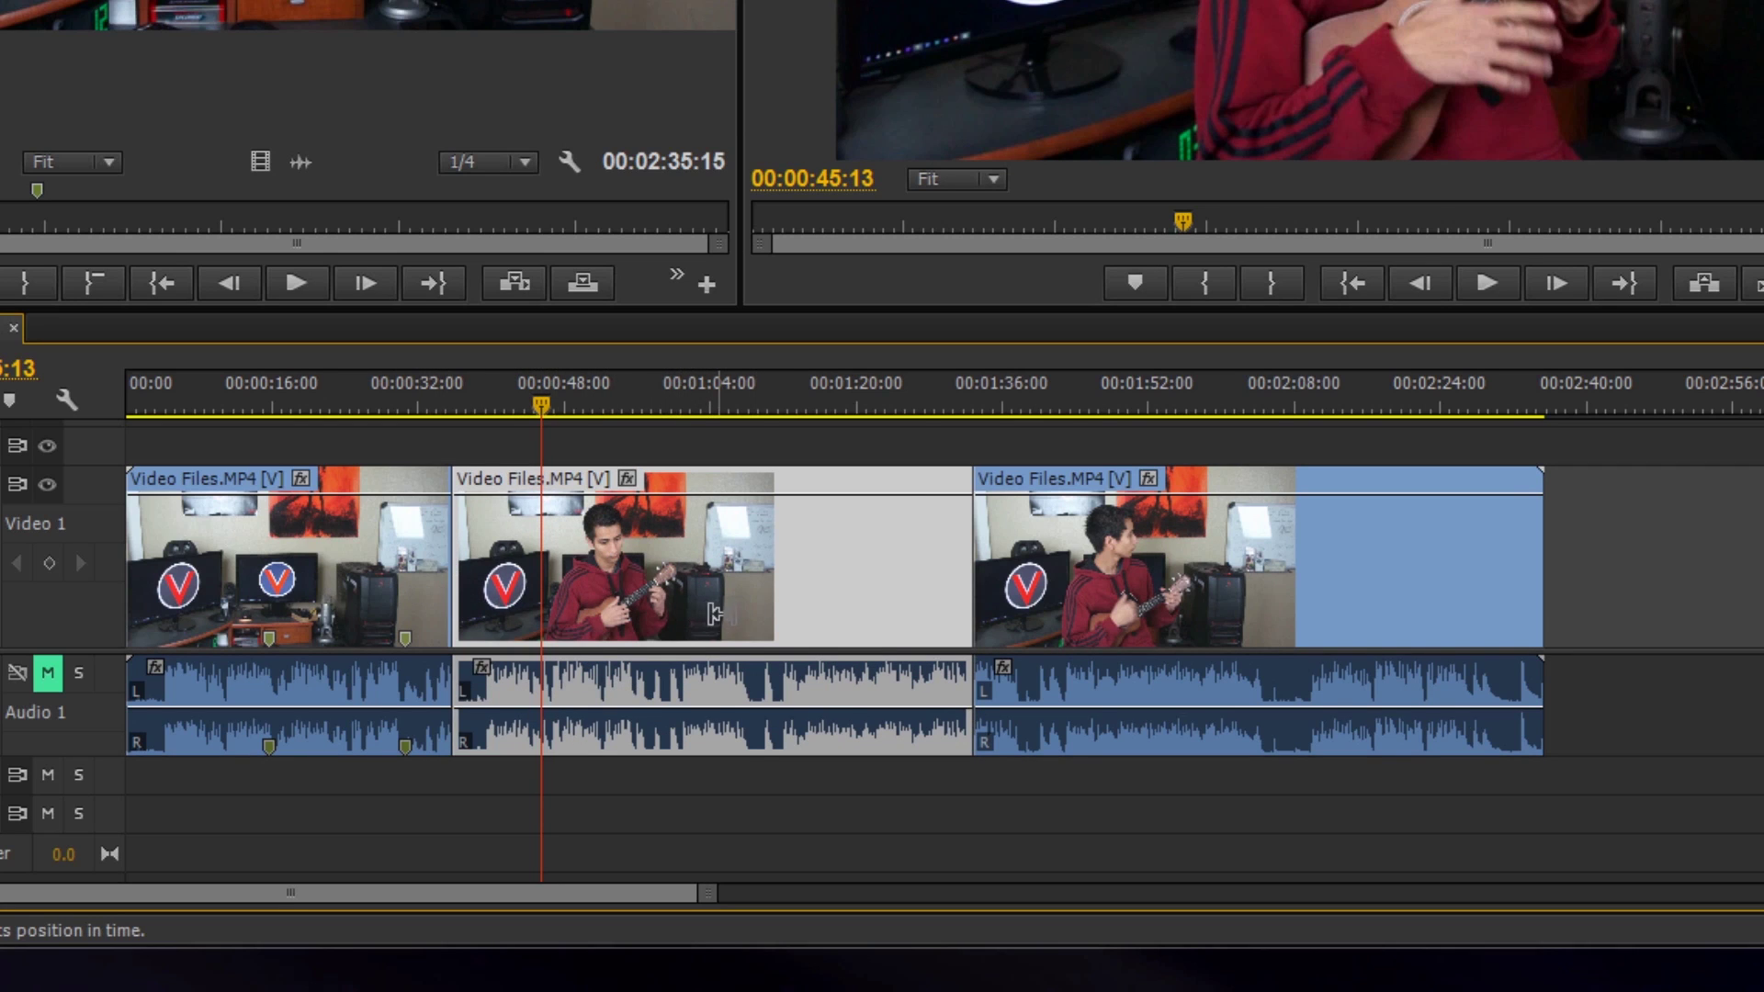
pyautogui.moveTo(779, 590); pyautogui.dragTo(819, 590)
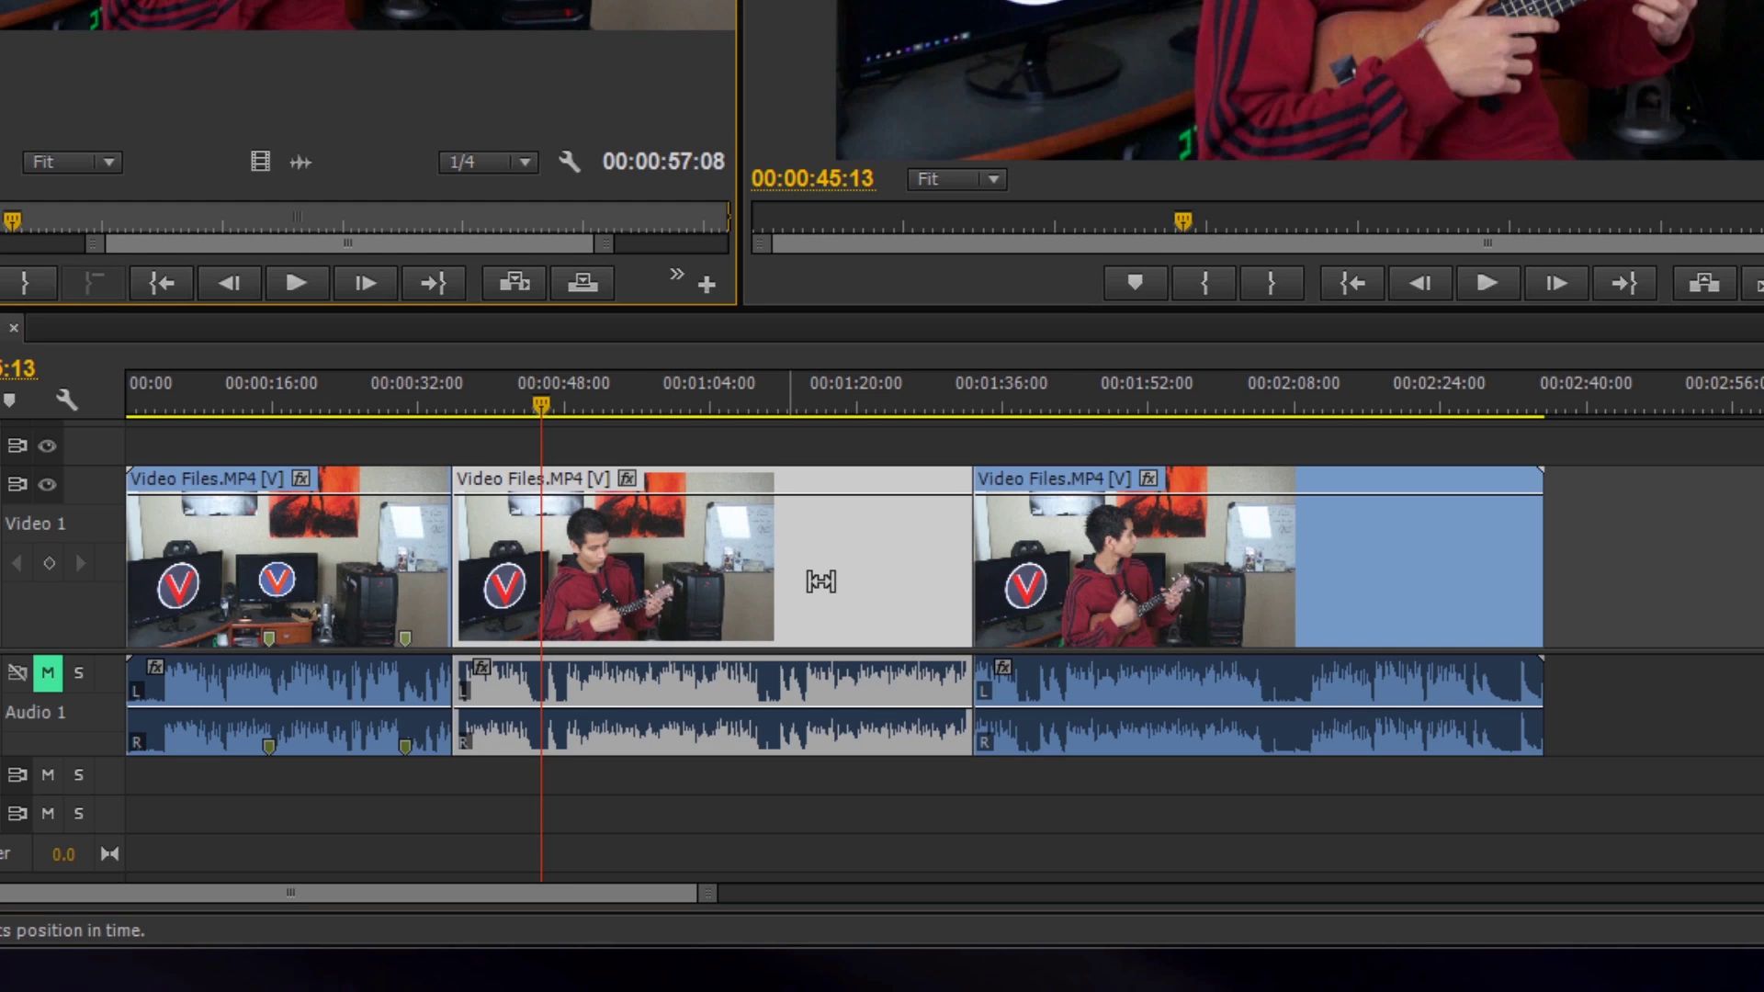
pyautogui.moveTo(679, 581); pyautogui.dragTo(857, 589)
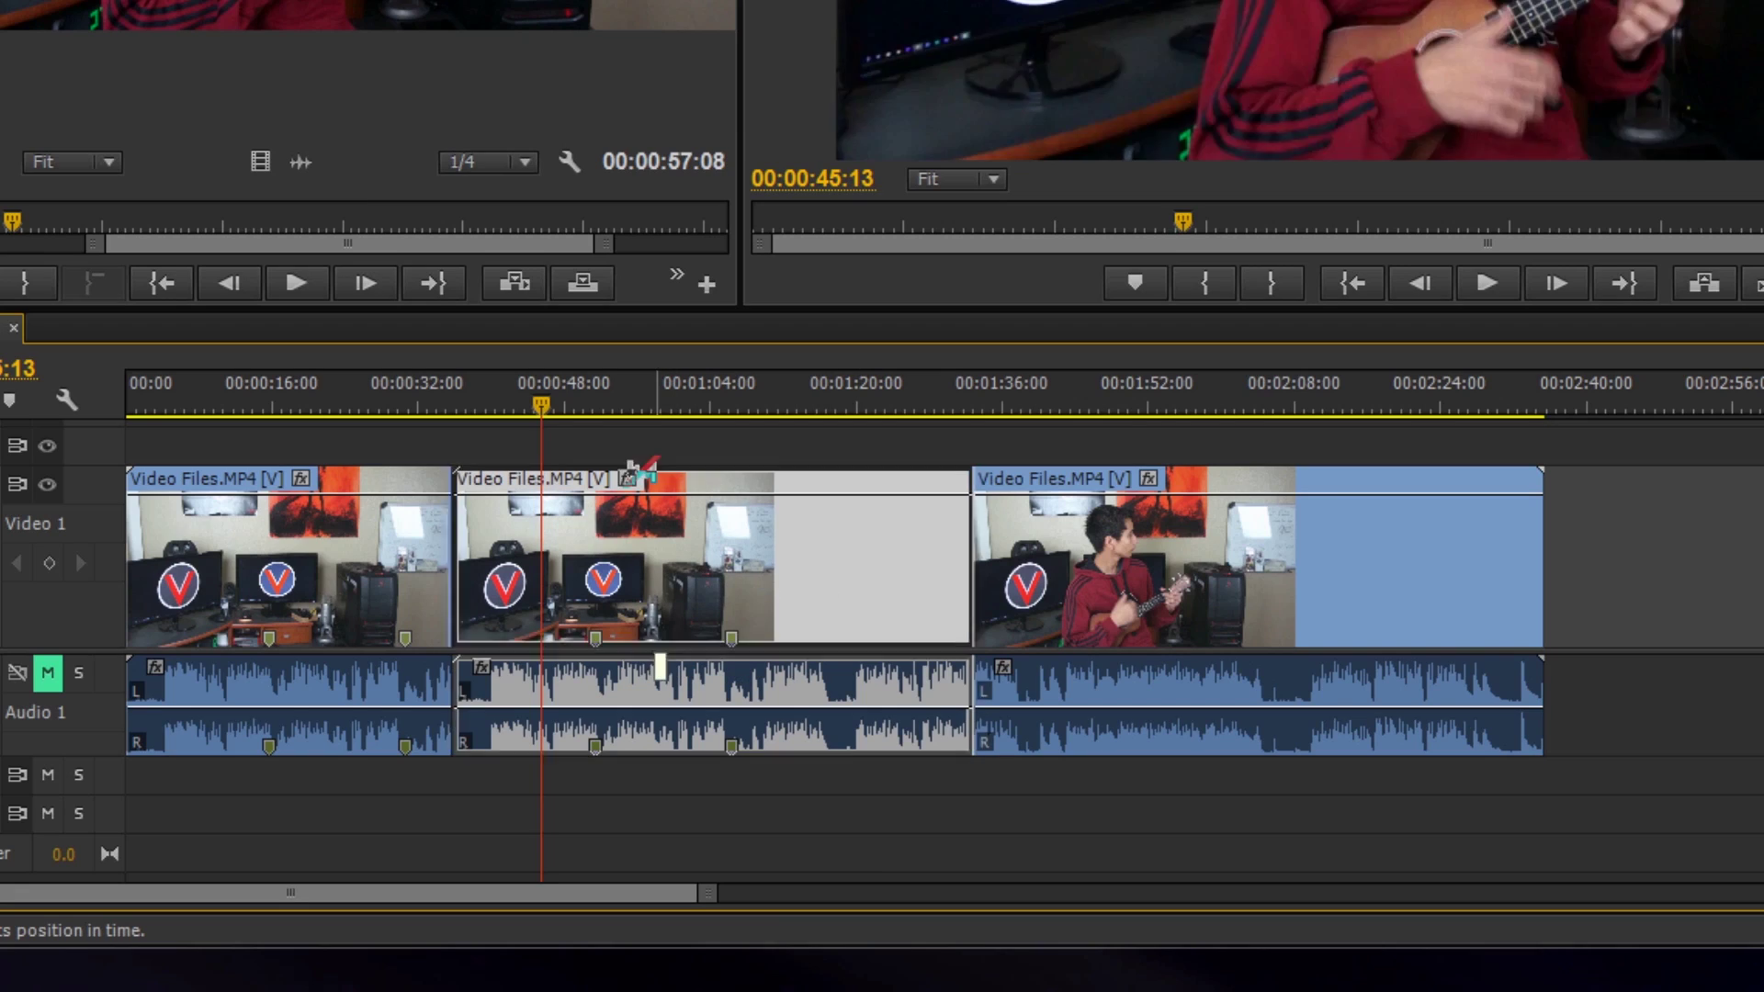
pyautogui.moveTo(542, 405); pyautogui.dragTo(466, 409)
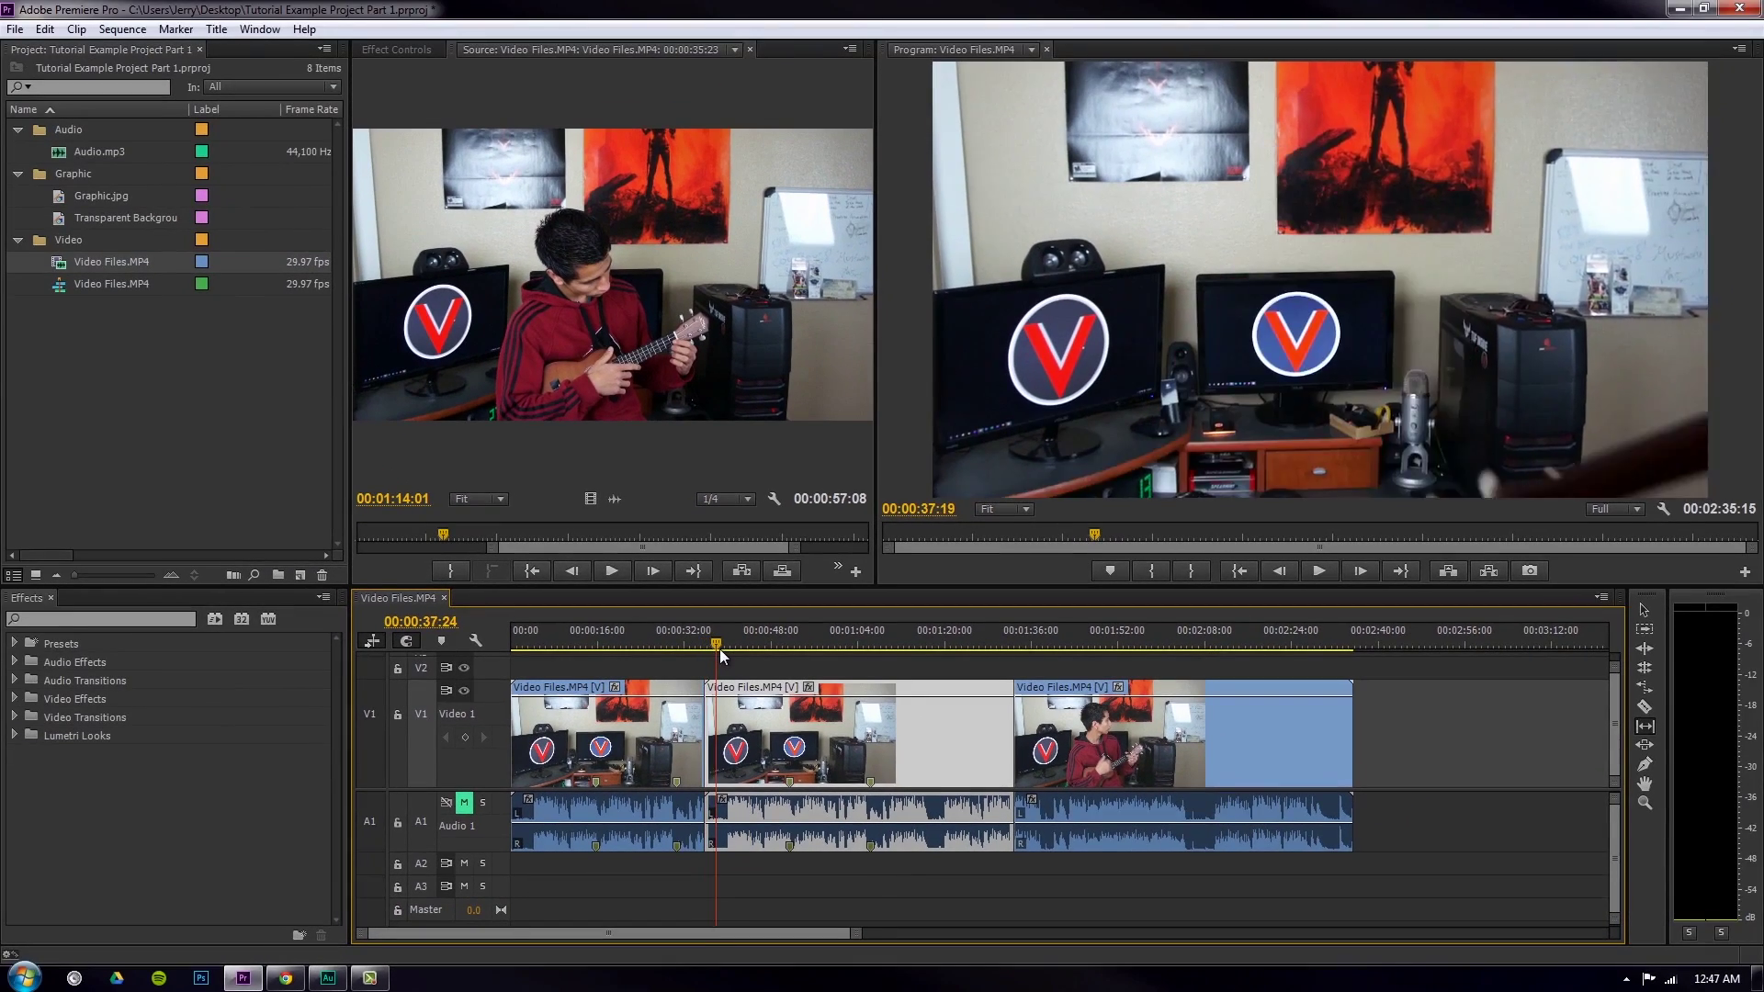
pyautogui.moveTo(720, 649); pyautogui.dragTo(745, 676)
pyautogui.moveTo(802, 746); pyautogui.dragTo(469, 720)
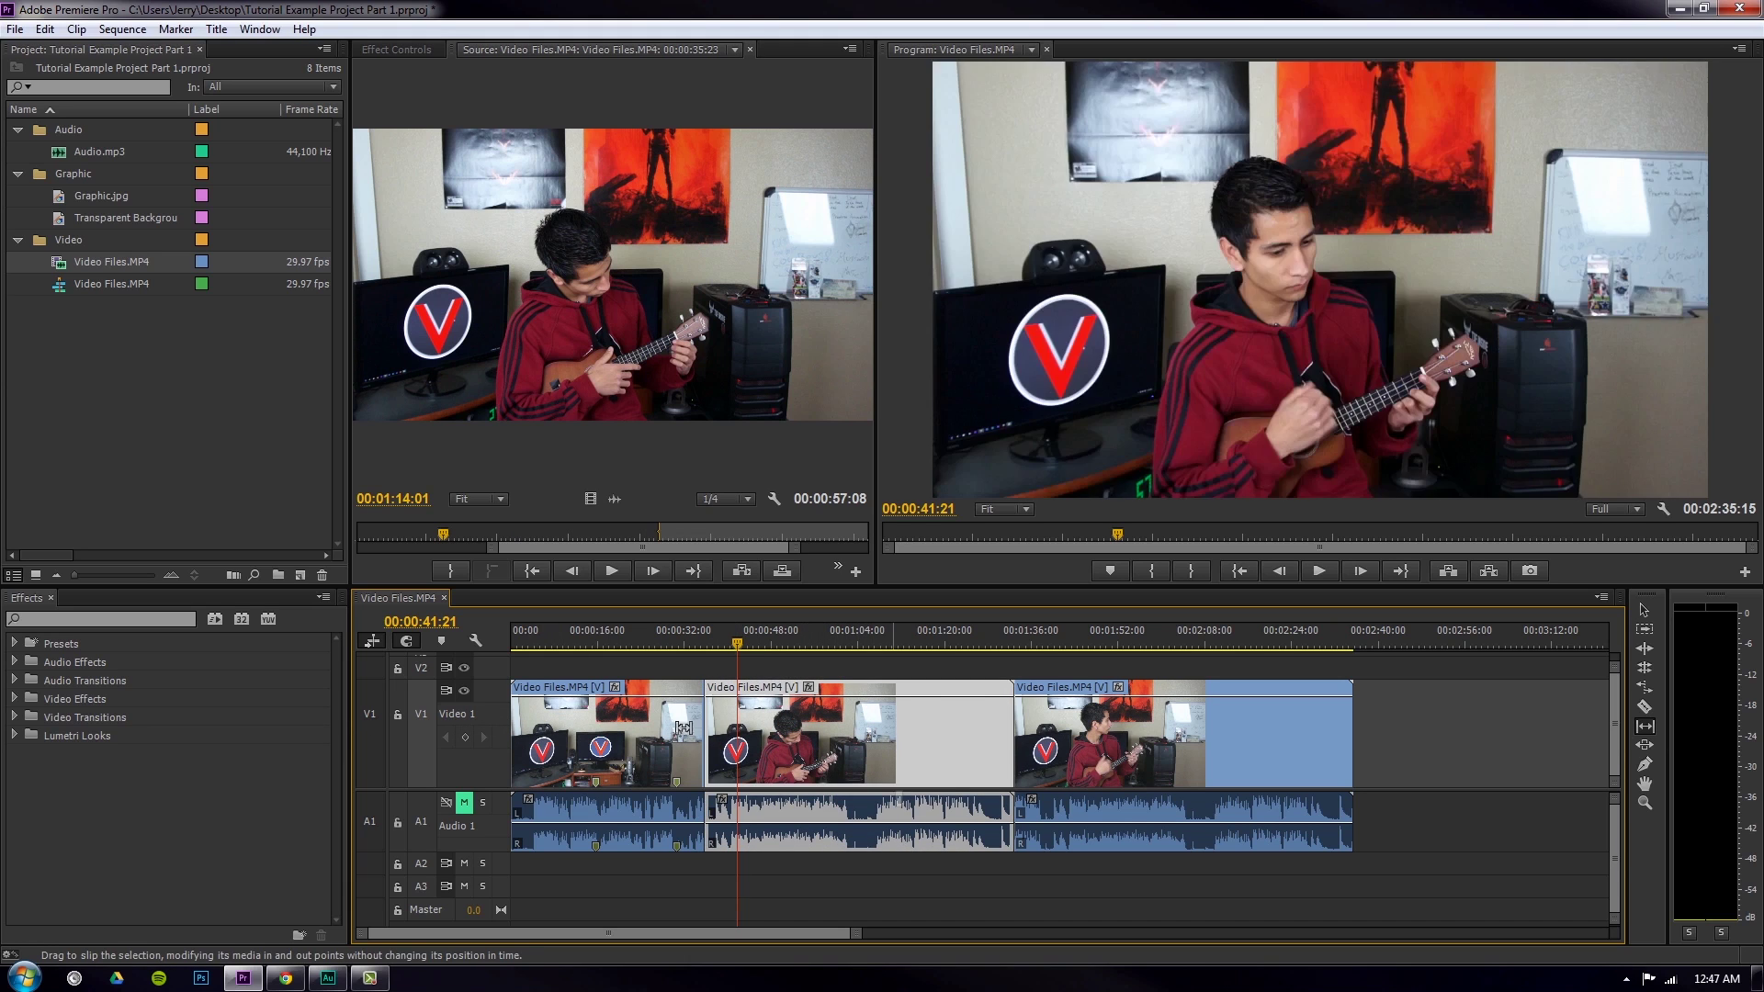
# - Scrub to about 1:30 and fine-tune the middle clip's slip offset between +2:06 and +2:11
pyautogui.moveTo(741, 646); pyautogui.dragTo(860, 688)
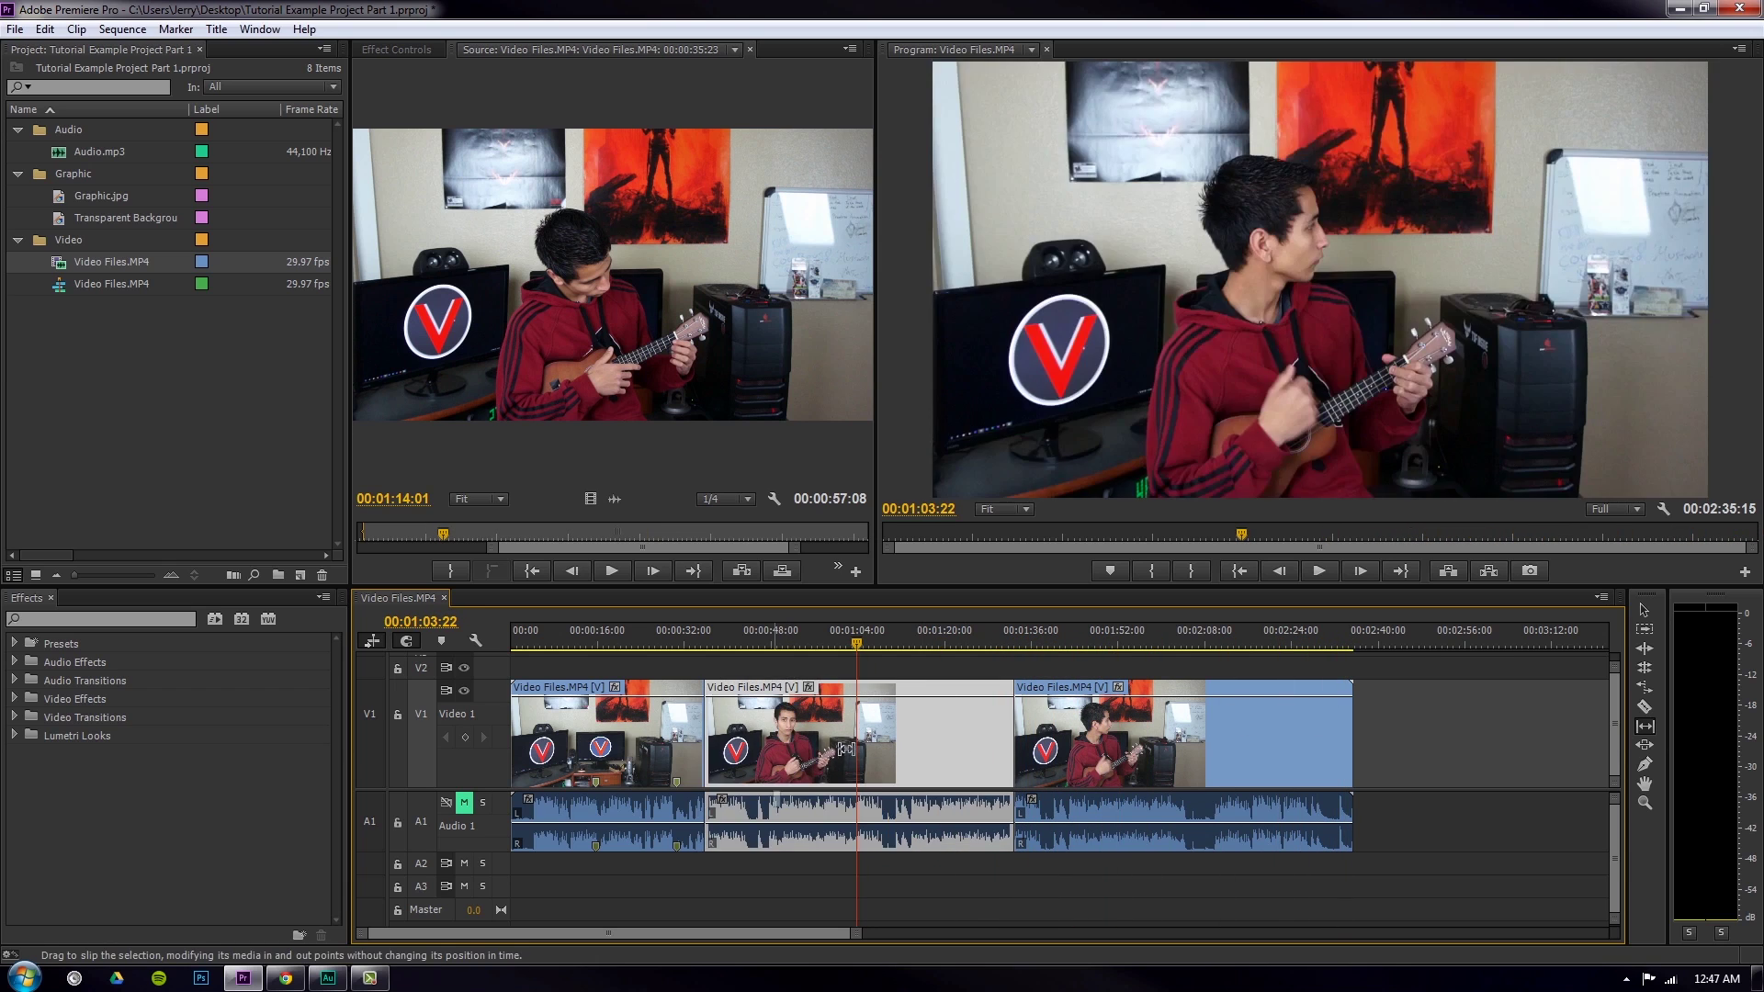
pyautogui.moveTo(848, 749); pyautogui.dragTo(845, 763)
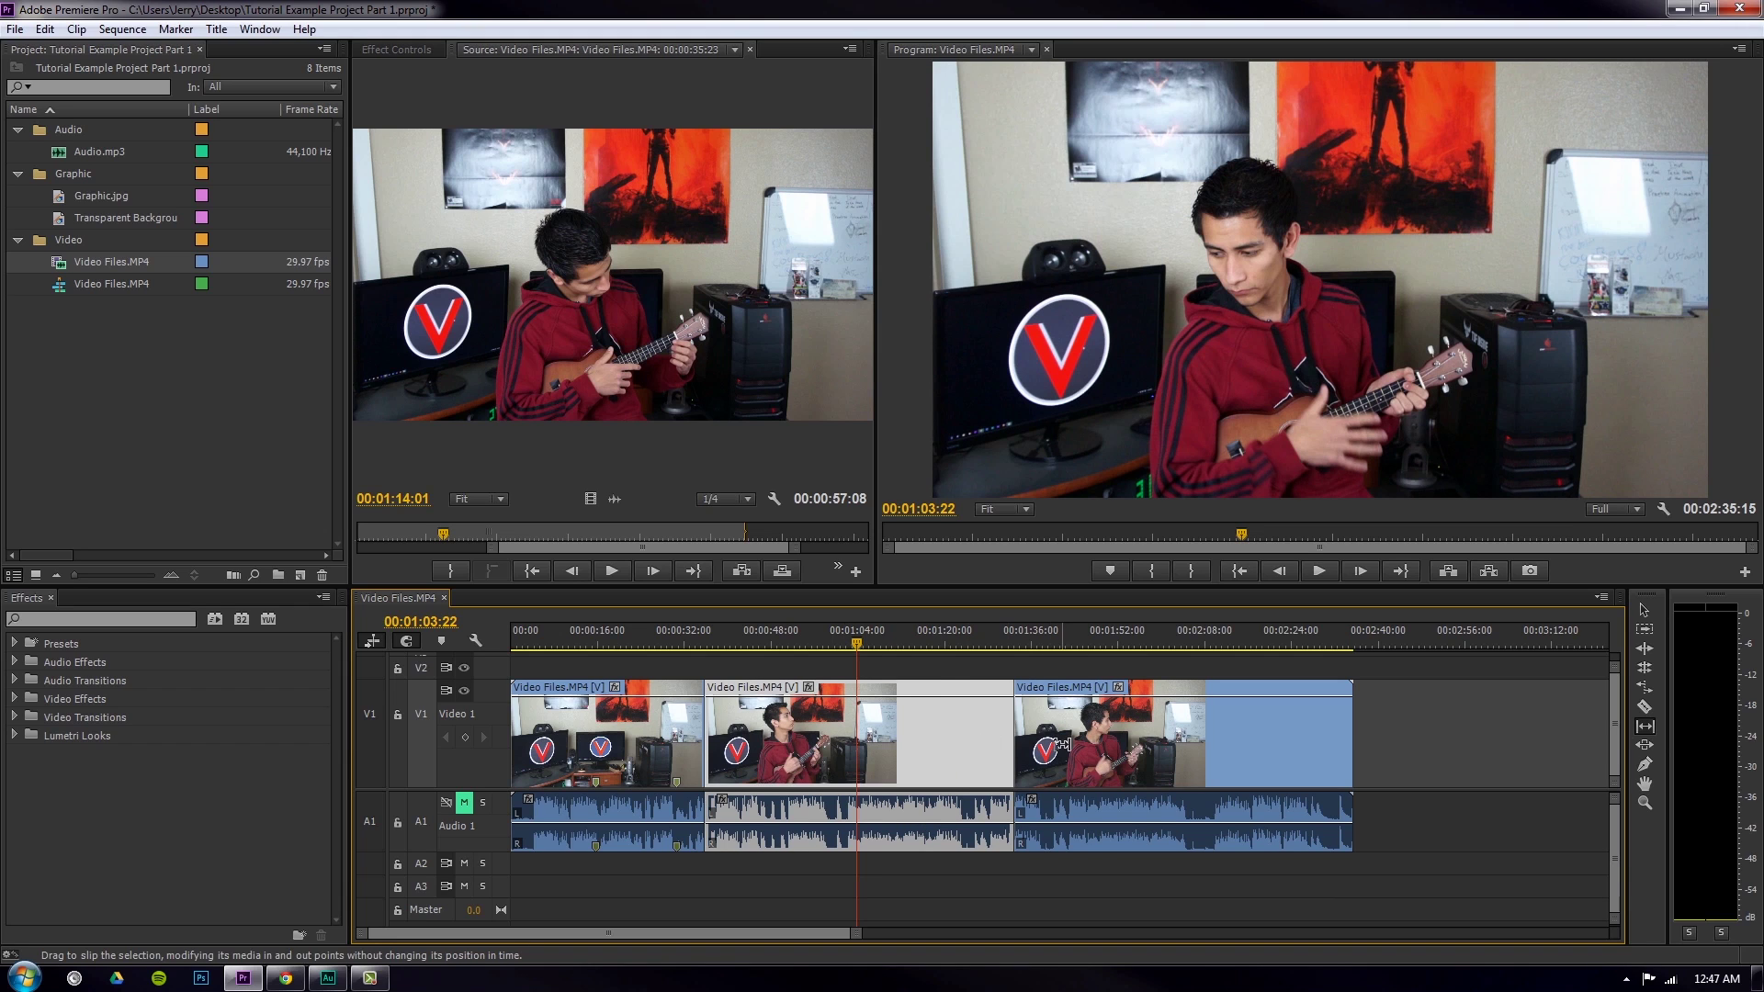
pyautogui.moveTo(826, 758)
pyautogui.mouseDown()
pyautogui.moveTo(836, 745)
pyautogui.moveTo(781, 752)
pyautogui.moveTo(797, 745)
pyautogui.mouseUp()
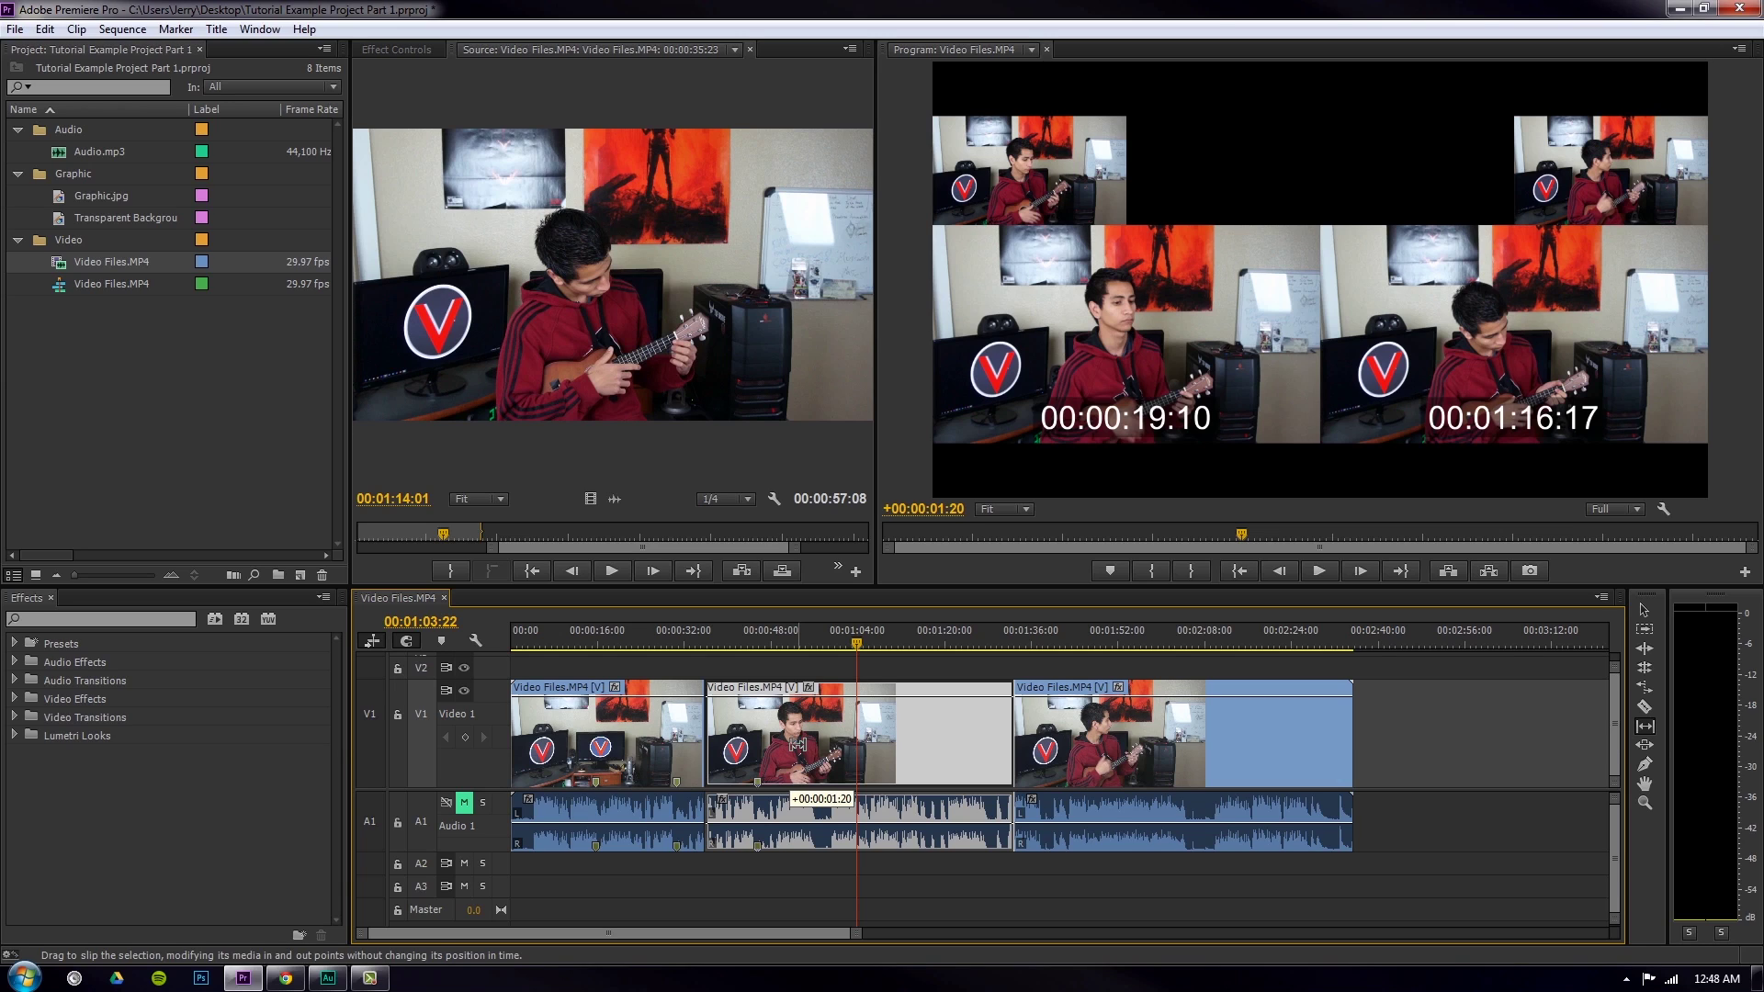
pyautogui.moveTo(798, 745); pyautogui.dragTo(802, 739)
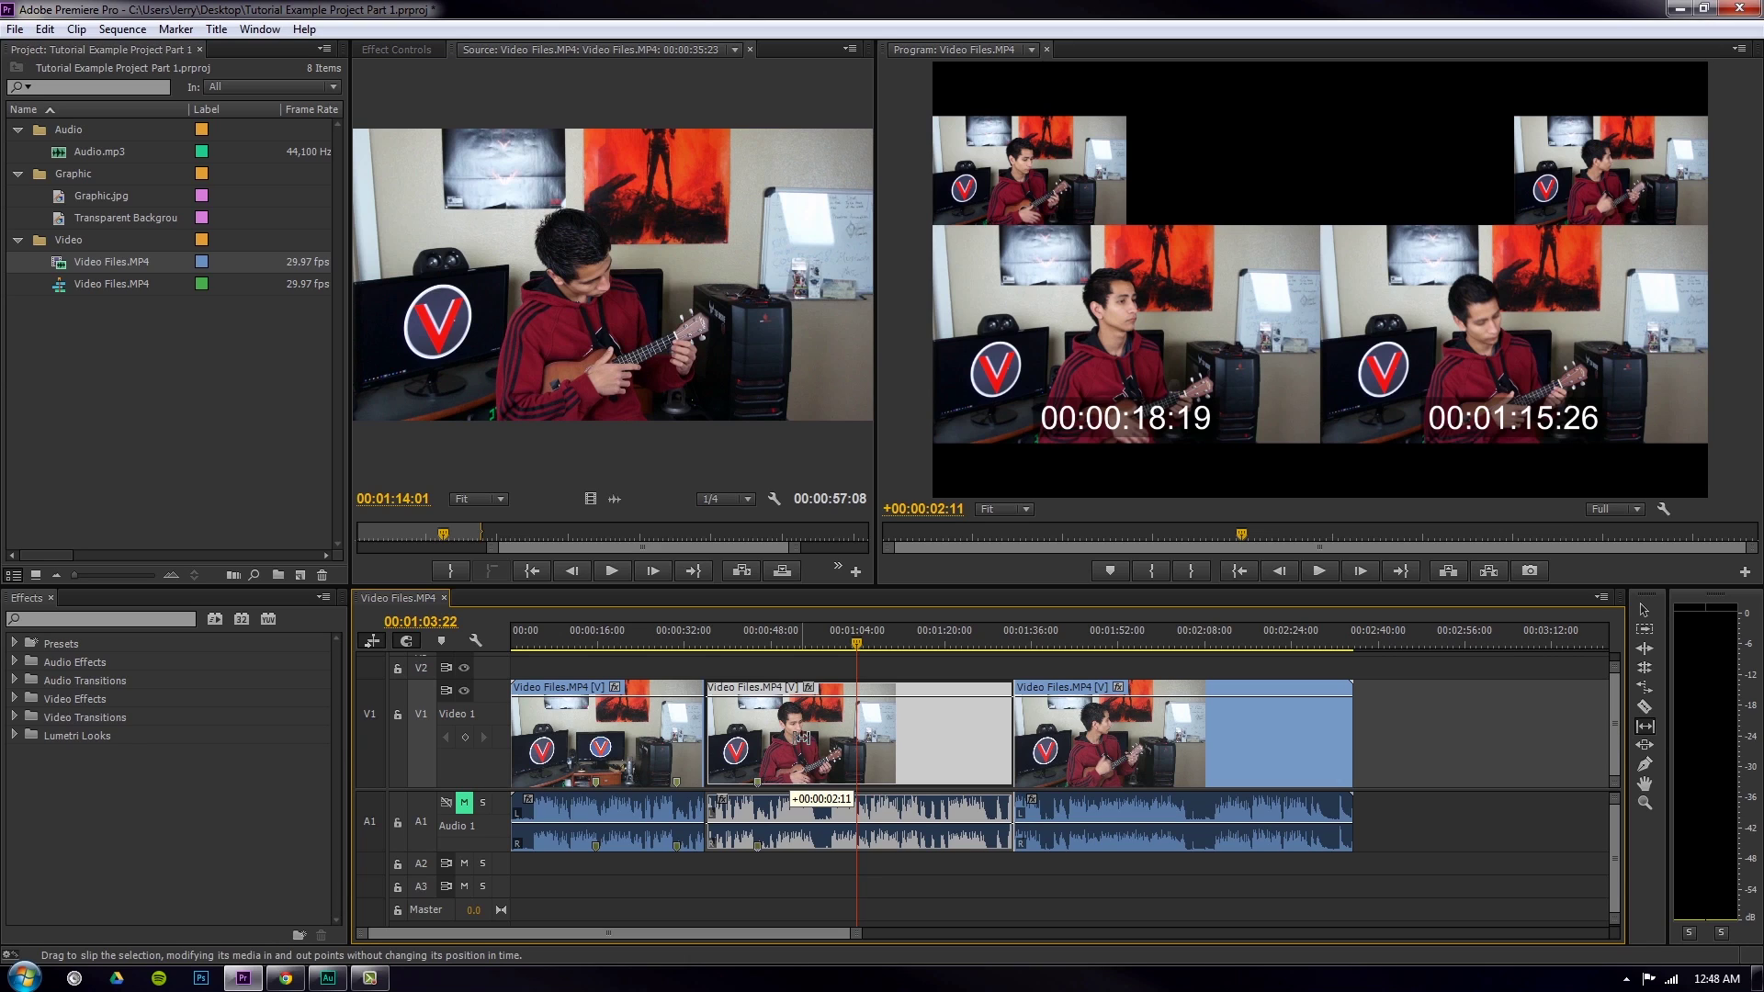
pyautogui.moveTo(801, 736); pyautogui.dragTo(799, 731)
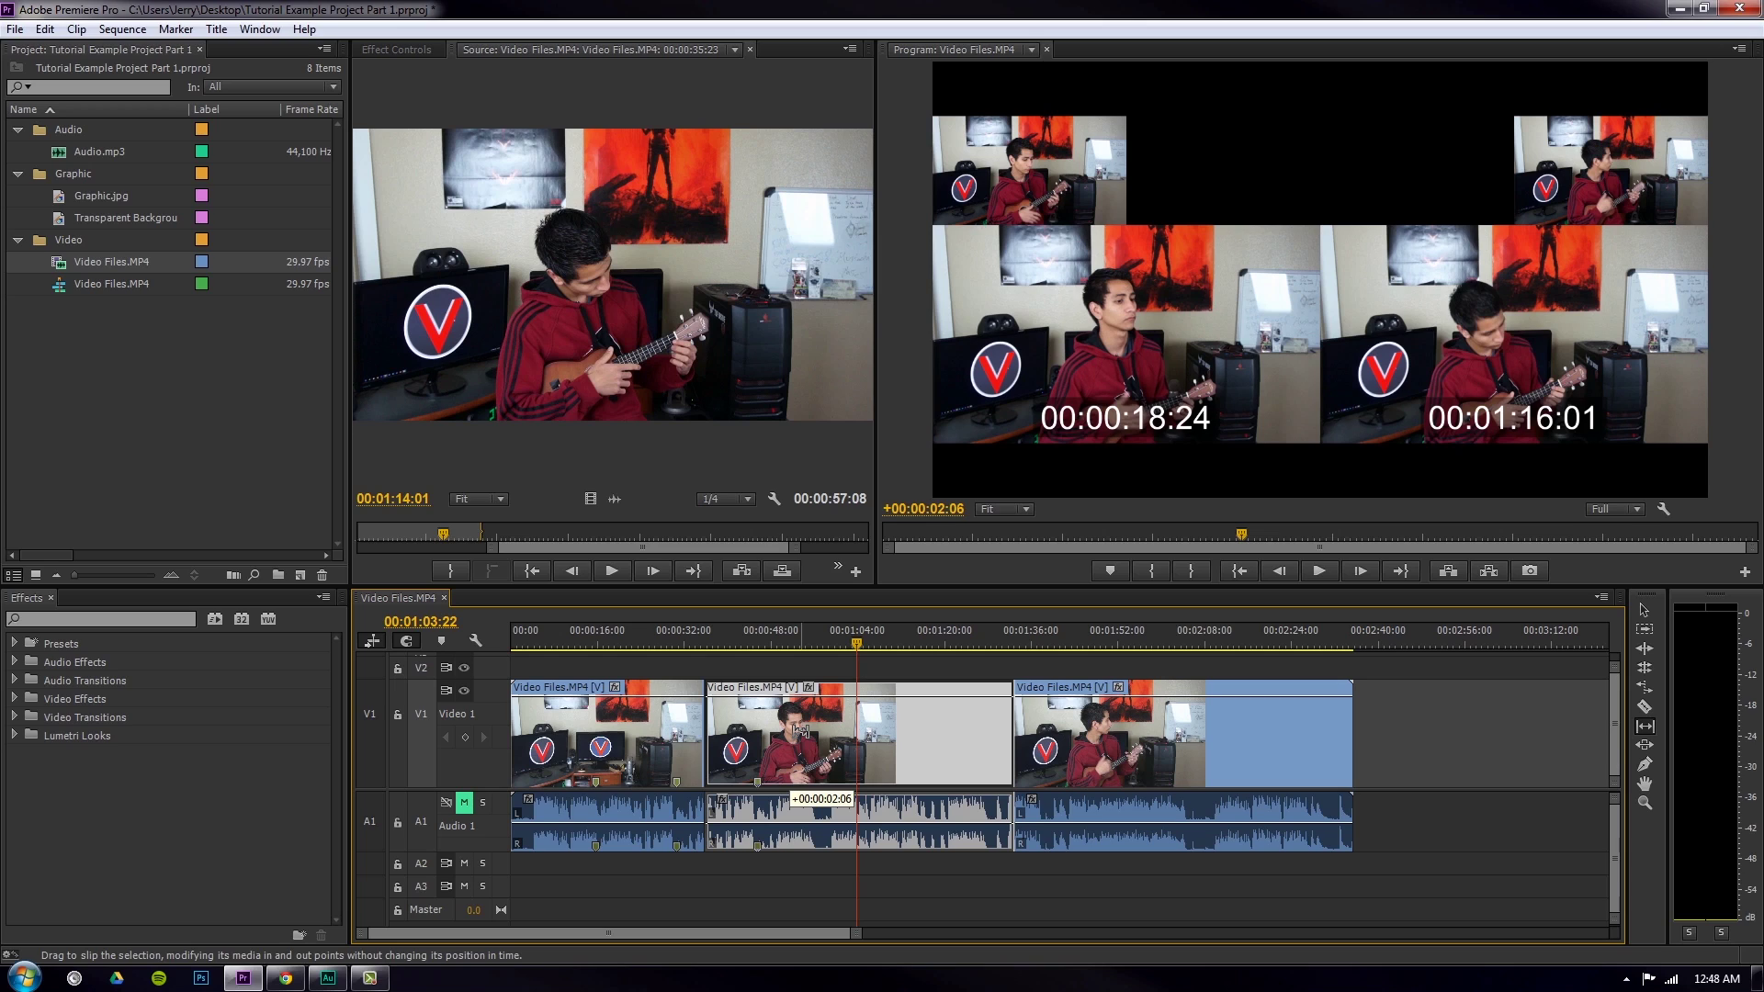
pyautogui.moveTo(802, 731); pyautogui.dragTo(810, 735)
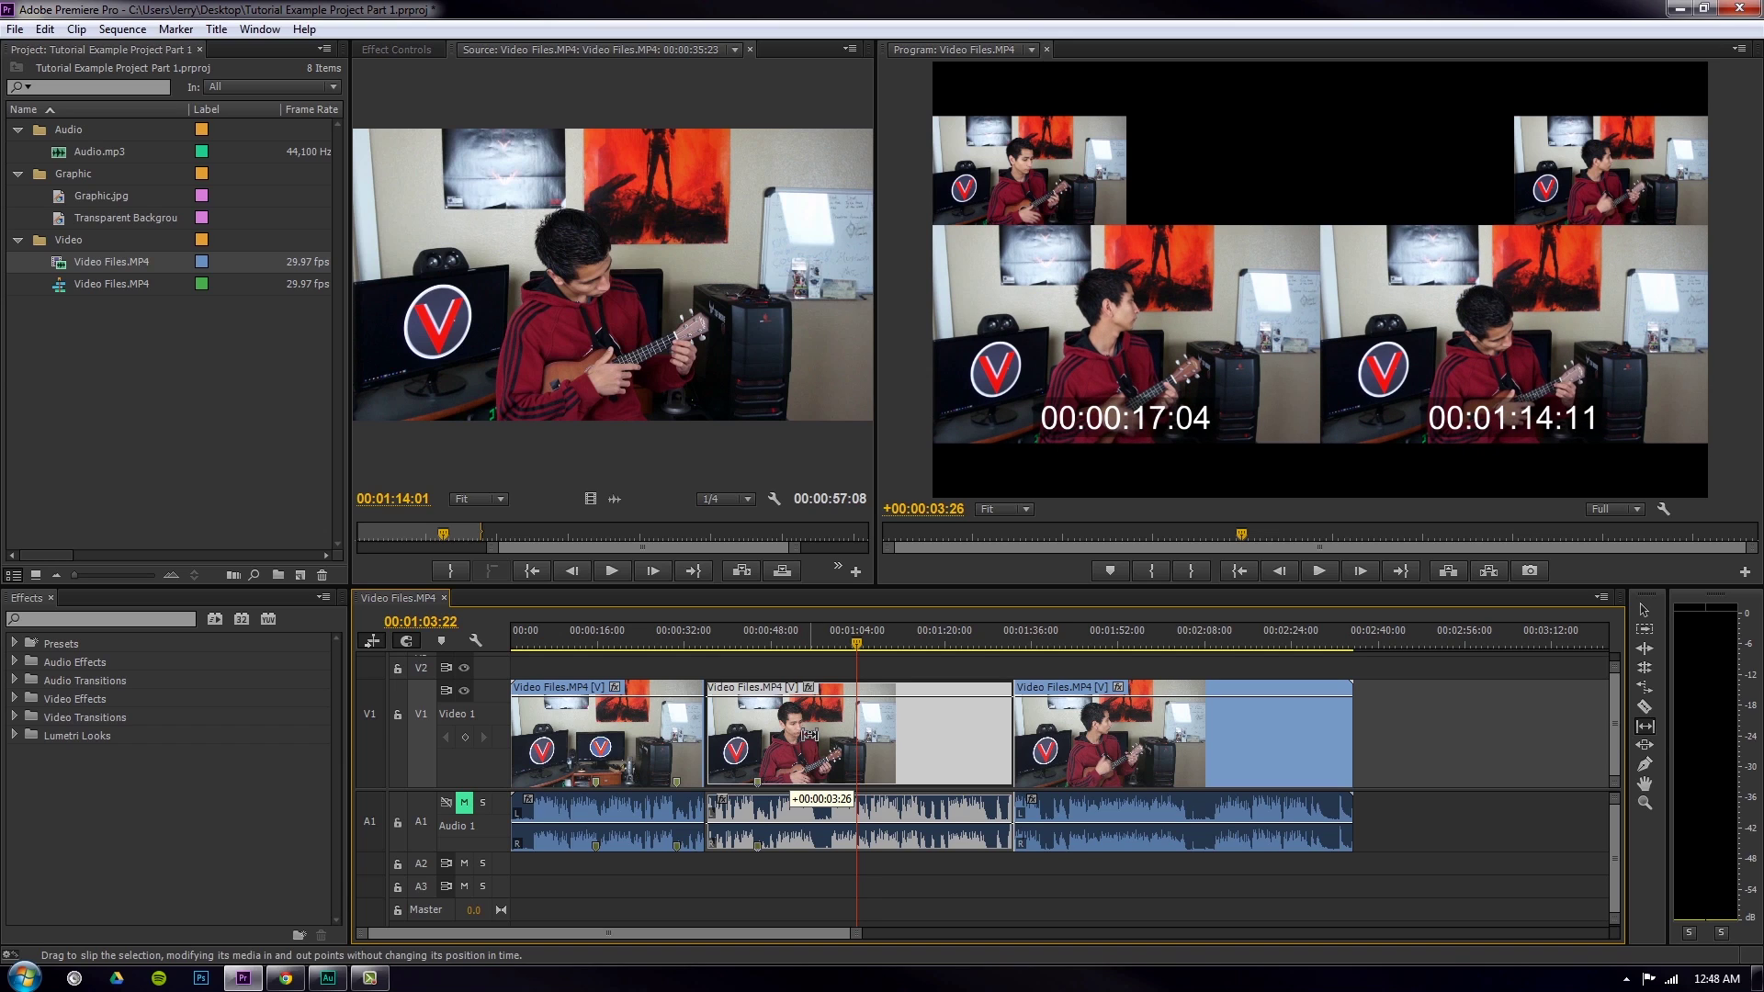
pyautogui.moveTo(809, 735); pyautogui.dragTo(807, 735)
# - Reselect the middle clip and slip its footage to source 00:00:23:21–00:01:20:28
pyautogui.click(1112, 741)
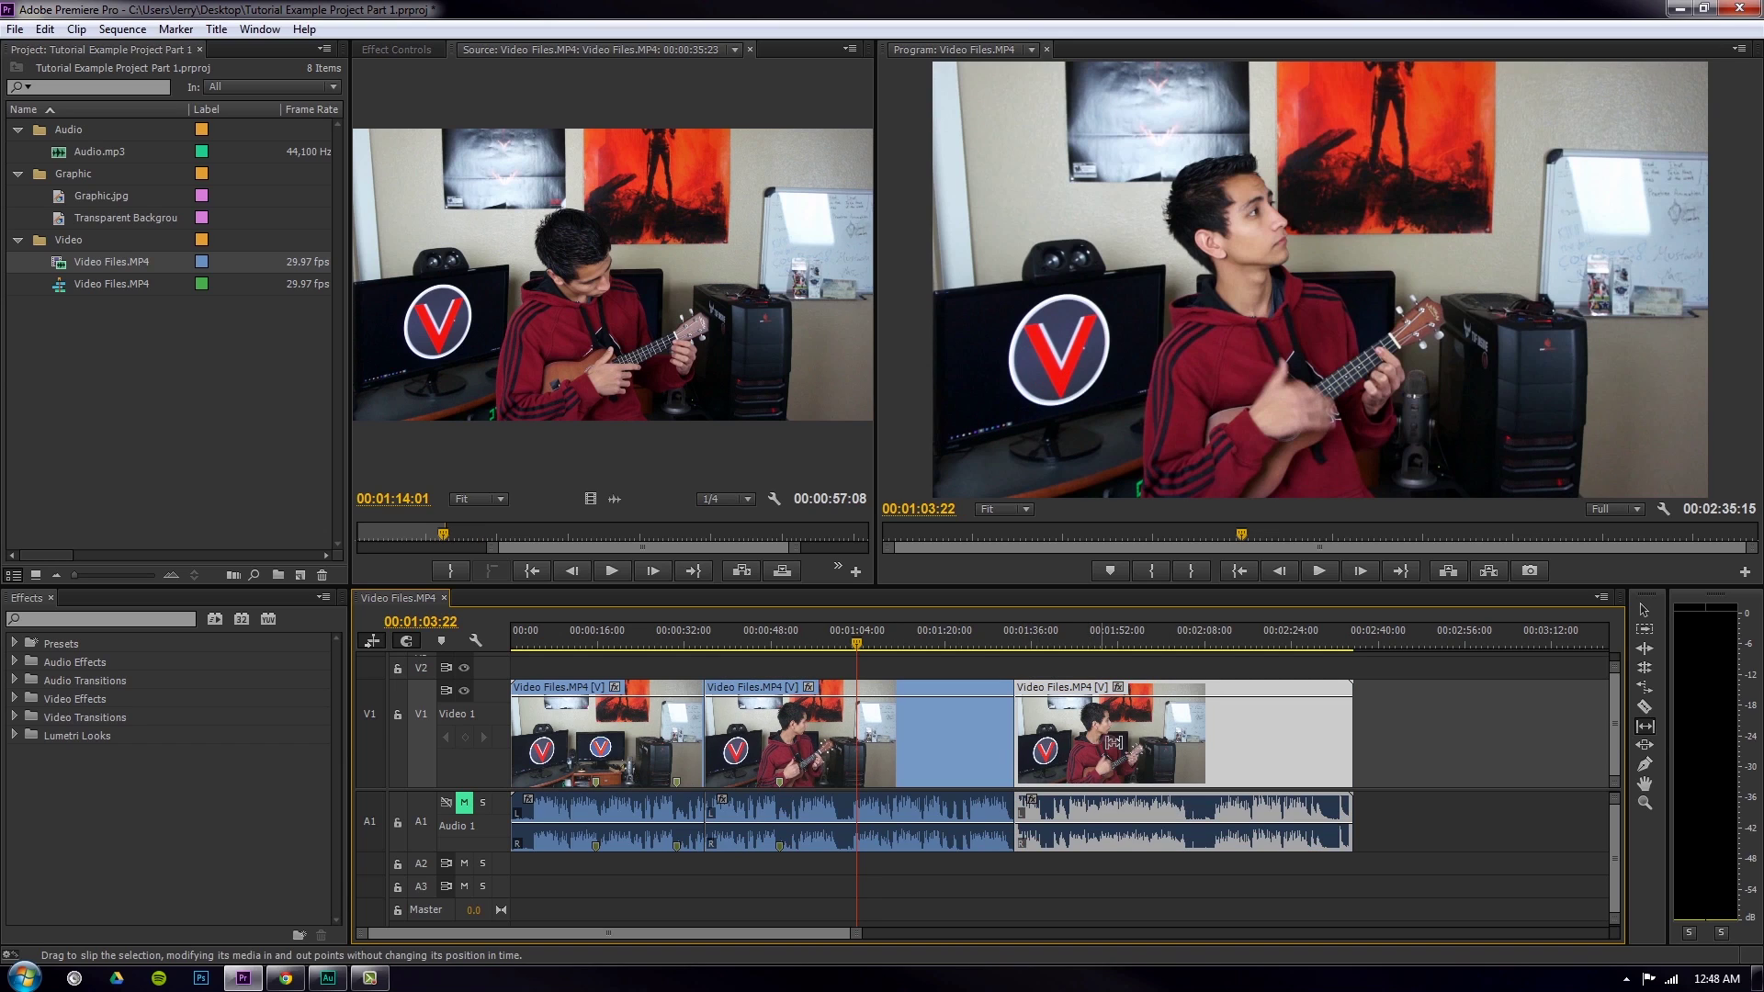
pyautogui.click(646, 743)
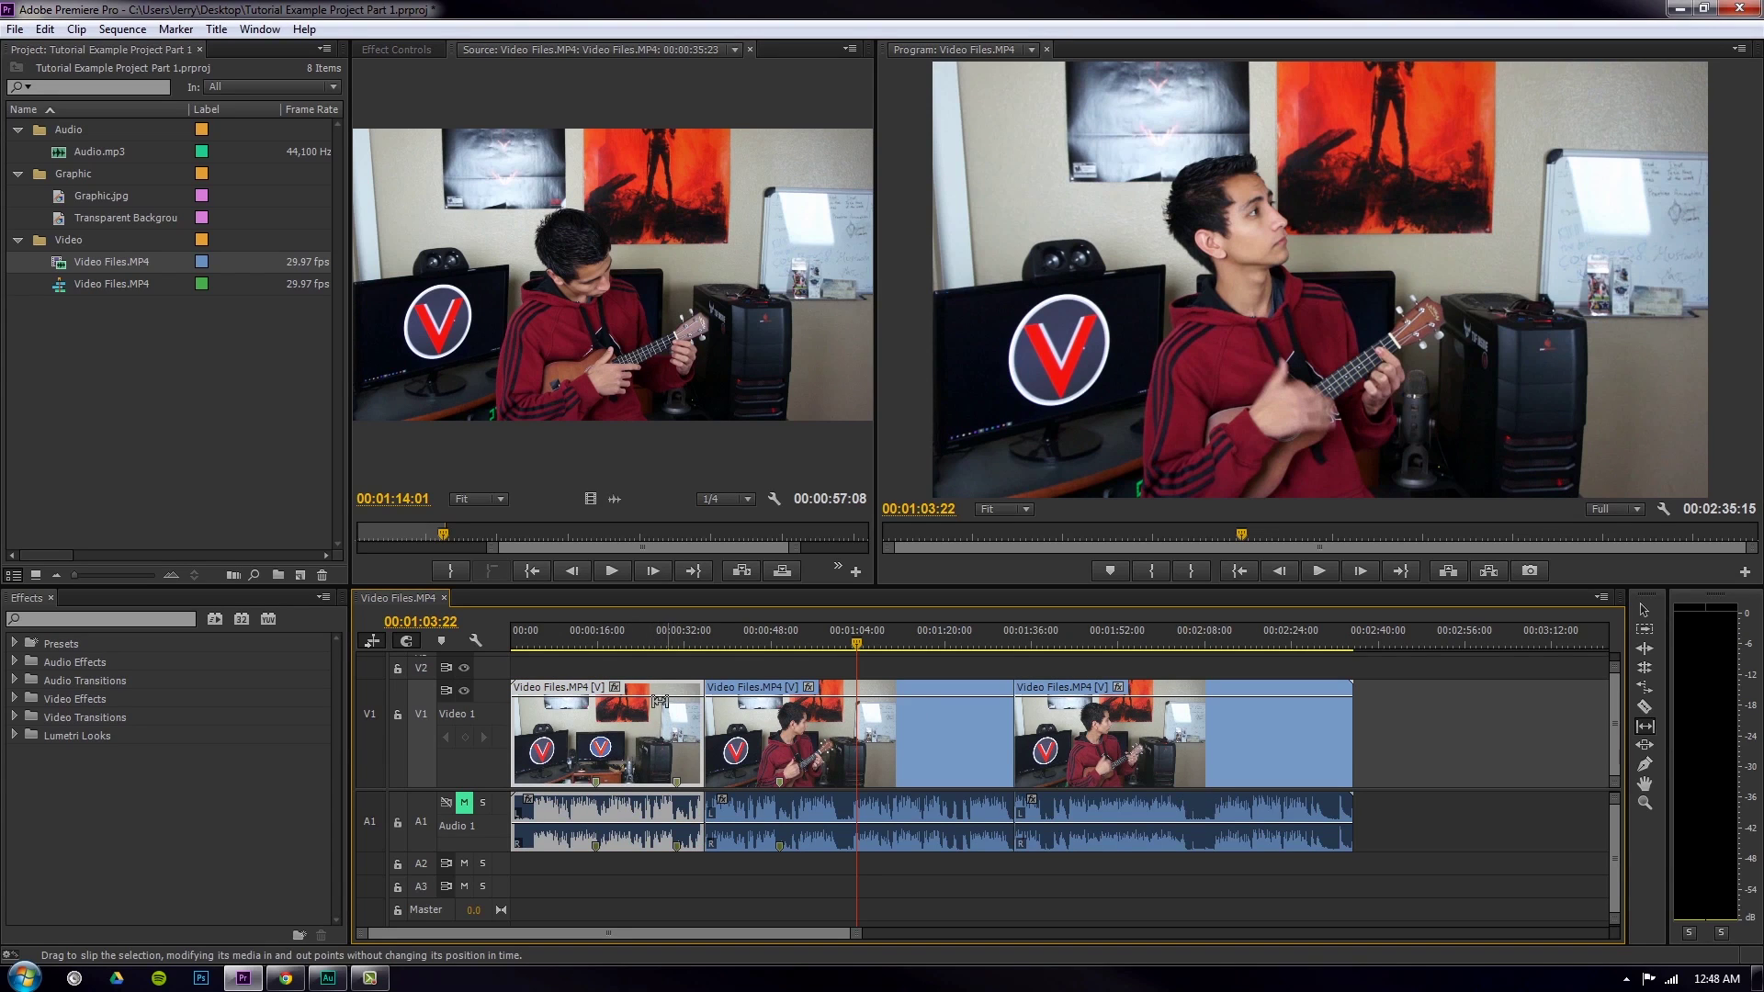
pyautogui.click(1106, 718)
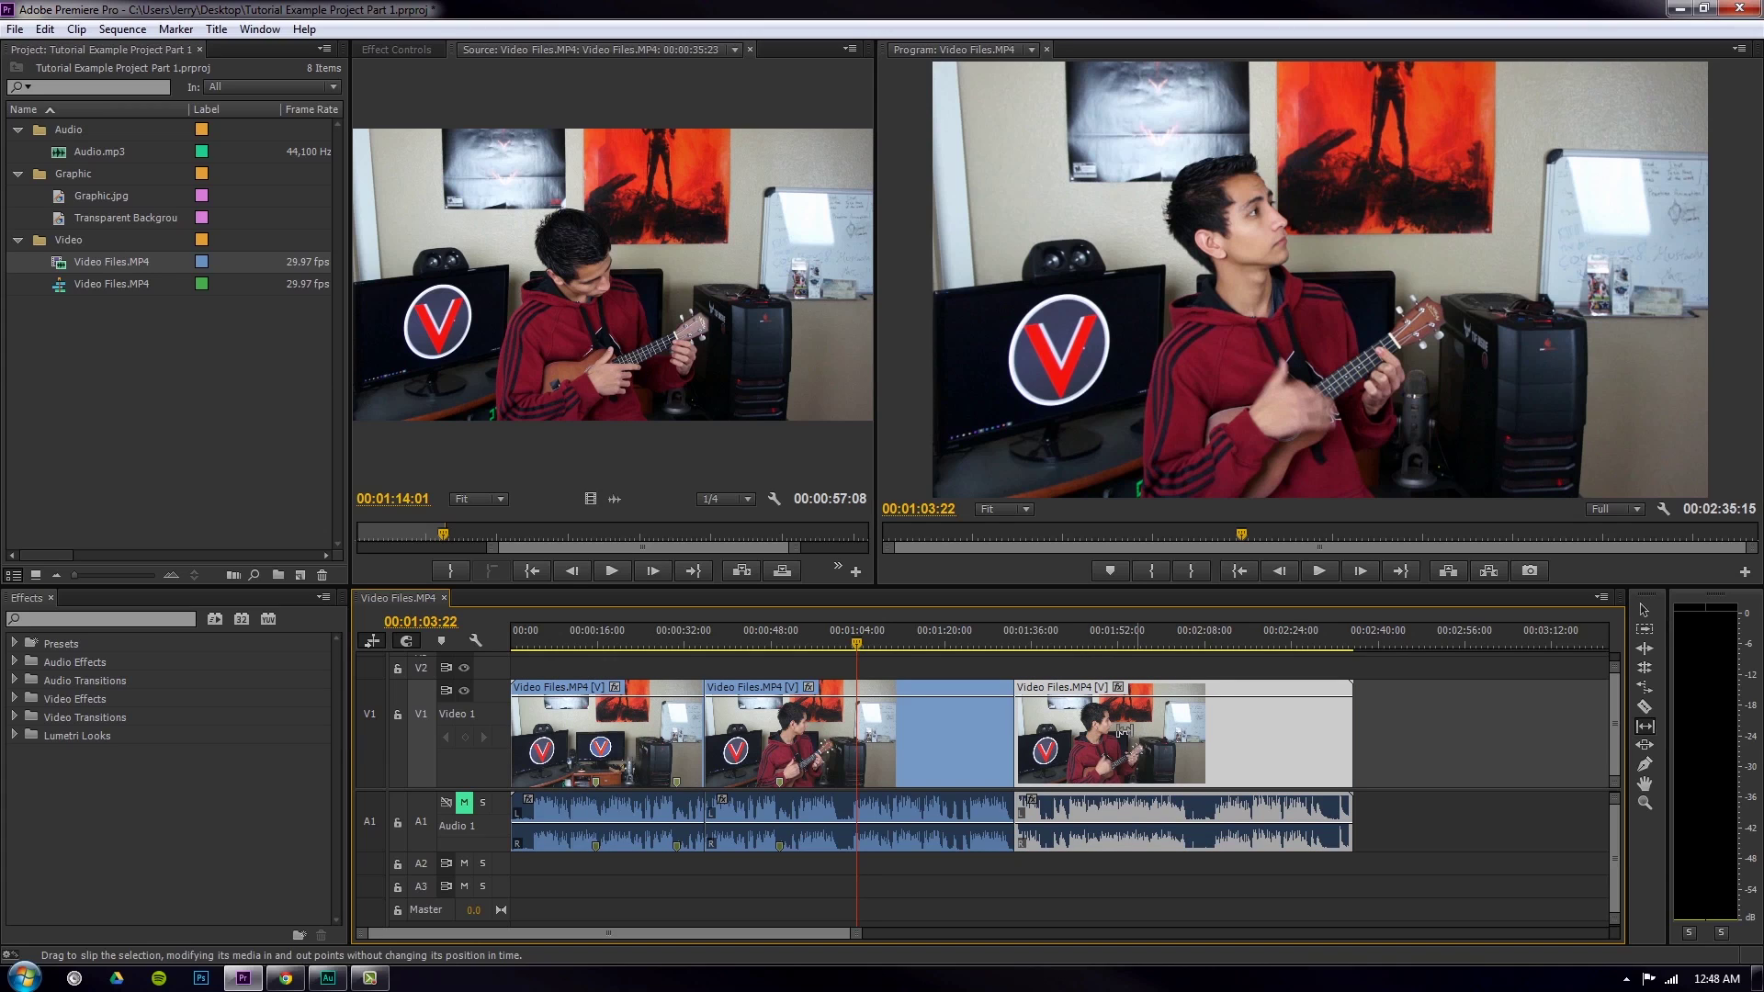
pyautogui.click(909, 735)
pyautogui.moveTo(817, 758); pyautogui.dragTo(787, 738)
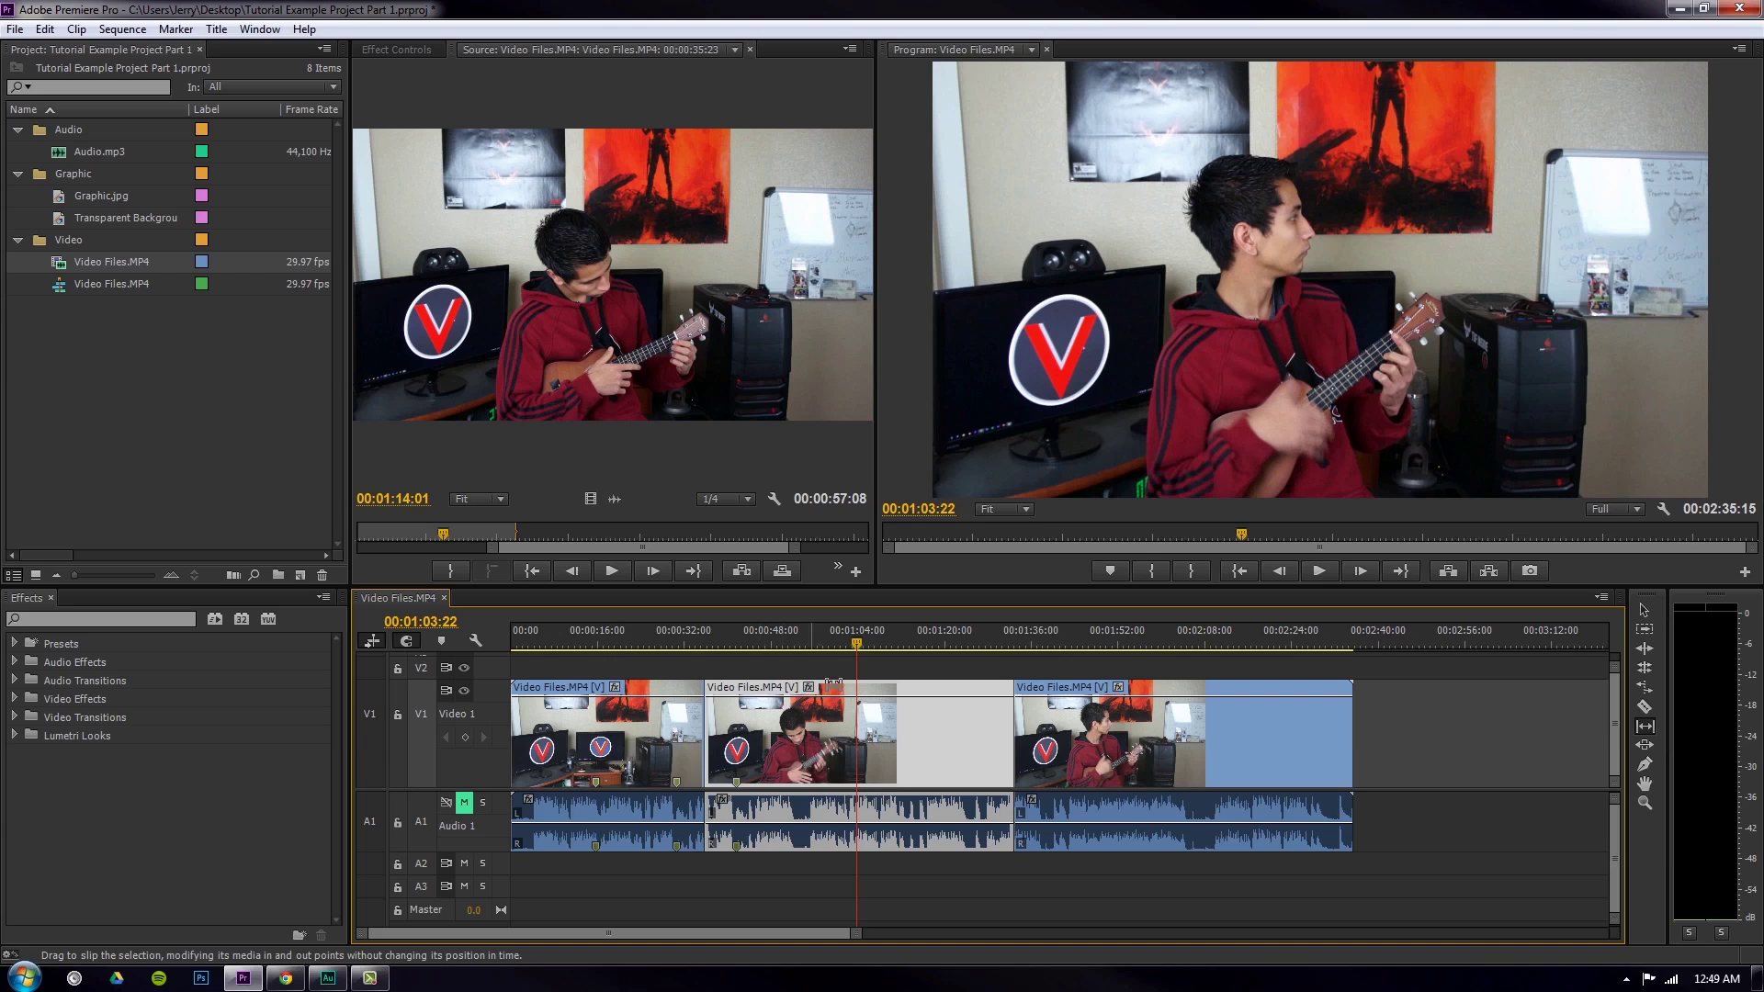
pyautogui.moveTo(883, 723); pyautogui.dragTo(898, 744)
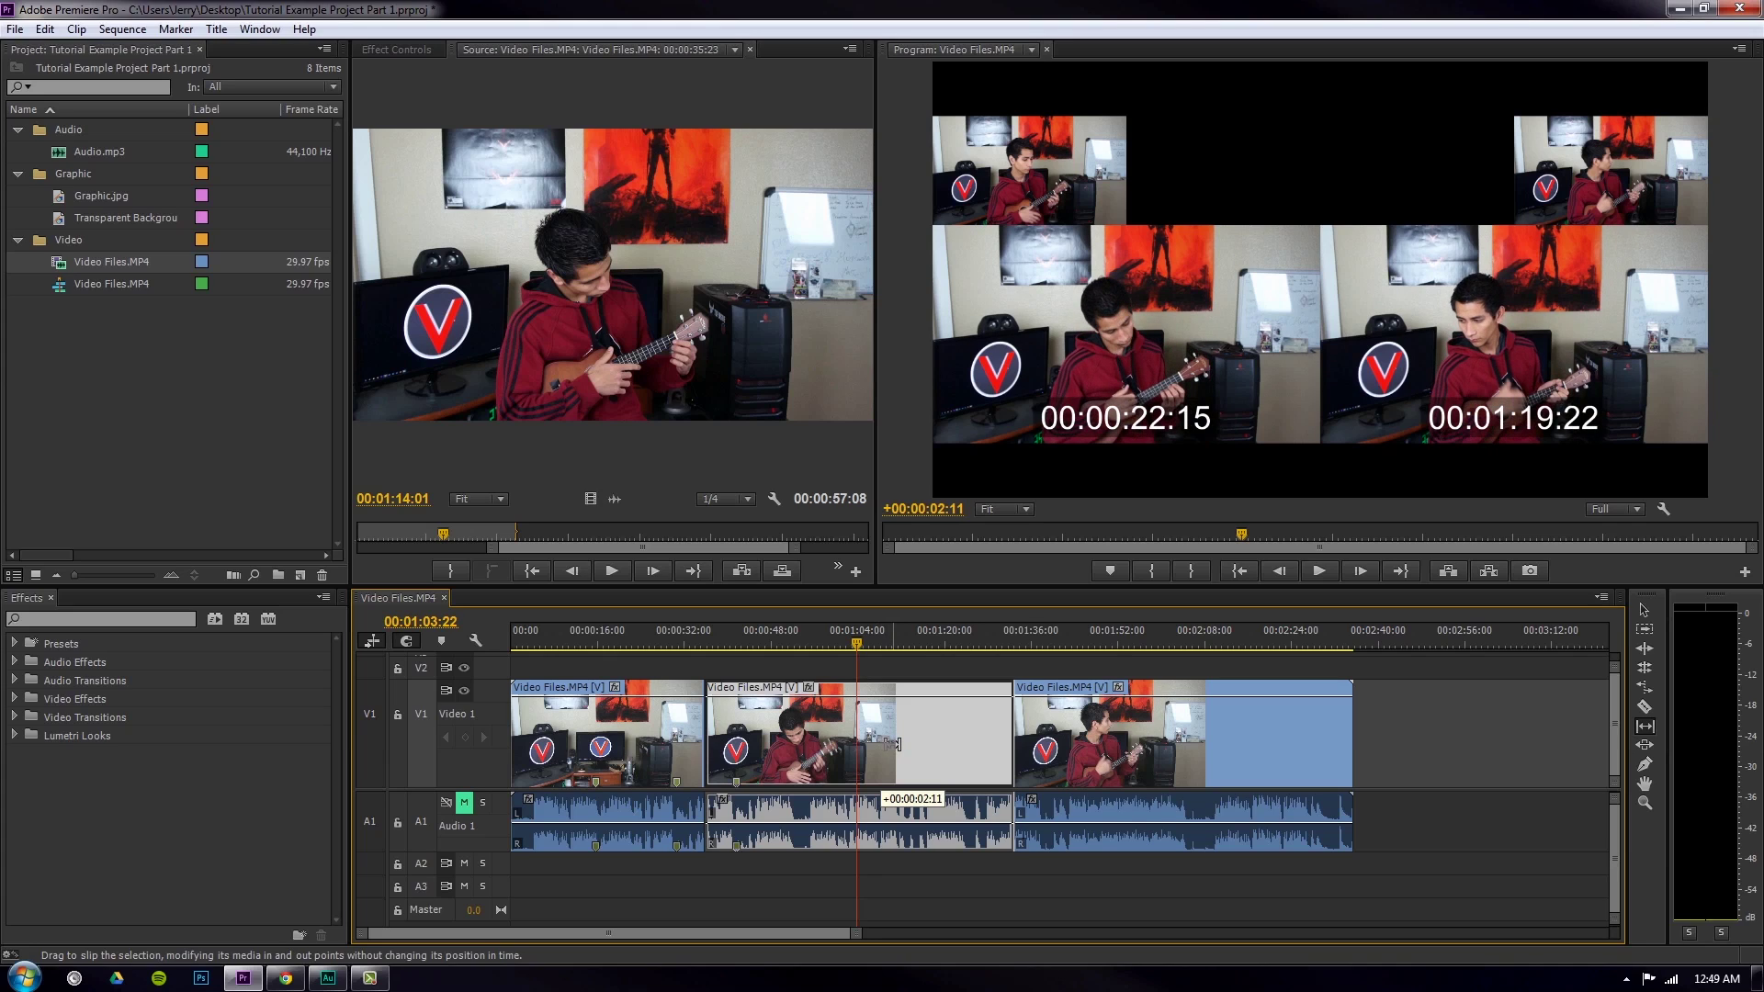
pyautogui.moveTo(898, 745); pyautogui.dragTo(891, 744)
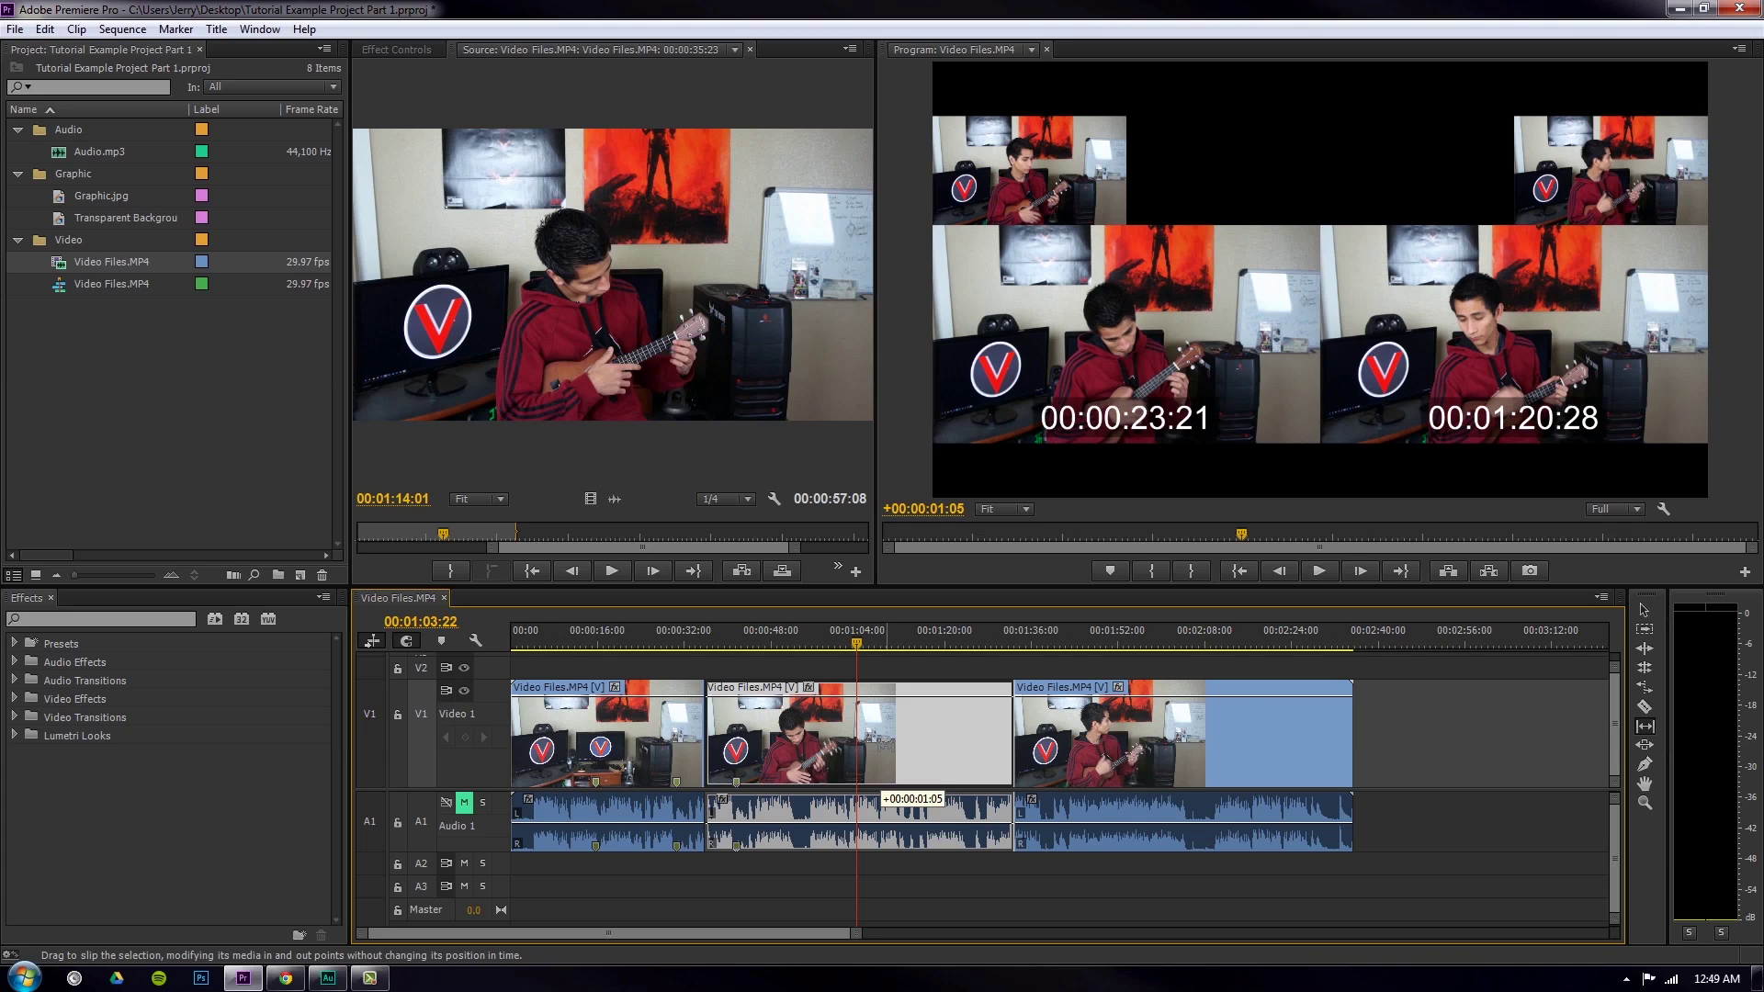
pyautogui.moveTo(891, 744); pyautogui.dragTo(891, 744)
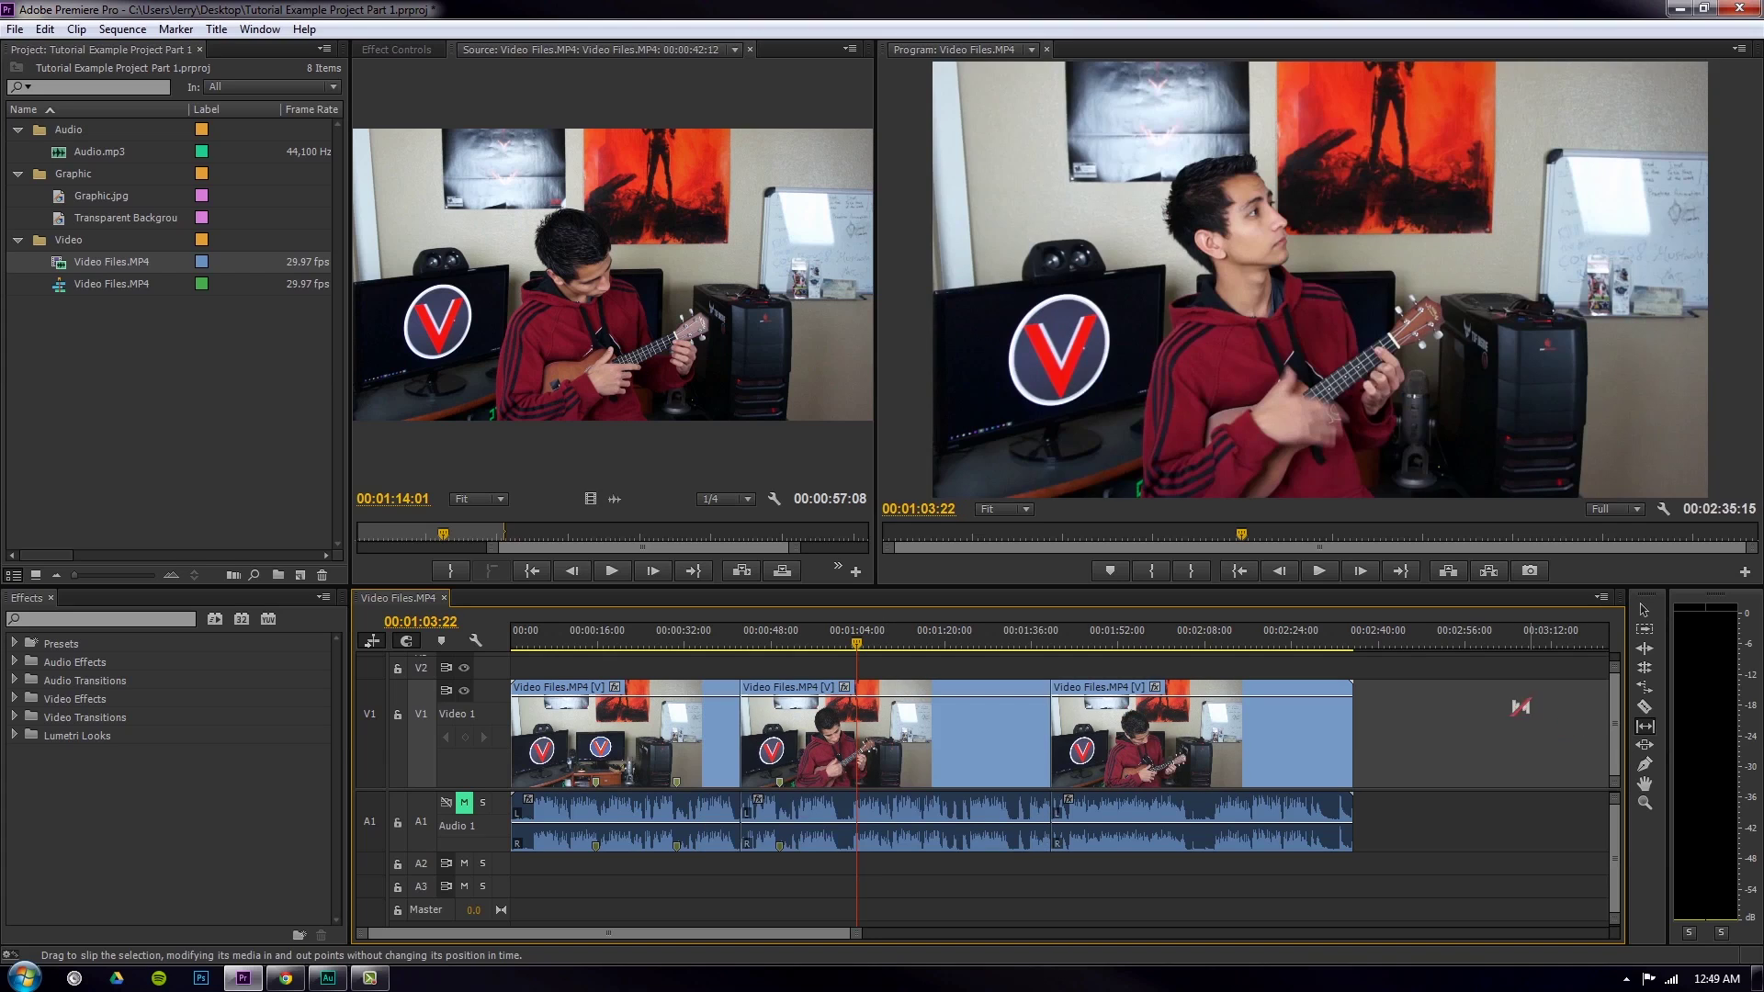
# - Slide the middle V1 clip with the Slide tool so its neighbouring clips are trimmed around it
pyautogui.click(1646, 746)
pyautogui.click(974, 750)
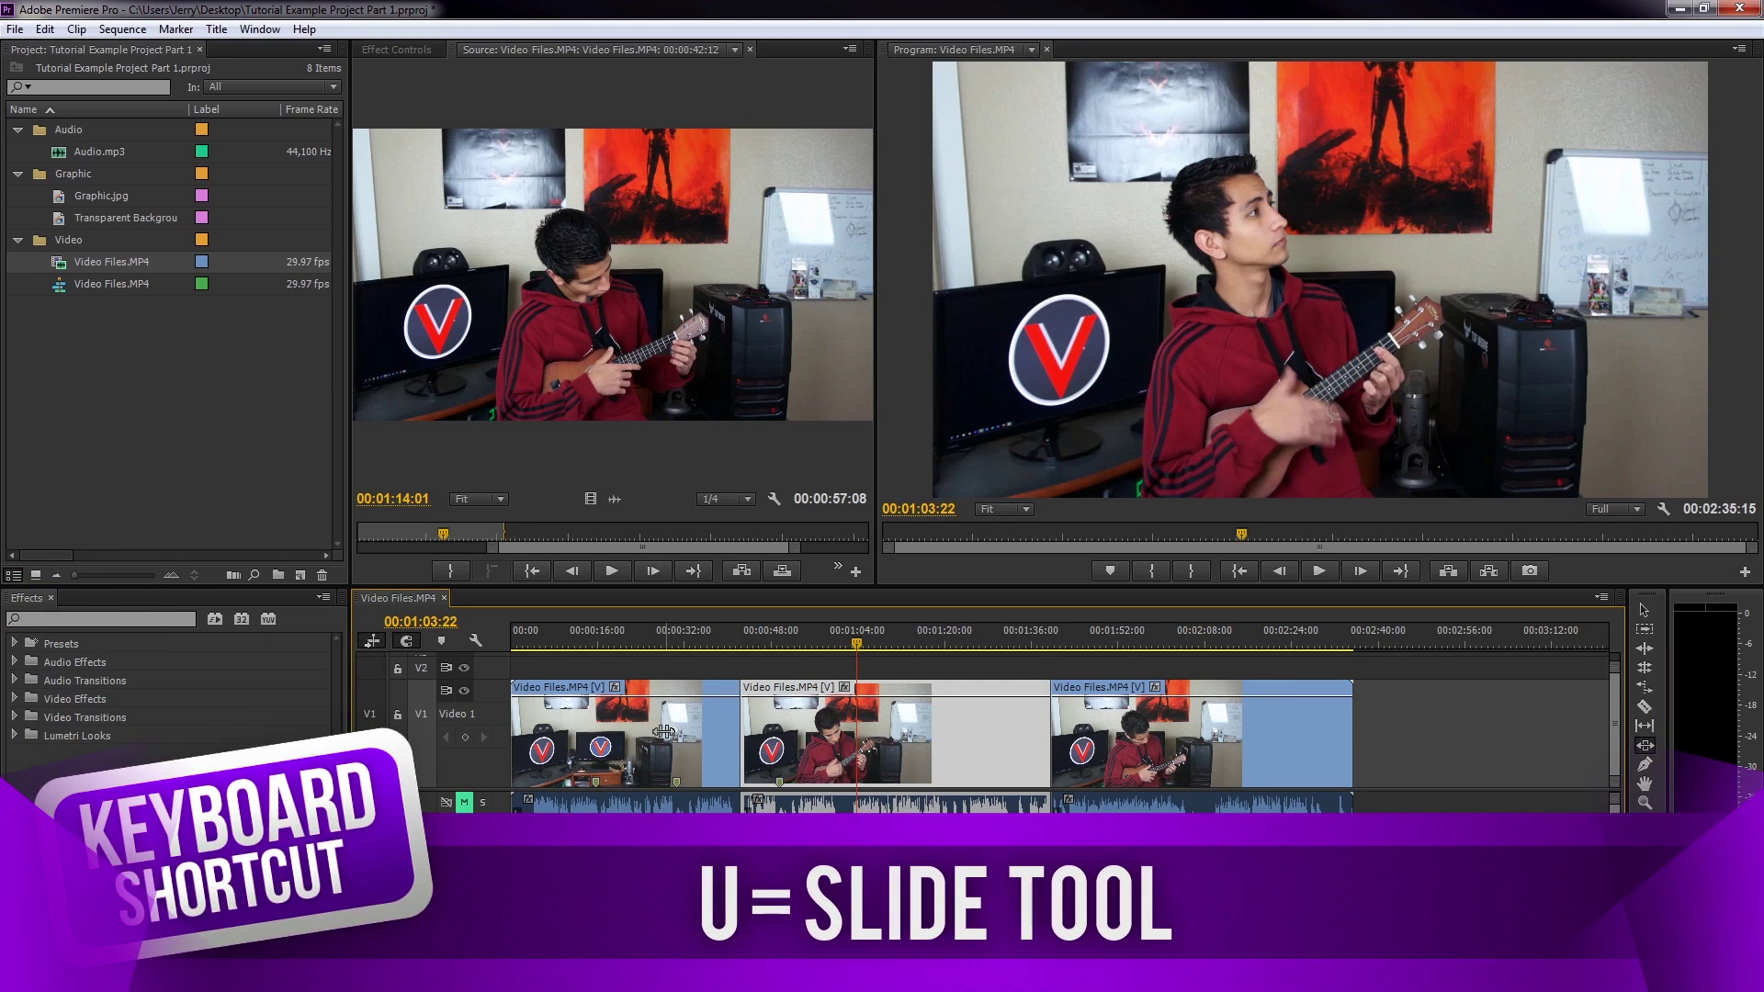
pyautogui.click(1178, 714)
pyautogui.moveTo(926, 741)
pyautogui.mouseDown()
pyautogui.moveTo(770, 747)
pyautogui.moveTo(930, 755)
pyautogui.mouseUp()
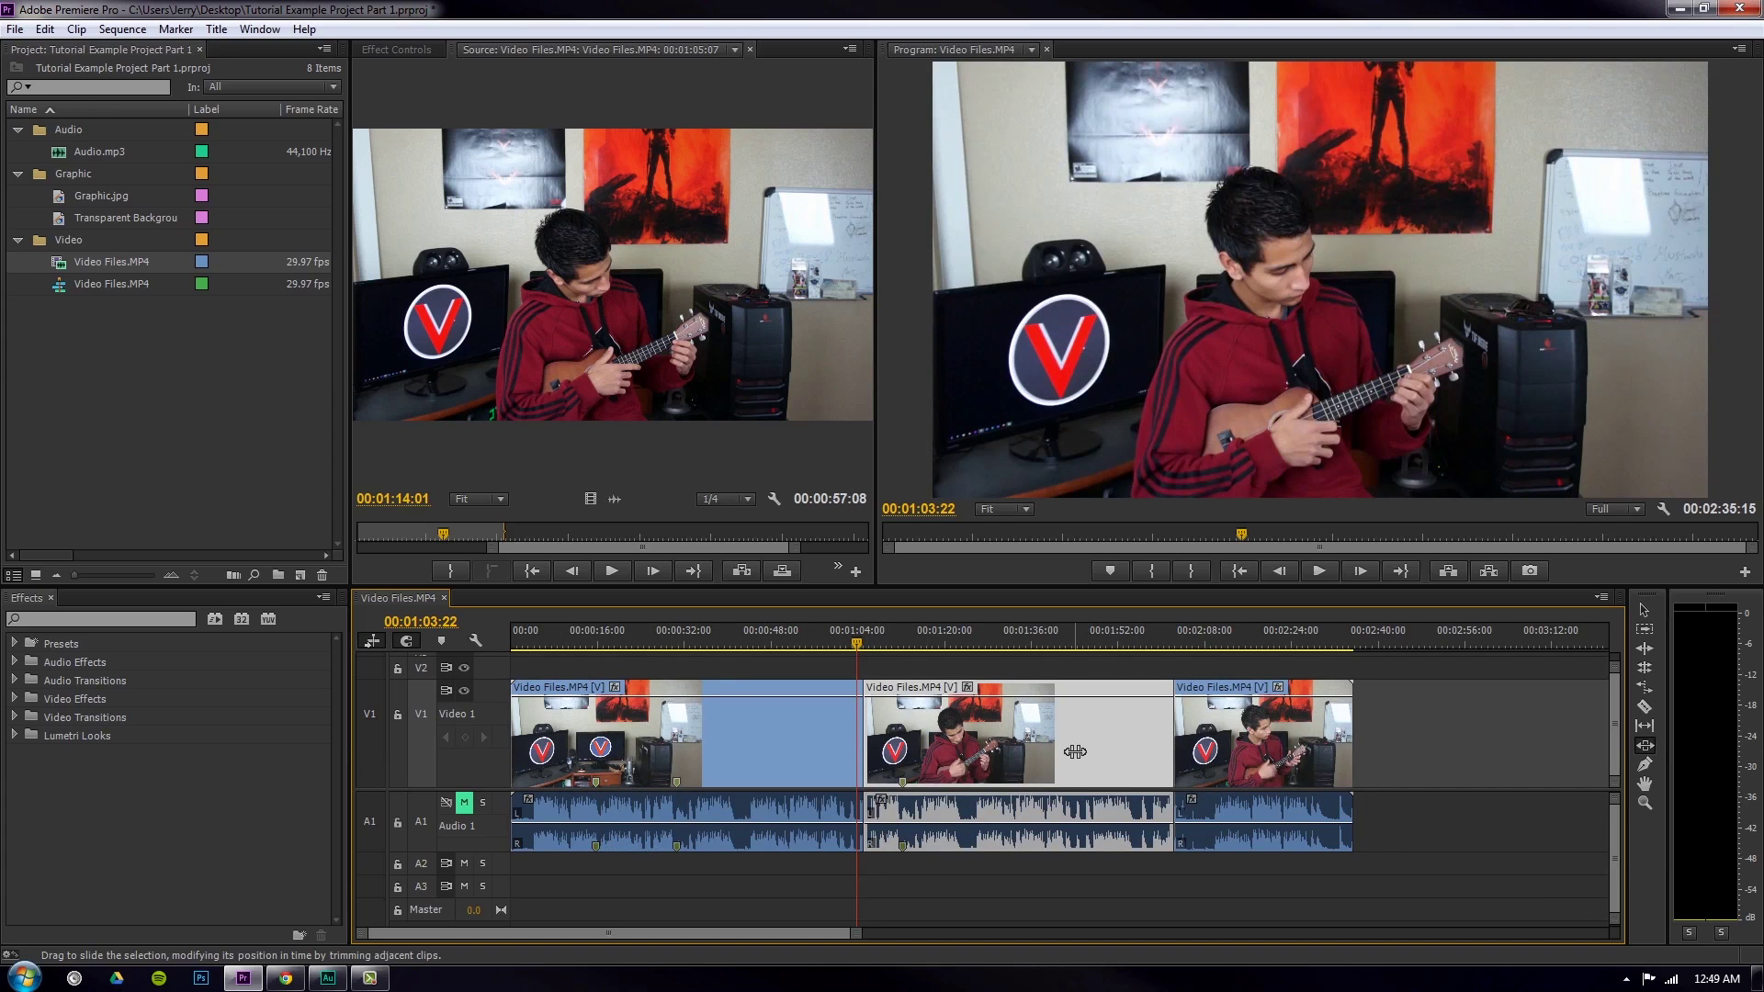
pyautogui.click(722, 748)
pyautogui.click(1249, 764)
pyautogui.click(990, 747)
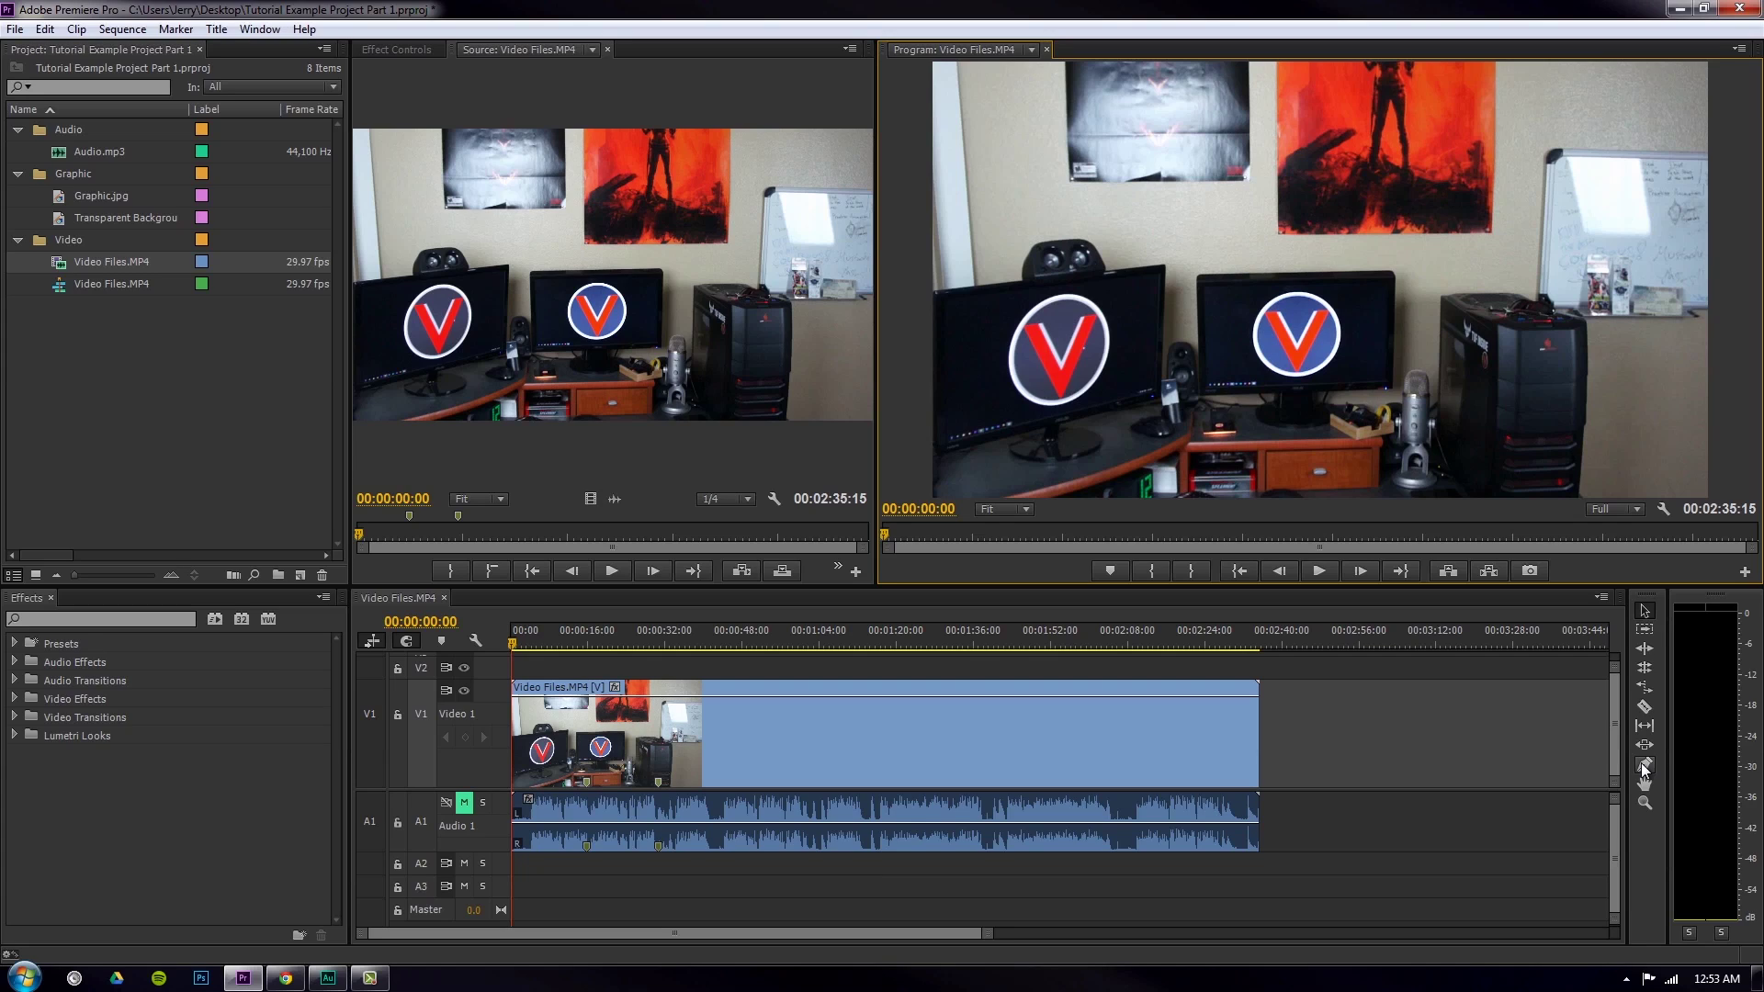
pyautogui.click(1645, 767)
pyautogui.click(1644, 783)
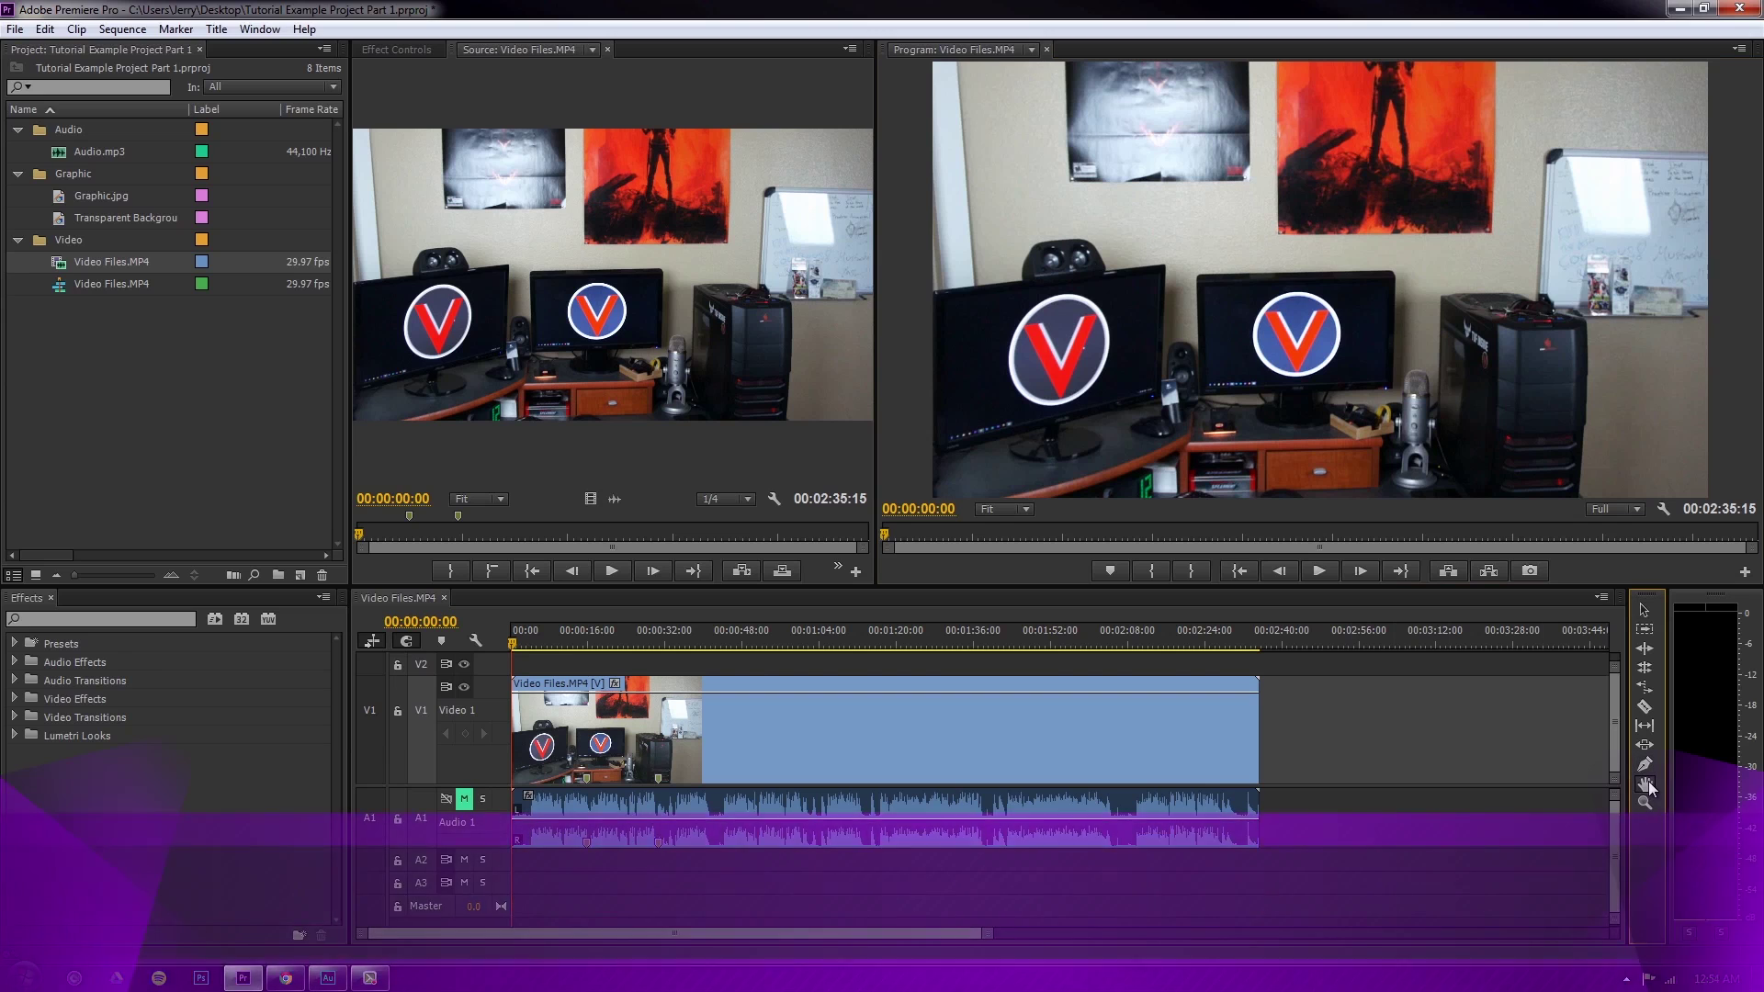
pyautogui.moveTo(1207, 758); pyautogui.dragTo(1352, 755)
pyautogui.click(1648, 786)
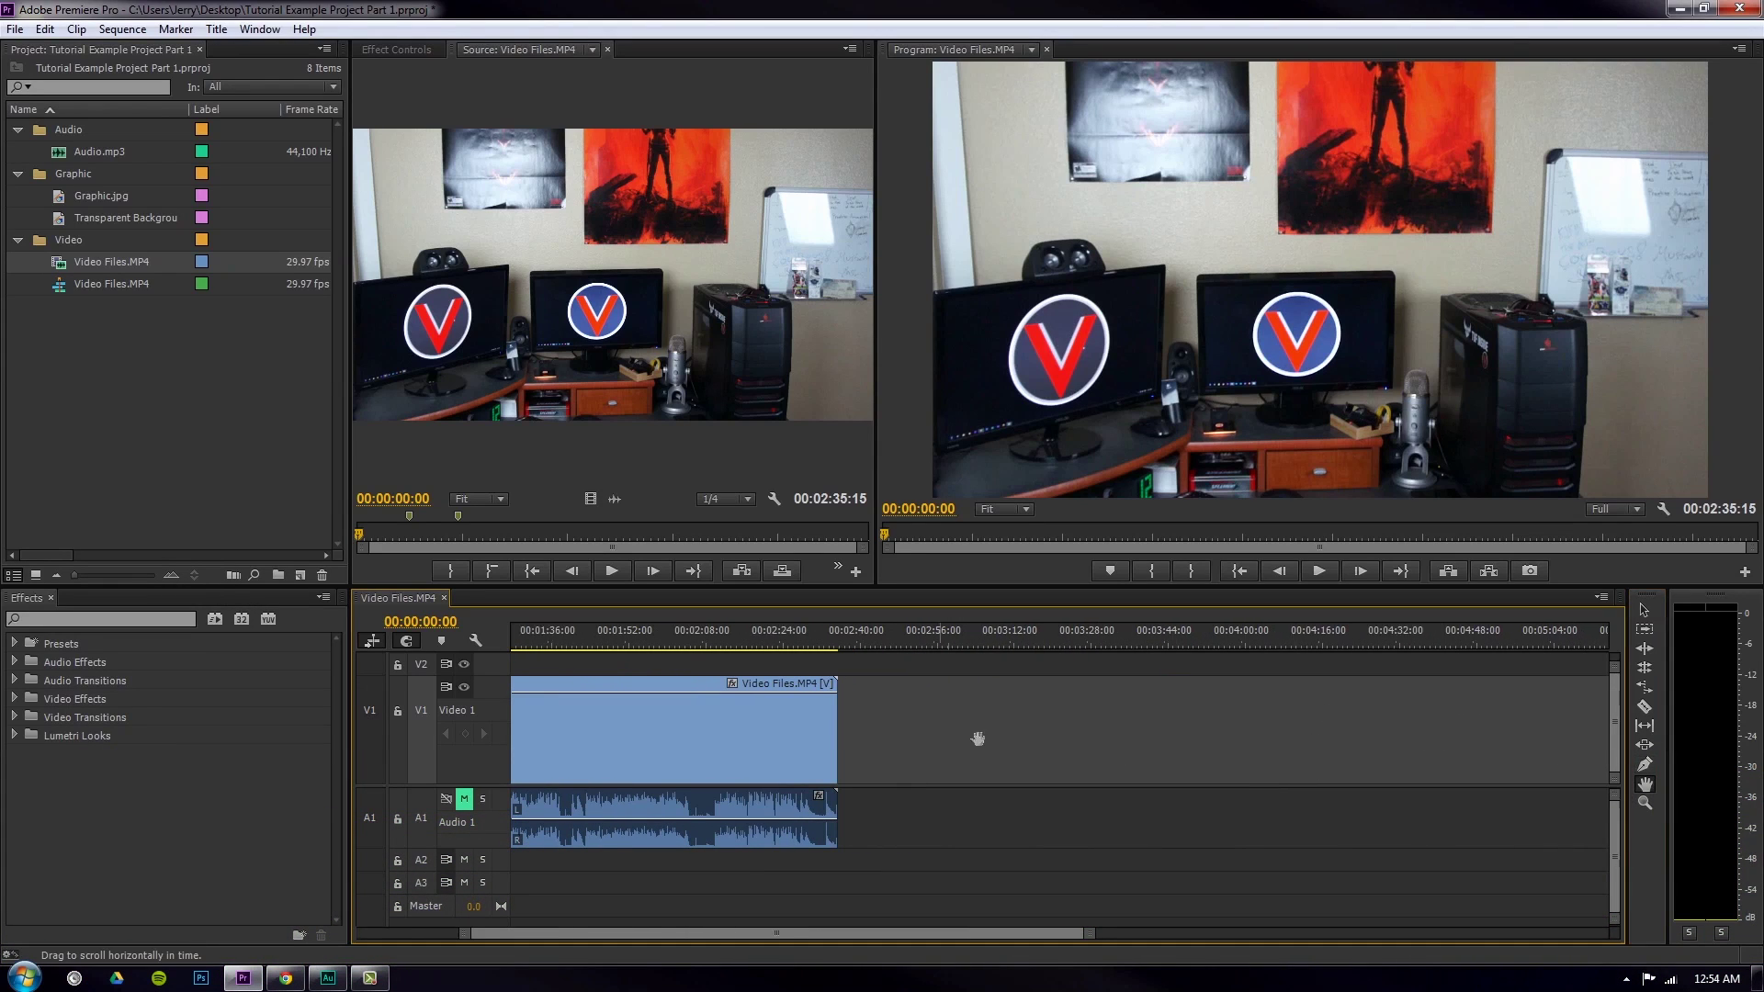
pyautogui.moveTo(939, 732); pyautogui.dragTo(1208, 761)
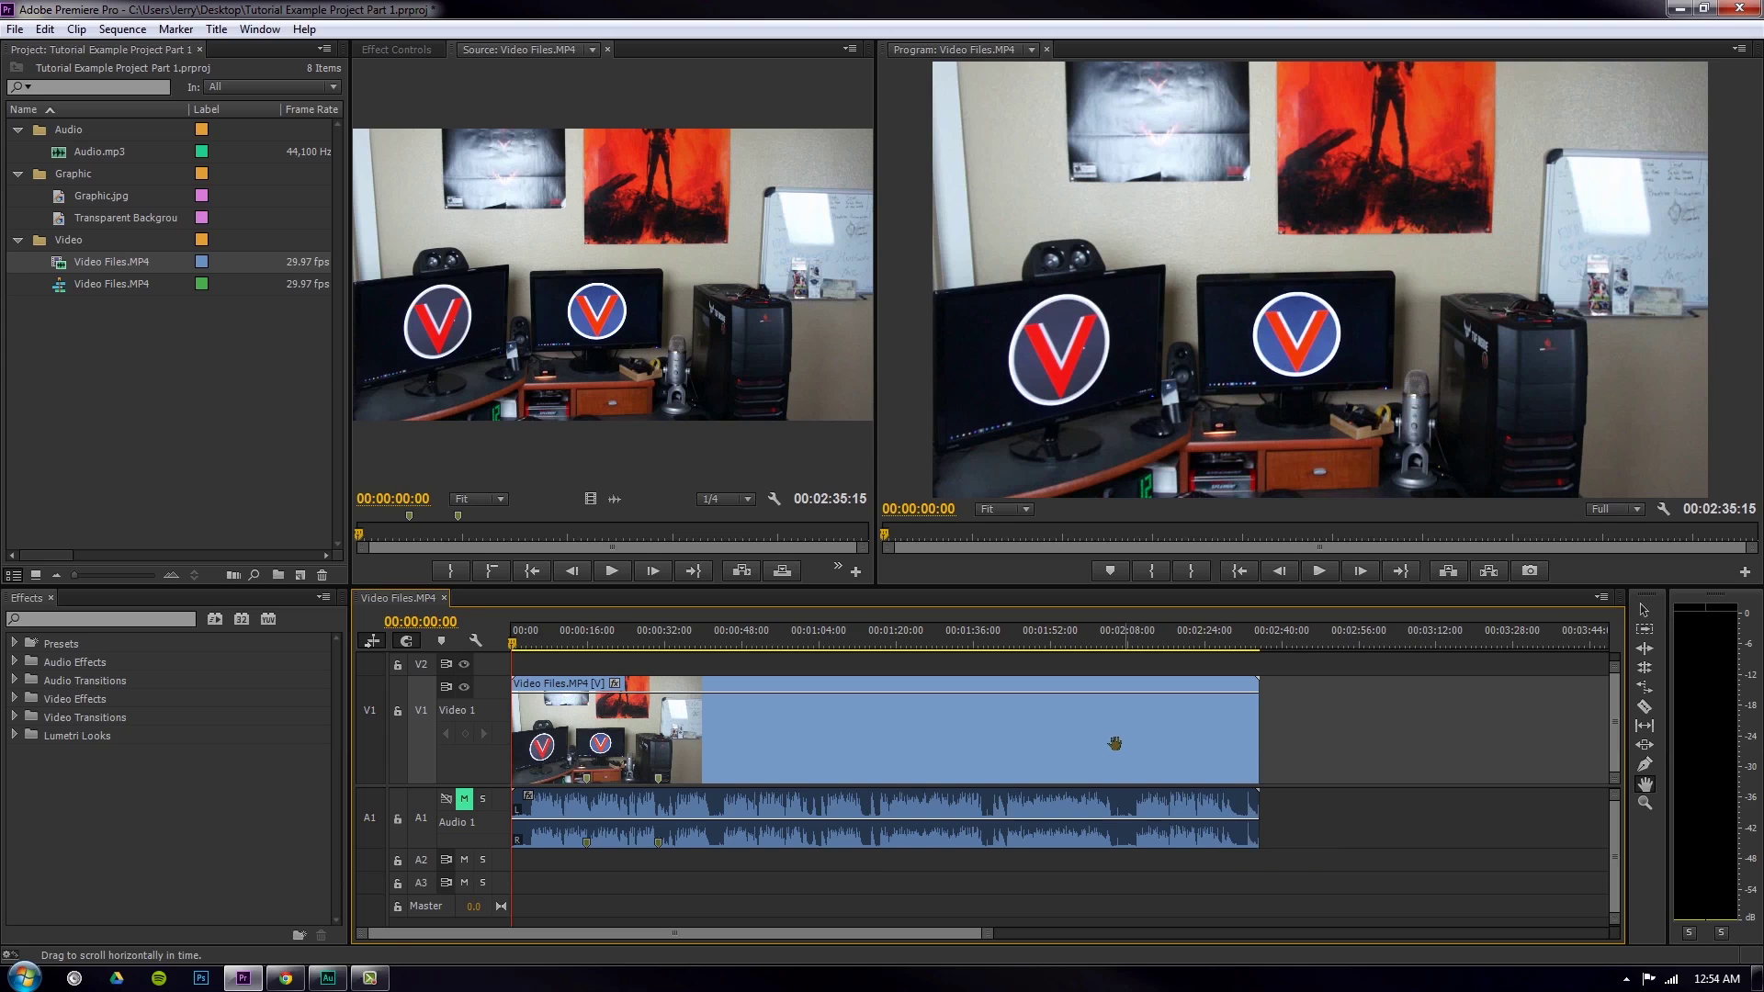
pyautogui.press('v')
pyautogui.click(868, 730)
pyautogui.moveTo(994, 755)
pyautogui.mouseDown()
pyautogui.moveTo(1255, 777)
pyautogui.moveTo(983, 760)
pyautogui.mouseUp()
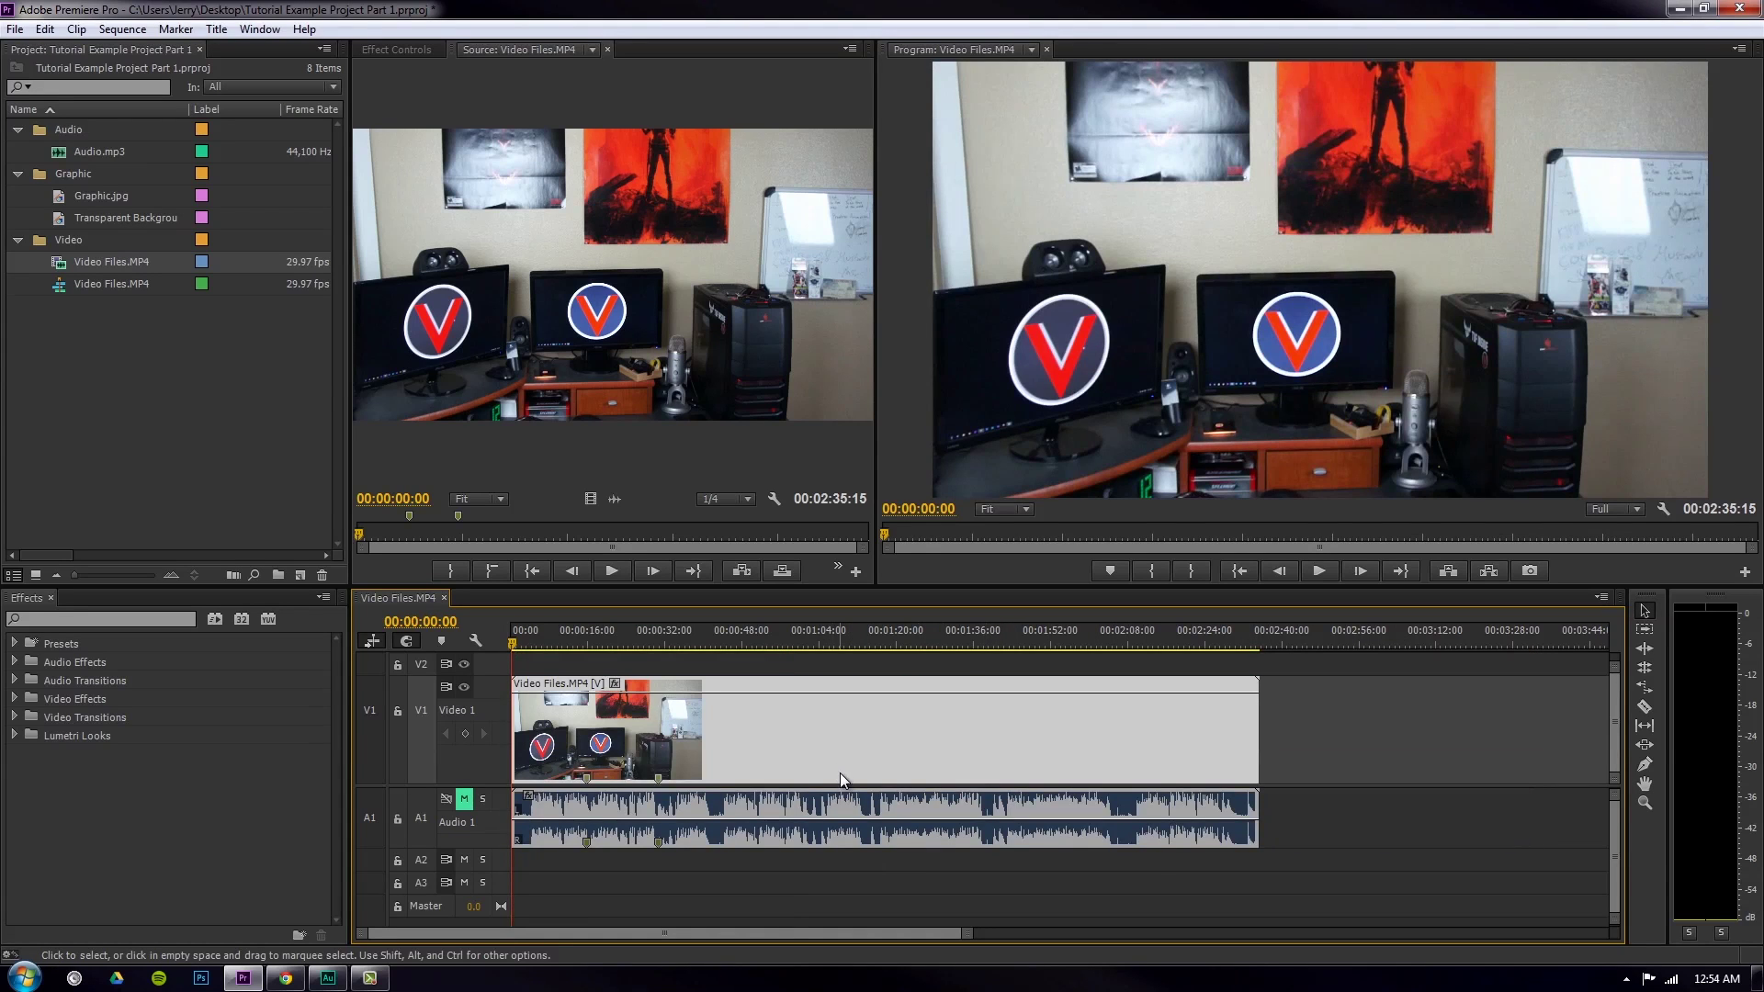
pyautogui.scroll(5, 836, 772)
pyautogui.press('h')
pyautogui.click(768, 764)
pyautogui.press('h')
pyautogui.moveTo(879, 757); pyautogui.dragTo(1102, 764)
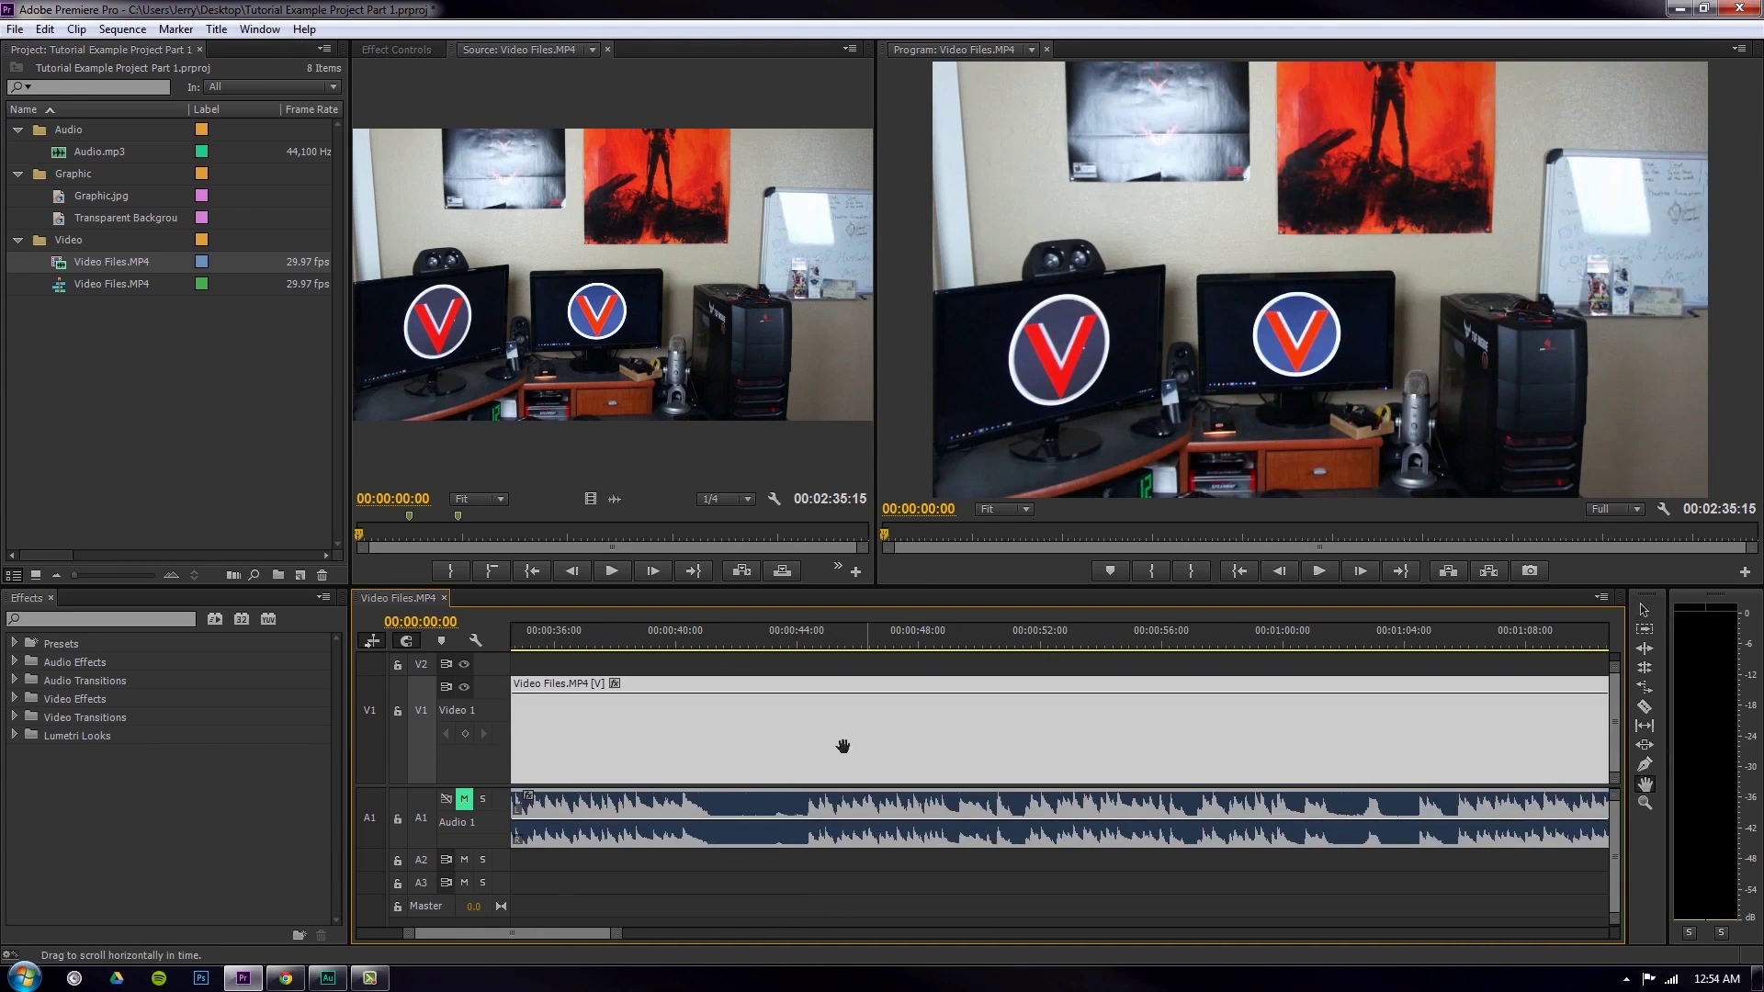
pyautogui.moveTo(576, 736); pyautogui.dragTo(1234, 781)
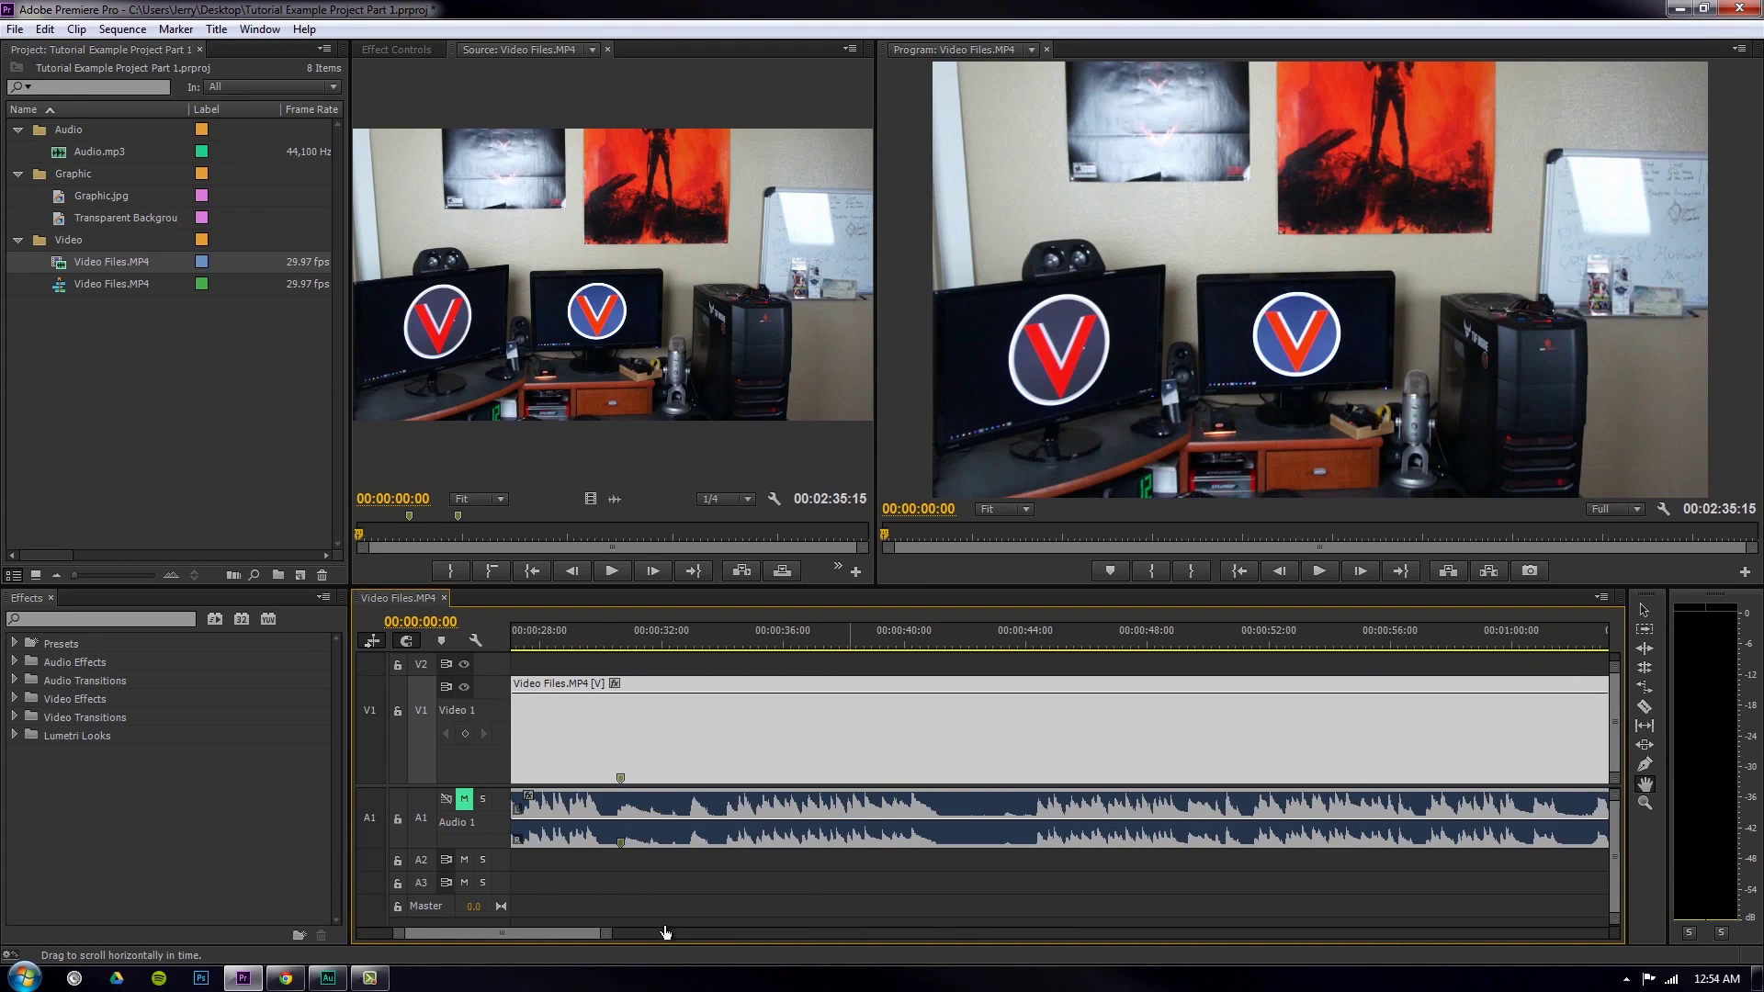
pyautogui.moveTo(504, 940); pyautogui.dragTo(434, 928)
pyautogui.scroll(-12, 670, 815)
pyautogui.moveTo(654, 934); pyautogui.dragTo(505, 923)
pyautogui.press('alt')
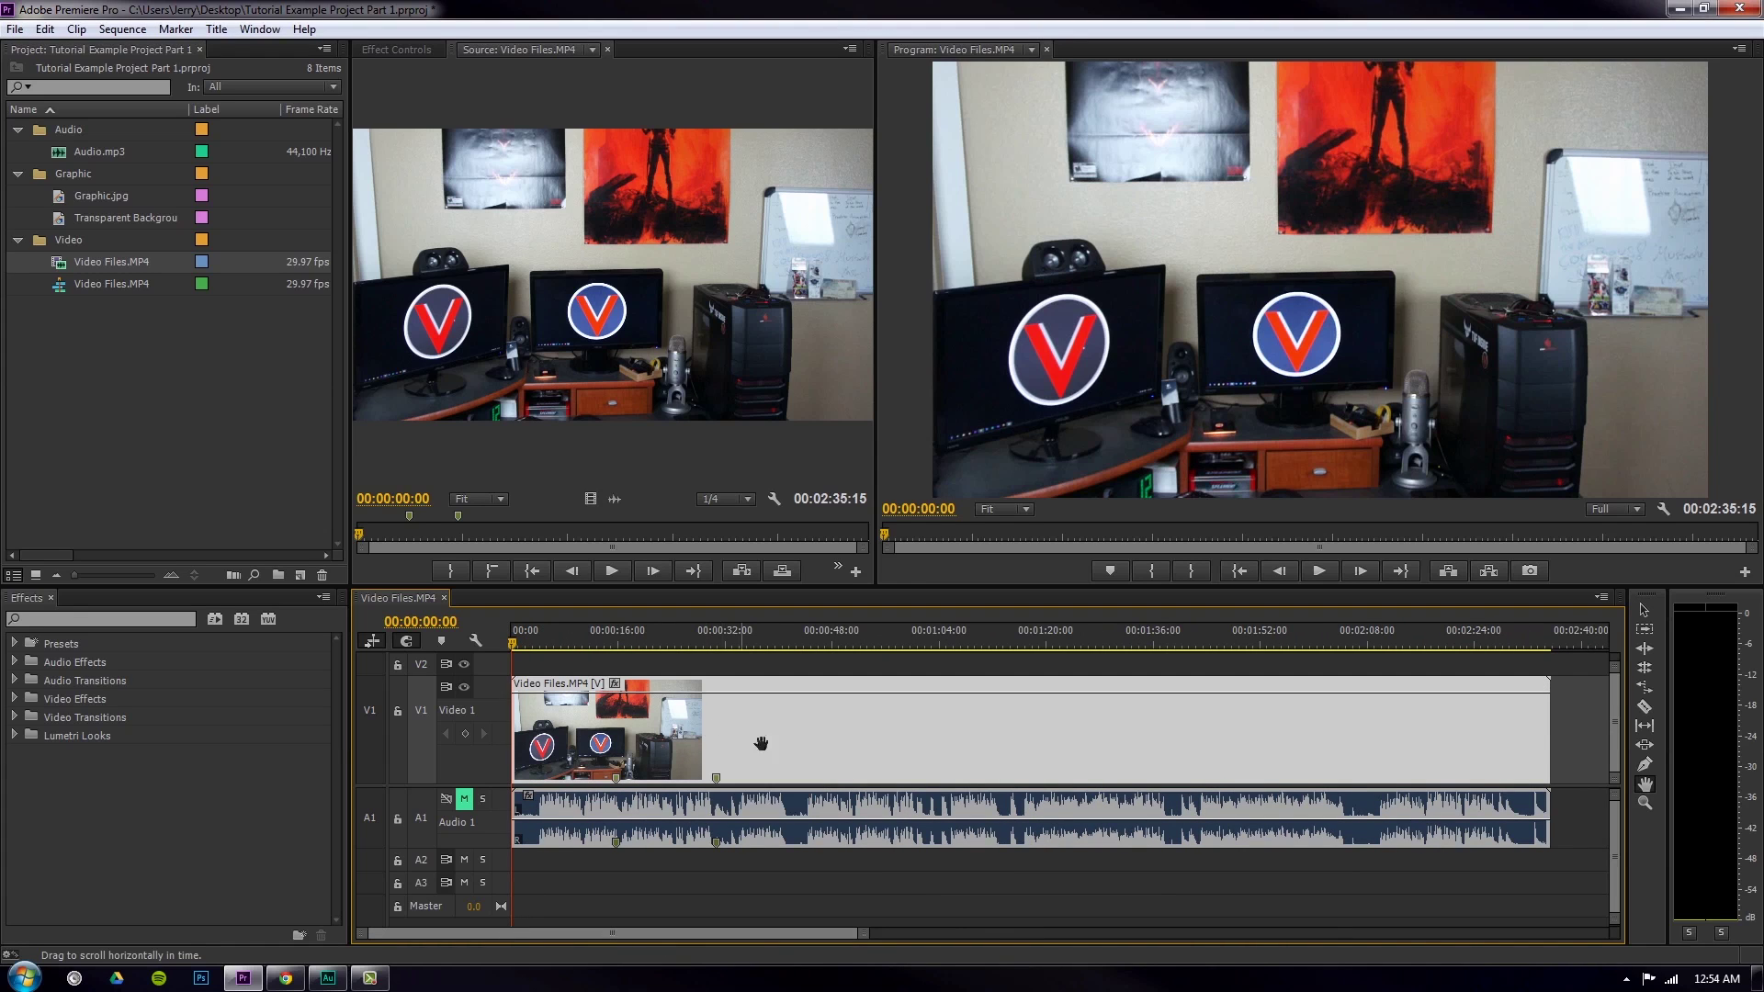
pyautogui.moveTo(656, 934); pyautogui.dragTo(581, 939)
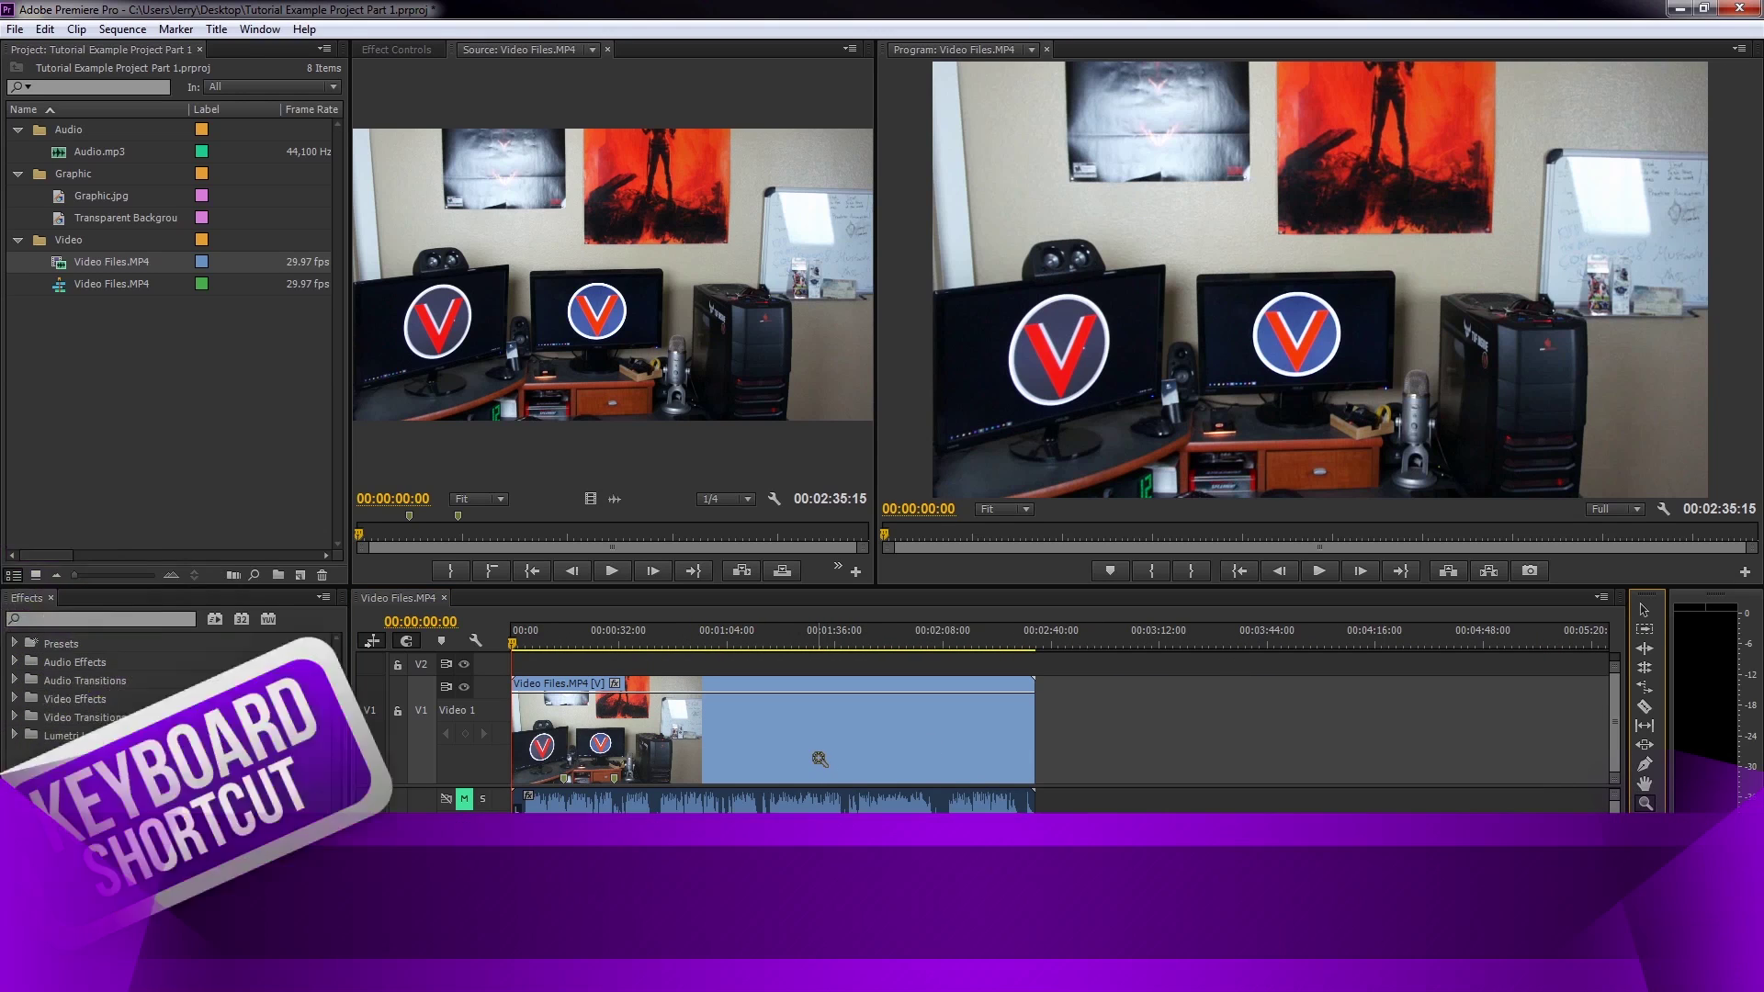
pyautogui.click(625, 742)
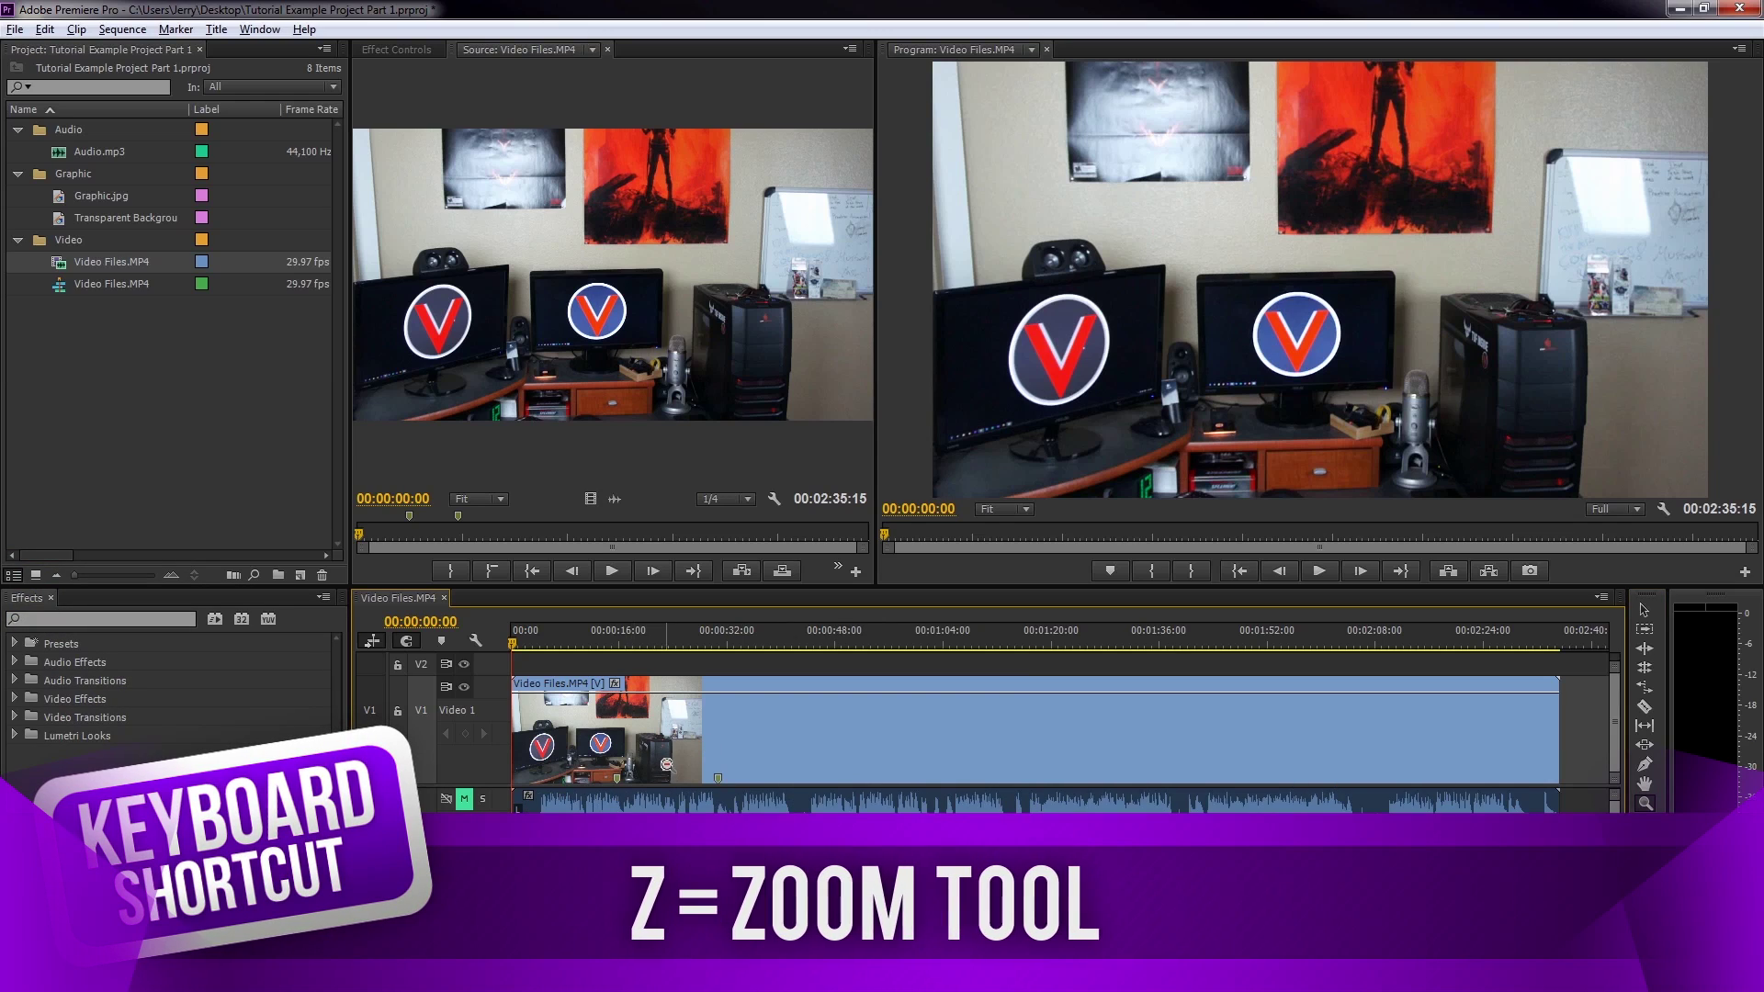
pyautogui.keyDown('alt'); pyautogui.click(666, 763); pyautogui.keyUp('alt')
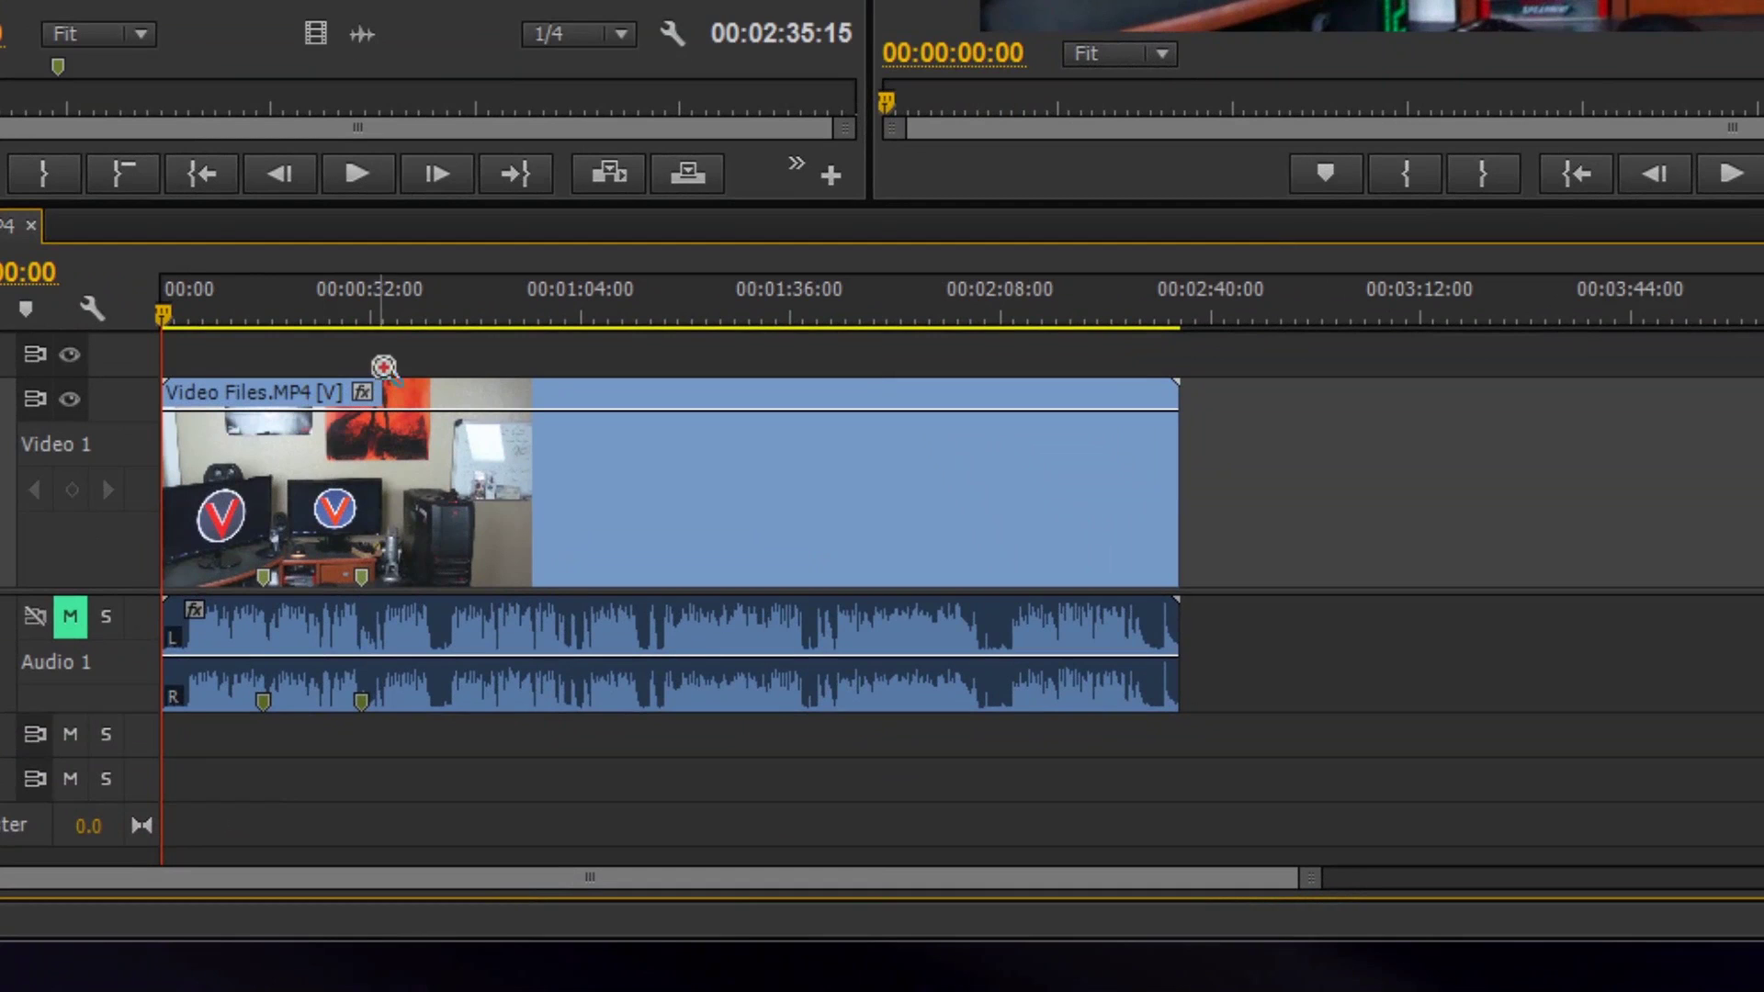
pyautogui.moveTo(393, 469); pyautogui.dragTo(510, 783)
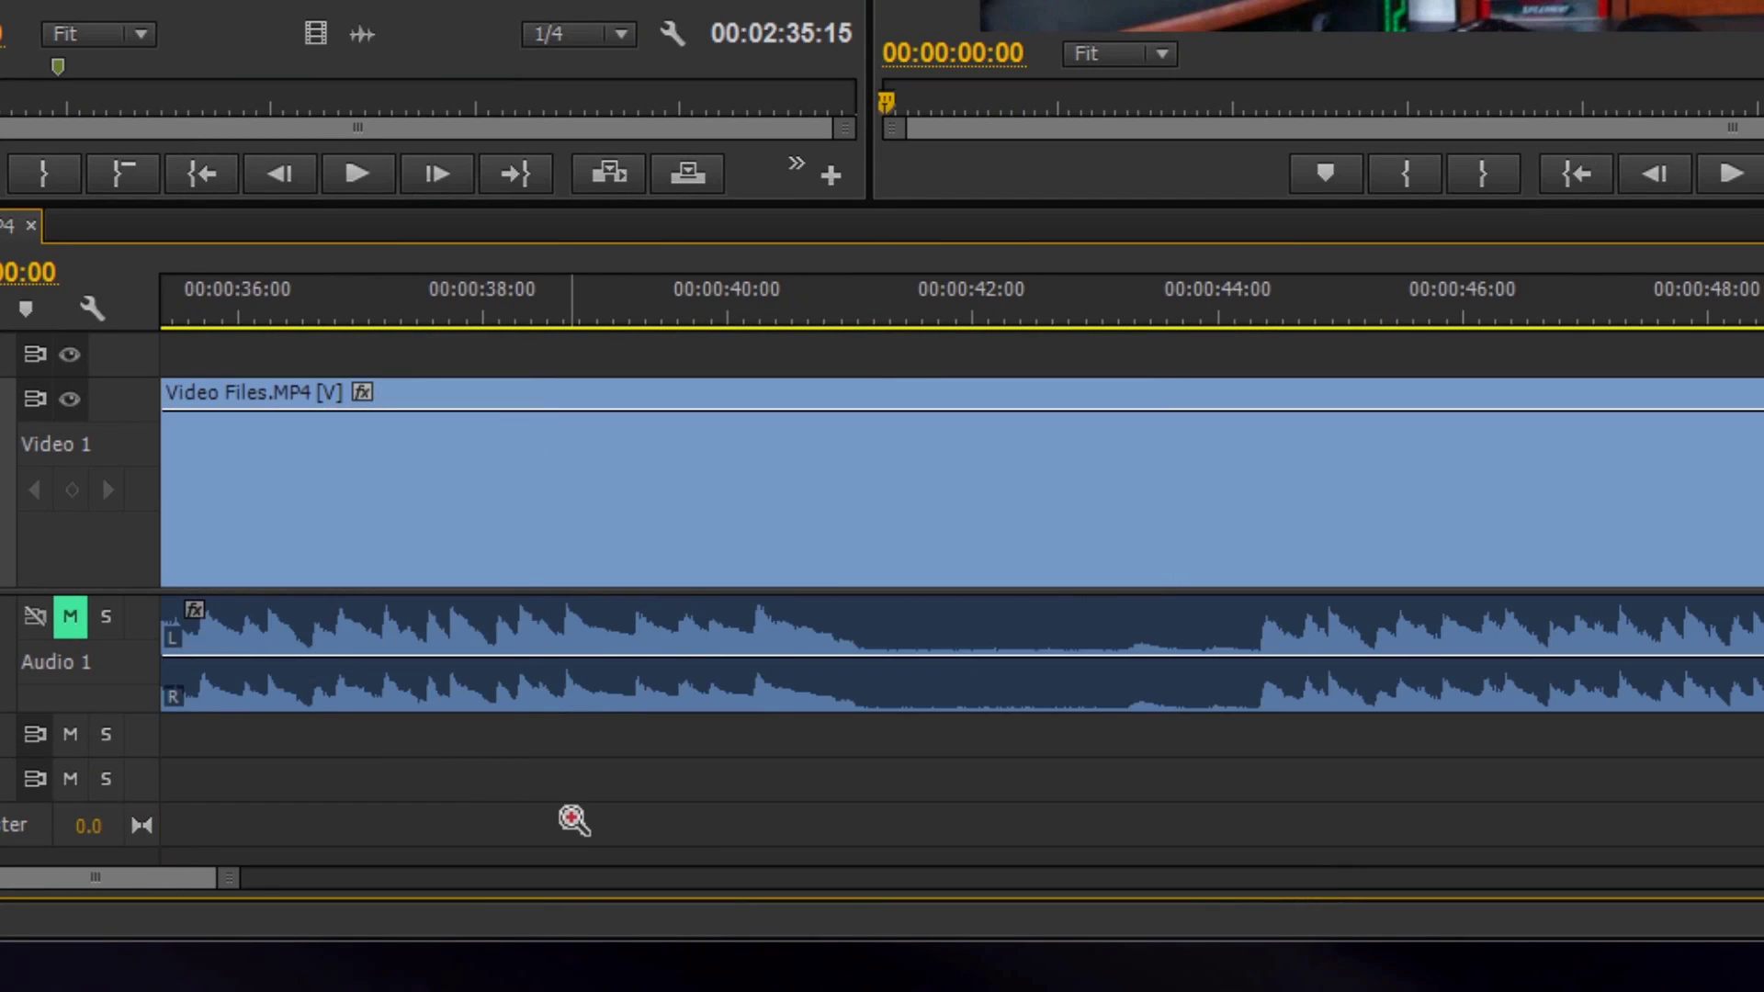
pyautogui.keyDown('alt'); pyautogui.click(885, 796); pyautogui.keyUp('alt')
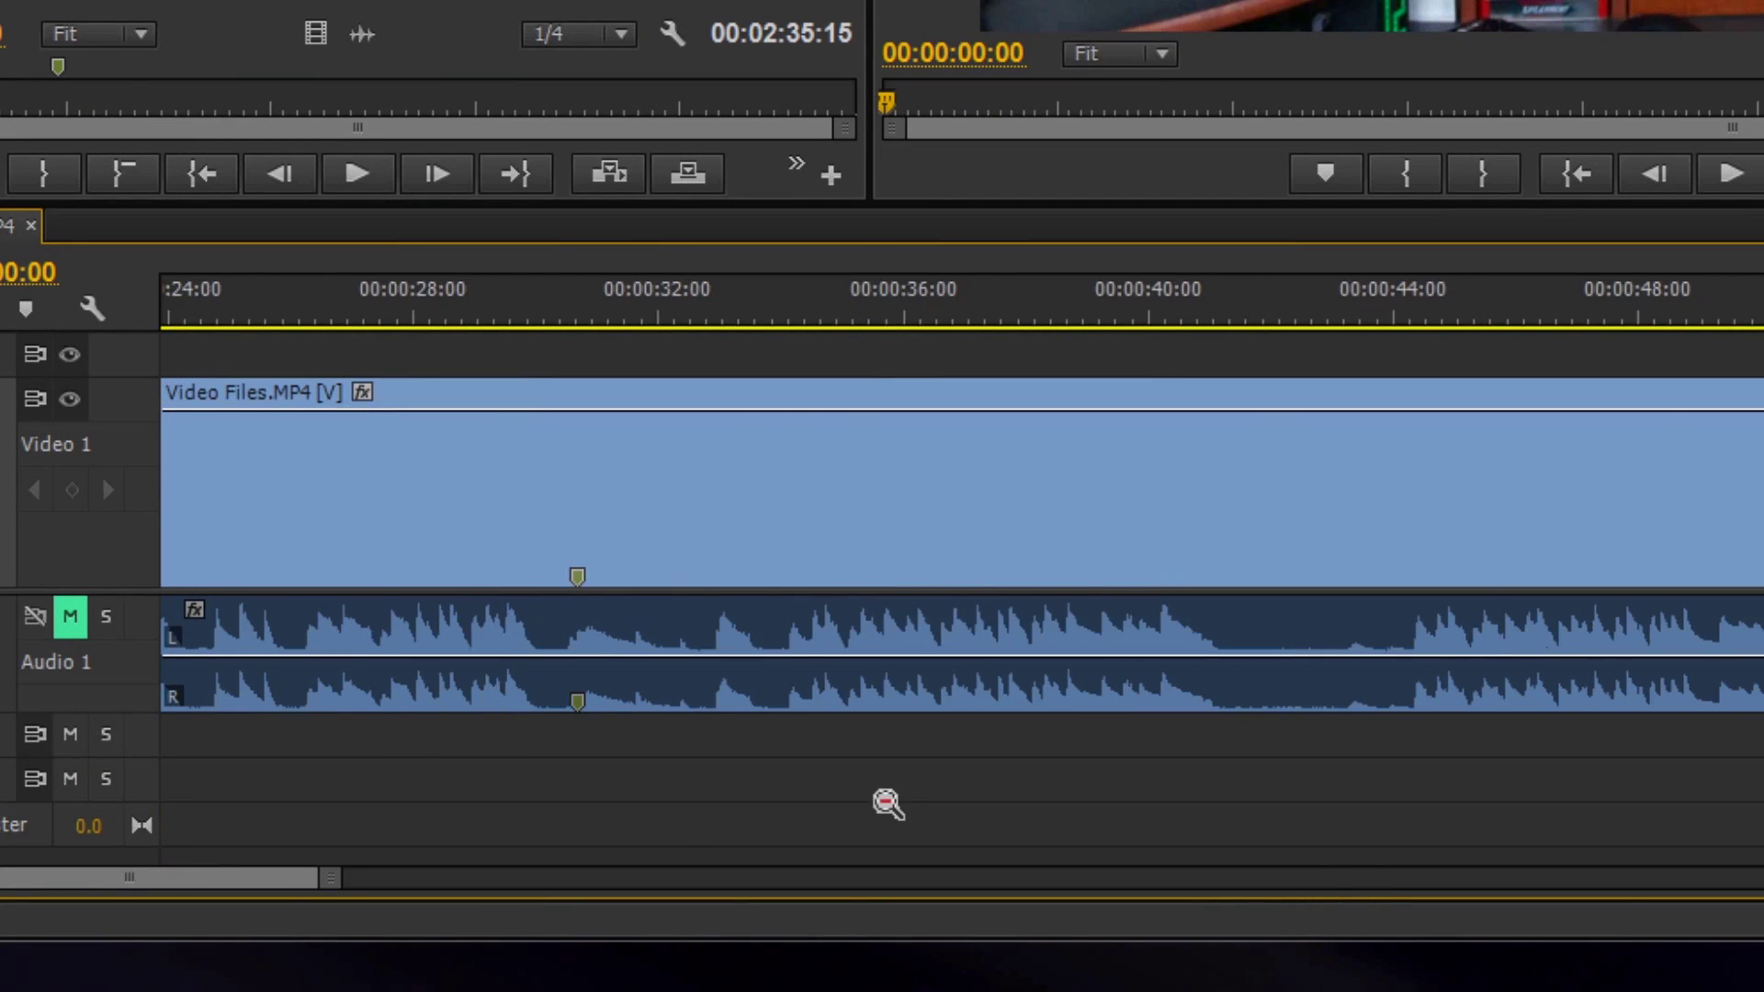
pyautogui.keyDown('alt'); pyautogui.click(864, 807); pyautogui.keyUp('alt')
pyautogui.keyDown('alt'); pyautogui.click(838, 803); pyautogui.keyUp('alt')
pyautogui.keyDown('alt'); pyautogui.click(698, 817); pyautogui.keyUp('alt')
pyautogui.keyDown('alt'); pyautogui.click(792, 806); pyautogui.keyUp('alt')
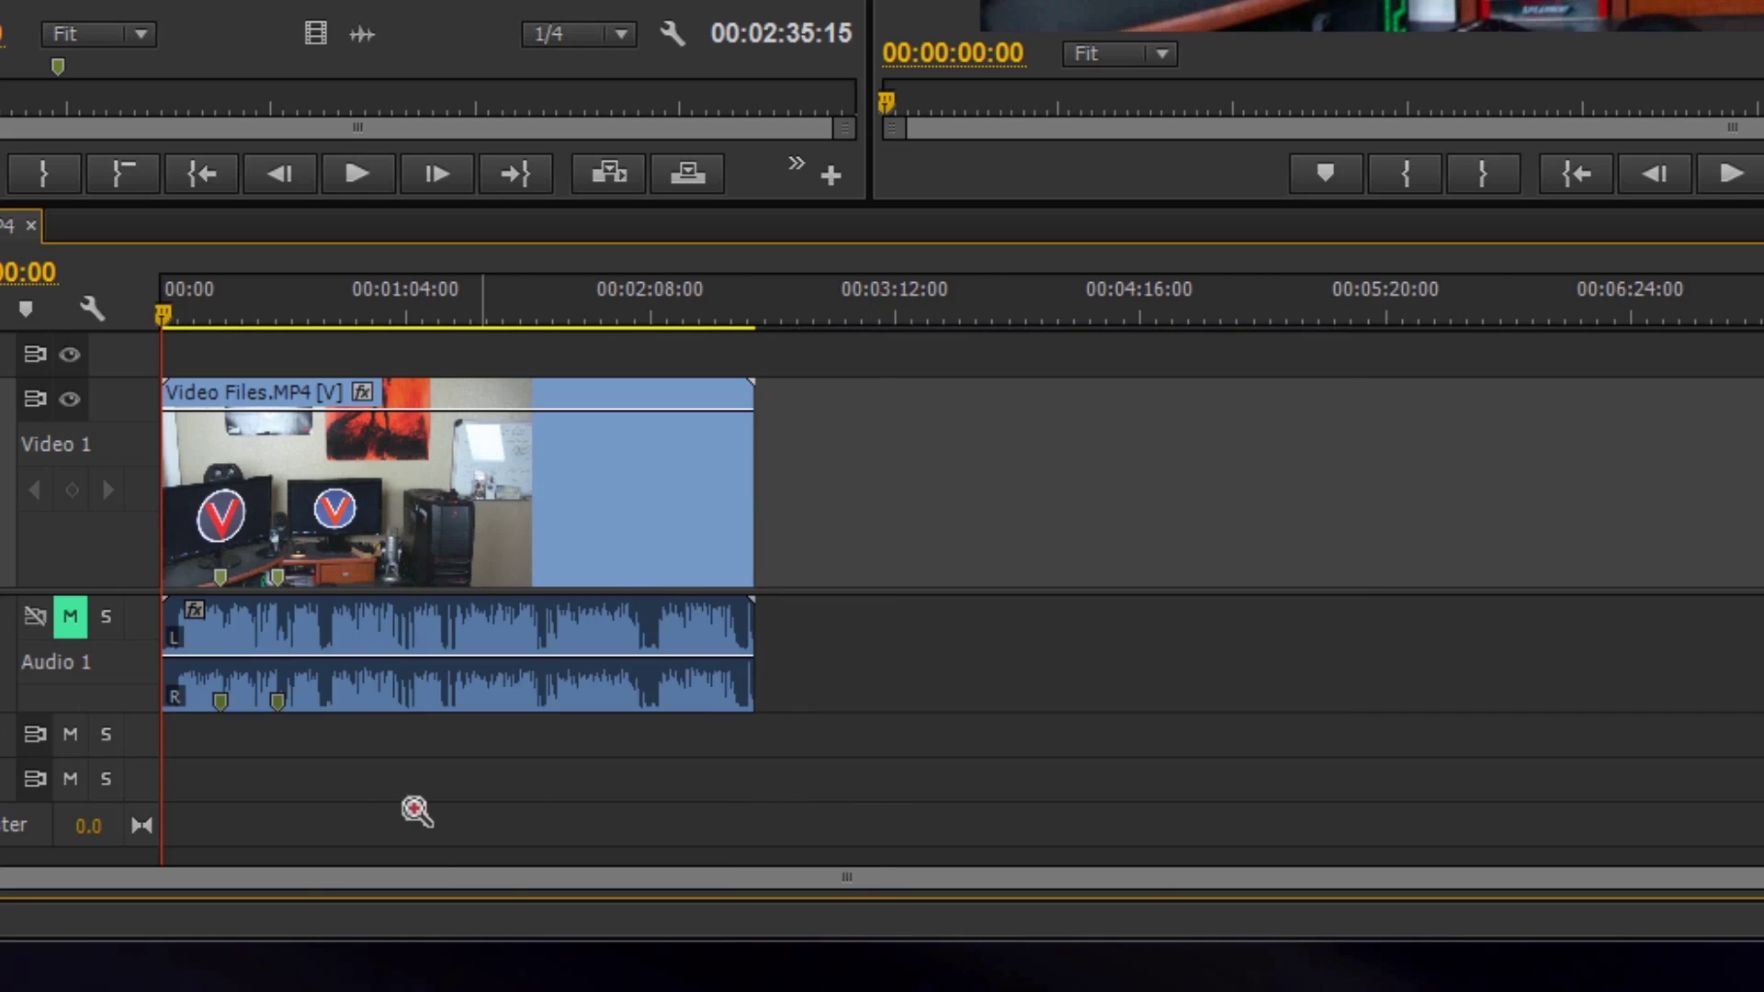
pyautogui.moveTo(587, 343); pyautogui.dragTo(184, 807)
pyautogui.keyDown('alt'); pyautogui.click(662, 662); pyautogui.keyUp('alt')
pyautogui.keyDown('alt'); pyautogui.click(404, 608); pyautogui.keyUp('alt')
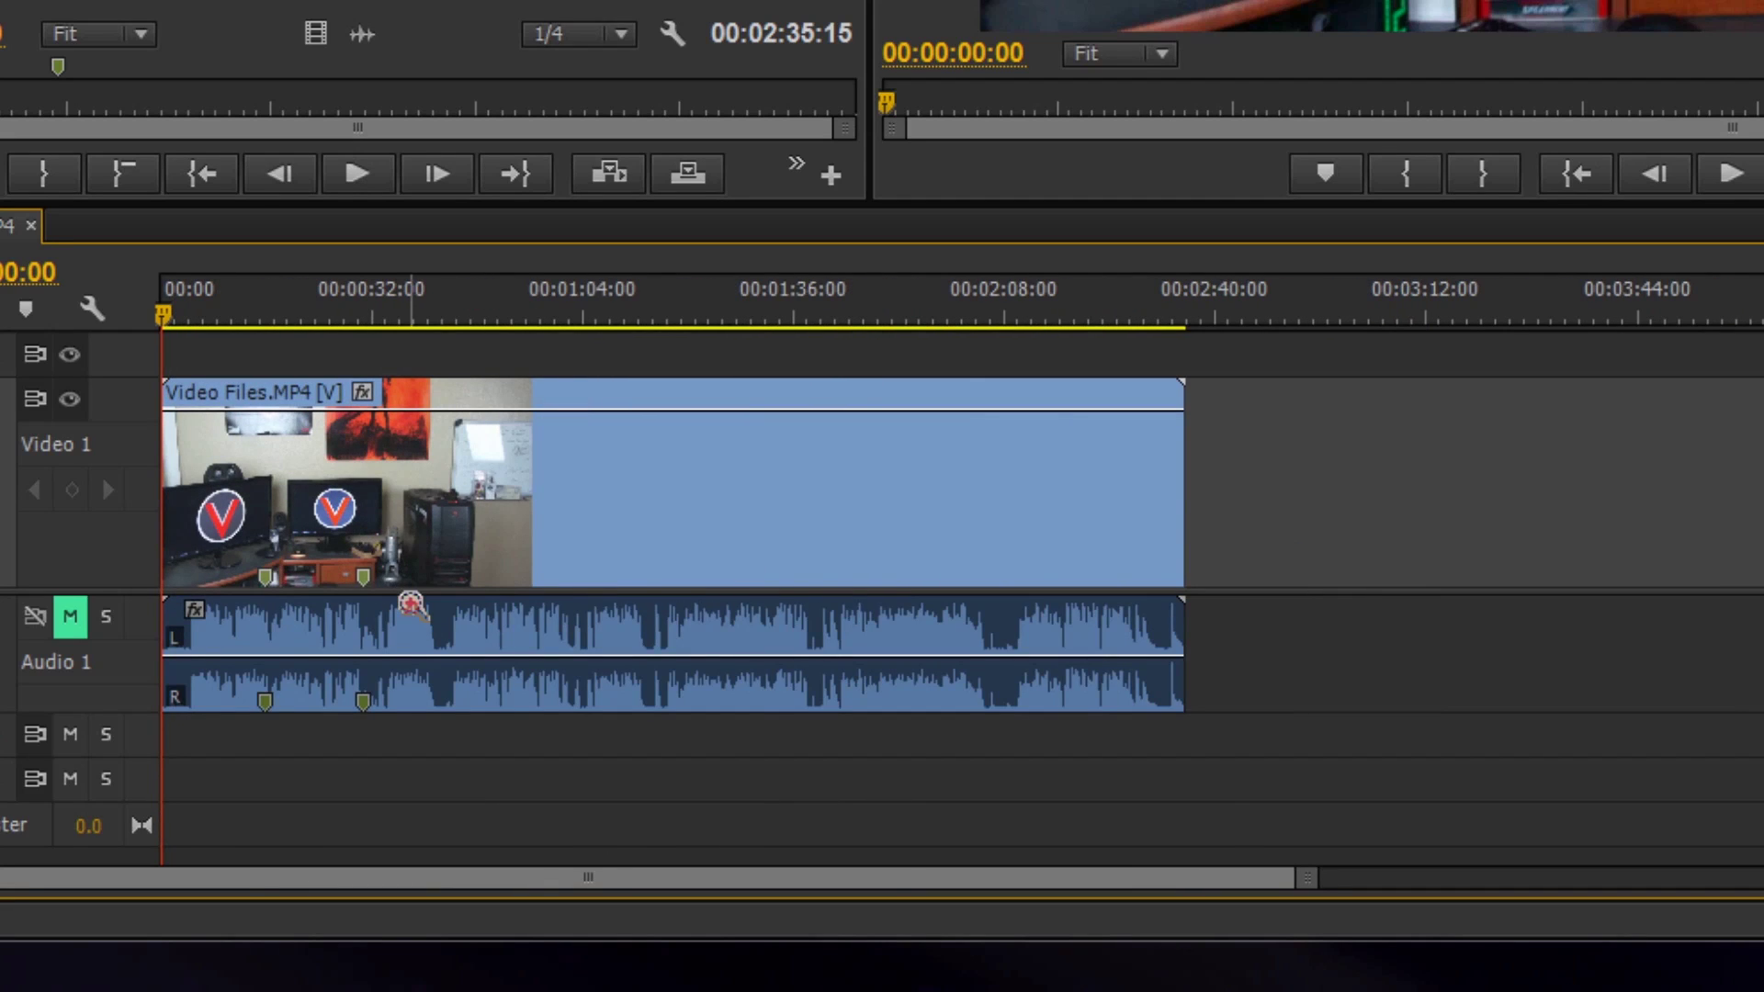
pyautogui.moveTo(586, 540); pyautogui.dragTo(643, 347)
pyautogui.scroll(-10, 1183, 496)
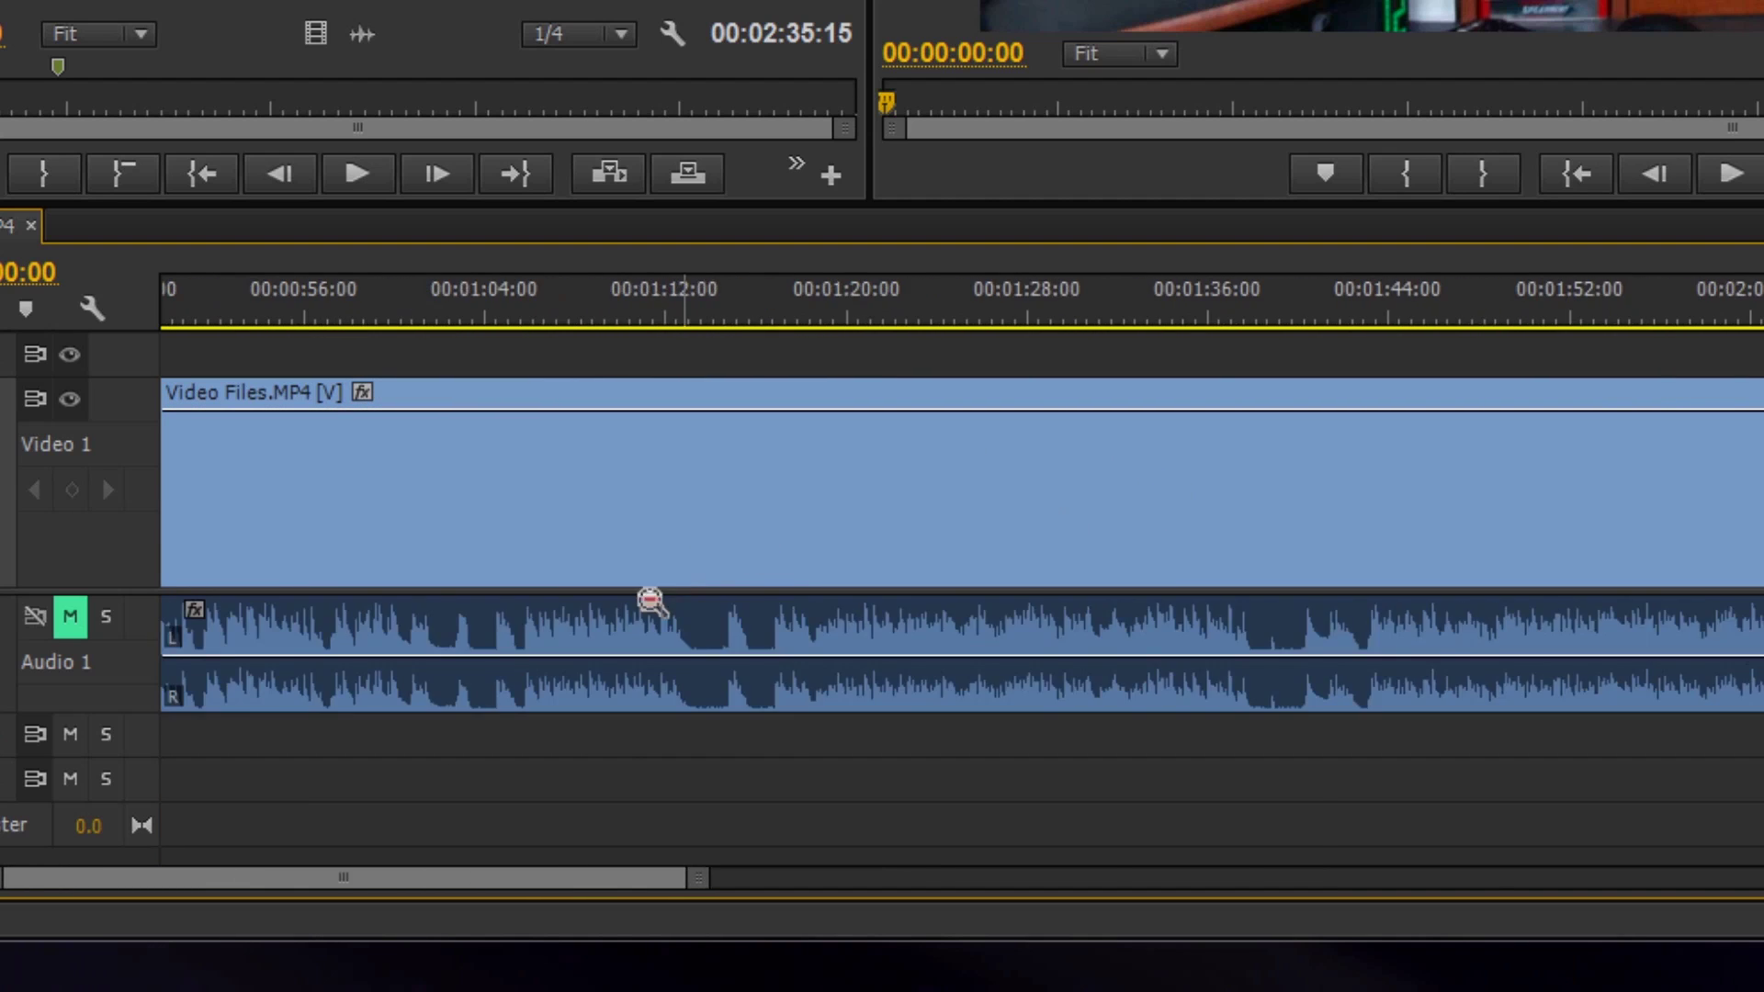